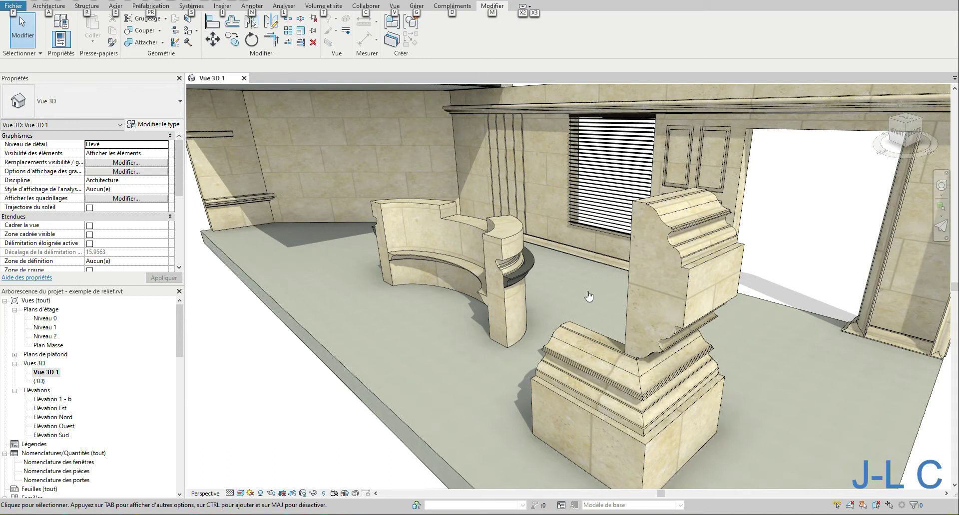
# Step: Examine the vertical recessed profiles, louvred opening and recessed panels on the long stone wall in the 3D view
pyautogui.scroll(-6, 592, 295)
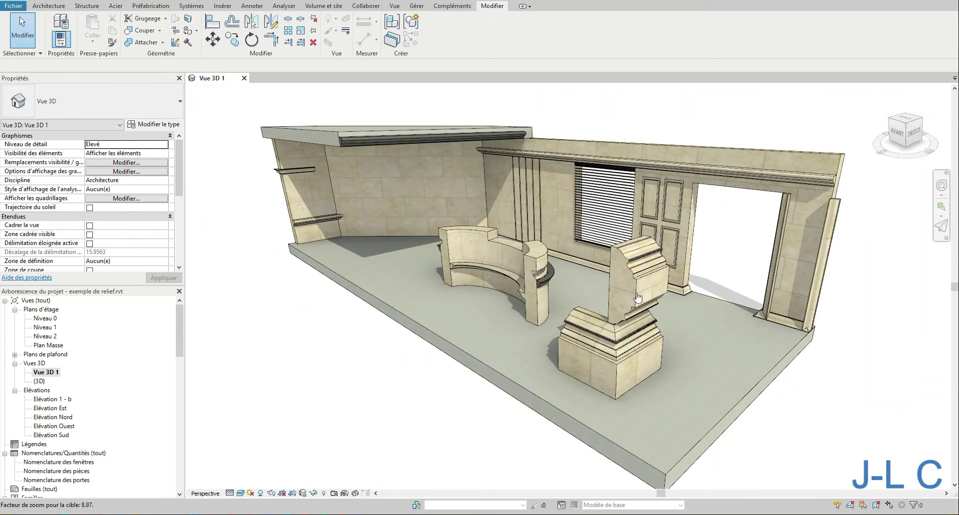
pyautogui.scroll(4, 642, 269)
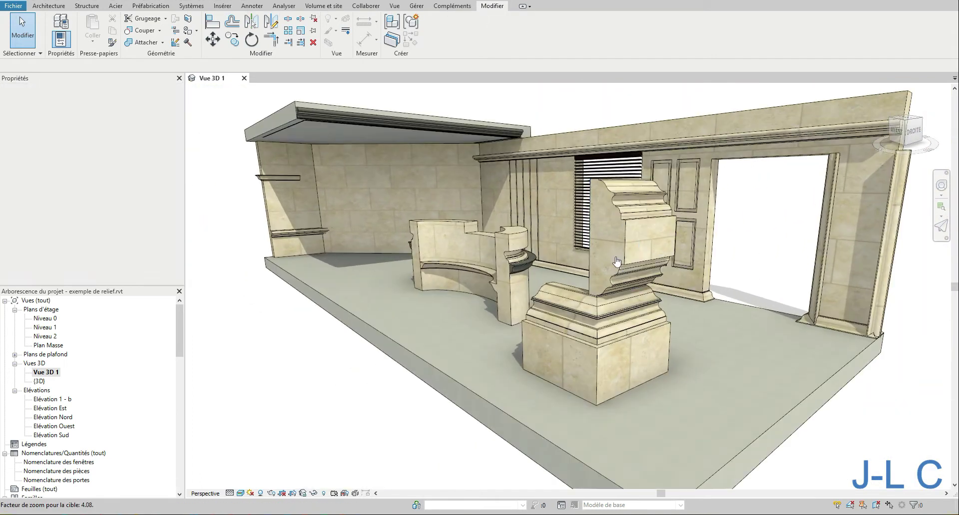
pyautogui.keyDown('shift'); pyautogui.moveTo(646, 261); pyautogui.dragTo(699, 272, button='middle'); pyautogui.keyUp('shift')
pyautogui.keyDown('shift'); pyautogui.moveTo(565, 228); pyautogui.dragTo(514, 222, button='middle'); pyautogui.keyUp('shift')
pyautogui.click(451, 246)
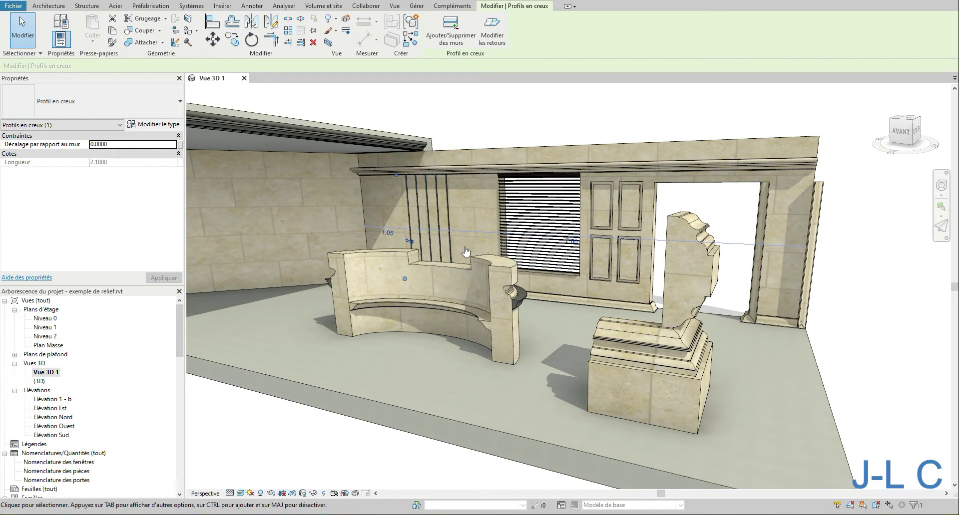
pyautogui.click(613, 244)
pyautogui.click(571, 232)
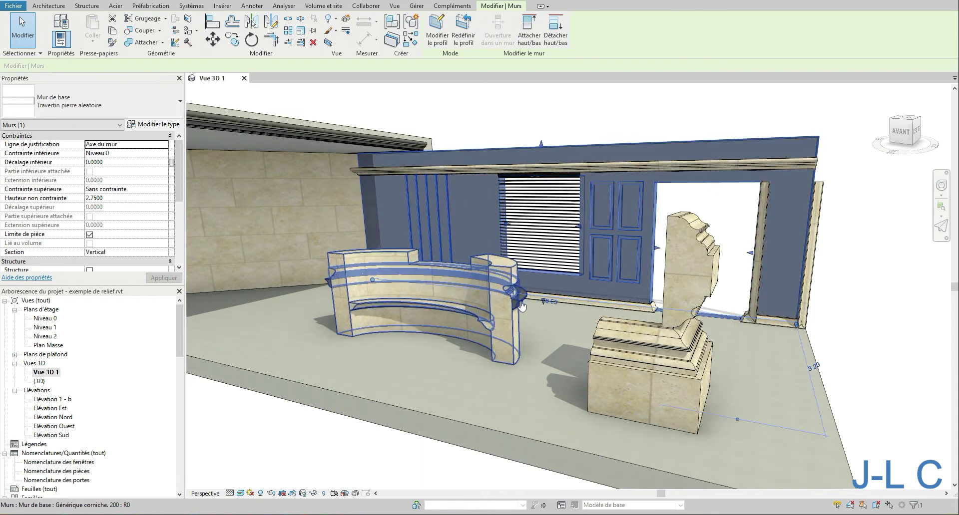
pyautogui.click(710, 247)
# Step: Examine the relief profiles on the short end wall and along the doorway jamb from several angles
pyautogui.keyDown('shift'); pyautogui.moveTo(711, 246); pyautogui.dragTo(321, 249, button='middle'); pyautogui.keyUp('shift')
pyautogui.click(280, 202)
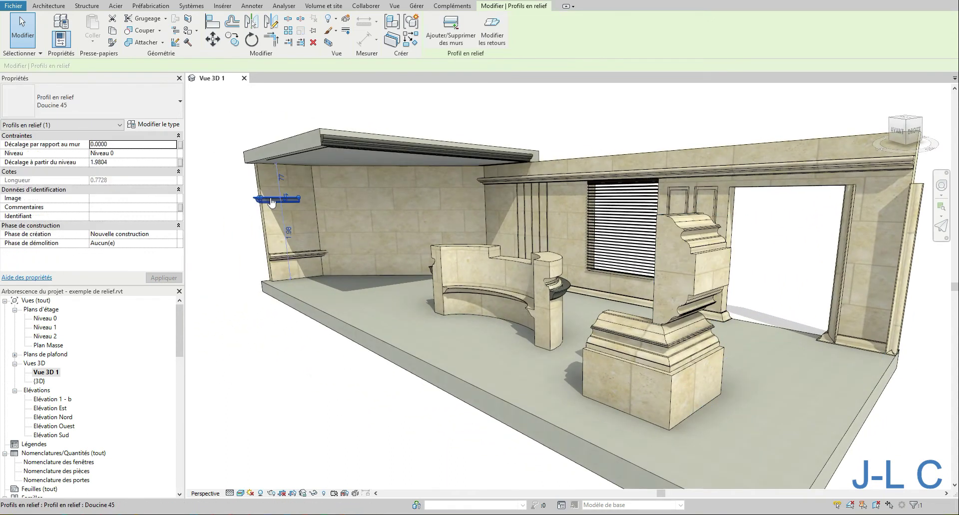
pyautogui.click(294, 257)
pyautogui.click(241, 285)
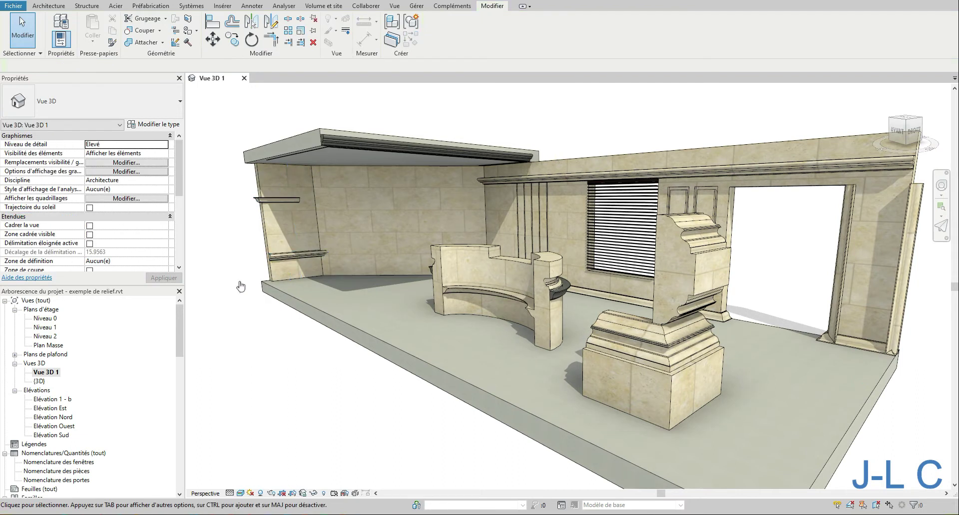
pyautogui.click(318, 270)
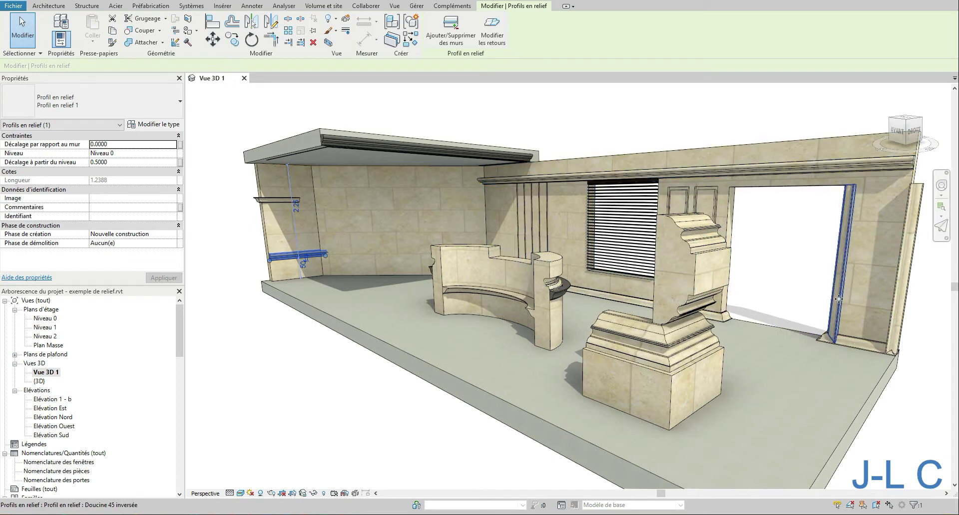
pyautogui.click(845, 279)
pyautogui.keyDown('shift'); pyautogui.moveTo(841, 277); pyautogui.dragTo(749, 290, button='middle'); pyautogui.keyUp('shift')
pyautogui.scroll(3, 744, 284)
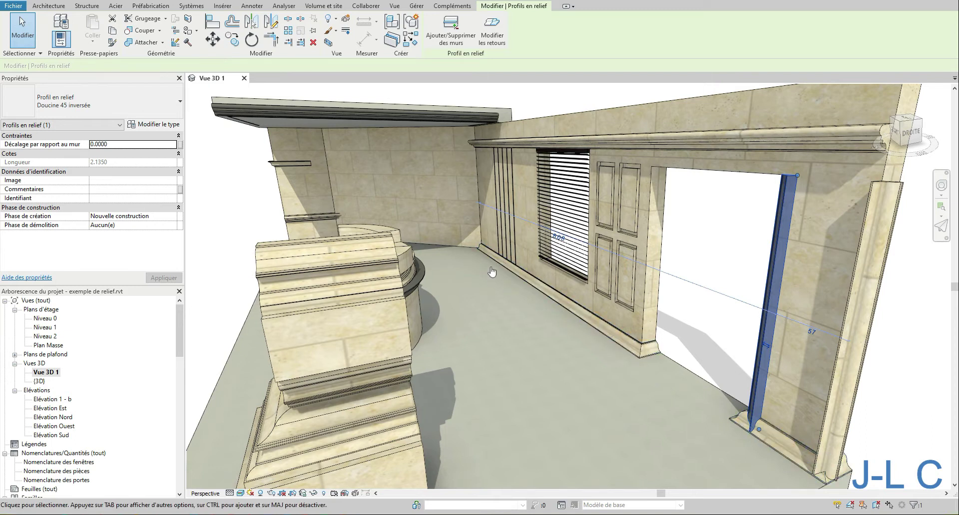
pyautogui.keyDown('shift'); pyautogui.moveTo(583, 354); pyautogui.dragTo(681, 294, button='middle'); pyautogui.keyUp('shift')
pyautogui.keyDown('shift'); pyautogui.moveTo(494, 292); pyautogui.dragTo(553, 297, button='middle'); pyautogui.keyUp('shift')
pyautogui.scroll(4, 505, 290)
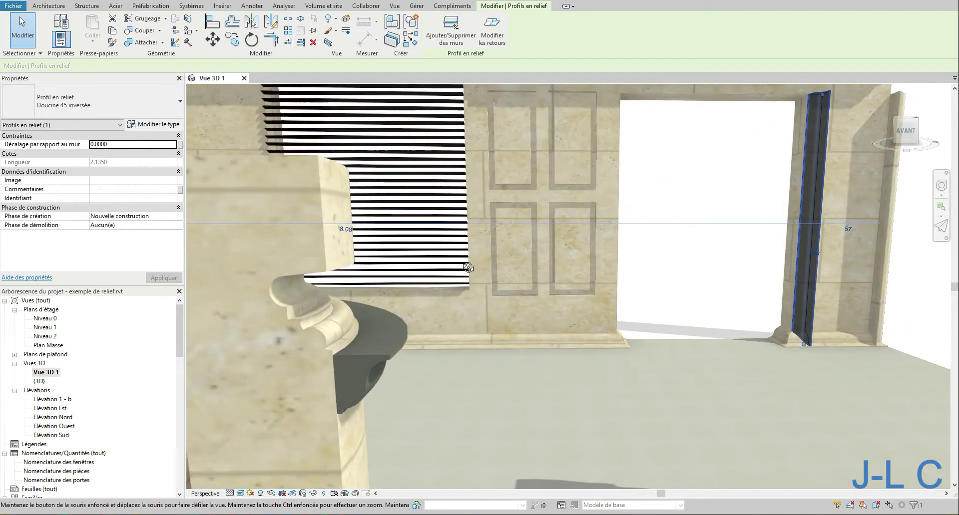
pyautogui.scroll(-5, 510, 304)
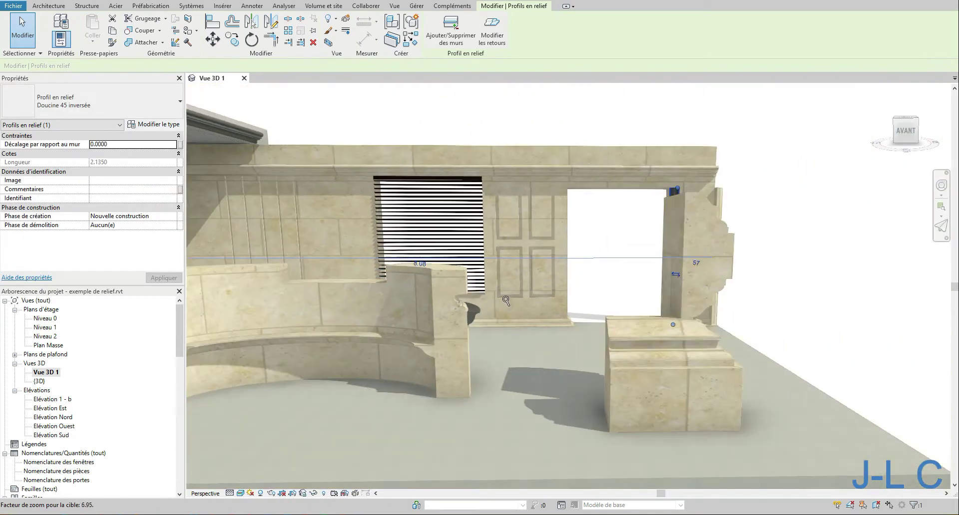
pyautogui.moveTo(510, 305)
pyautogui.keyDown('shift'); pyautogui.mouseDown(button='middle')
pyautogui.moveTo(514, 344)
pyautogui.moveTo(500, 336)
pyautogui.moveTo(525, 294)
pyautogui.mouseUp(button='middle'); pyautogui.keyUp('shift')
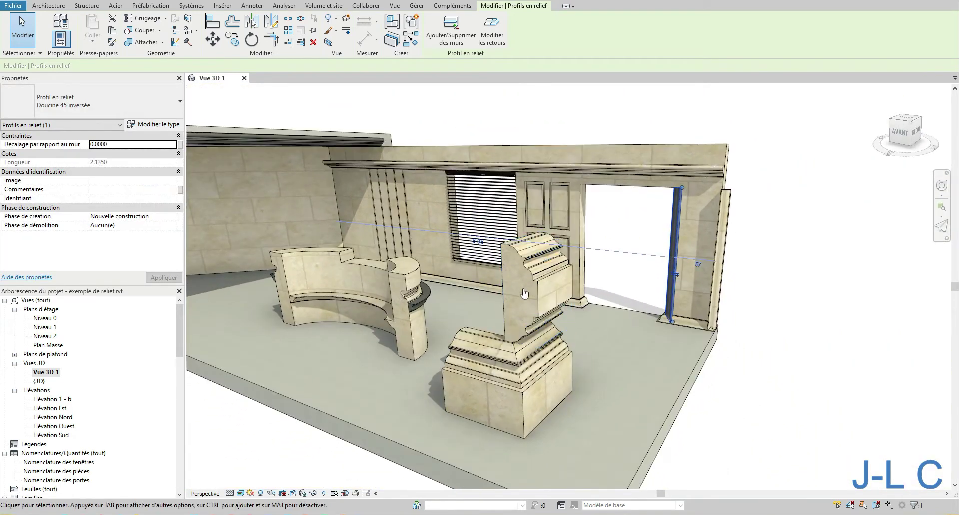
# Step: Review the type properties and section preview of the curved wall without changing them
pyautogui.click(397, 312)
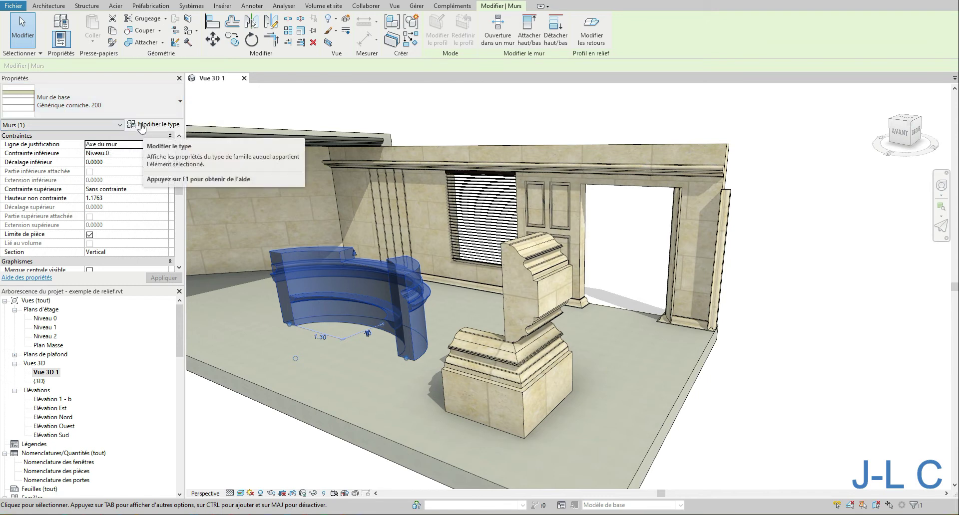
pyautogui.click(142, 126)
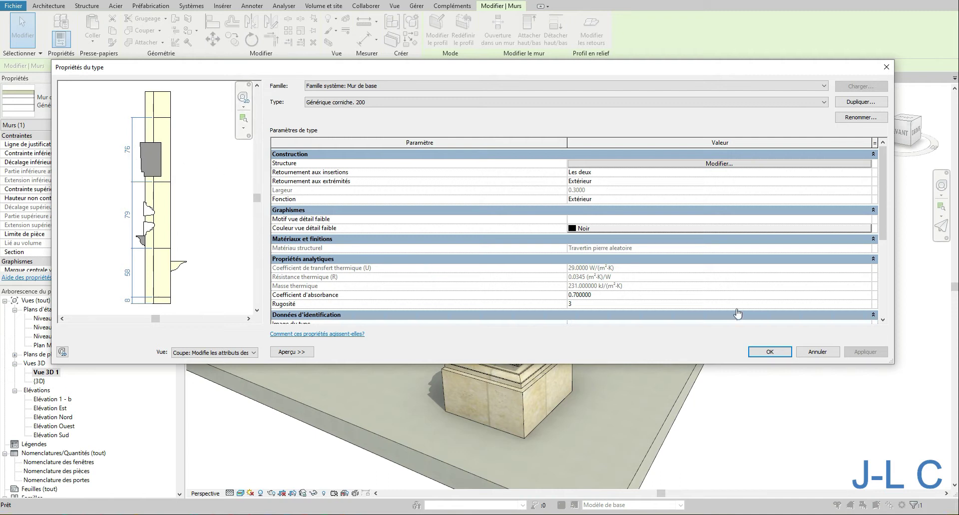
pyautogui.click(822, 353)
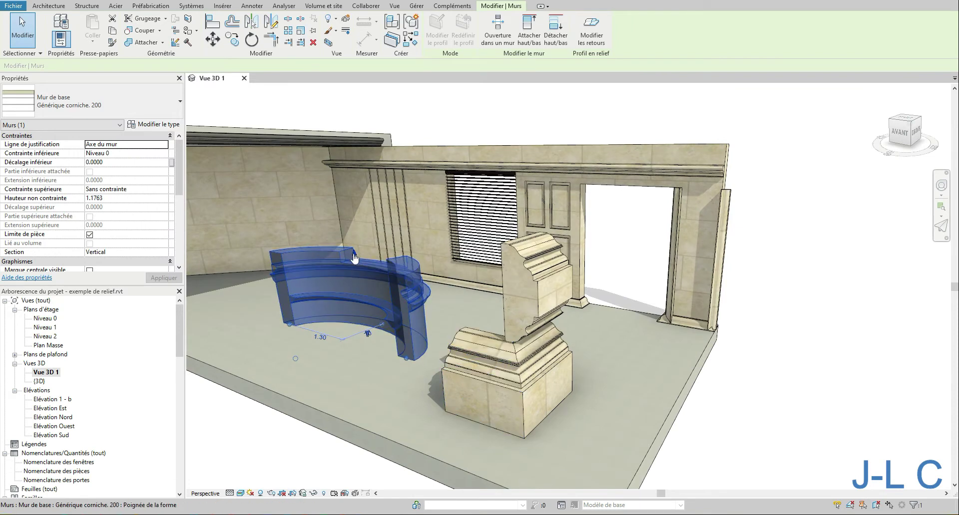
# Step: Stretch the top of the curved wall upward to an unconnected height of about 2.82 m
pyautogui.moveTo(353, 258); pyautogui.dragTo(352, 239)
pyautogui.moveTo(350, 183); pyautogui.dragTo(360, 142)
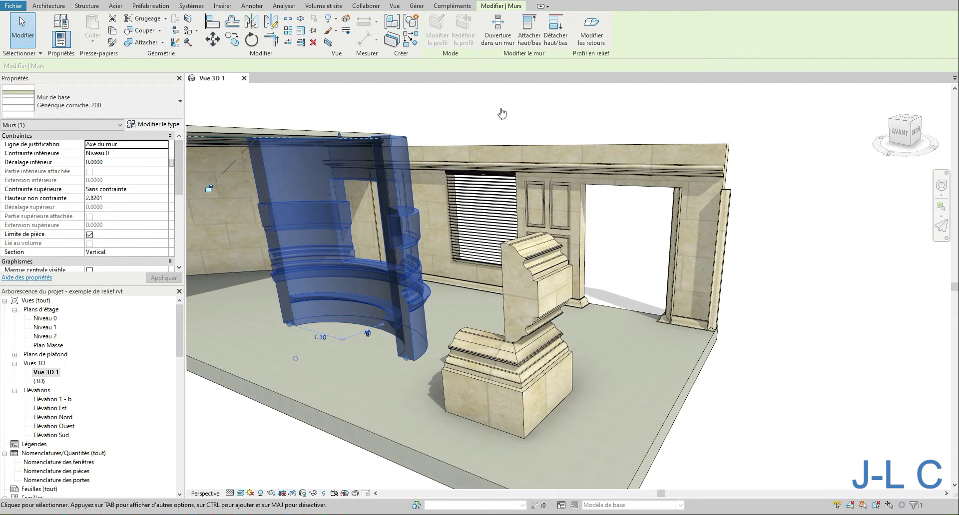
pyautogui.keyDown('shift'); pyautogui.moveTo(457, 279); pyautogui.dragTo(220, 265, button='middle'); pyautogui.keyUp('shift')
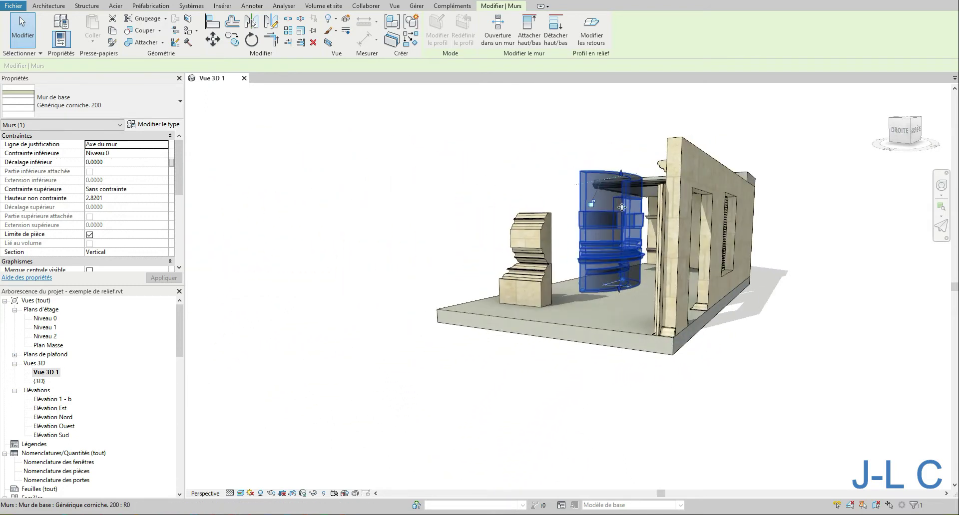
pyautogui.scroll(5, 621, 207)
pyautogui.press('Escape')
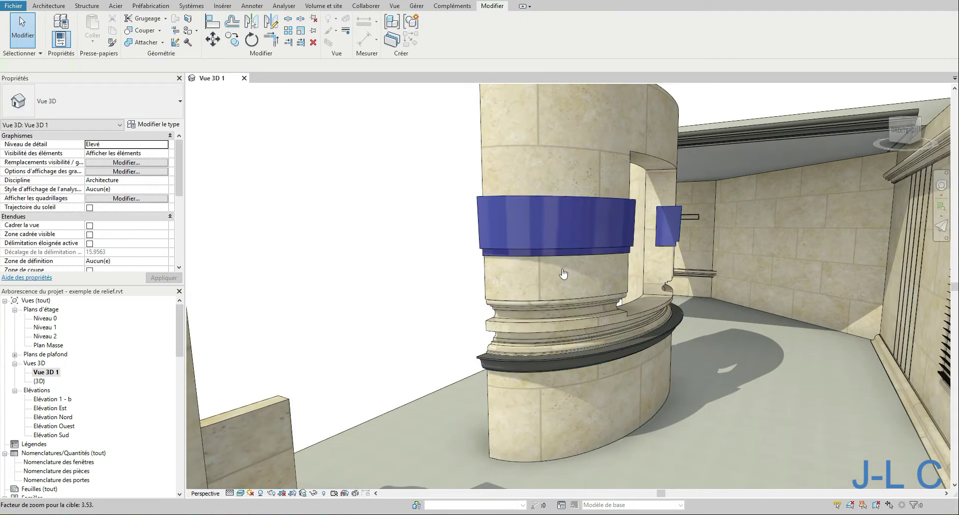
pyautogui.scroll(-3, 563, 273)
pyautogui.scroll(5, 590, 275)
pyautogui.scroll(-2, 602, 278)
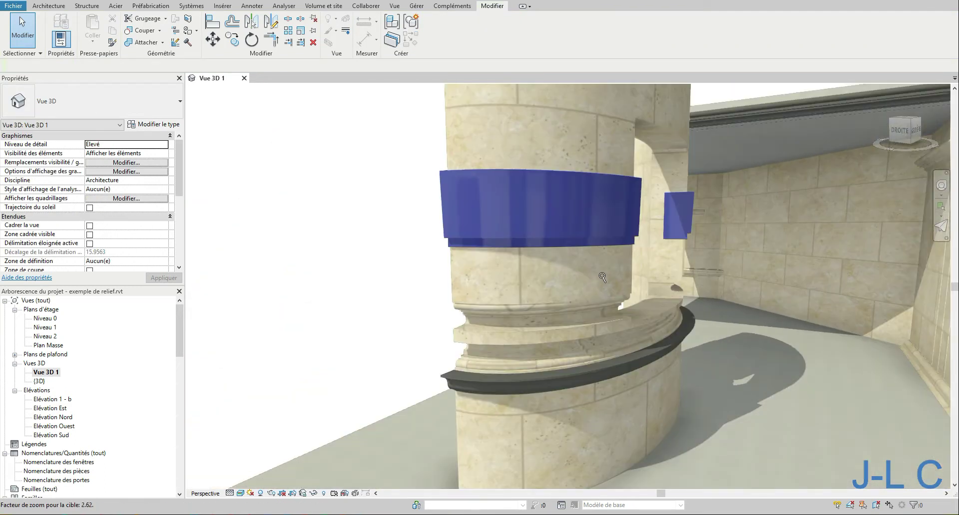
pyautogui.scroll(-1, 603, 279)
pyautogui.moveTo(676, 247); pyautogui.dragTo(688, 274, button='middle')
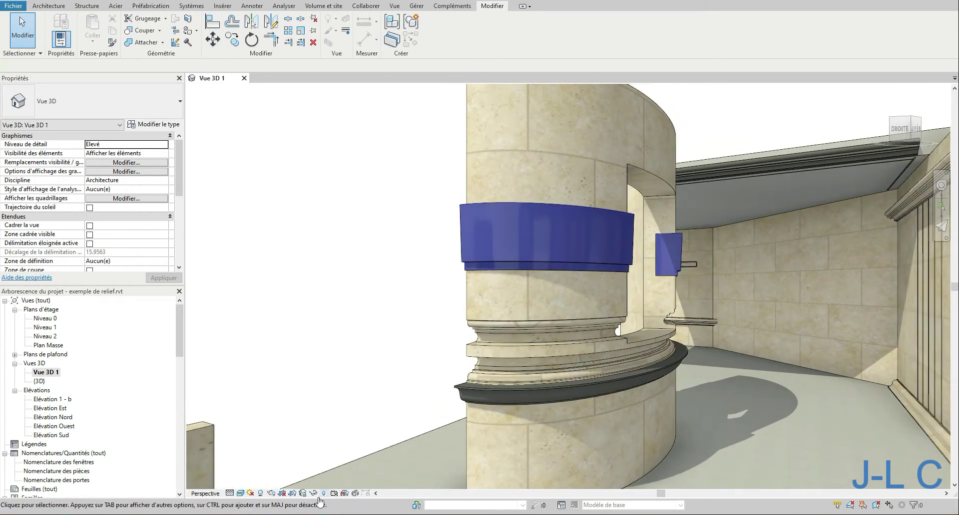
pyautogui.click(303, 494)
pyautogui.click(309, 460)
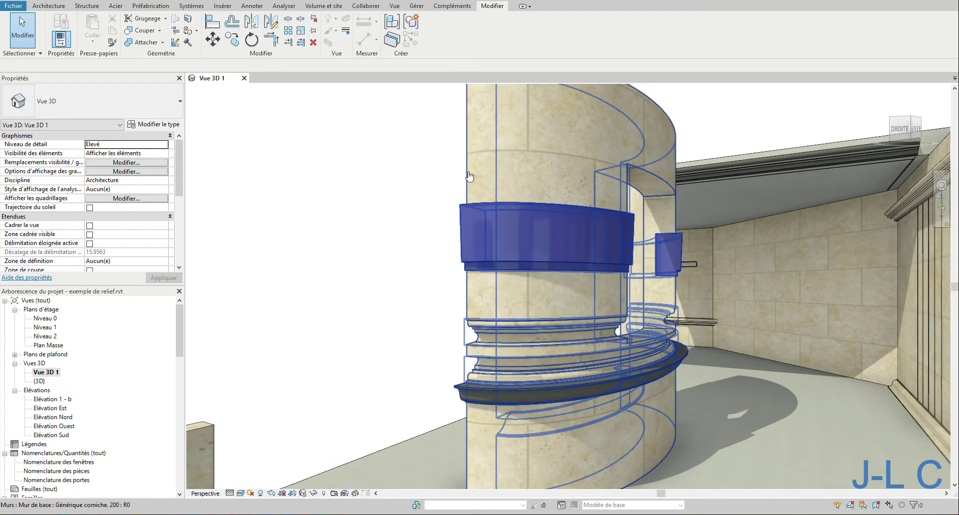
pyautogui.click(482, 183)
pyautogui.click(409, 335)
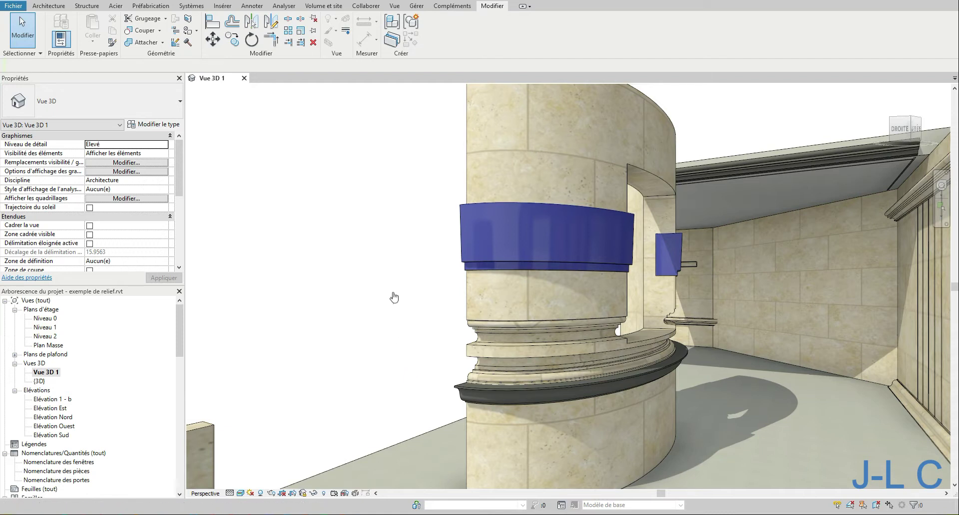
# Step: Open the structure assembly of the curved wall's type, Générique corniche. 200, for editing, keeping the model visible beside it
pyautogui.click(471, 200)
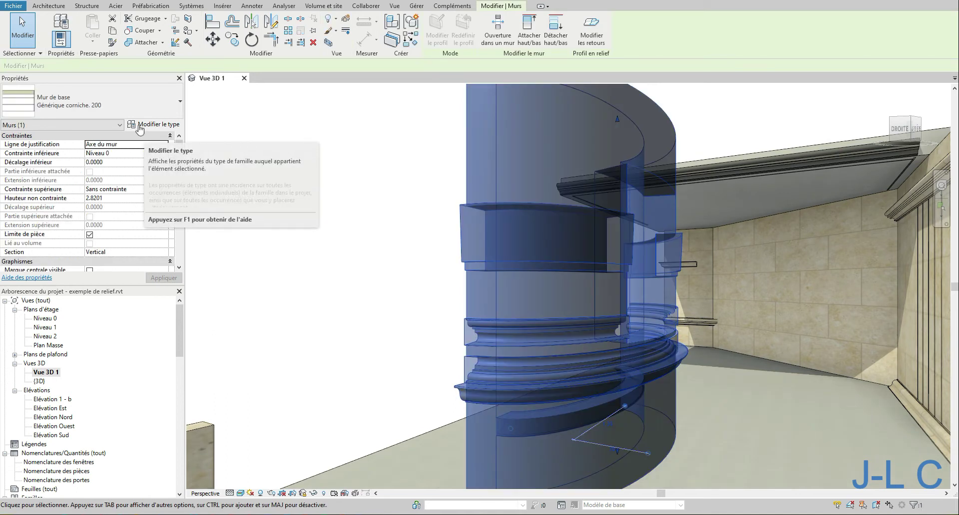
pyautogui.click(139, 125)
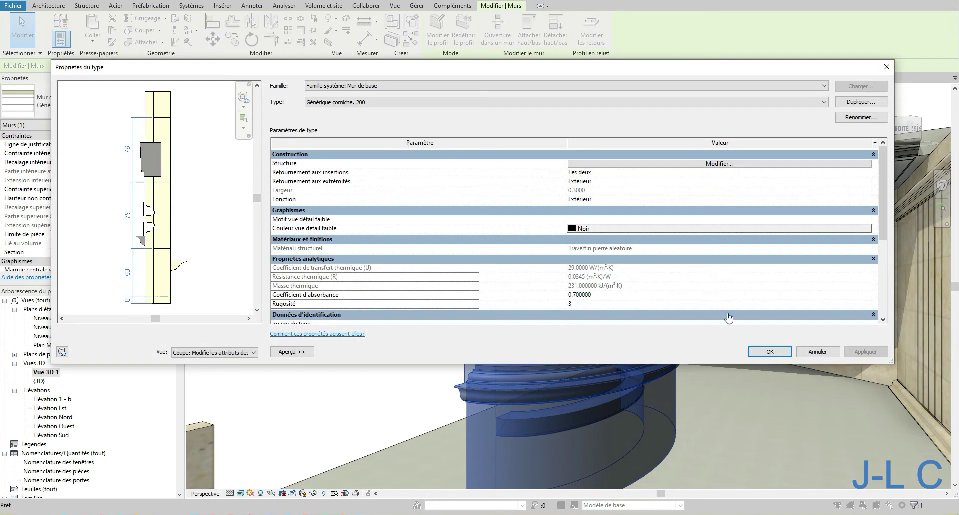
pyautogui.moveTo(894, 269); pyautogui.dragTo(539, 269)
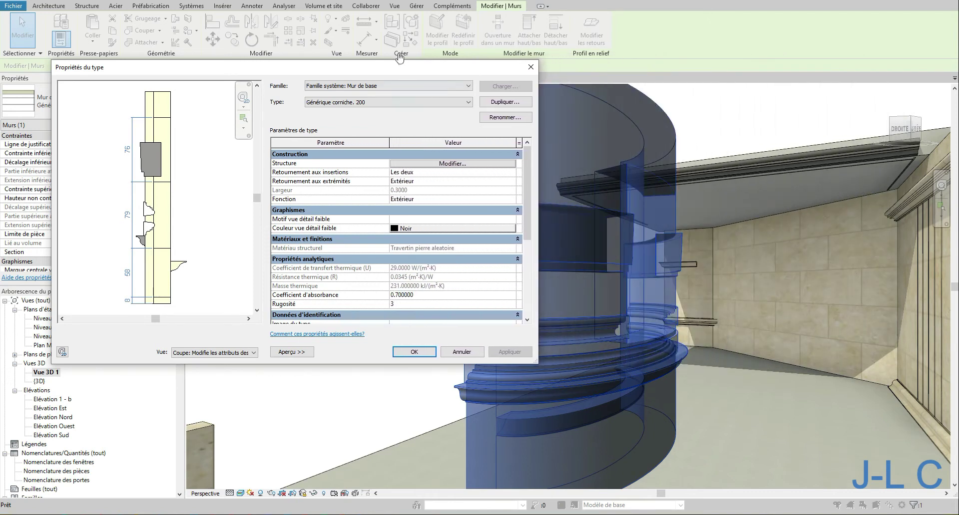
pyautogui.moveTo(369, 76); pyautogui.dragTo(335, 50)
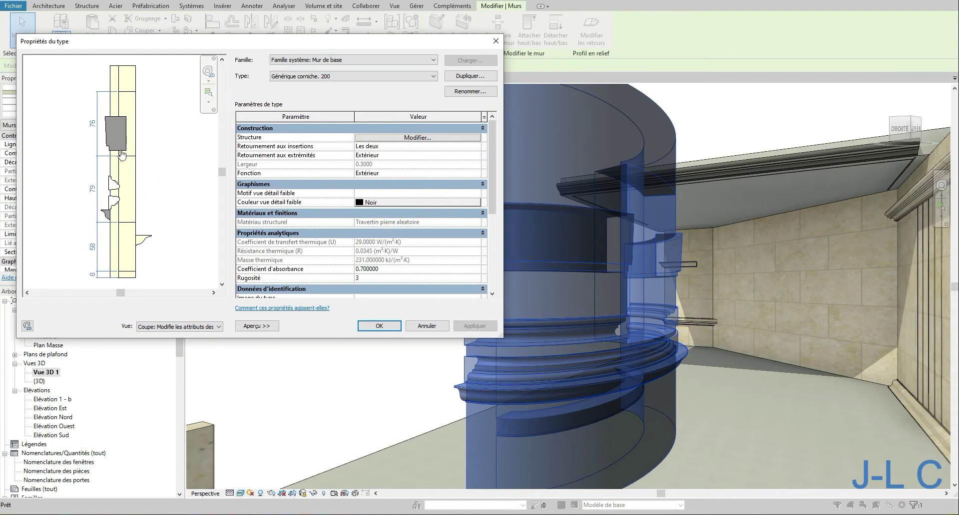
pyautogui.click(376, 137)
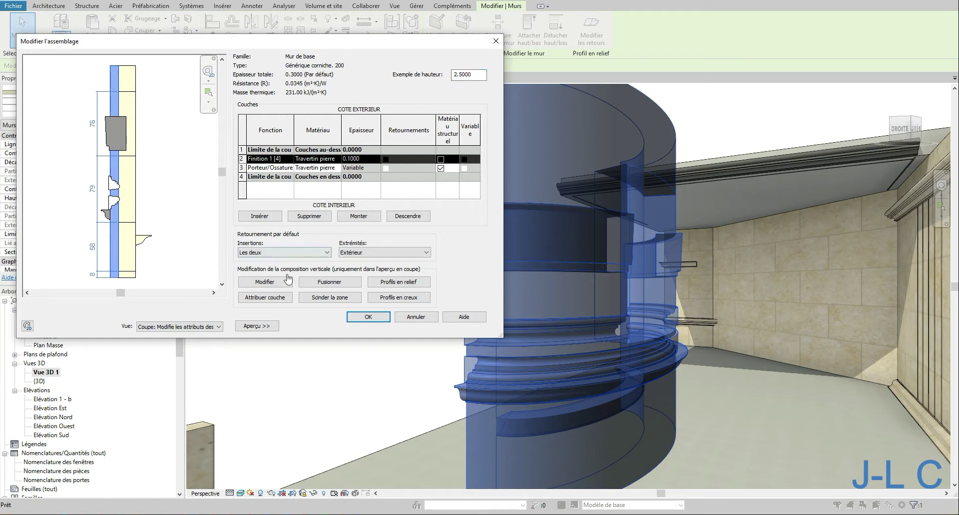
# Step: Review the relief profiles defined in the wall assembly and leave their list without changes
pyautogui.click(393, 283)
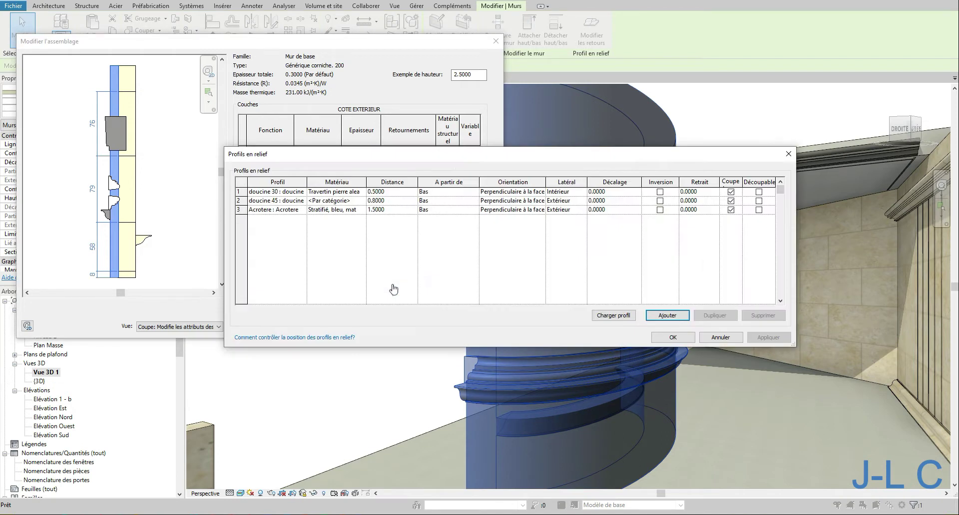
pyautogui.moveTo(453, 159); pyautogui.dragTo(544, 77)
pyautogui.moveTo(657, 84); pyautogui.dragTo(594, 19)
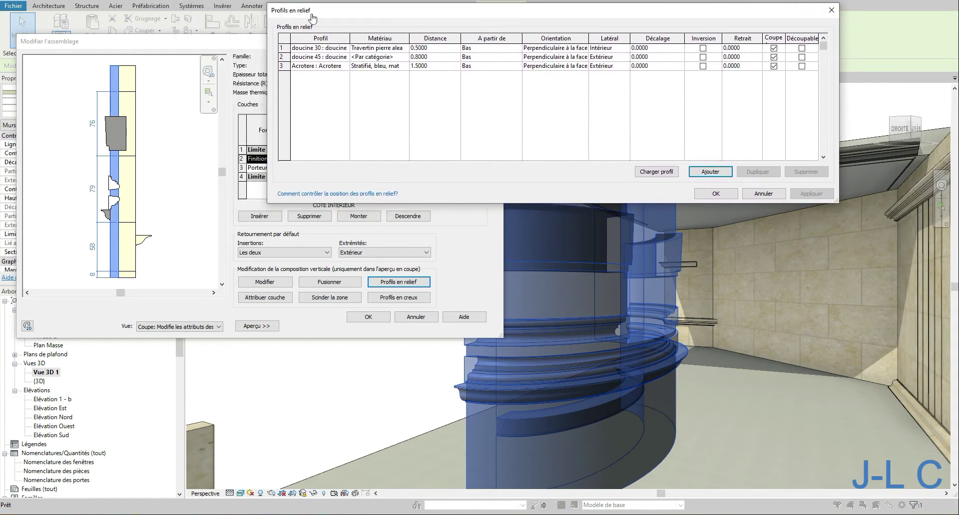
pyautogui.click(831, 10)
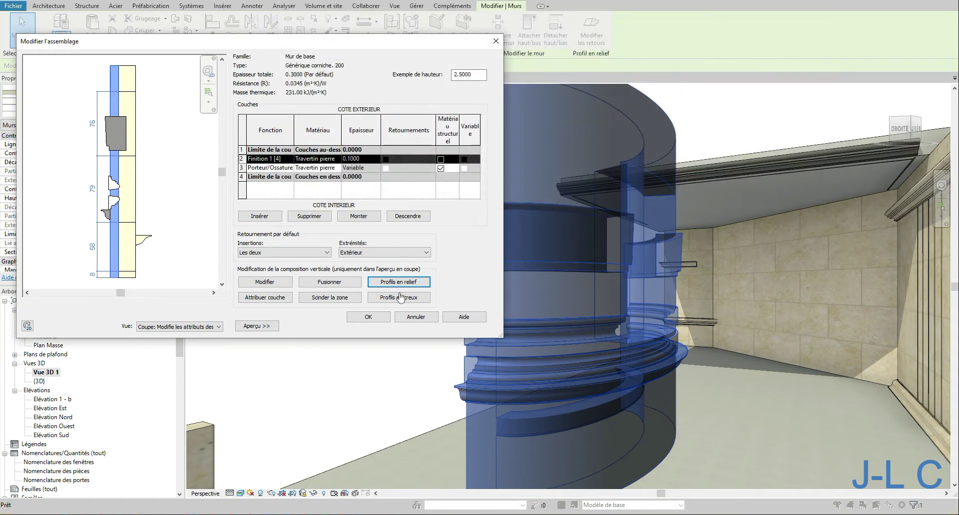
# Step: Set the distance of the first recessed profile in the wall assembly to 1.4 m and apply it
pyautogui.click(392, 299)
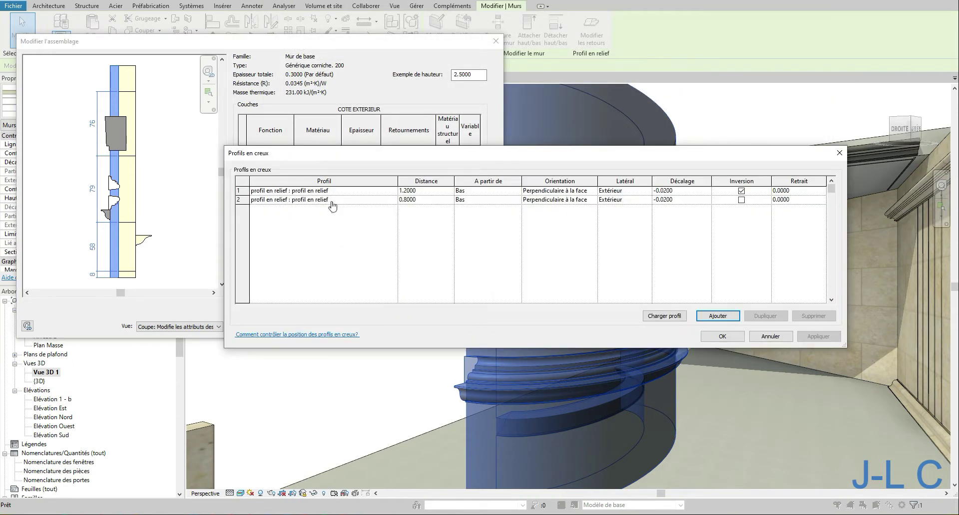
pyautogui.click(277, 190)
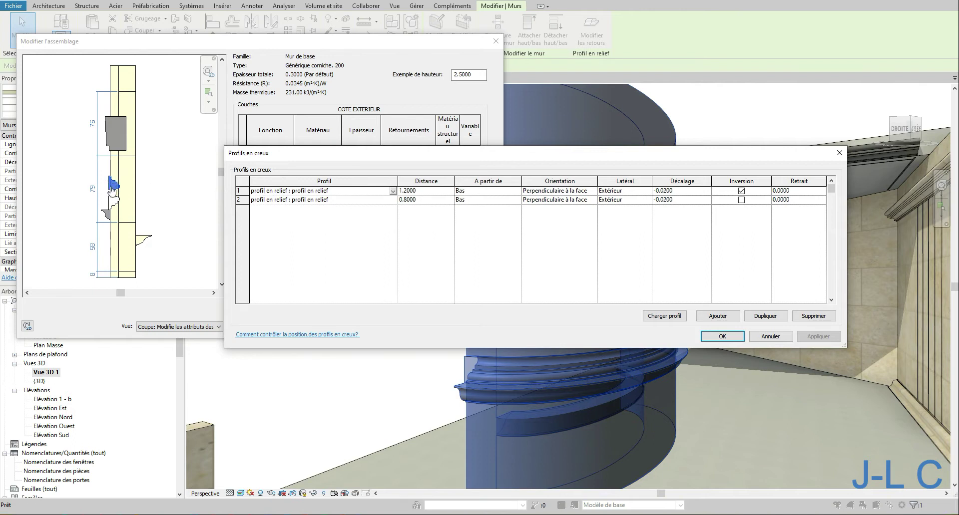
pyautogui.click(266, 200)
pyautogui.click(280, 193)
pyautogui.click(420, 191)
pyautogui.moveTo(421, 190); pyautogui.dragTo(386, 192)
pyautogui.write('1.4')
pyautogui.press('Tab')
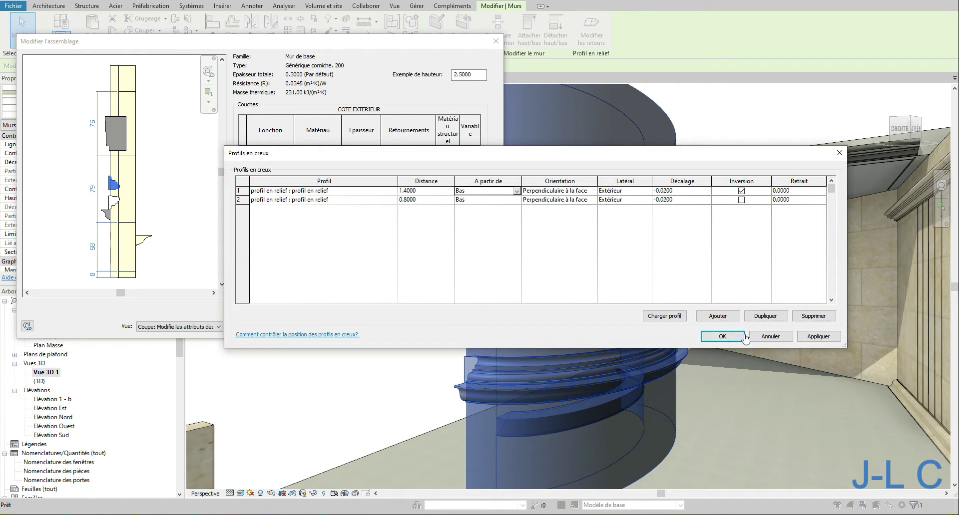
pyautogui.click(811, 339)
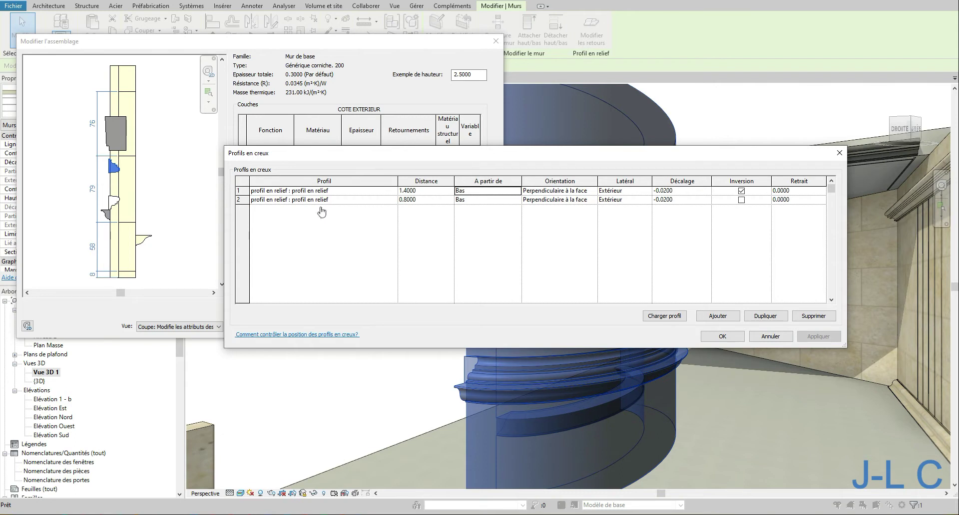
# Step: Set the first recessed profile's distance reference to Haut
pyautogui.click(516, 192)
pyautogui.click(517, 191)
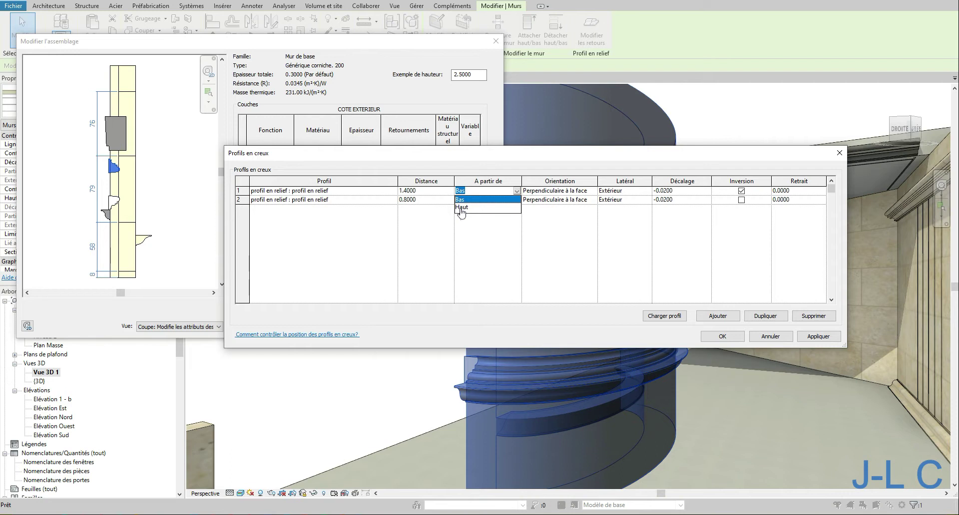
pyautogui.click(460, 208)
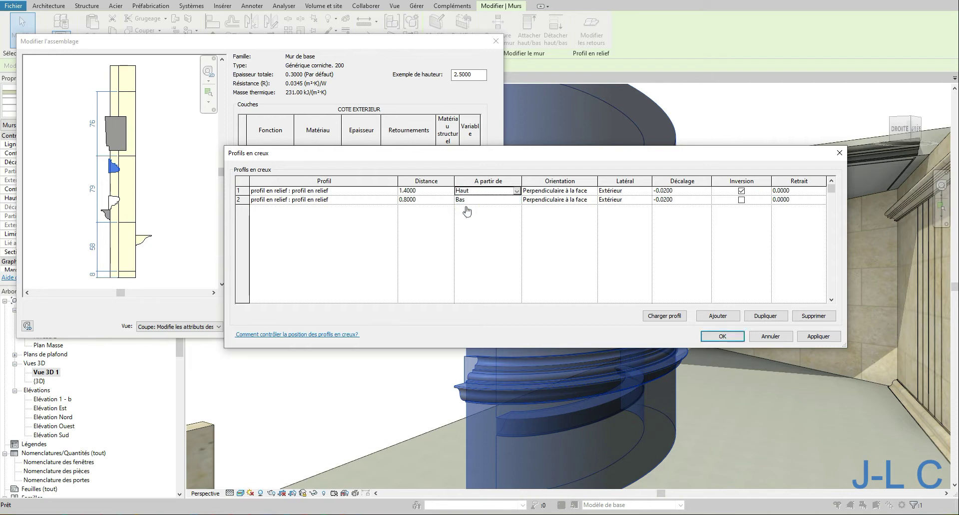
# Step: Try to apply the Haut reference, restore the first recessed profile's distance reference to Bas, and accept the list
pyautogui.click(816, 338)
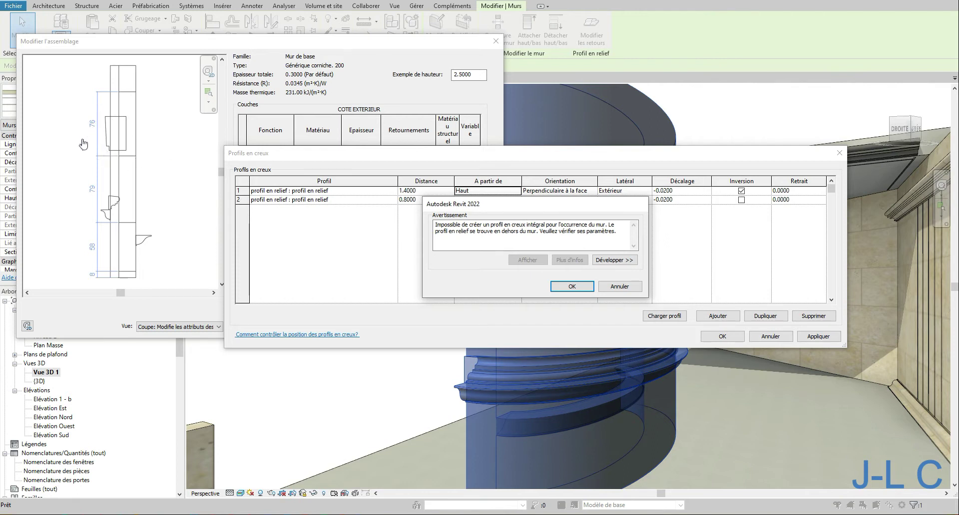
pyautogui.click(620, 286)
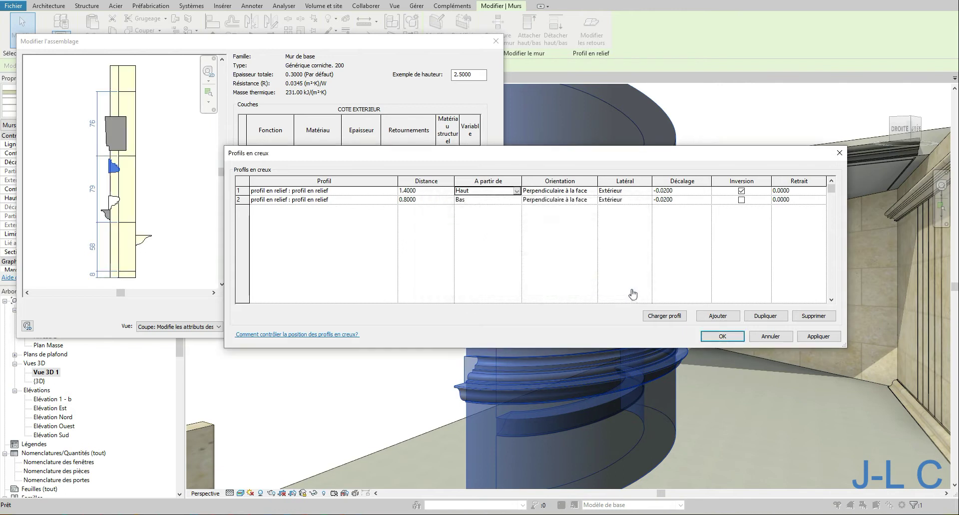
pyautogui.click(516, 191)
pyautogui.click(469, 207)
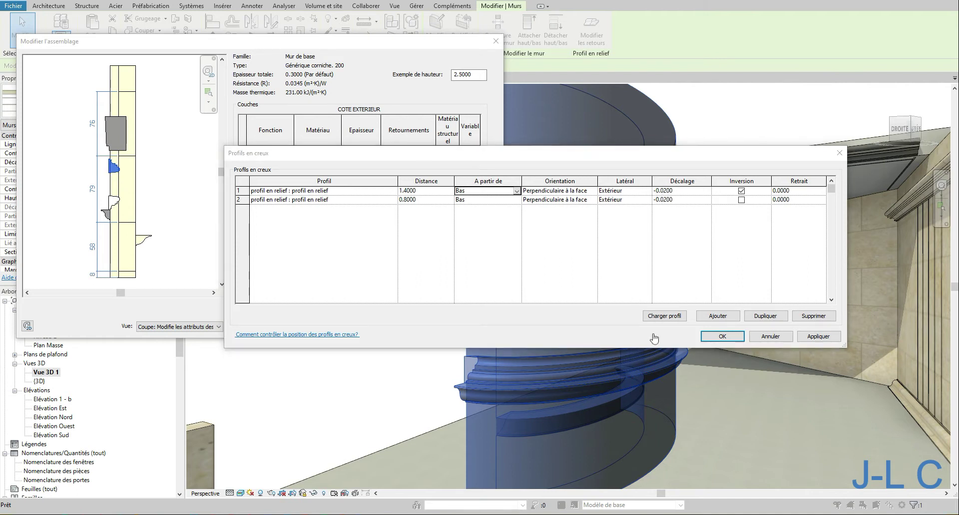
pyautogui.click(720, 337)
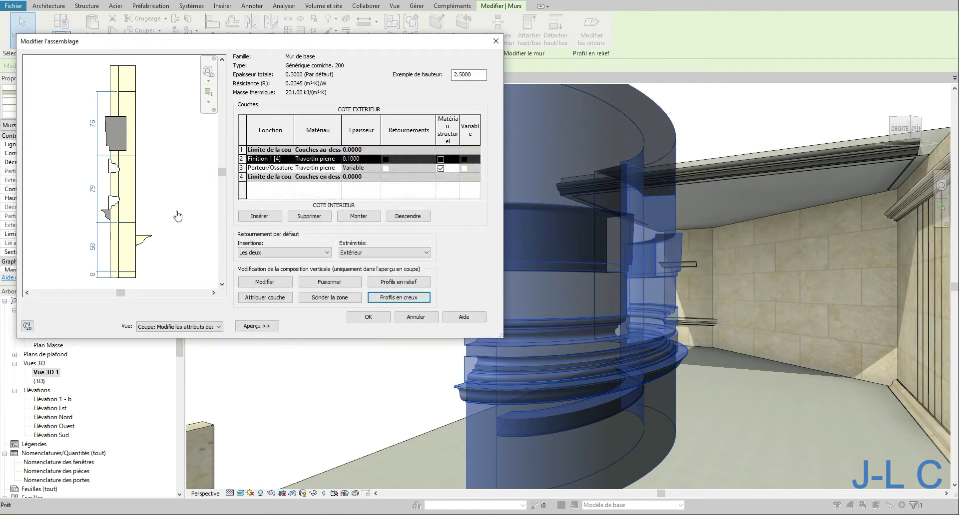
# Step: Examine the recessed profiles more closely in the wall assembly's section preview
pyautogui.rightClick(99, 164)
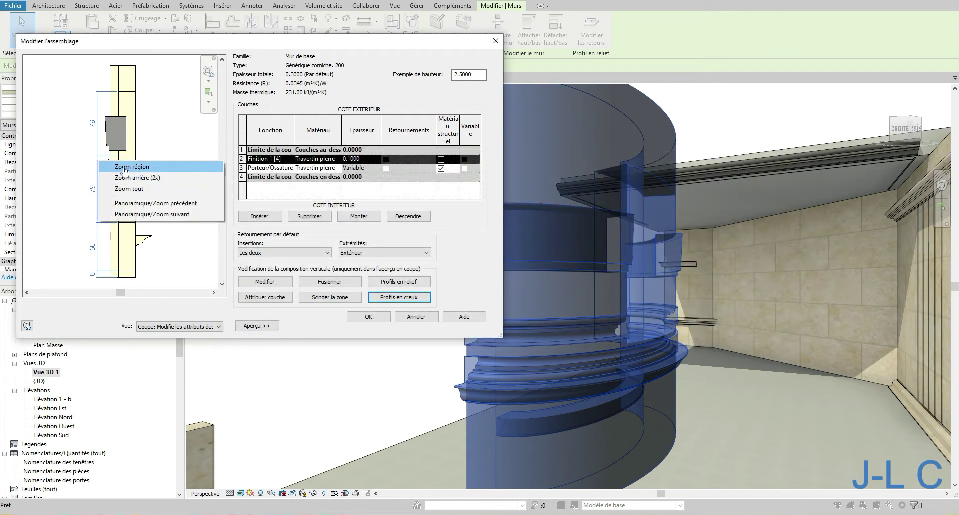
pyautogui.click(125, 167)
pyautogui.rightClick(116, 167)
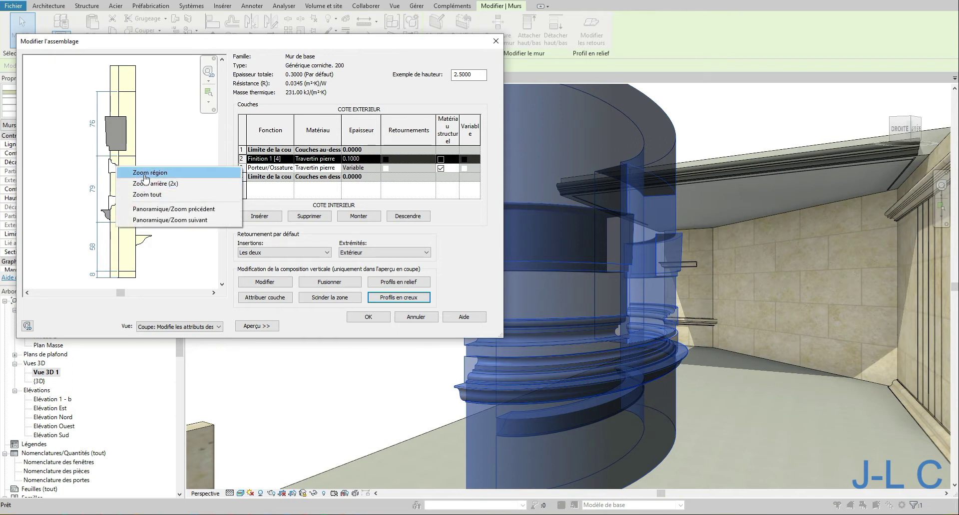
pyautogui.click(144, 175)
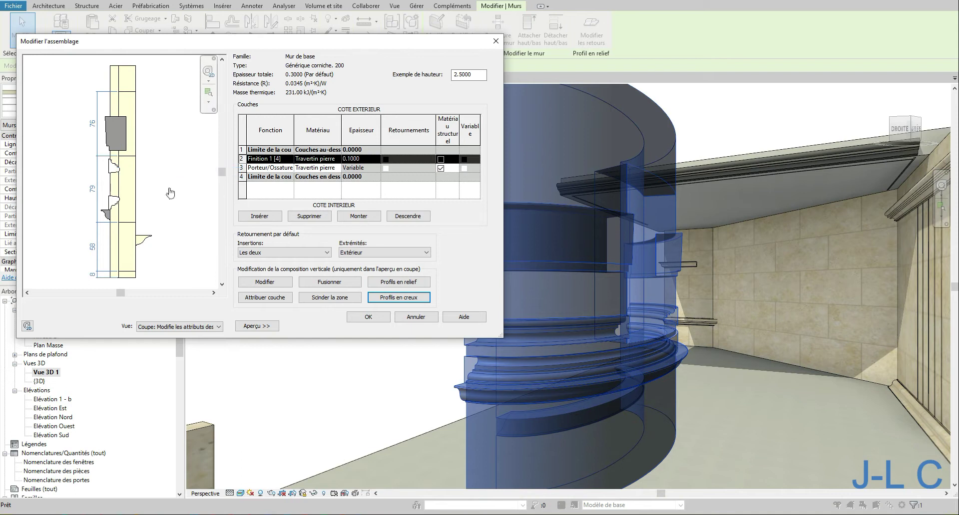
pyautogui.rightClick(125, 179)
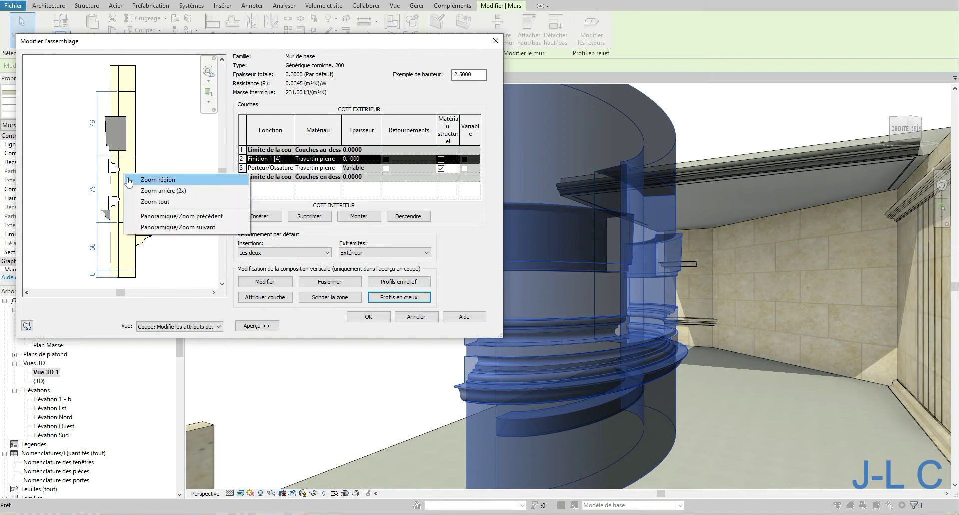
pyautogui.click(145, 194)
pyautogui.rightClick(114, 174)
pyautogui.click(140, 188)
pyautogui.rightClick(111, 182)
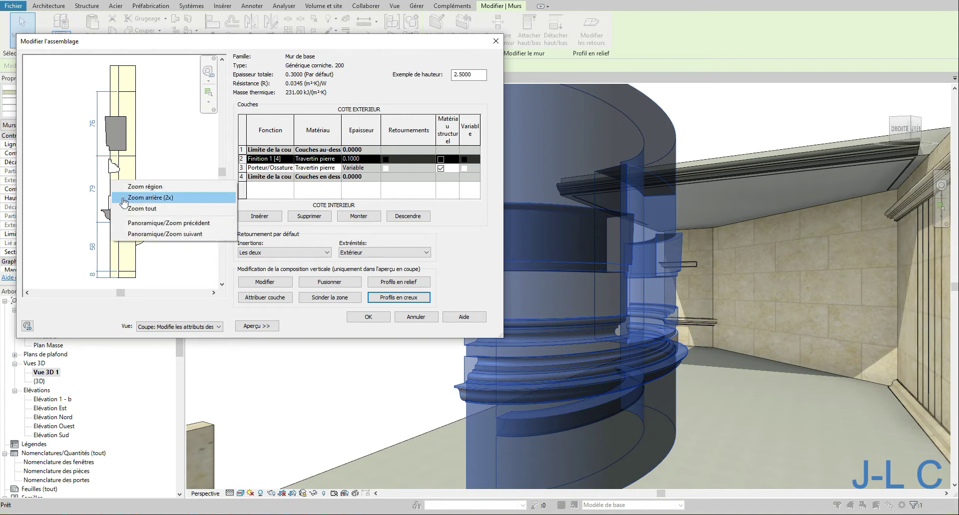
pyautogui.click(142, 222)
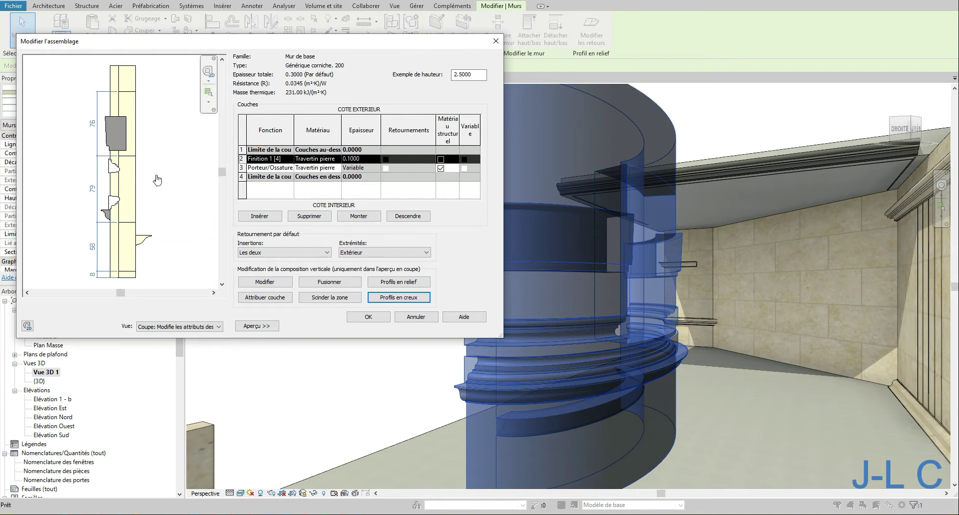
pyautogui.rightClick(117, 184)
pyautogui.middleClick(94, 184)
pyautogui.moveTo(123, 179)
pyautogui.mouseDown(button='middle')
pyautogui.moveTo(94, 186)
pyautogui.moveTo(129, 162)
pyautogui.moveTo(144, 174)
pyautogui.moveTo(129, 148)
pyautogui.moveTo(132, 166)
pyautogui.mouseUp(button='middle')
pyautogui.scroll(1, 131, 158)
pyautogui.scroll(1, 131, 158)
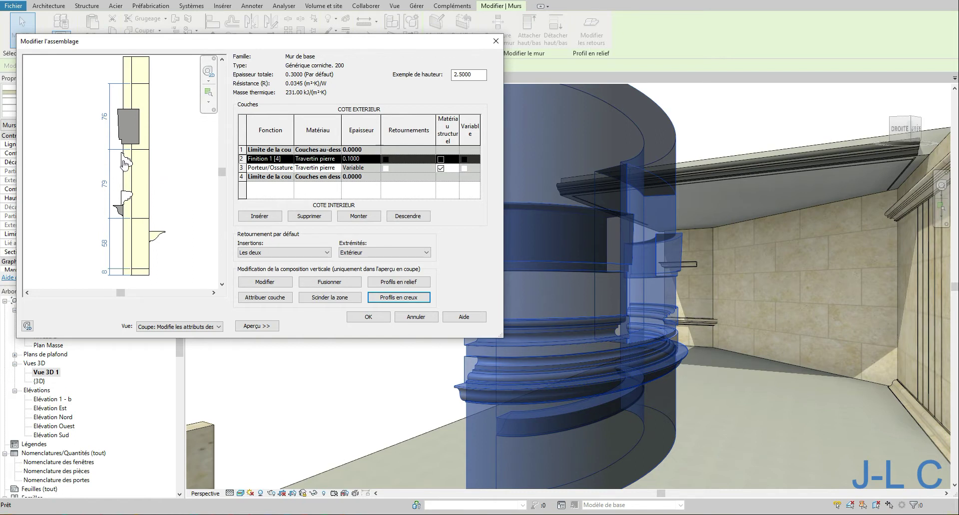
# Step: Reopen the recessed profiles of the wall assembly and set the first profile's offset to -0.01 m
pyautogui.click(408, 300)
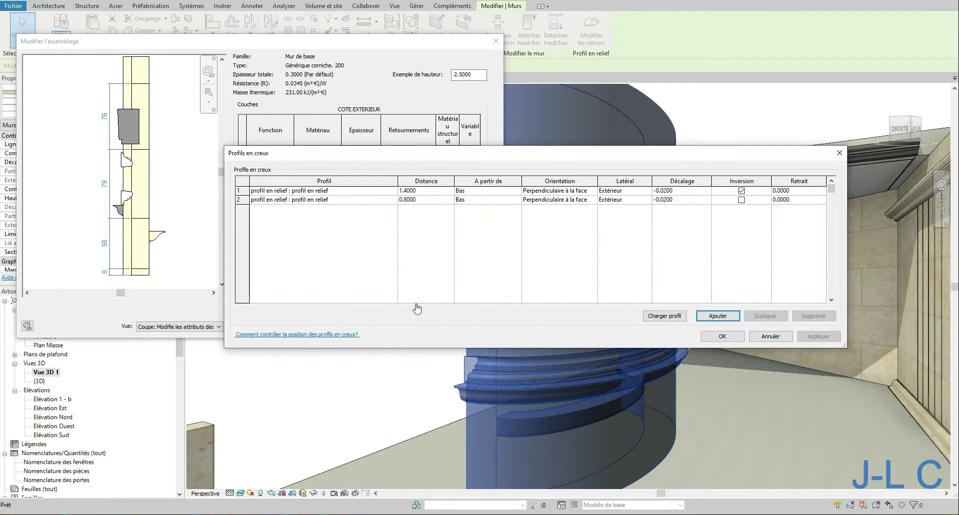
pyautogui.click(324, 192)
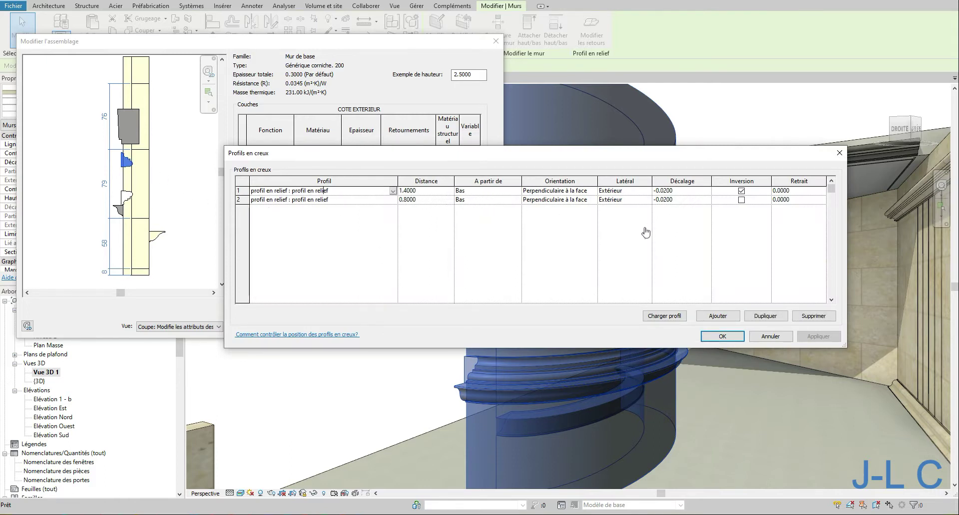
pyautogui.click(663, 192)
pyautogui.write('100')
pyautogui.press('Tab')
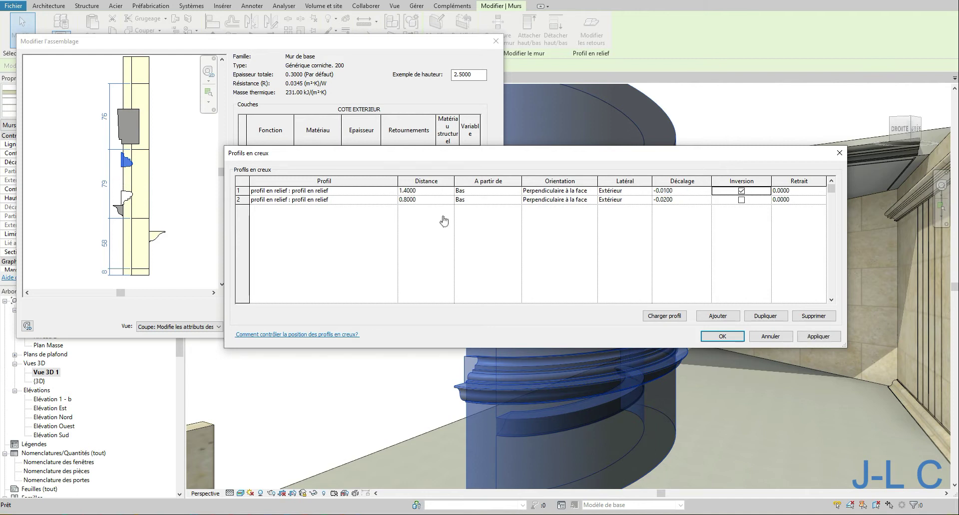
# Step: Set the first recessed profile's offset to -0.1 m and apply it
pyautogui.click(663, 191)
pyautogui.press('Tab')
pyautogui.click(819, 337)
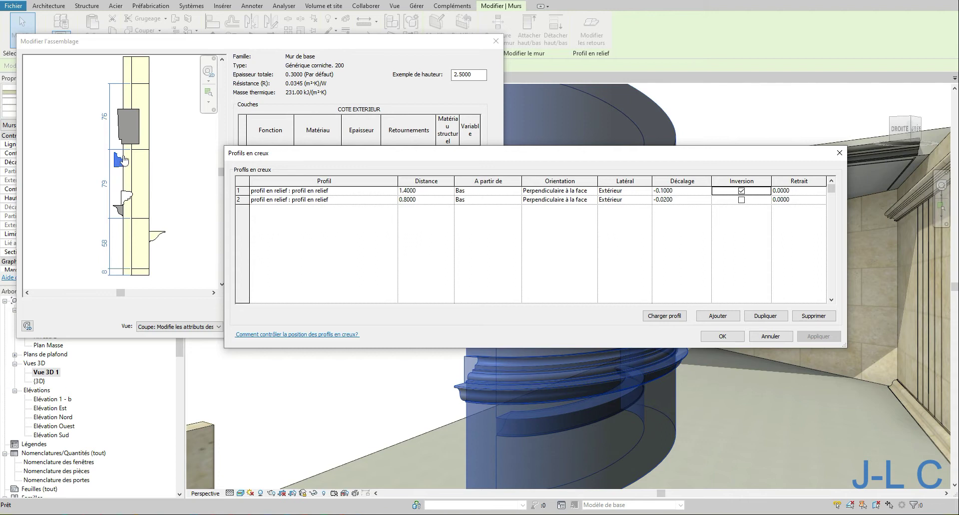
# Step: Set the offset of both recessed profiles to -0.01 m and apply the change
pyautogui.click(662, 191)
pyautogui.write('0')
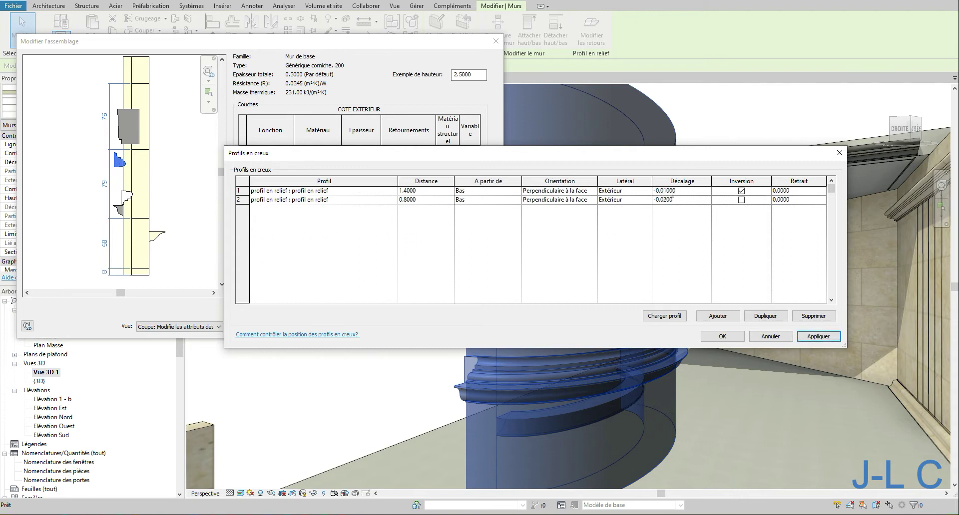
pyautogui.click(663, 201)
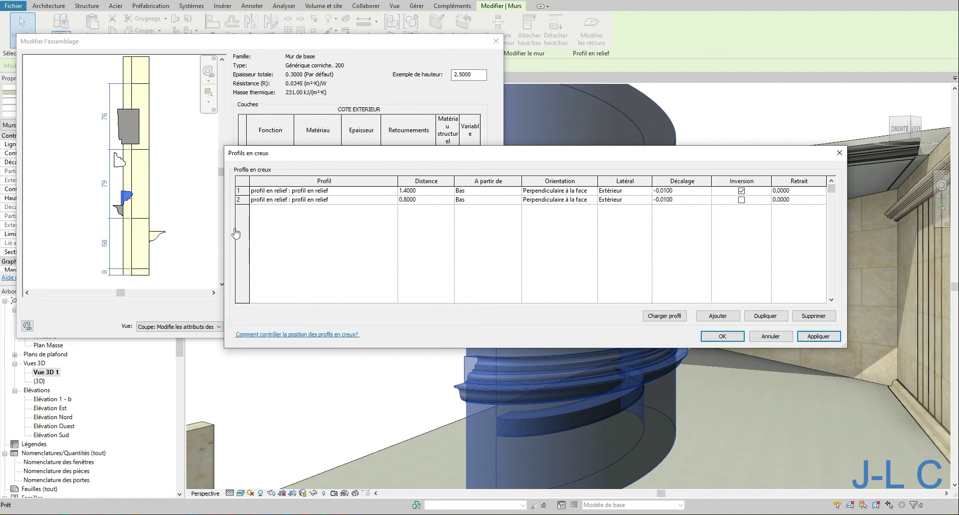
pyautogui.click(818, 337)
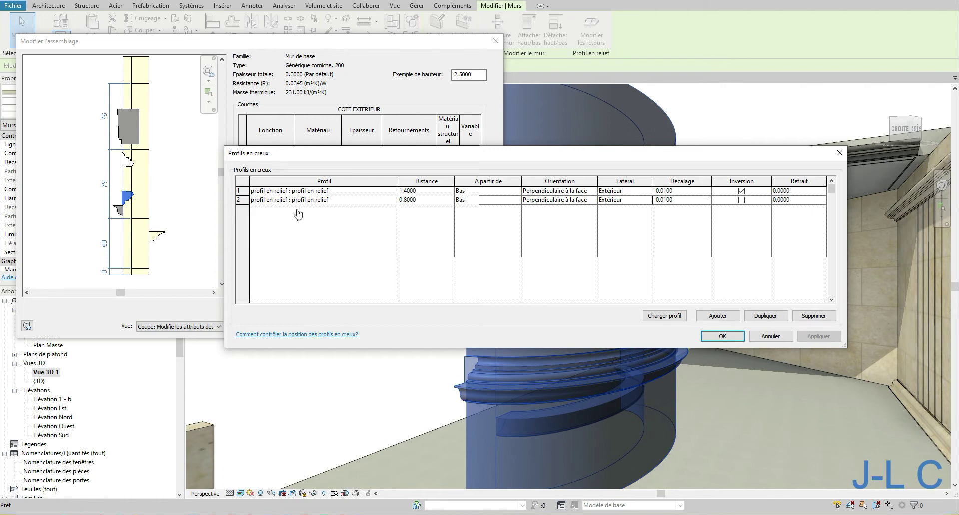
# Step: Add a new recessed profile to the wall assembly using the doucine 30 profile
pyautogui.click(724, 317)
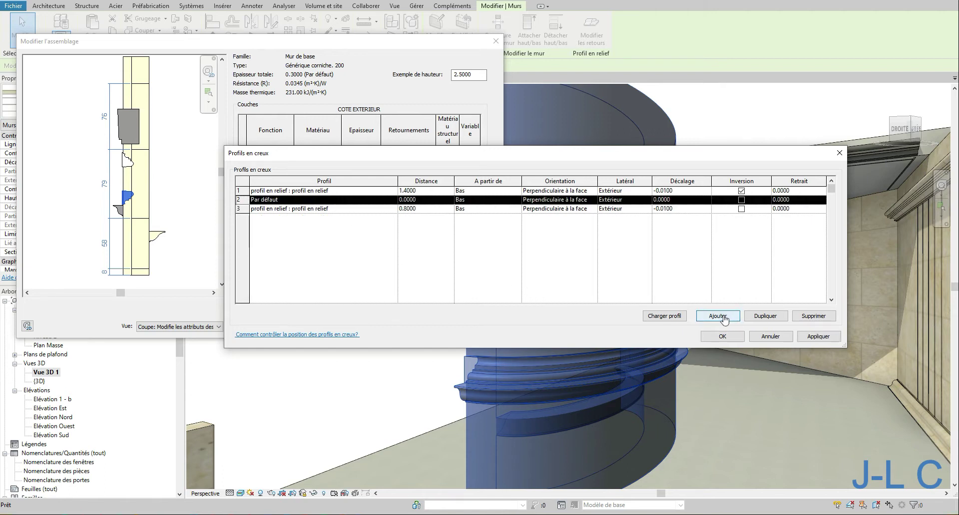
pyautogui.click(394, 201)
pyautogui.click(394, 201)
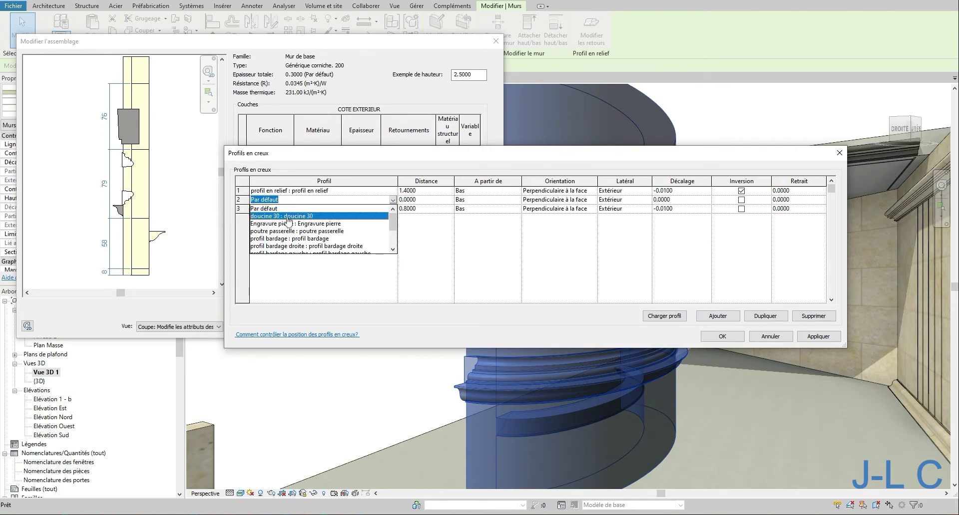
pyautogui.click(288, 217)
pyautogui.click(393, 200)
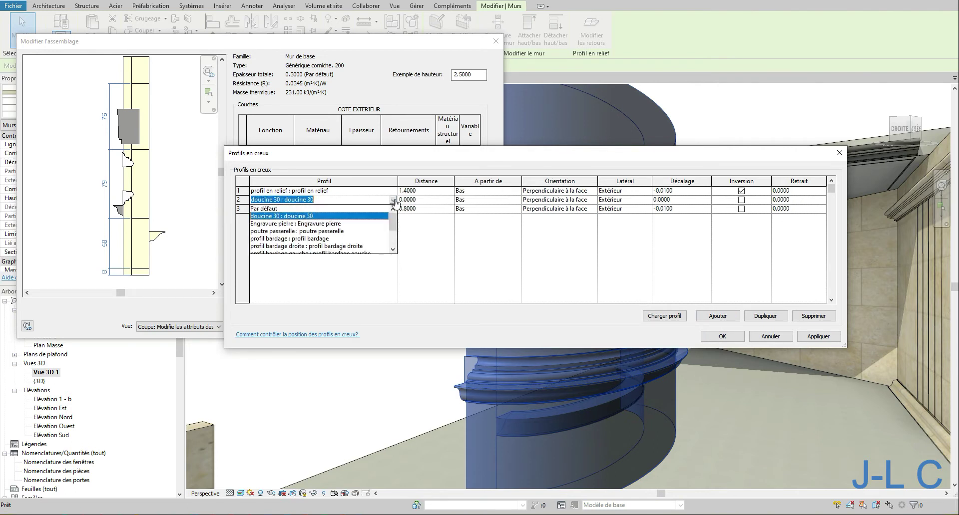
pyautogui.moveTo(398, 226)
pyautogui.mouseDown()
pyautogui.moveTo(396, 241)
pyautogui.moveTo(401, 229)
pyautogui.mouseUp()
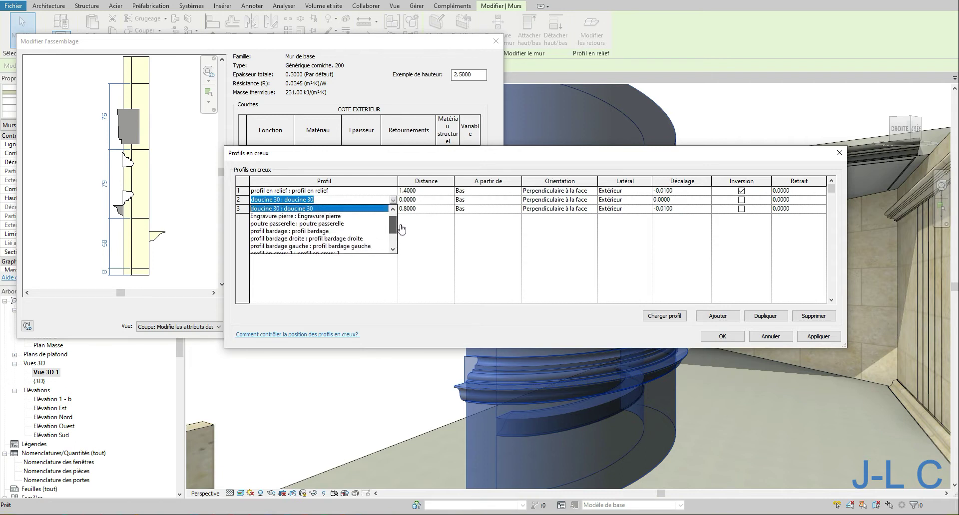
pyautogui.click(433, 238)
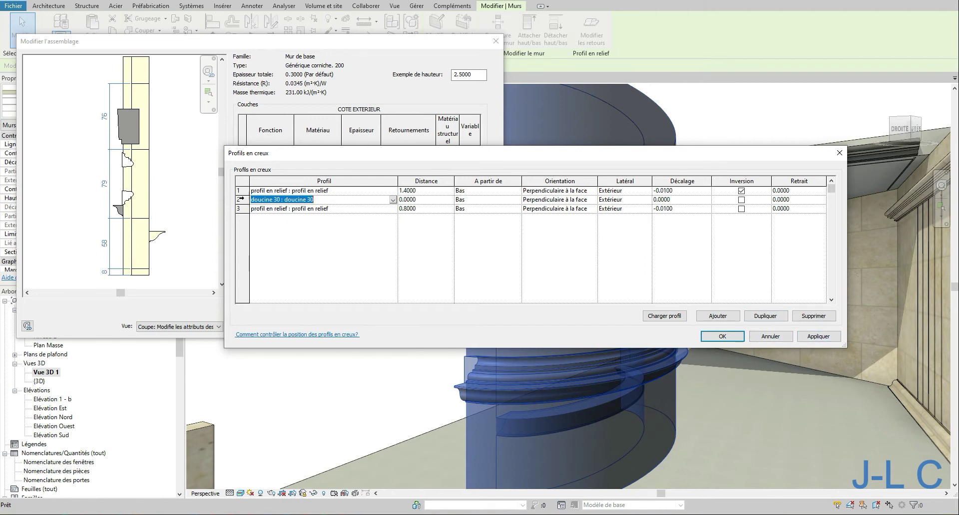
# Step: Try to set the distance of the doucine 30 recessed profile to 0.50 m and apply it
pyautogui.click(242, 199)
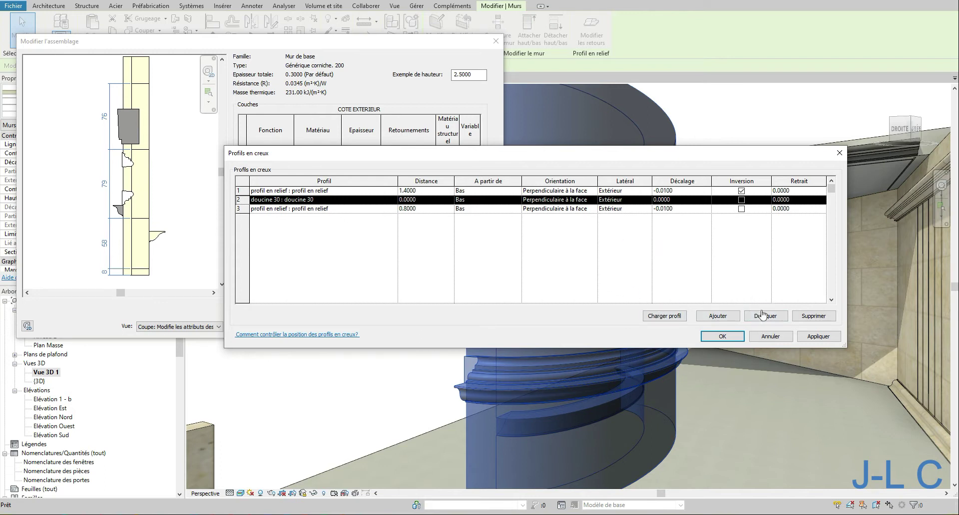
pyautogui.click(243, 209)
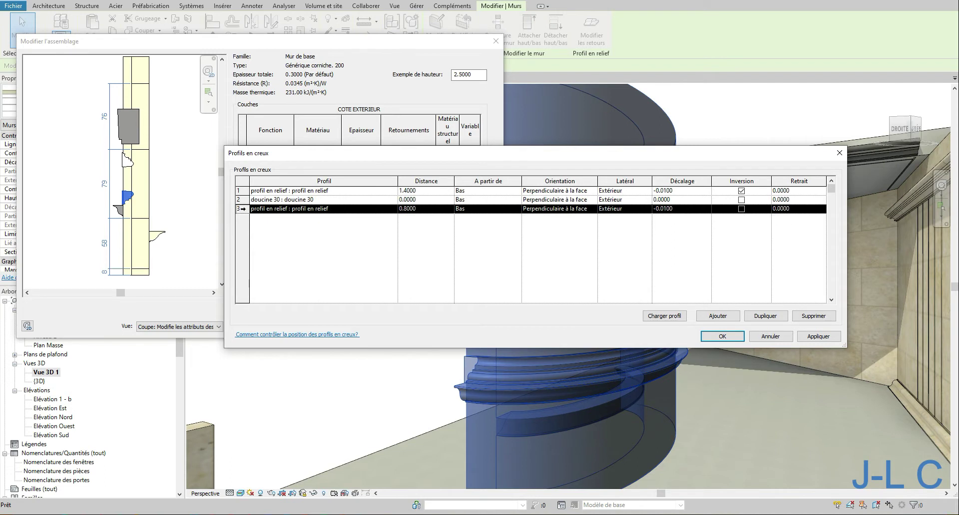
pyautogui.click(243, 201)
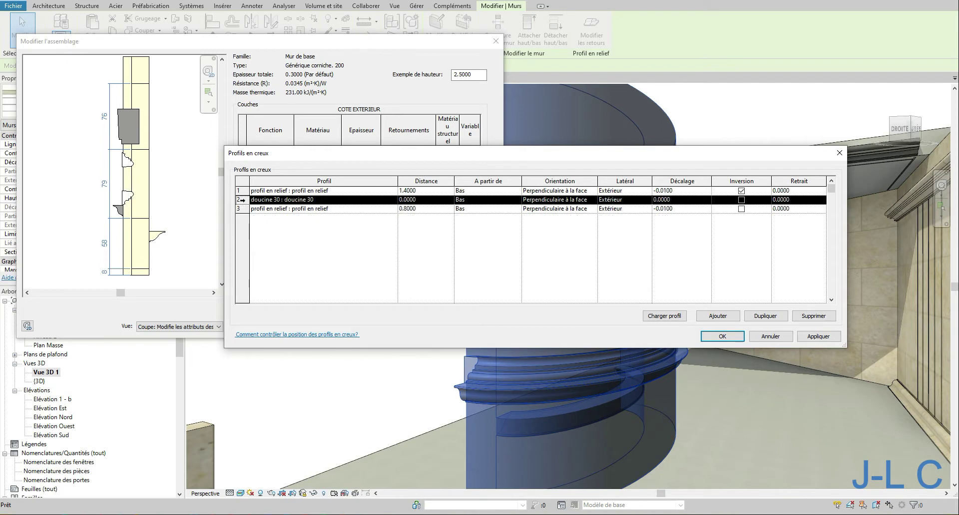
pyautogui.click(405, 200)
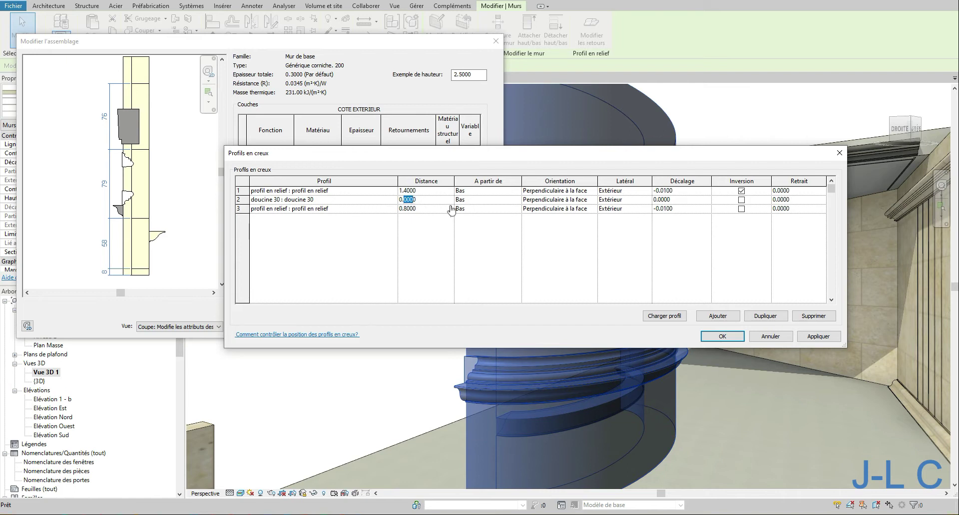
pyautogui.write('5')
pyautogui.press('Tab')
pyautogui.click(816, 337)
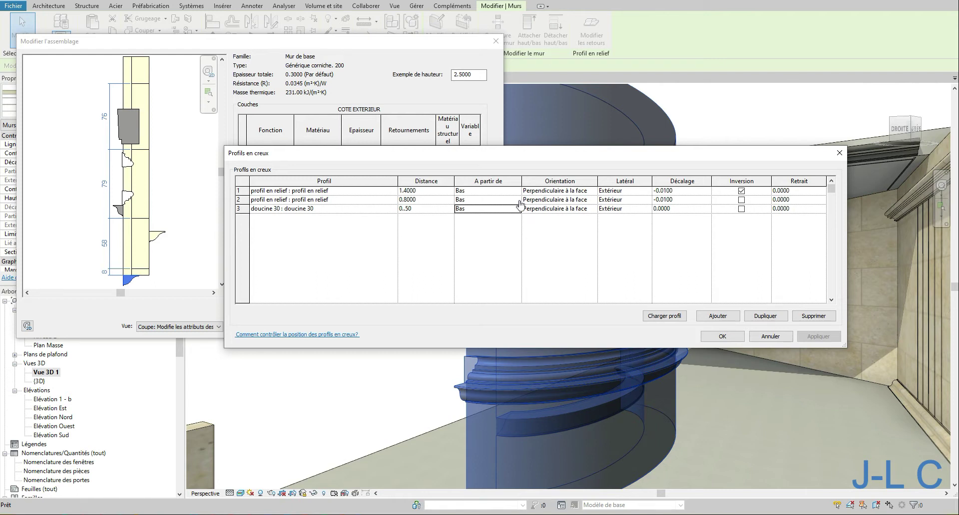
# Step: Set the distance of the second recessed profile, profil en relief, to 80 cm and apply it
pyautogui.click(407, 199)
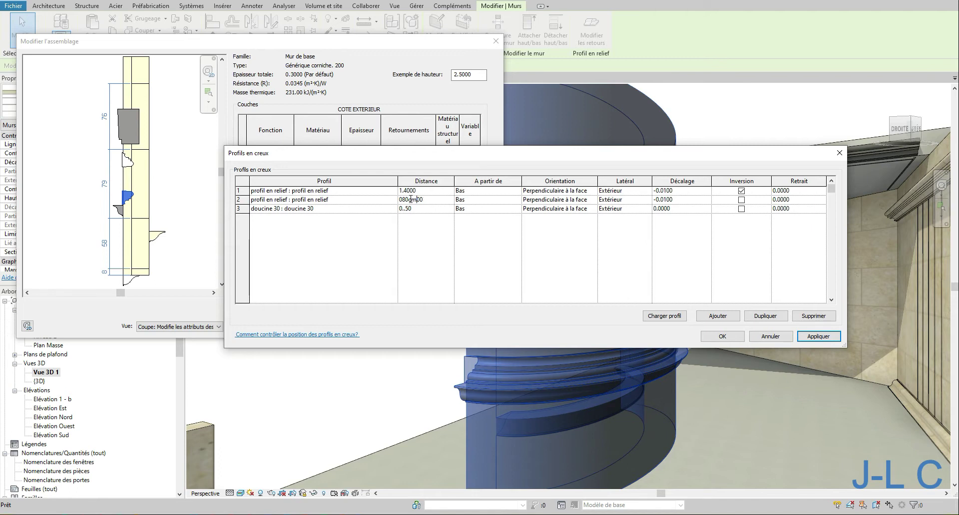
pyautogui.press('Tab')
pyautogui.click(410, 200)
pyautogui.write('80cm')
pyautogui.press('Tab')
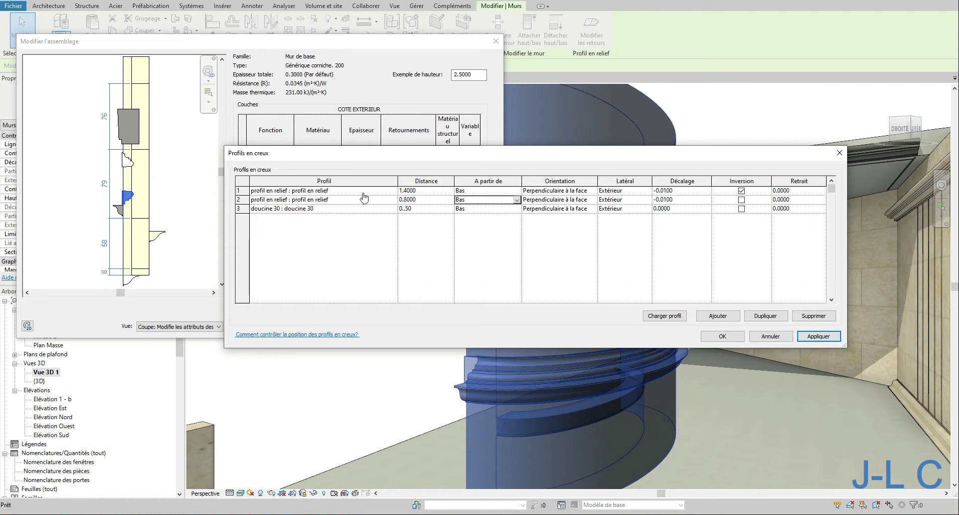
pyautogui.click(805, 338)
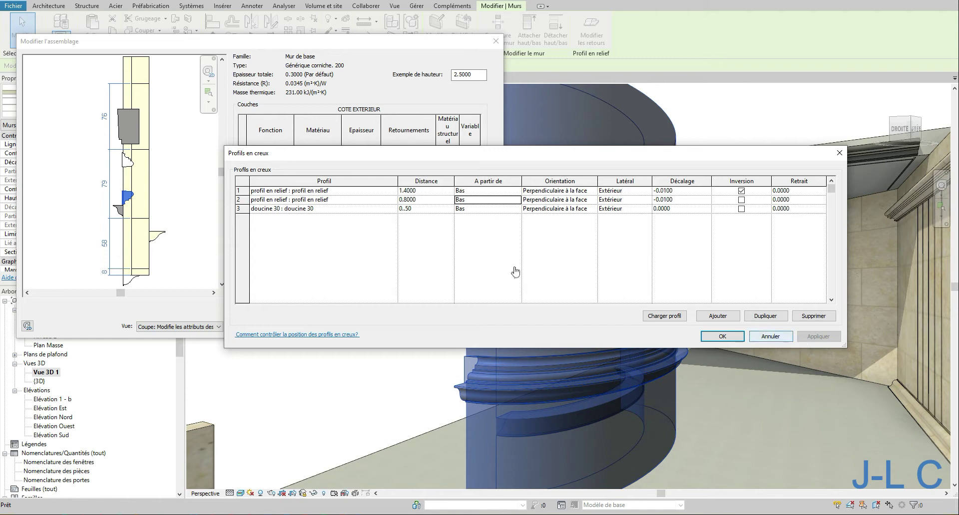
# Step: Correct the doucine 30 recessed profile's distance to 0.5 m, apply it and accept the recessed profile list
pyautogui.click(245, 208)
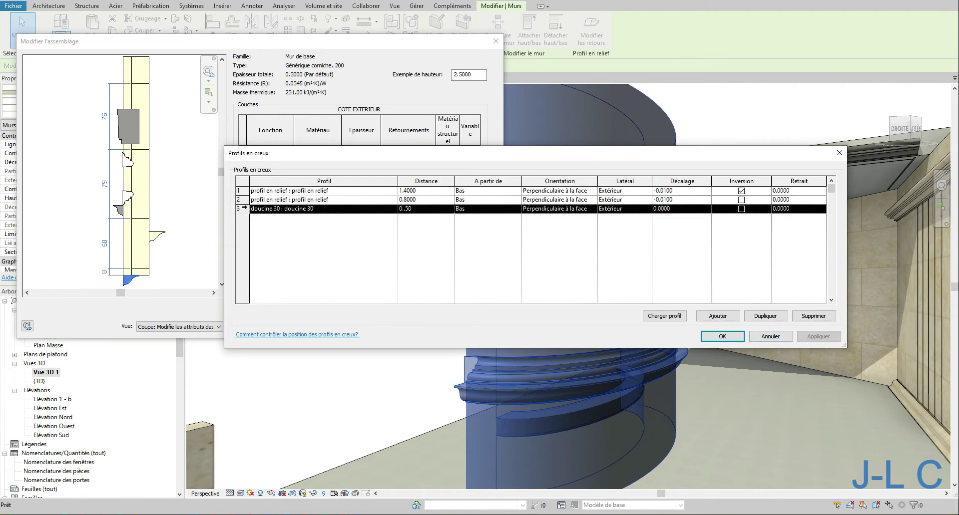
pyautogui.click(405, 210)
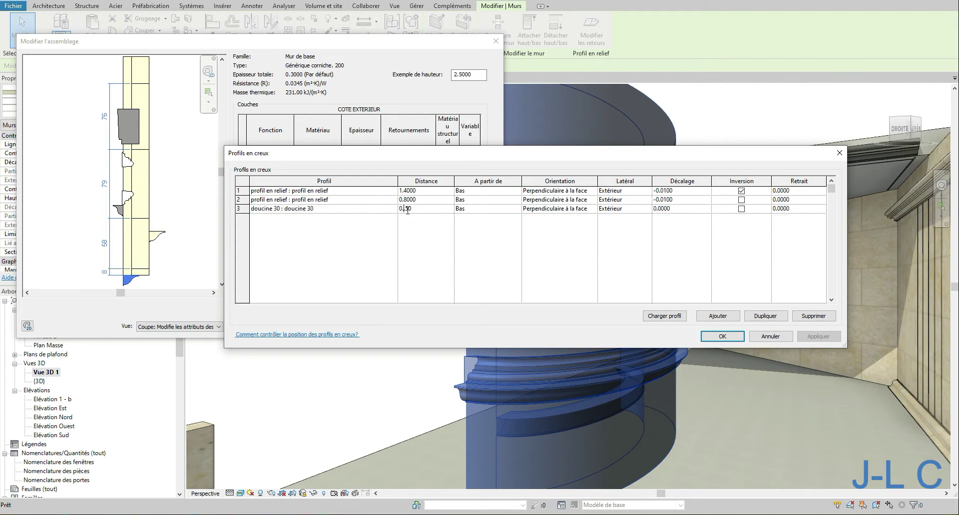
pyautogui.press('Tab')
pyautogui.click(820, 339)
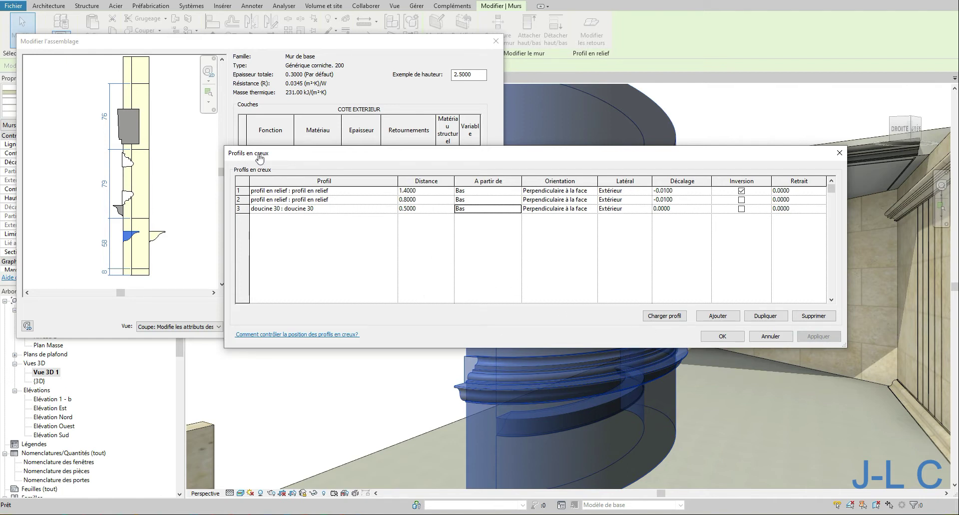
pyautogui.click(722, 337)
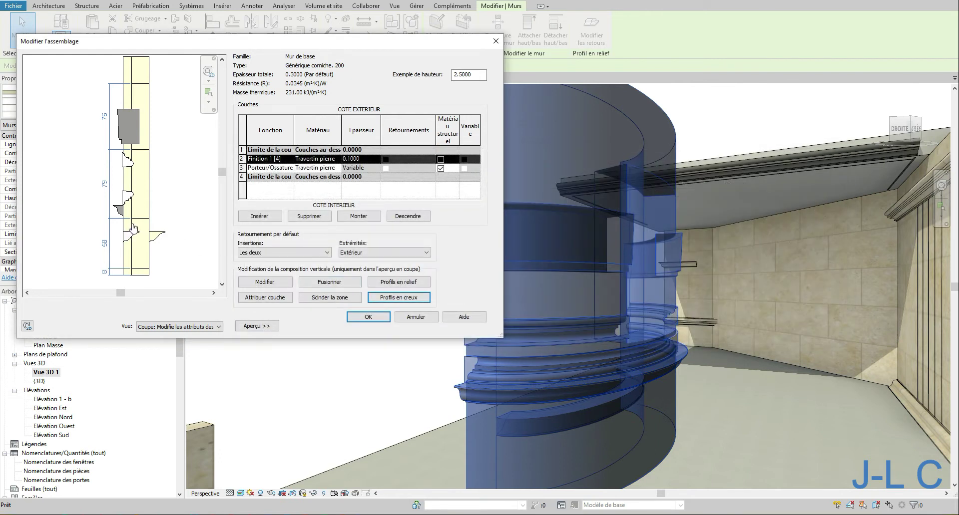
# Step: Accept the edited wall assembly and apply the type changes to the curved wall
pyautogui.click(354, 315)
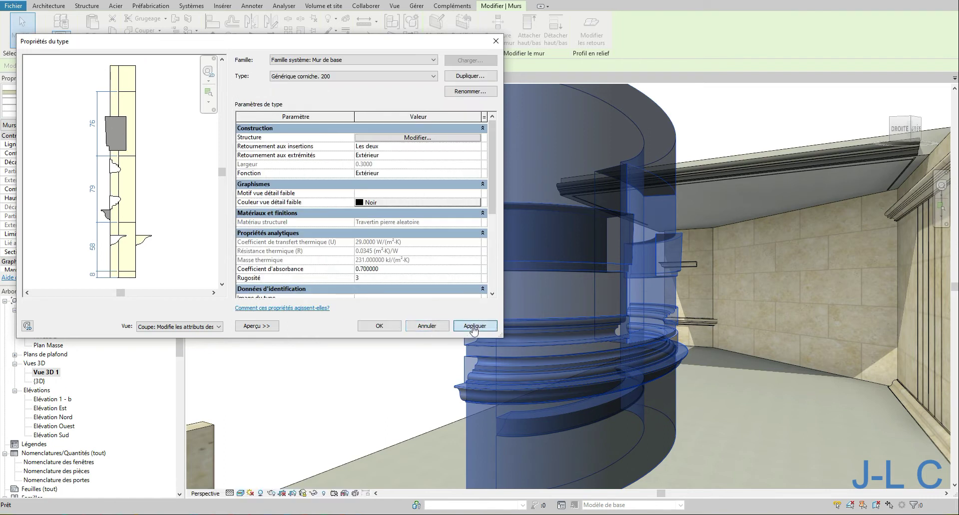
pyautogui.click(473, 327)
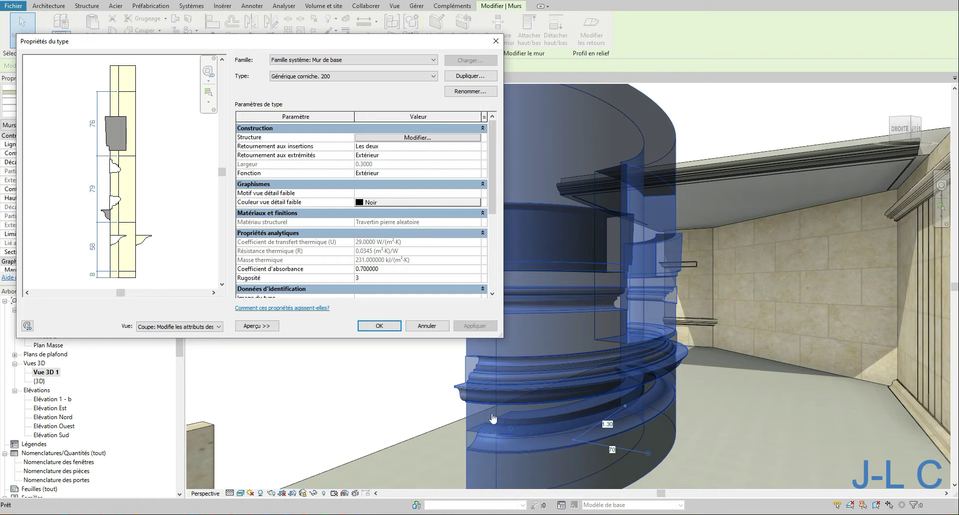
pyautogui.click(378, 327)
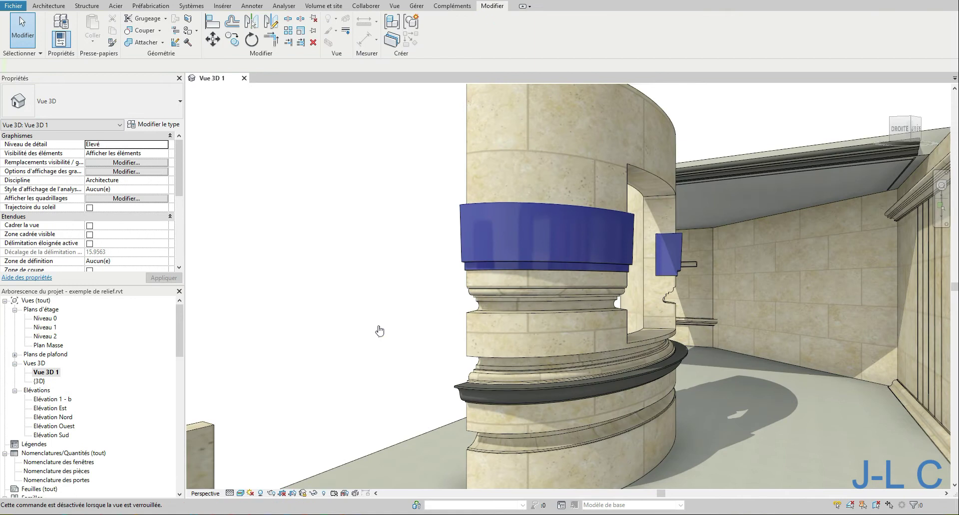
# Step: Unlock the 3D view and show the base of the curved wall
pyautogui.click(302, 495)
pyautogui.click(311, 483)
pyautogui.moveTo(336, 364); pyautogui.dragTo(340, 240, button='middle')
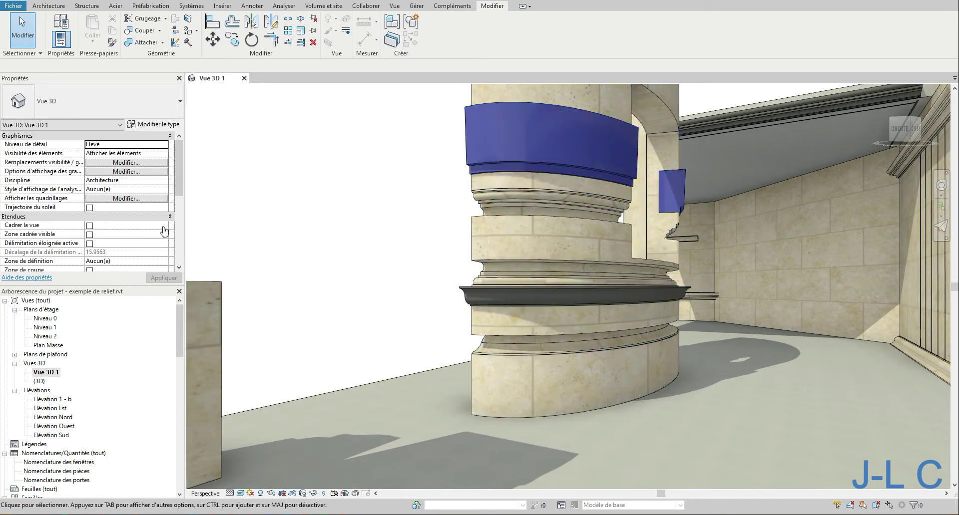
# Step: Set the offset (Décalage) of the Acrotere relief profile in the curved wall's structure to 0.1 m, apply it and accept the list
pyautogui.click(454, 230)
pyautogui.click(130, 123)
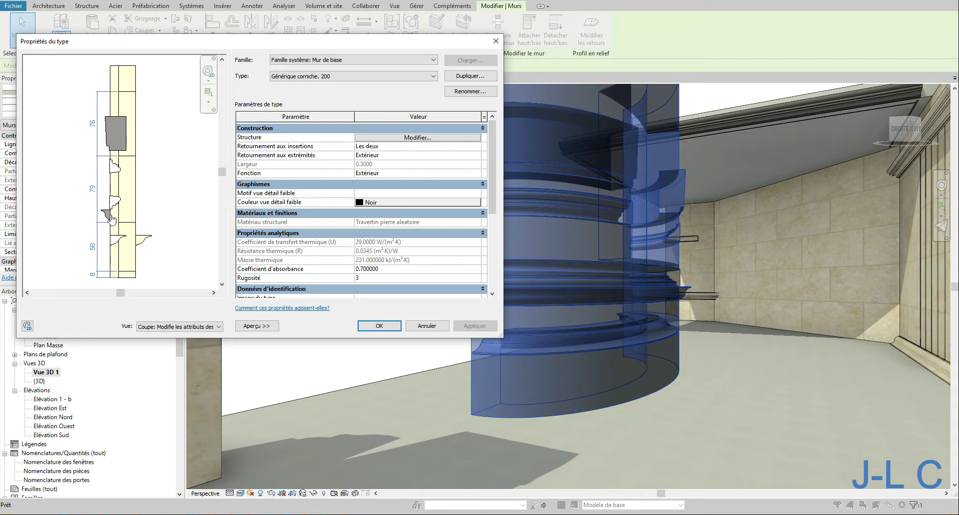
pyautogui.click(395, 139)
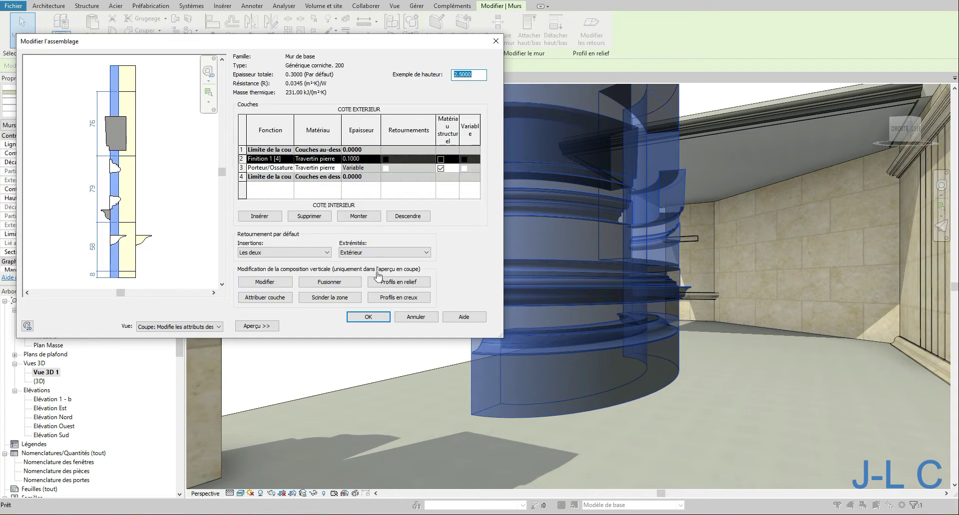
pyautogui.click(399, 285)
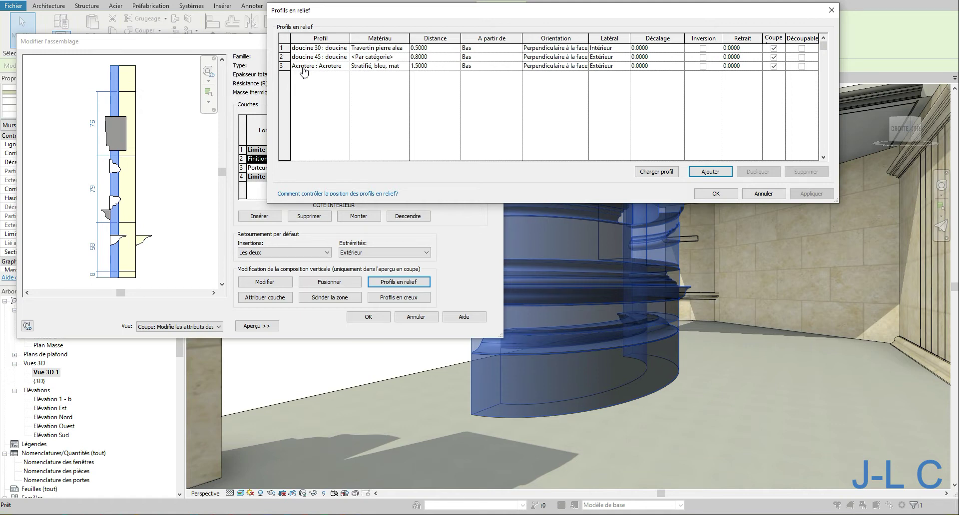
pyautogui.click(307, 70)
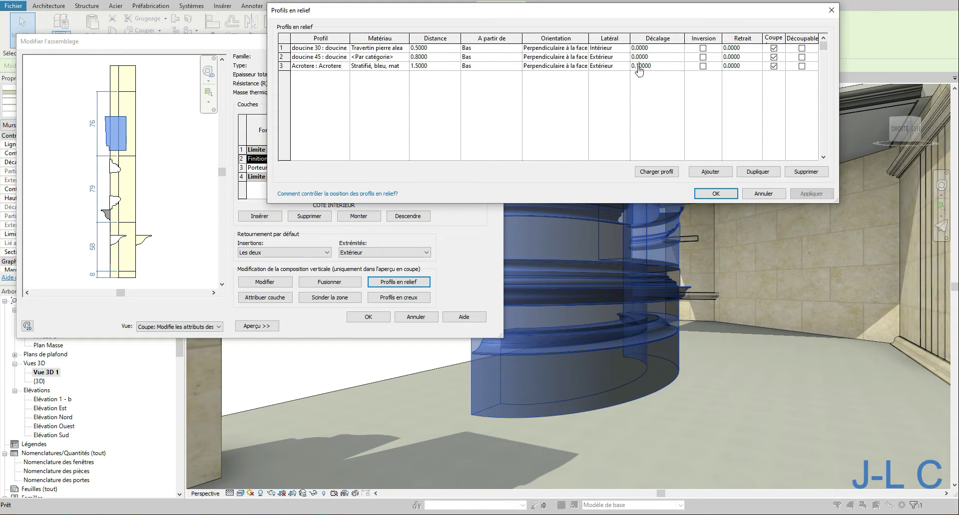
pyautogui.click(810, 195)
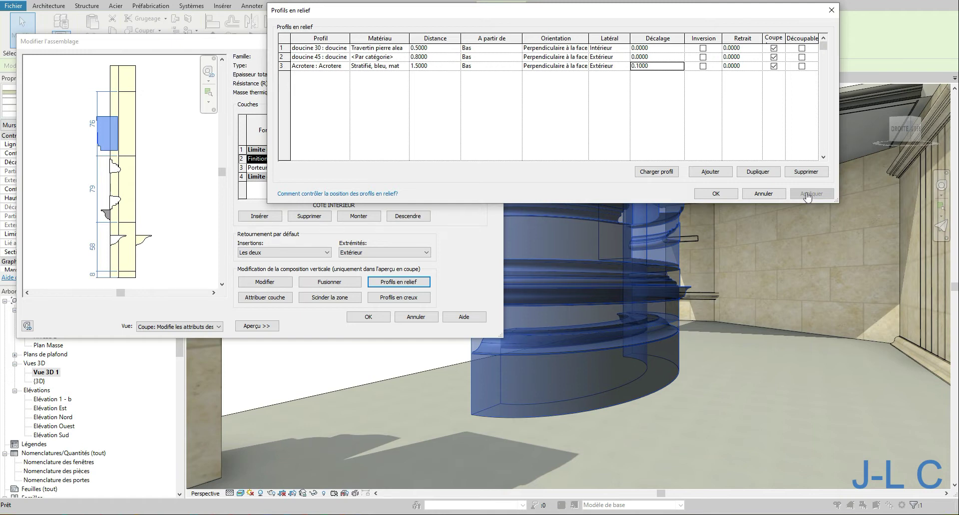
pyautogui.click(714, 193)
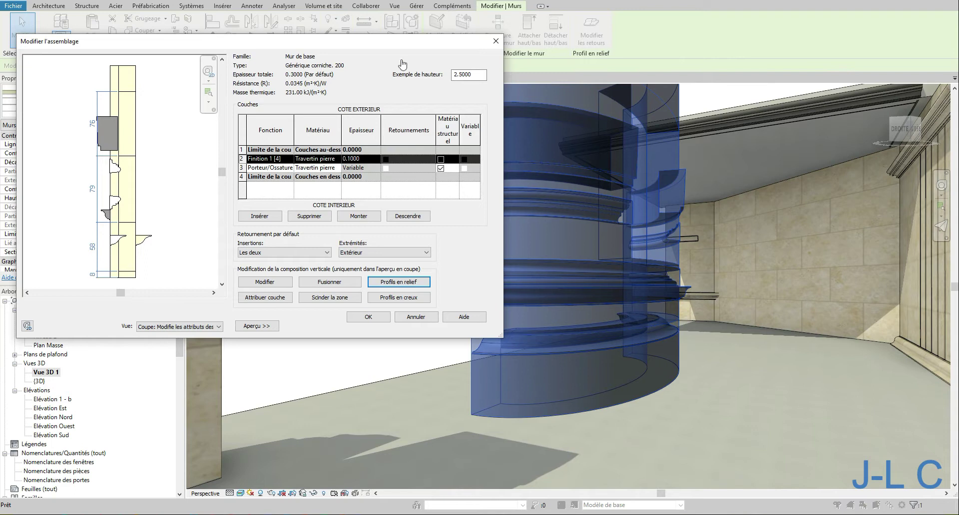
# Step: Assign the material Stratifié, bleu, mat to the doucine 45 relief profile, apply it and accept the relief profile list
pyautogui.moveTo(324, 43); pyautogui.dragTo(263, 48)
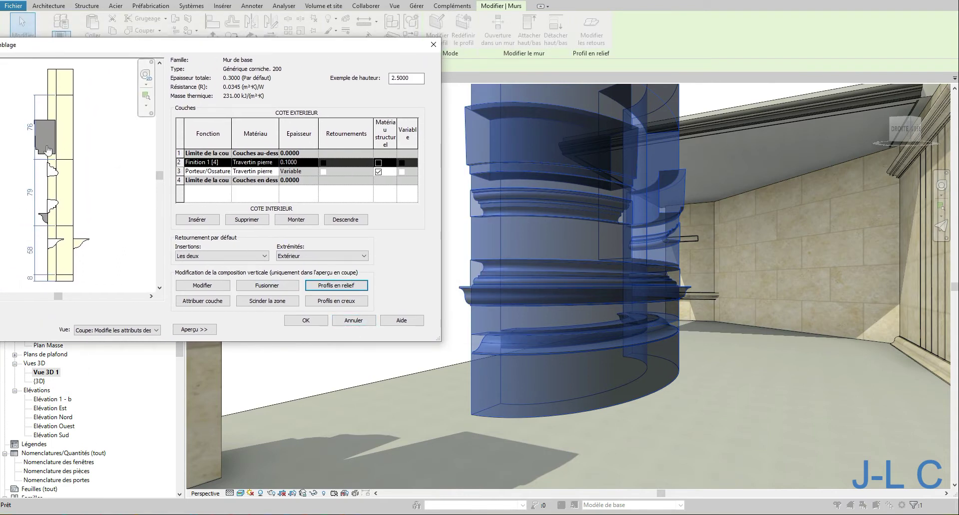
pyautogui.click(344, 288)
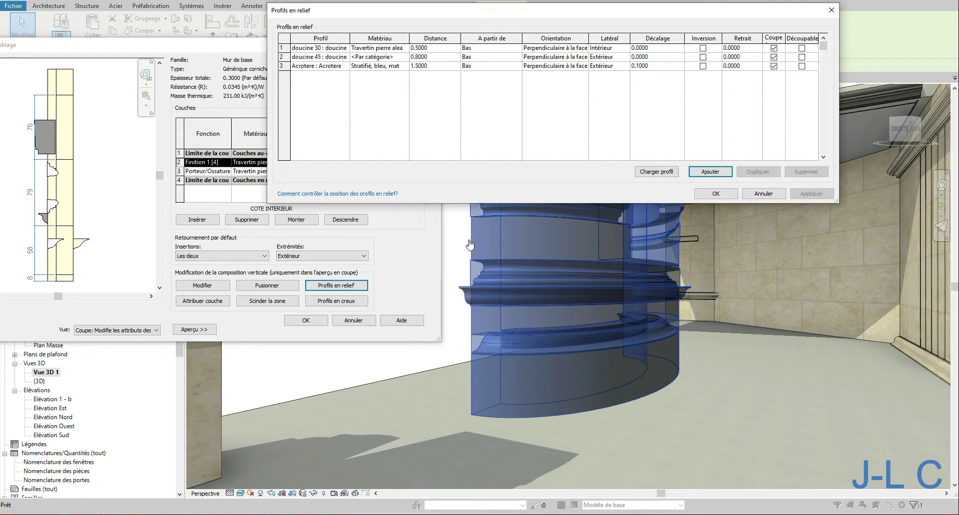
pyautogui.click(389, 58)
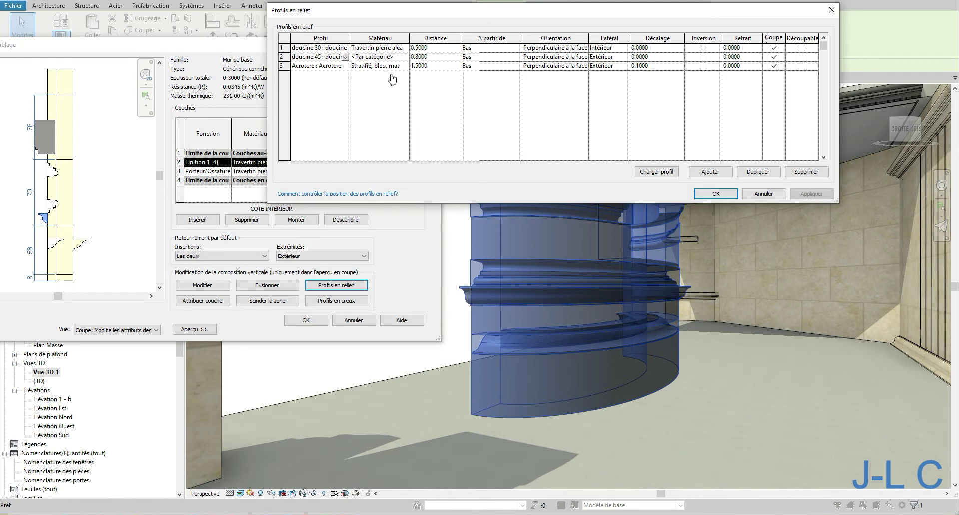
pyautogui.click(405, 58)
pyautogui.click(403, 58)
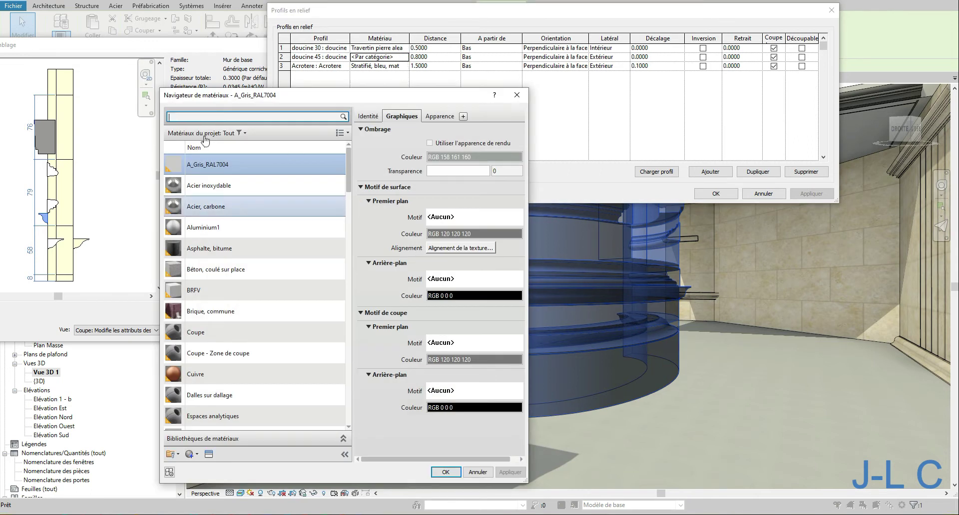
pyautogui.write('couleur')
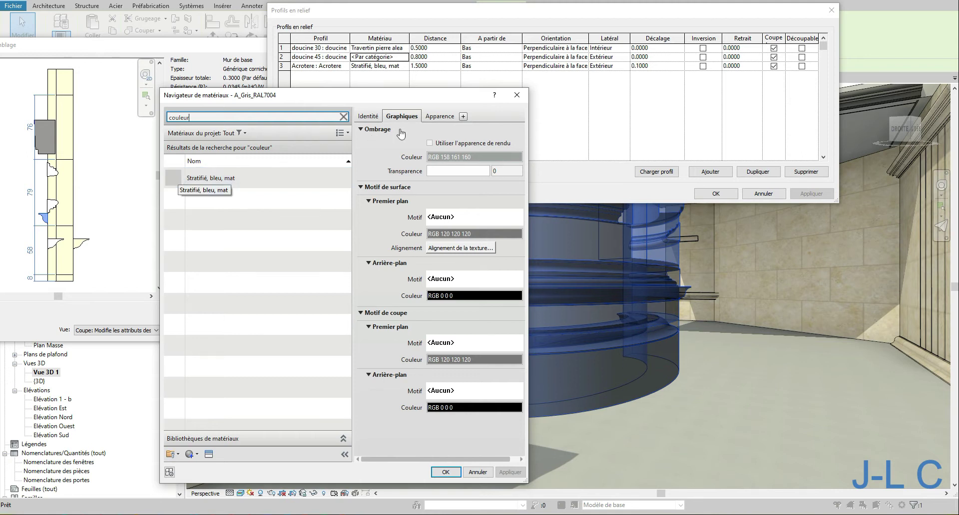
pyautogui.click(369, 117)
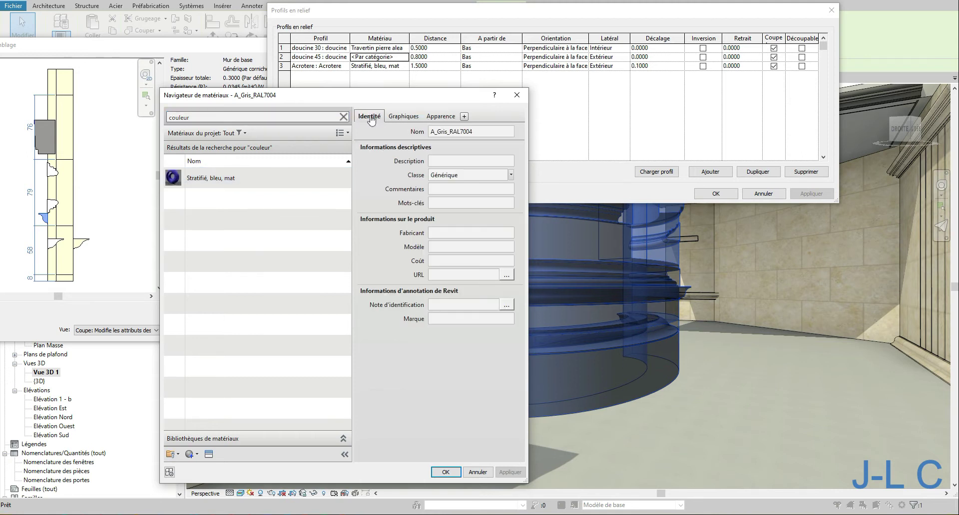
pyautogui.doubleClick(235, 180)
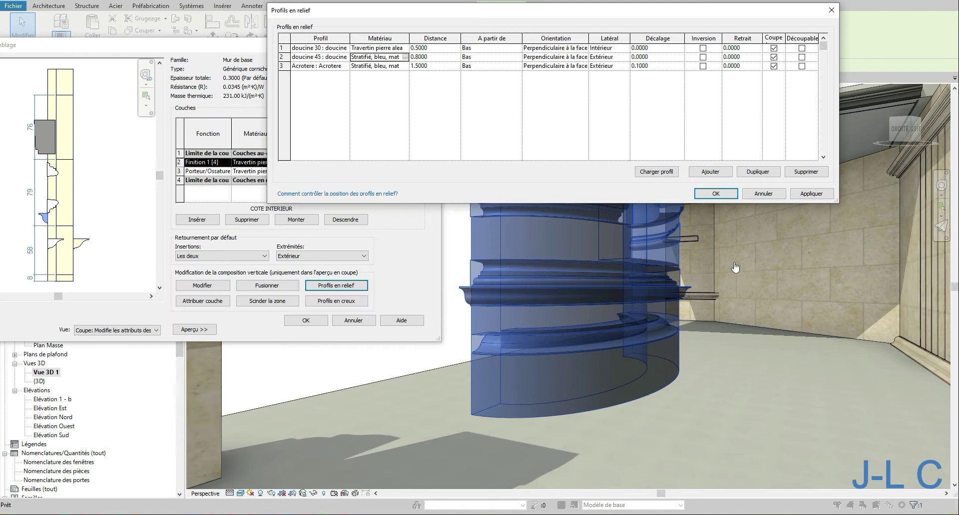
pyautogui.click(810, 194)
pyautogui.click(715, 194)
# Step: Accept the assembly, apply the wall type properties and deselect the curved wall
pyautogui.click(307, 322)
pyautogui.click(411, 331)
pyautogui.click(317, 330)
pyautogui.click(376, 358)
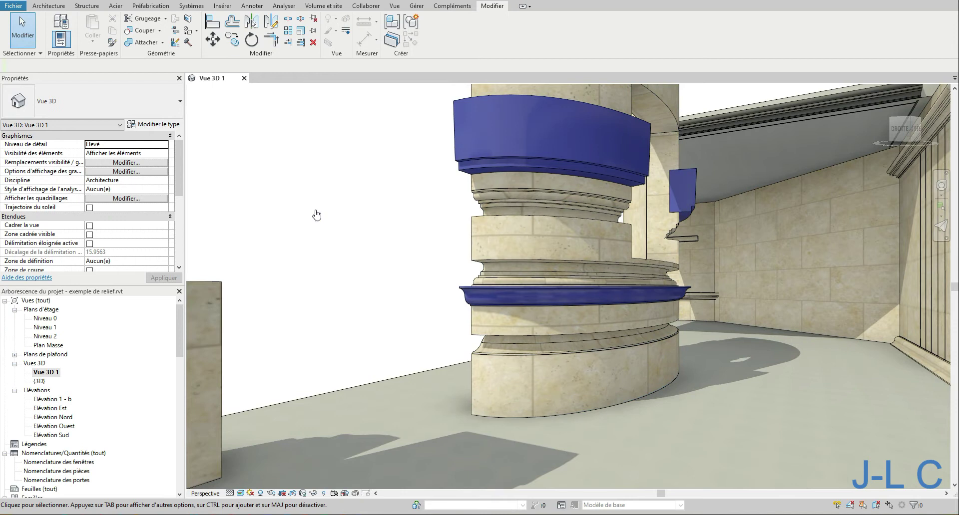
# Step: Reopen the curved wall's structure and examine its recessed profile list without changing it
pyautogui.moveTo(445, 254)
pyautogui.keyDown('shift'); pyautogui.mouseDown(button='middle')
pyautogui.moveTo(460, 281)
pyautogui.moveTo(445, 263)
pyautogui.mouseUp(button='middle'); pyautogui.keyUp('shift')
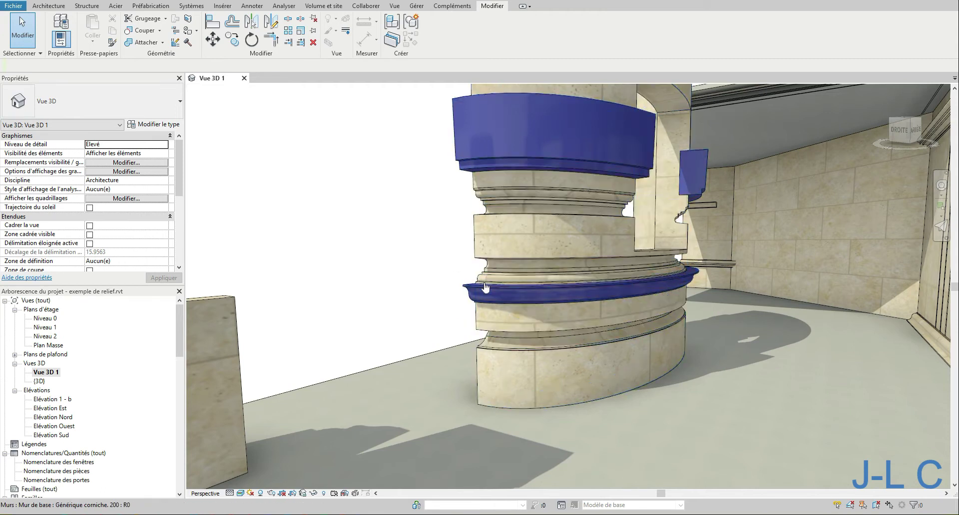
pyautogui.click(473, 313)
pyautogui.click(152, 124)
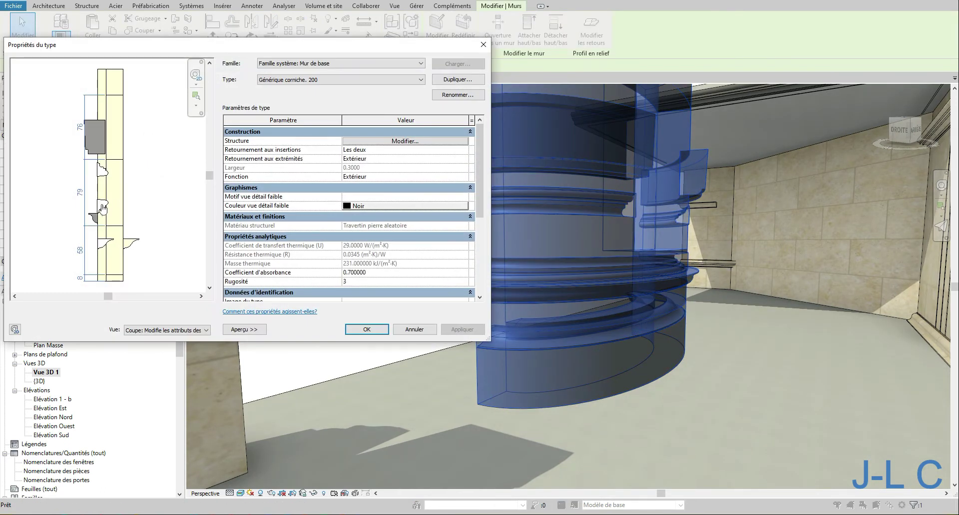
pyautogui.click(376, 143)
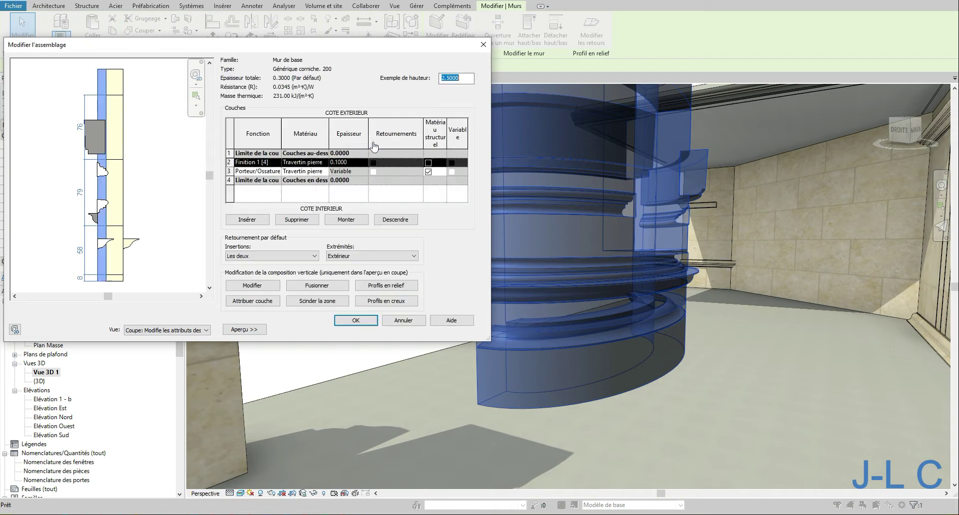
pyautogui.click(387, 301)
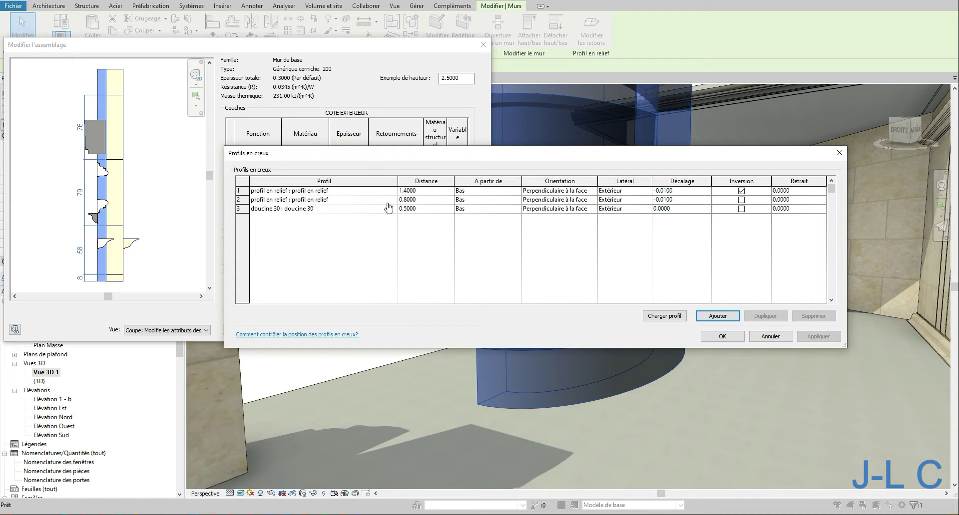
pyautogui.click(777, 340)
pyautogui.click(777, 338)
# Step: Compare the settings in the wall's relief and recessed profile lists, and close the assembly and type properties
pyautogui.click(383, 289)
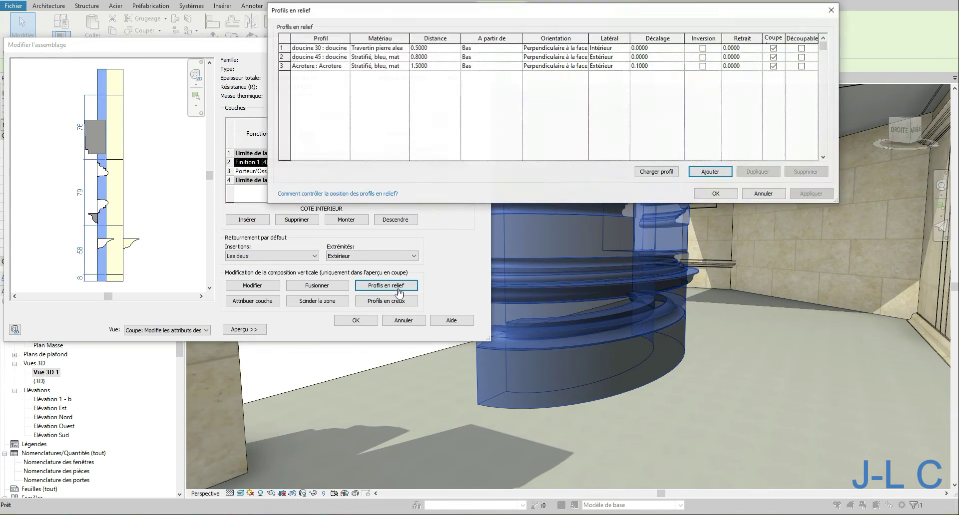
pyautogui.click(714, 195)
pyautogui.click(386, 302)
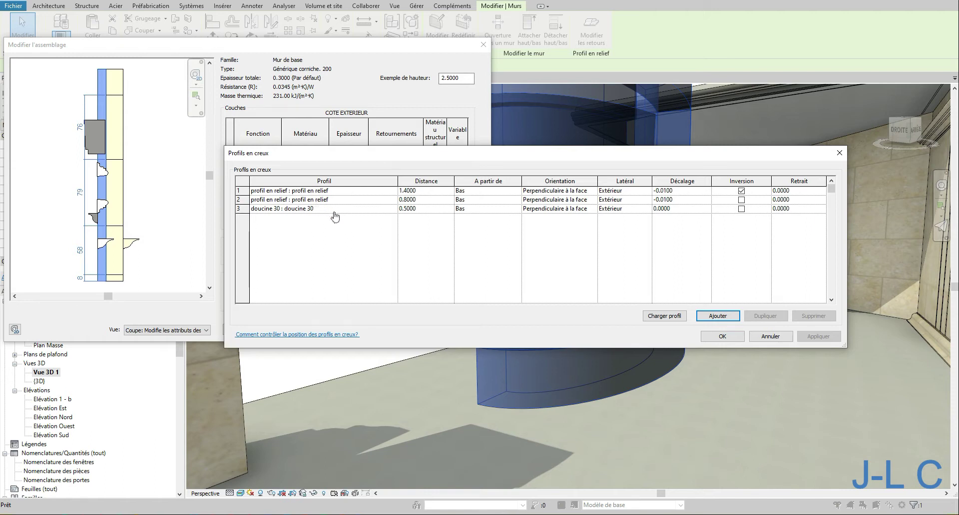
pyautogui.click(731, 339)
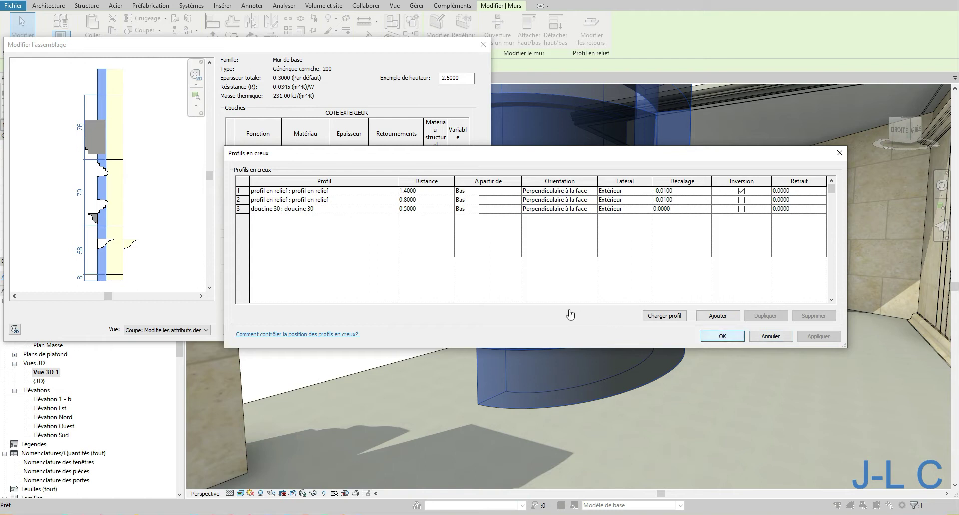
pyautogui.click(725, 336)
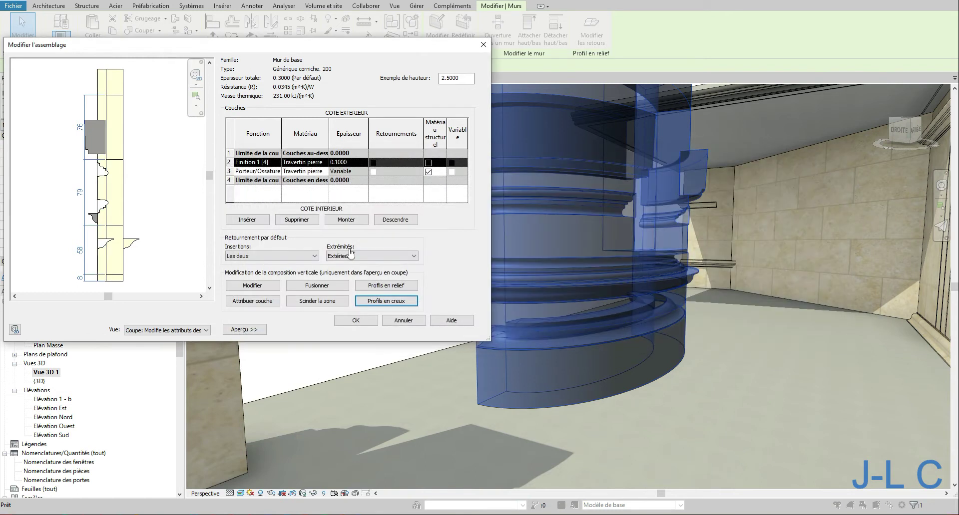
pyautogui.click(386, 286)
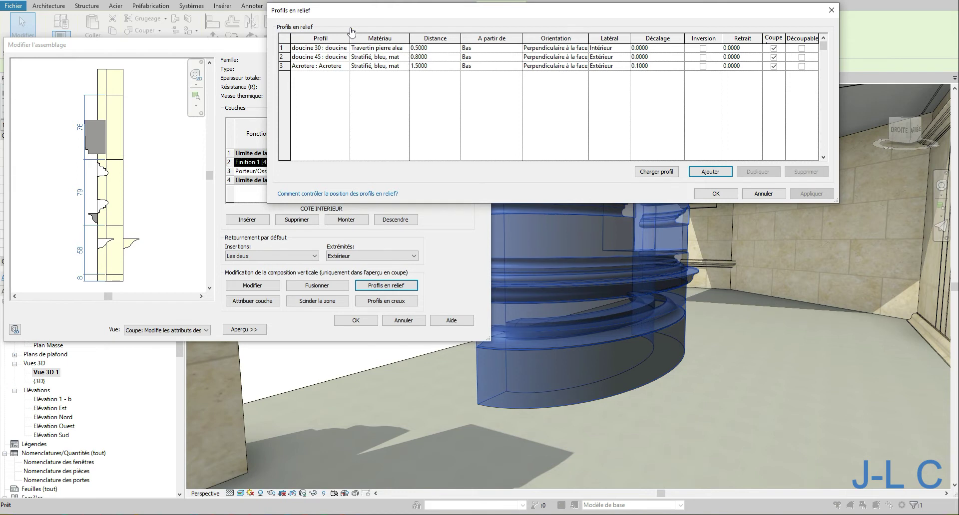
pyautogui.click(726, 193)
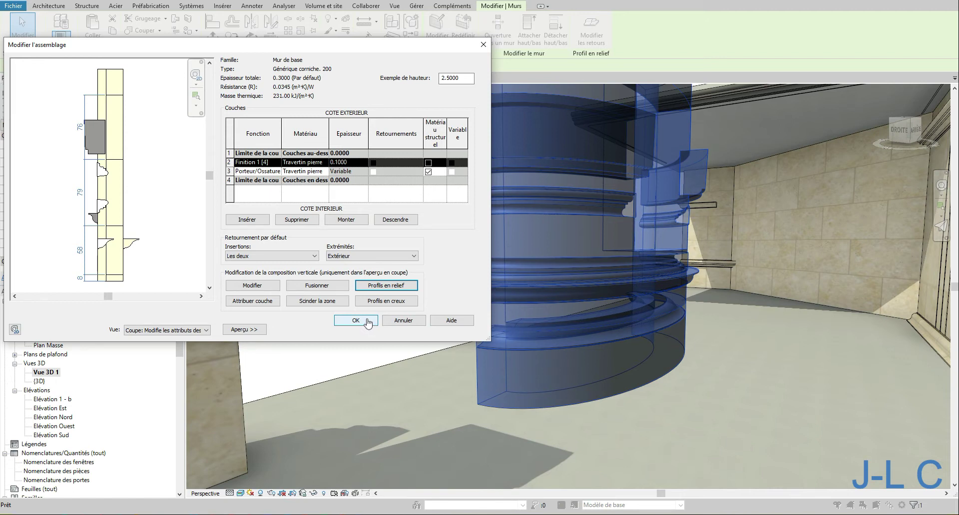
pyautogui.click(349, 325)
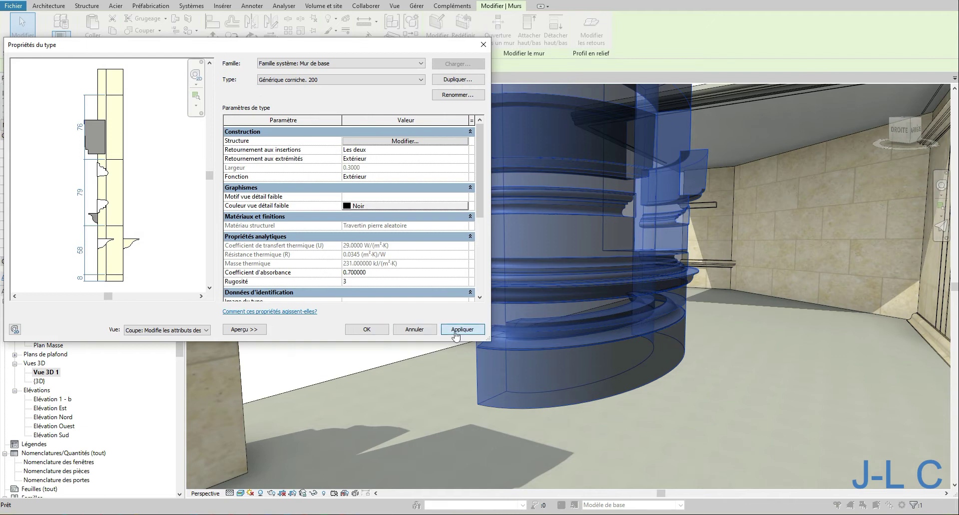
pyautogui.click(367, 330)
pyautogui.click(366, 277)
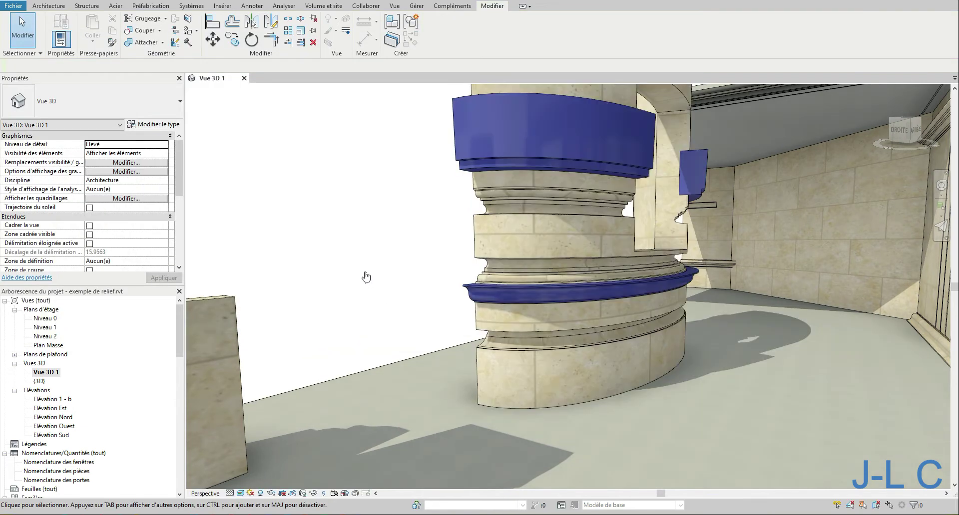
# Step: Delete the rectangular opening in the curved wall
pyautogui.keyDown('shift'); pyautogui.moveTo(364, 273); pyautogui.dragTo(531, 248, button='middle'); pyautogui.keyUp('shift')
pyautogui.scroll(4, 531, 248)
pyautogui.scroll(-6, 520, 241)
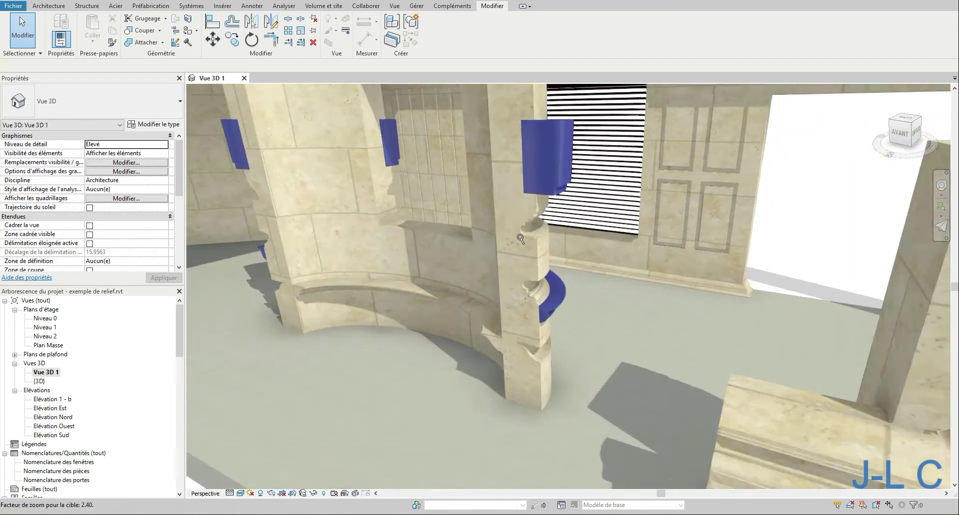
pyautogui.moveTo(484, 189); pyautogui.dragTo(520, 280, button='middle')
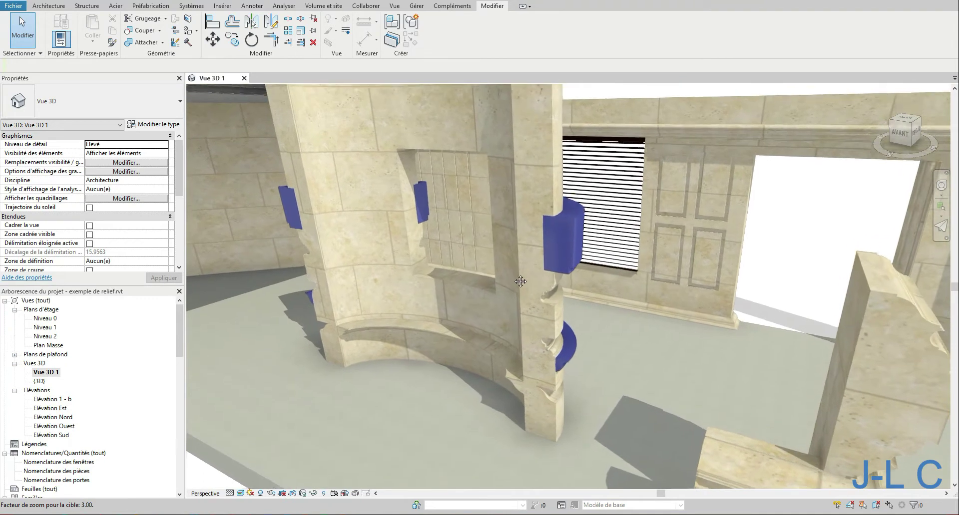
pyautogui.click(442, 161)
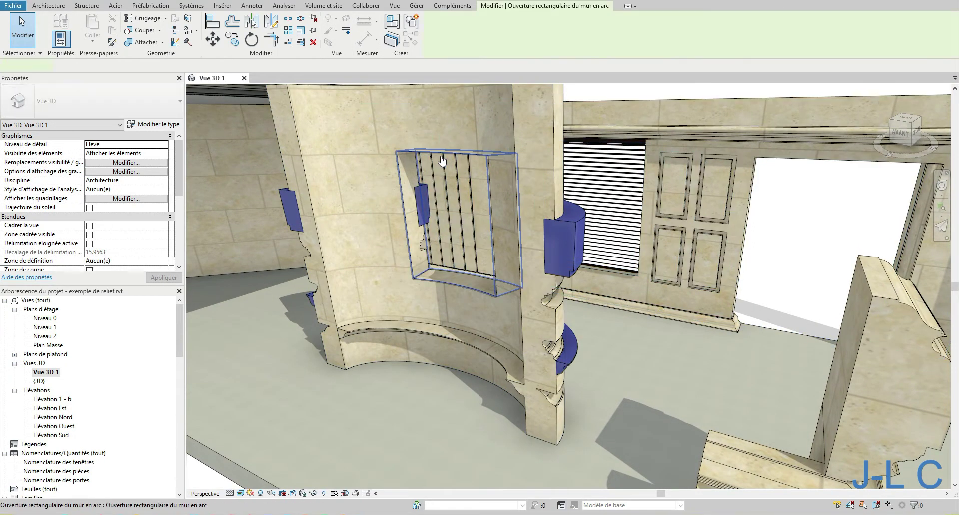
pyautogui.press('Delete')
# Step: Review the uninterrupted profiles around the curved wall and open the Niveau 0 floor plan
pyautogui.keyDown('shift'); pyautogui.moveTo(509, 200); pyautogui.dragTo(457, 255, button='middle'); pyautogui.keyUp('shift')
pyautogui.moveTo(624, 286); pyautogui.dragTo(652, 294, button='middle')
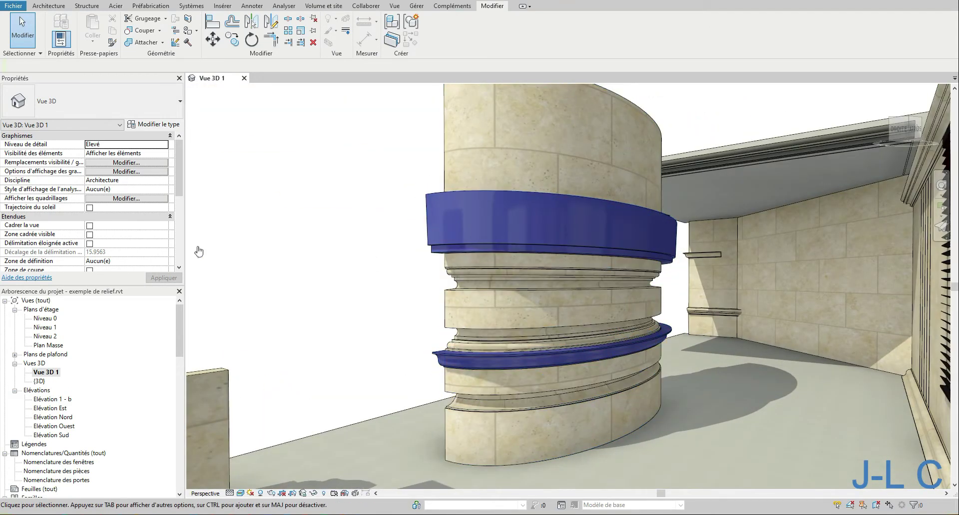
pyautogui.doubleClick(45, 319)
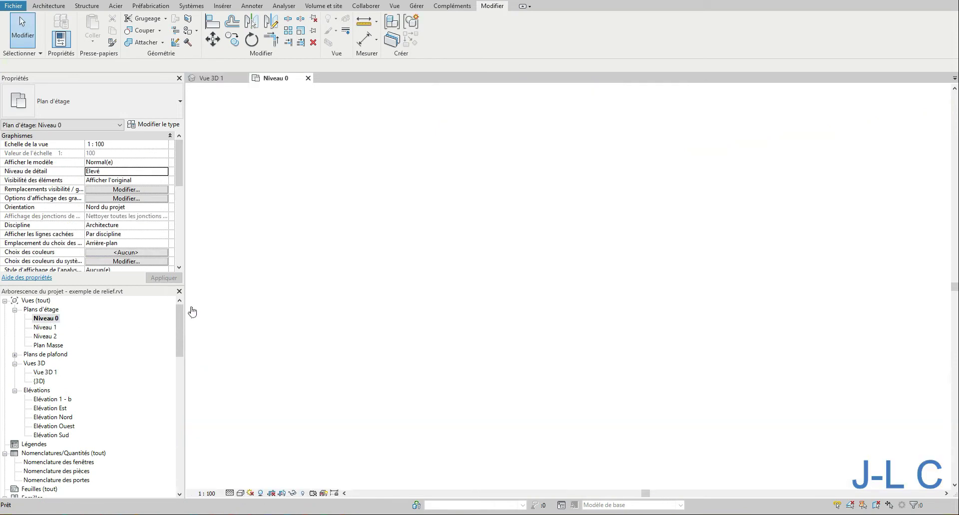
# Step: Cut a rectangular wall opening through the middle of the curved wall in the Niveau 0 plan
pyautogui.rightClick(552, 370)
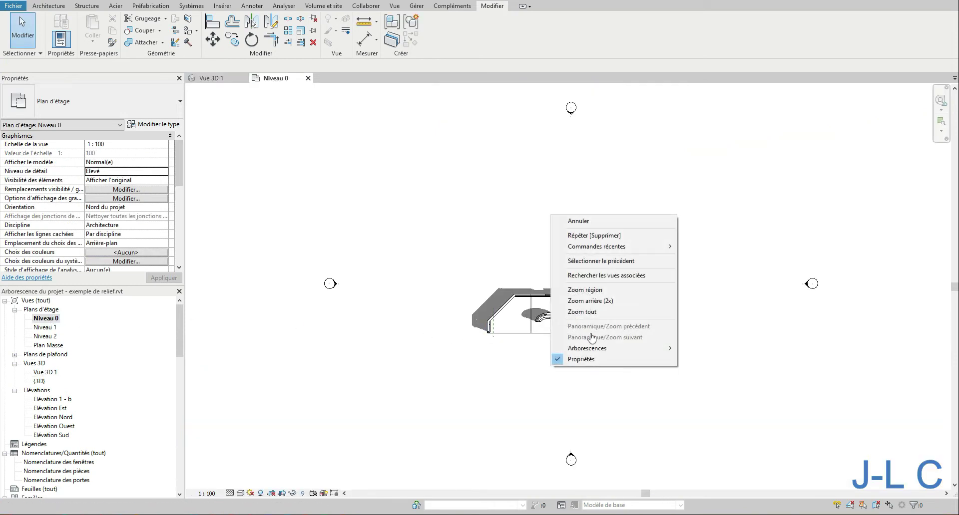
pyautogui.click(586, 290)
pyautogui.moveTo(522, 306); pyautogui.dragTo(597, 336)
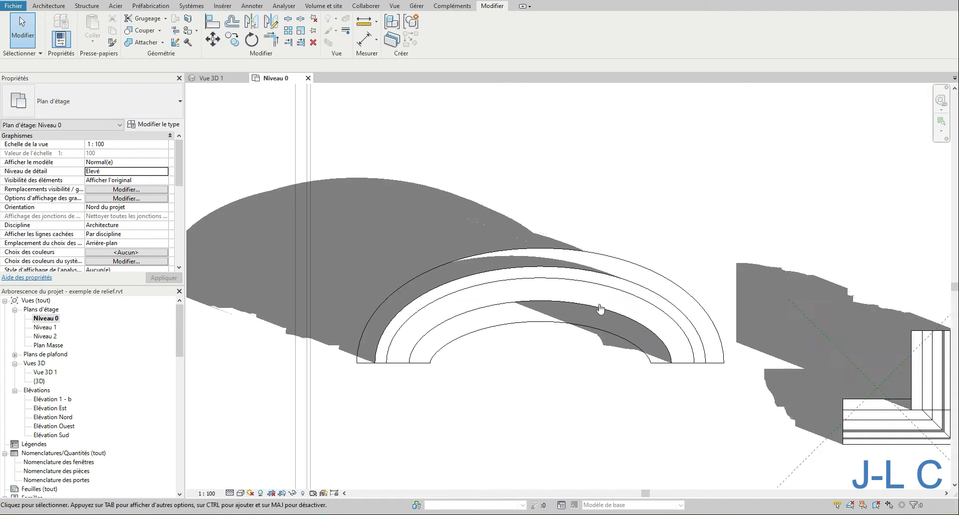
pyautogui.click(48, 5)
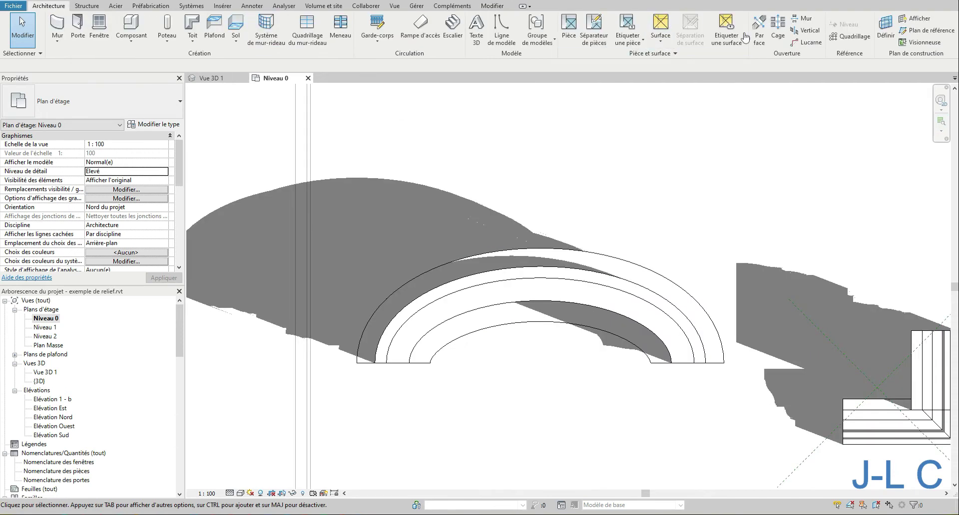
pyautogui.click(802, 25)
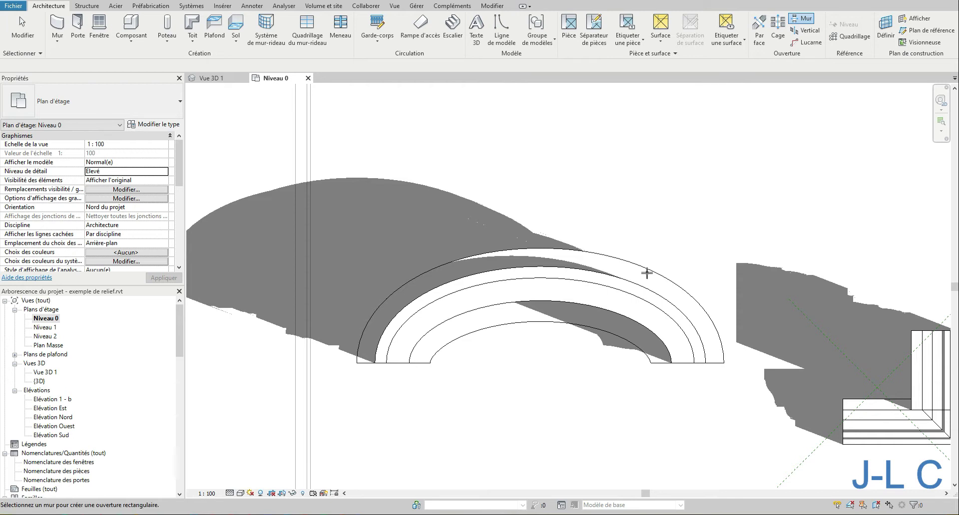
pyautogui.click(546, 267)
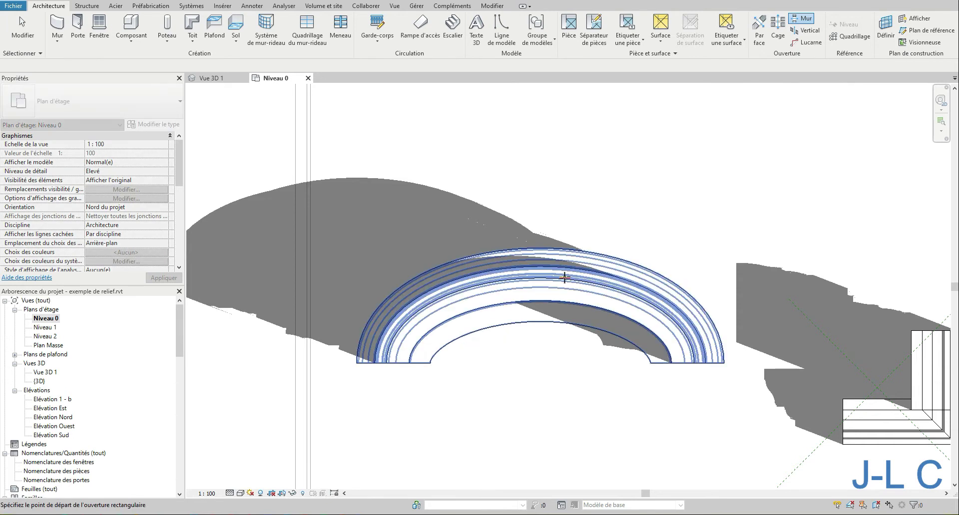
pyautogui.click(467, 256)
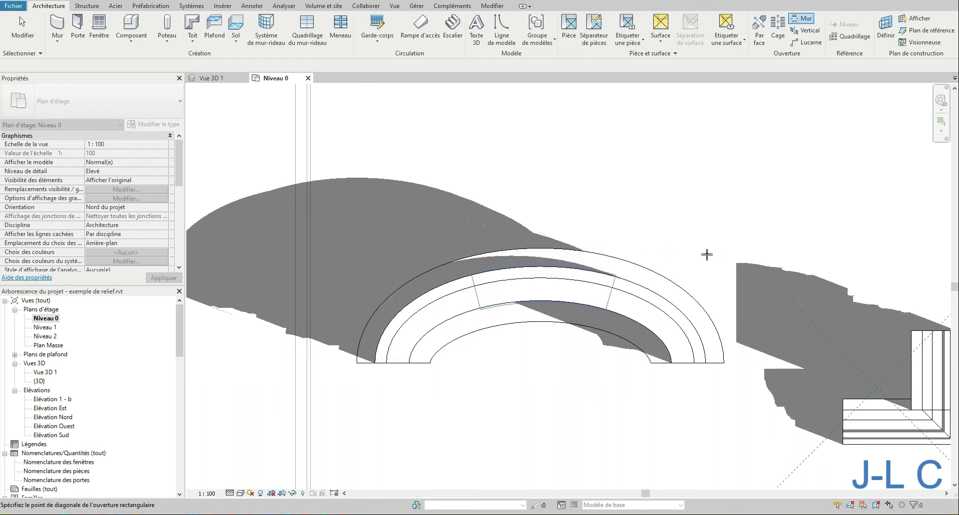
pyautogui.click(686, 247)
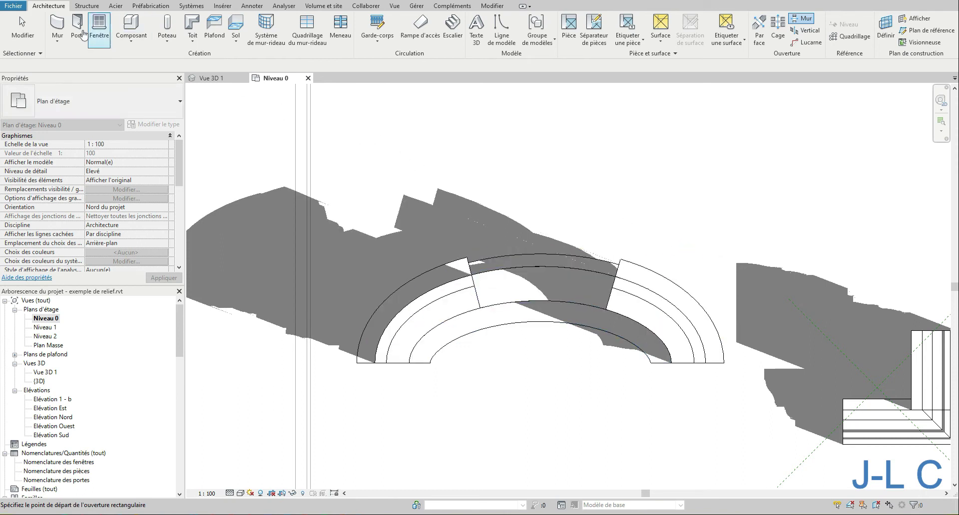
pyautogui.click(23, 28)
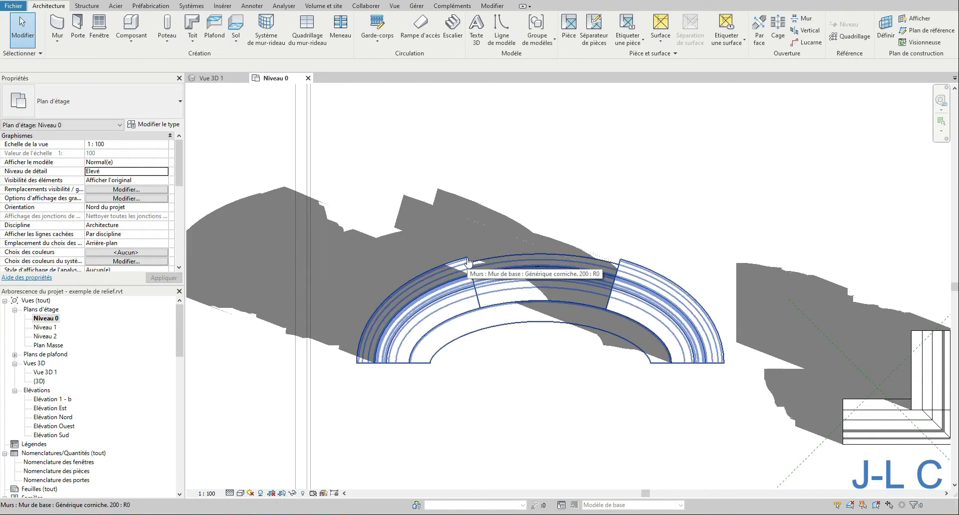
# Step: Widen the rectangular opening along the arc of the curved wall
pyautogui.click(476, 300)
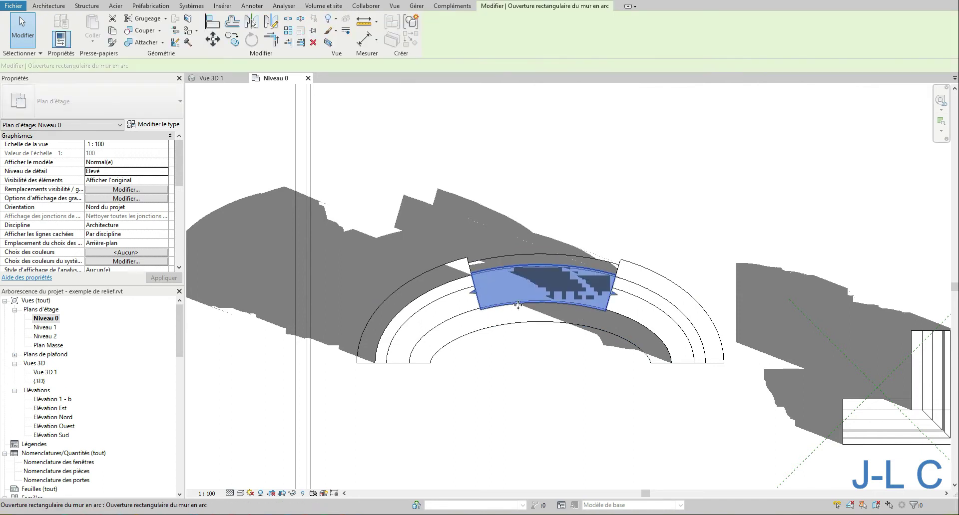
pyautogui.moveTo(482, 299); pyautogui.dragTo(469, 359)
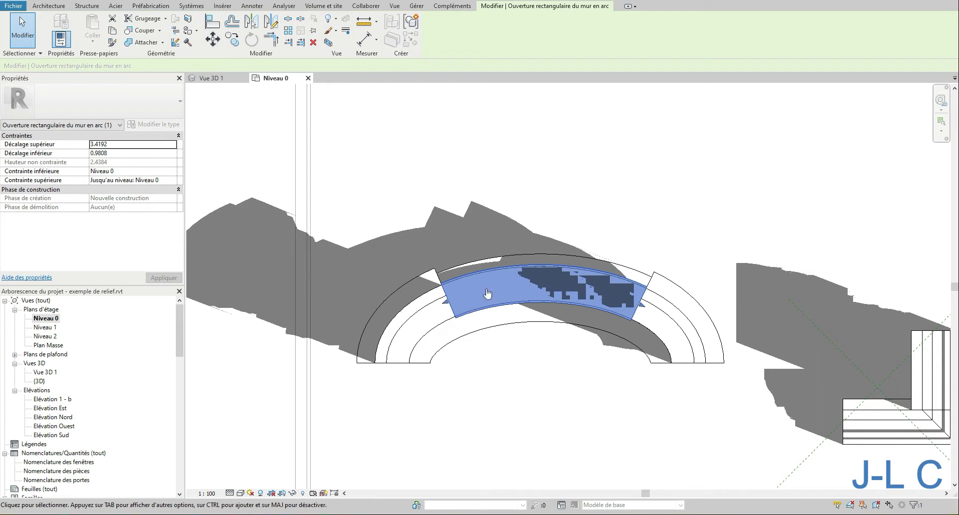
# Step: Draw two roughly vertical reference planes across the curved wall, within the width of its opening
pyautogui.click(43, 5)
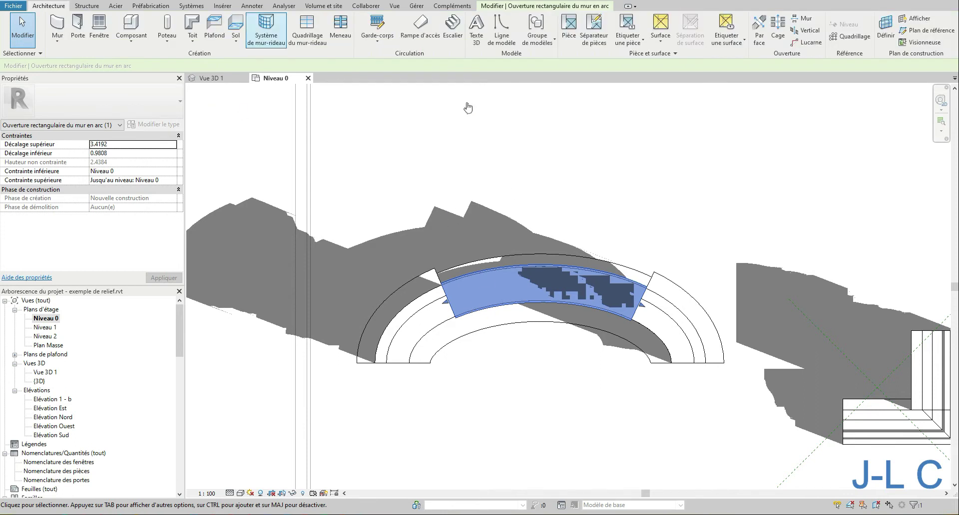
pyautogui.click(917, 32)
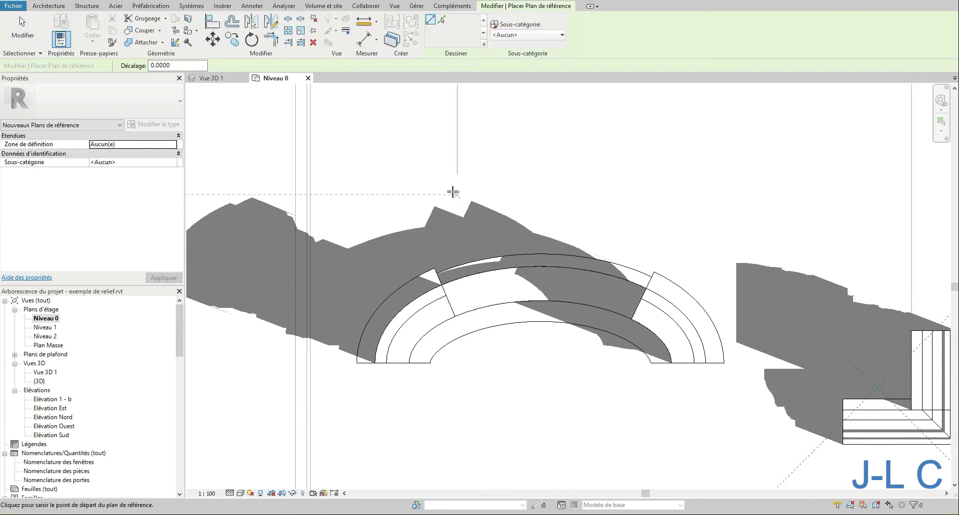
pyautogui.click(451, 186)
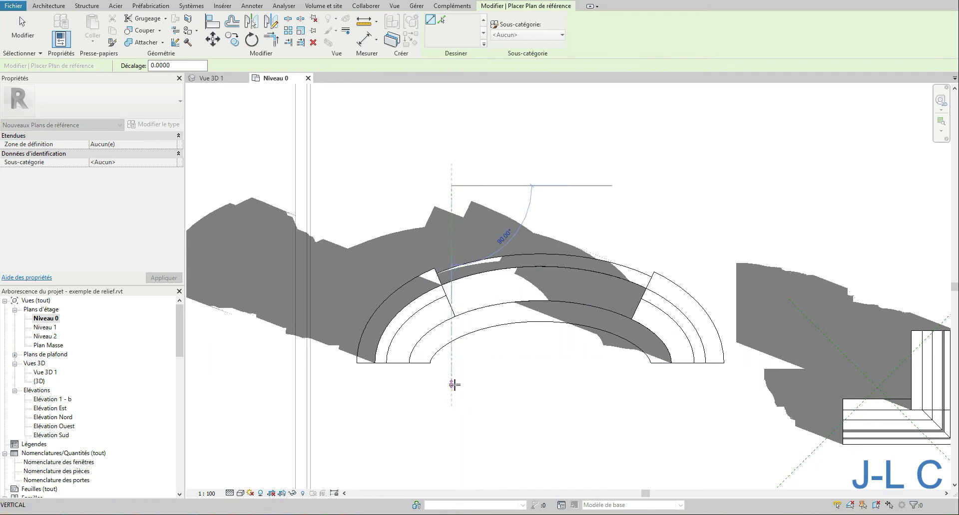
pyautogui.click(453, 388)
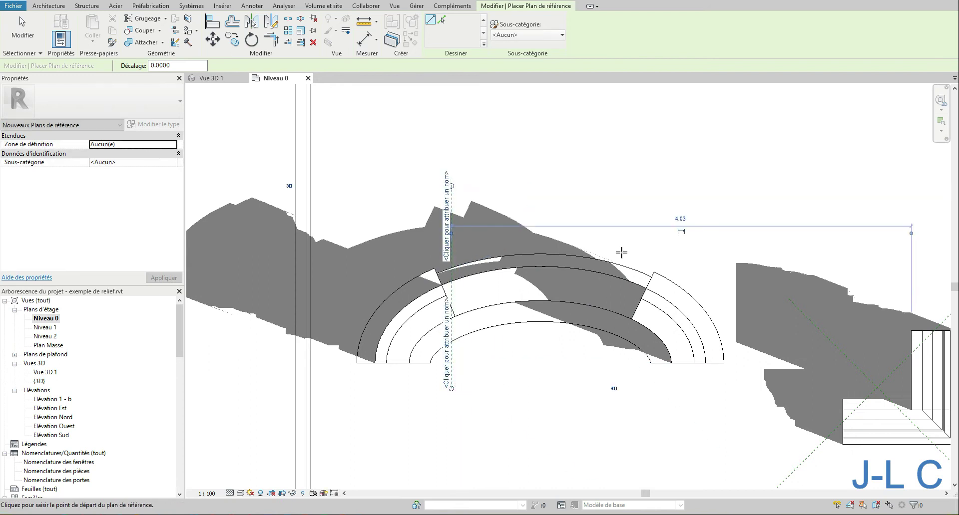
pyautogui.click(617, 177)
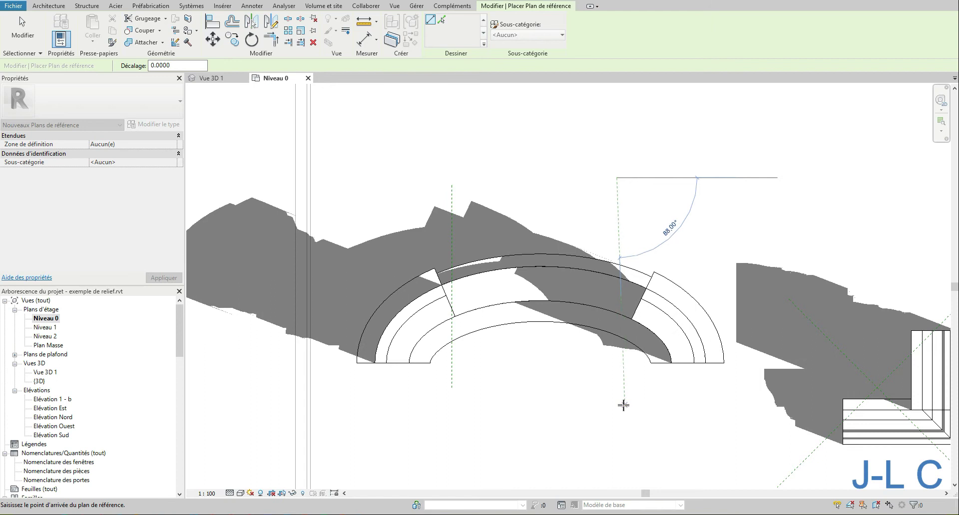
pyautogui.click(625, 405)
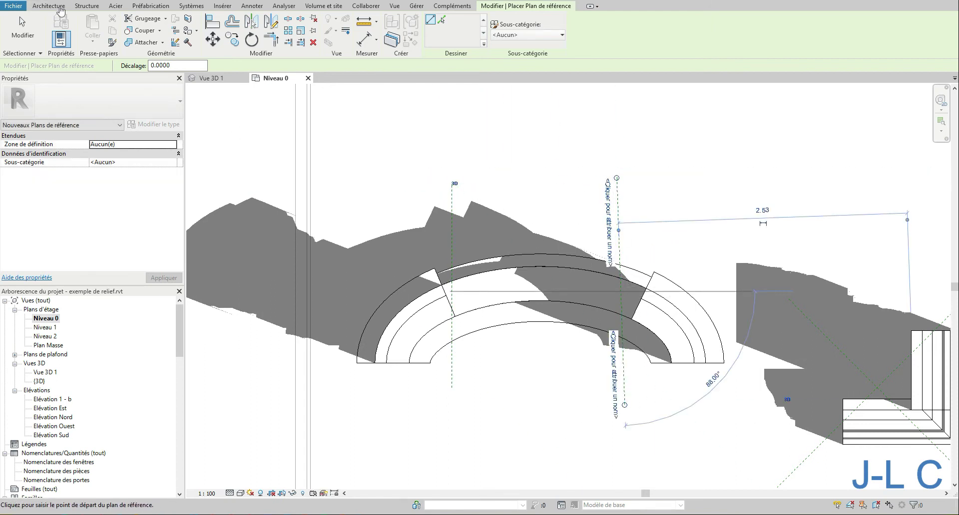
# Step: Delete the two reference planes crossing the curved wall
pyautogui.click(60, 6)
pyautogui.moveTo(659, 212); pyautogui.dragTo(430, 199)
pyautogui.press('Delete')
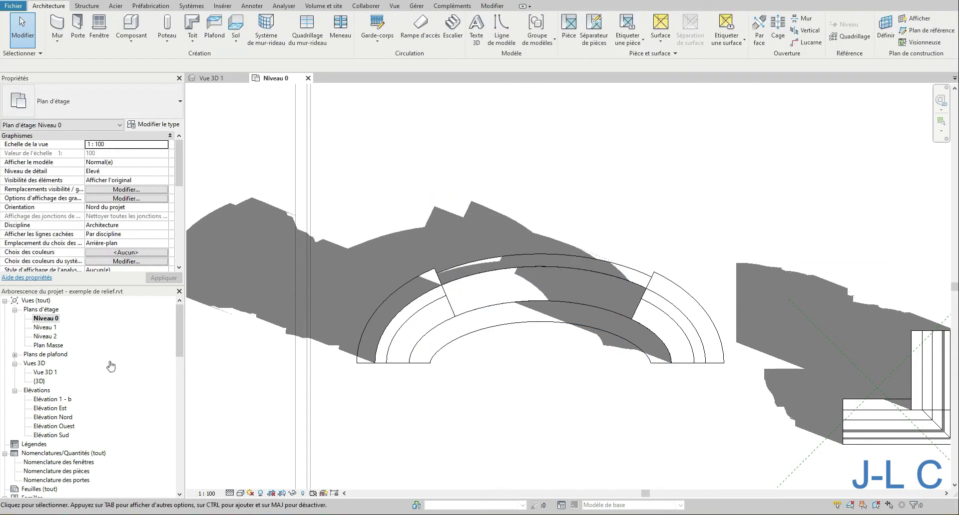
# Step: In Vue 3D 1, set the curved wall opening's top offset to 3 and its bottom offset to 0.6
pyautogui.doubleClick(51, 372)
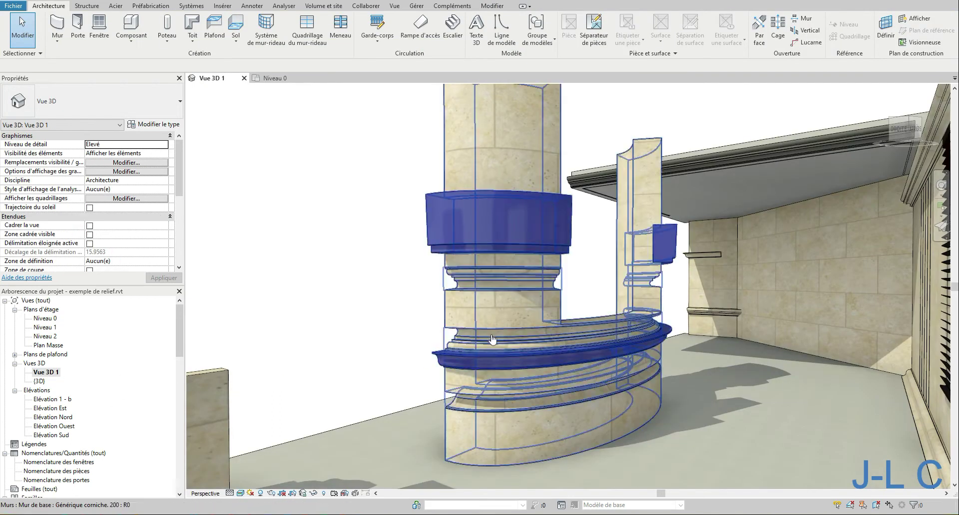
pyautogui.keyDown('shift'); pyautogui.moveTo(526, 329); pyautogui.dragTo(510, 388, button='middle'); pyautogui.keyUp('shift')
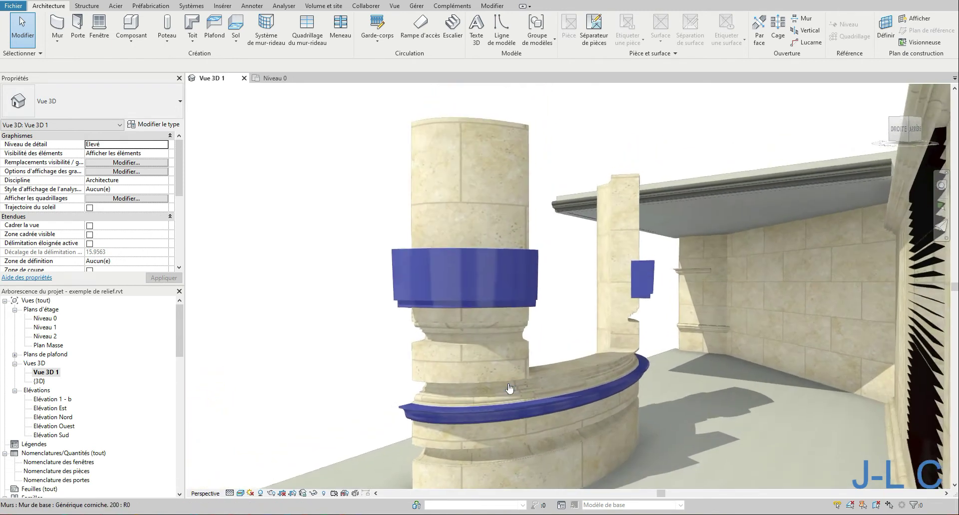
pyautogui.click(618, 125)
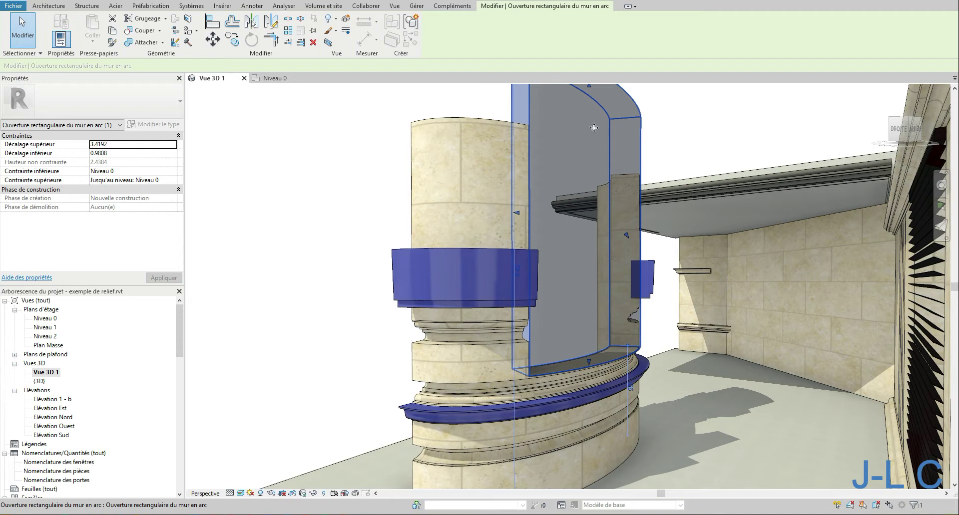
pyautogui.click(123, 145)
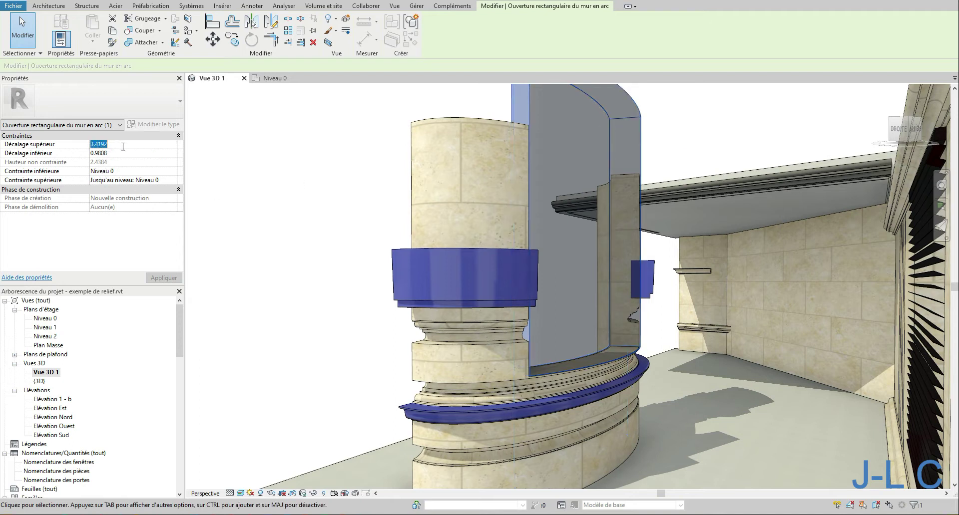
pyautogui.write('3')
pyautogui.click(122, 154)
pyautogui.write('.6')
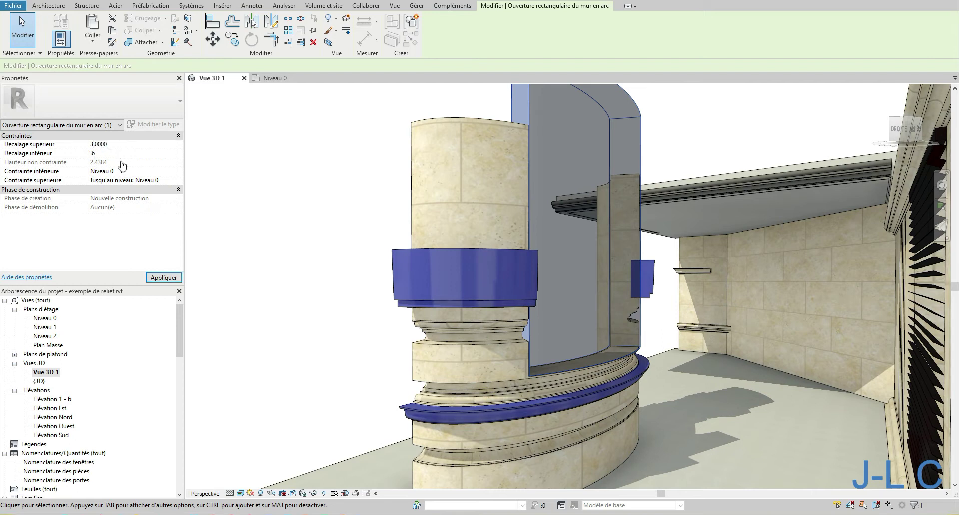
pyautogui.press('Return')
pyautogui.click(164, 277)
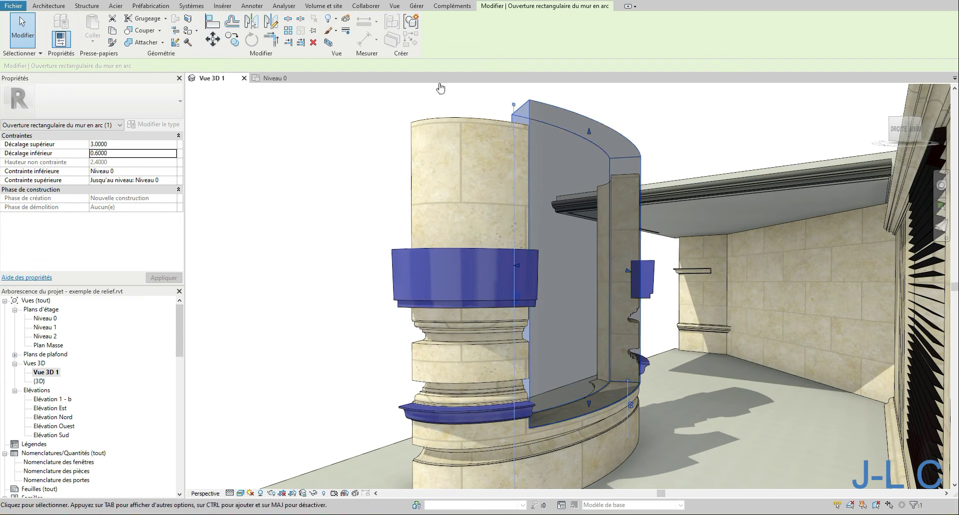
pyautogui.click(505, 103)
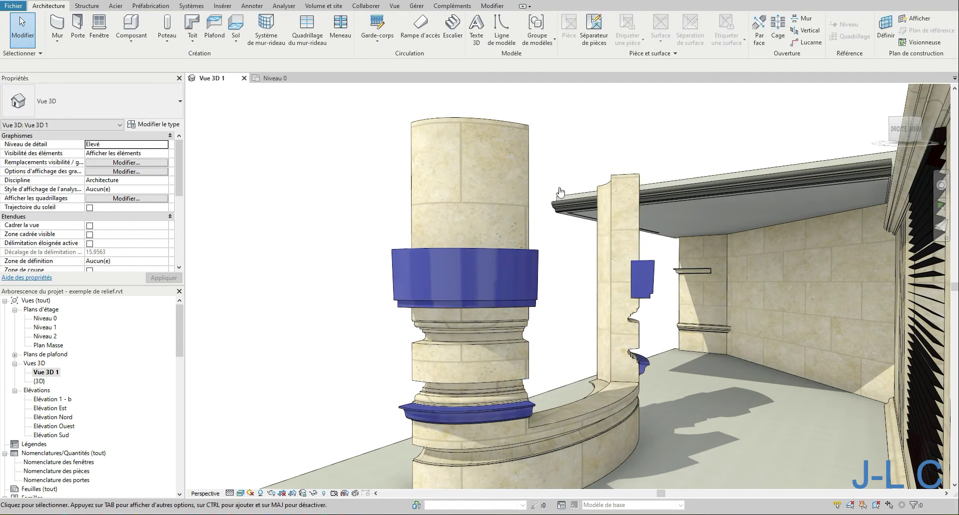
# Step: Try top offsets of 1.5 and 2 for the curved wall's opening
pyautogui.click(620, 163)
pyautogui.click(151, 145)
pyautogui.write('1.5000')
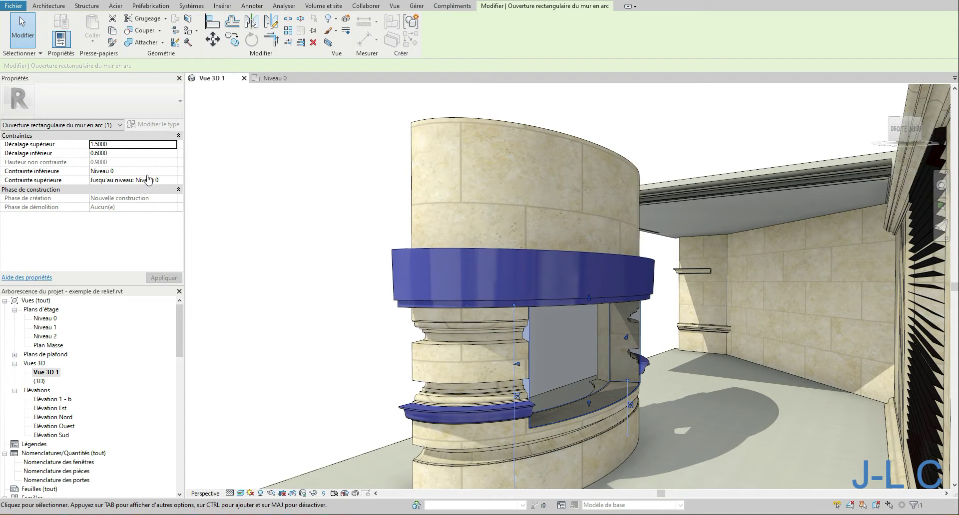
pyautogui.click(113, 146)
pyautogui.write('2.0000')
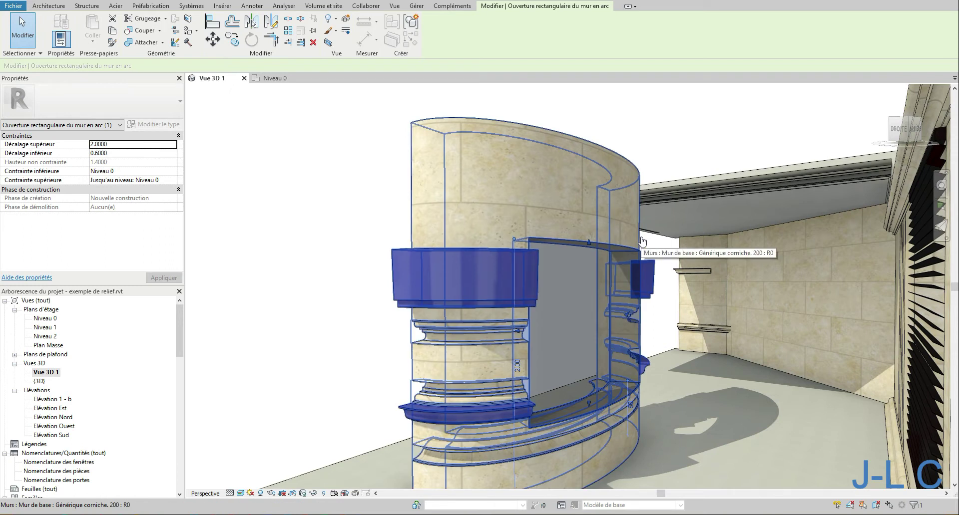
# Step: Raise the opening's top edge to about 2.28, refine its top offset to 2.25 and deselect the opening
pyautogui.moveTo(597, 242); pyautogui.dragTo(588, 214)
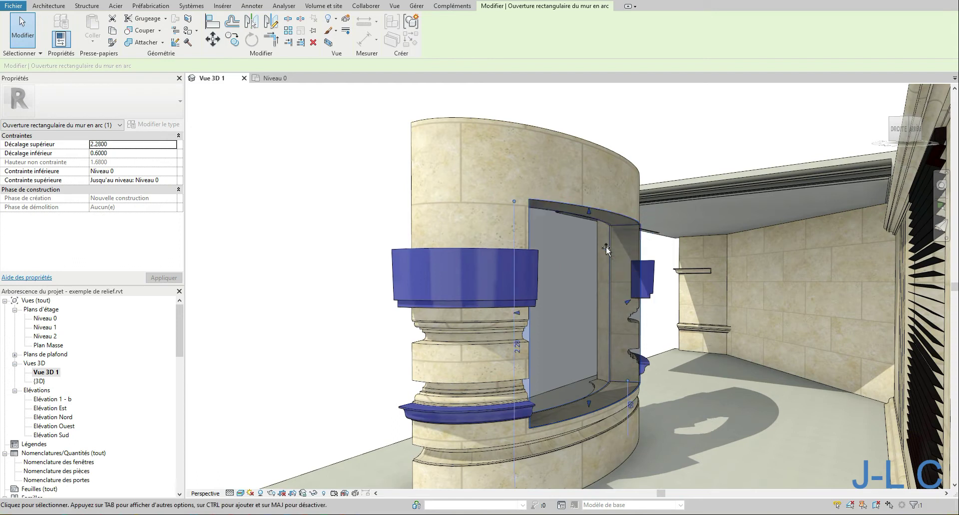
pyautogui.click(100, 145)
pyautogui.write('5')
pyautogui.press('Delete')
pyautogui.press('Return')
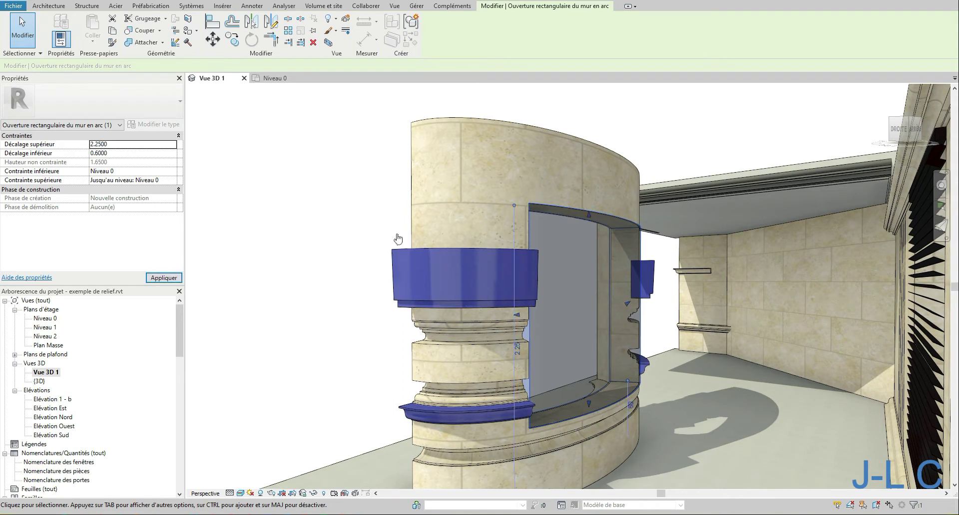
pyautogui.moveTo(457, 239)
pyautogui.keyDown('shift'); pyautogui.mouseDown(button='middle')
pyautogui.moveTo(432, 245)
pyautogui.moveTo(448, 237)
pyautogui.mouseUp(button='middle'); pyautogui.keyUp('shift')
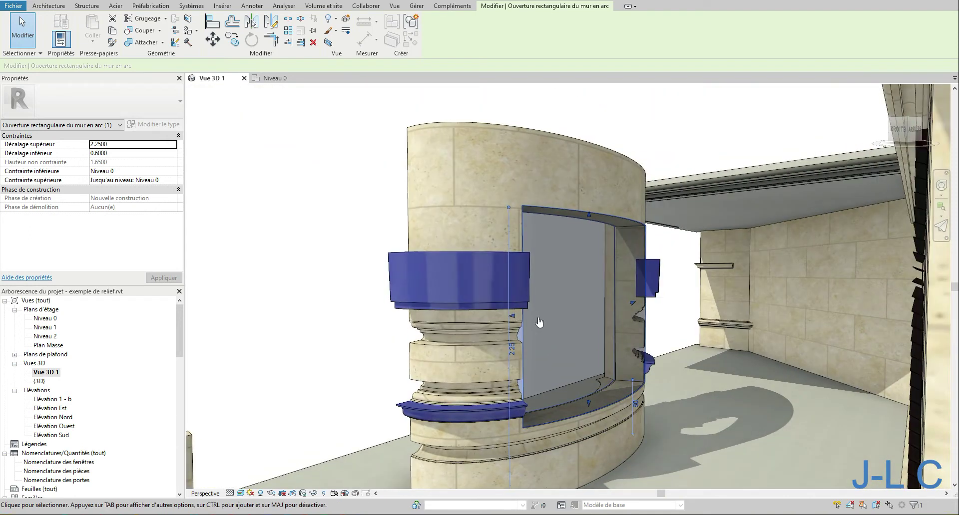
pyautogui.click(364, 204)
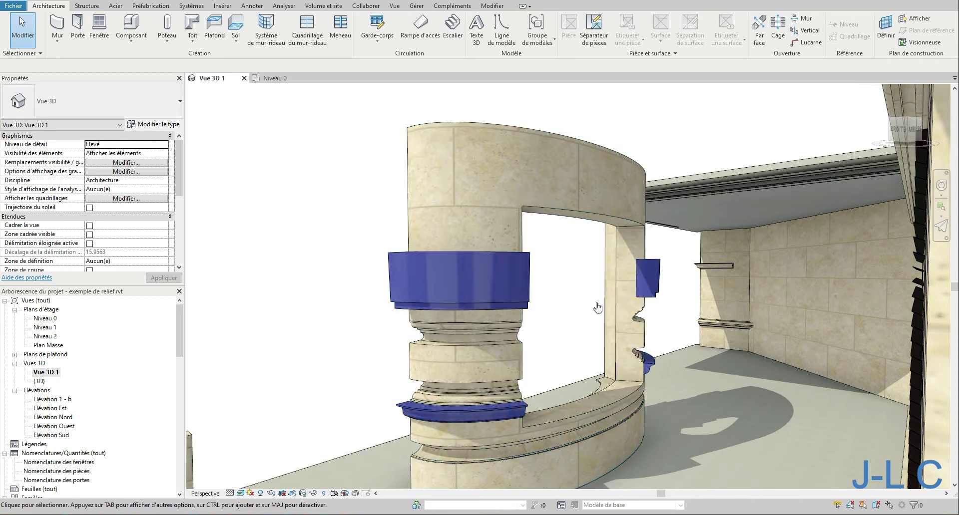
# Step: Examine the curved wall's opening and cut profiles from its inner side, along with the adjoining walls
pyautogui.keyDown('shift'); pyautogui.moveTo(476, 258); pyautogui.dragTo(743, 289, button='middle'); pyautogui.keyUp('shift')
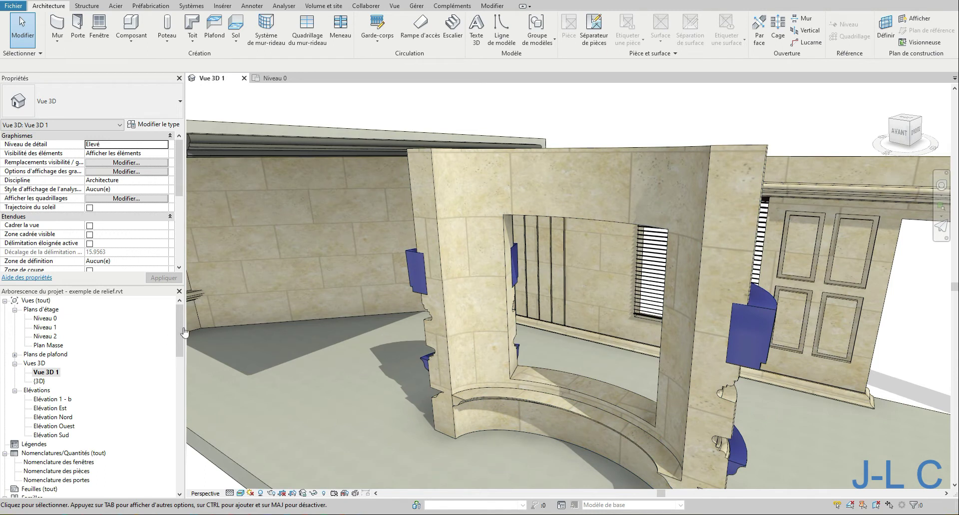
pyautogui.moveTo(377, 361); pyautogui.dragTo(744, 341, button='middle')
pyautogui.moveTo(501, 332); pyautogui.dragTo(653, 328, button='middle')
pyautogui.keyDown('shift'); pyautogui.moveTo(574, 358); pyautogui.dragTo(565, 336, button='middle'); pyautogui.keyUp('shift')
pyautogui.moveTo(650, 354); pyautogui.dragTo(628, 356, button='middle')
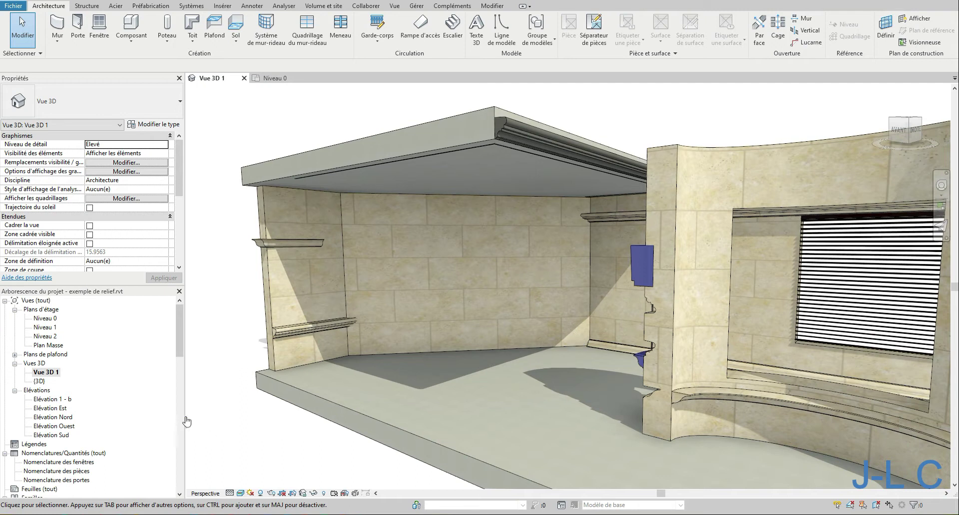
# Step: Create a new family from the French template Profil métrique.rft
pyautogui.moveTo(175, 353); pyautogui.dragTo(174, 399)
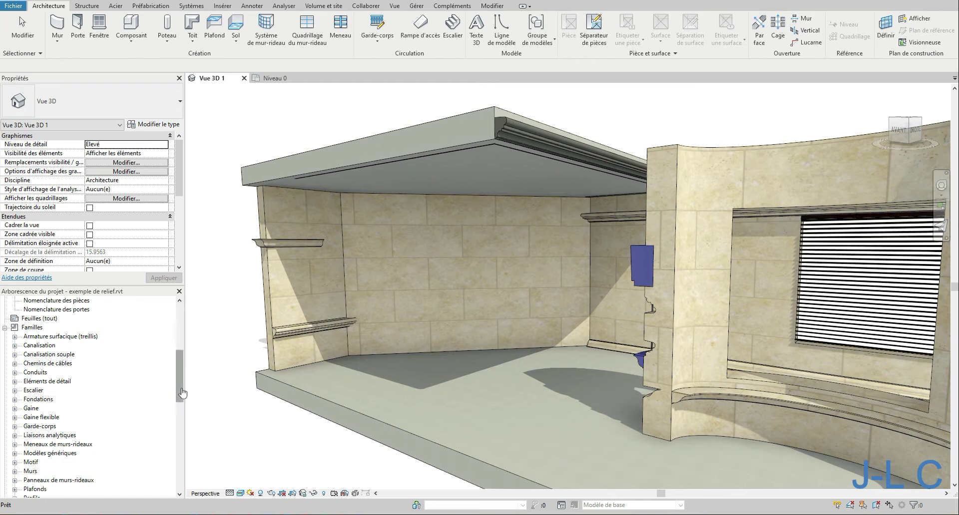
pyautogui.click(18, 8)
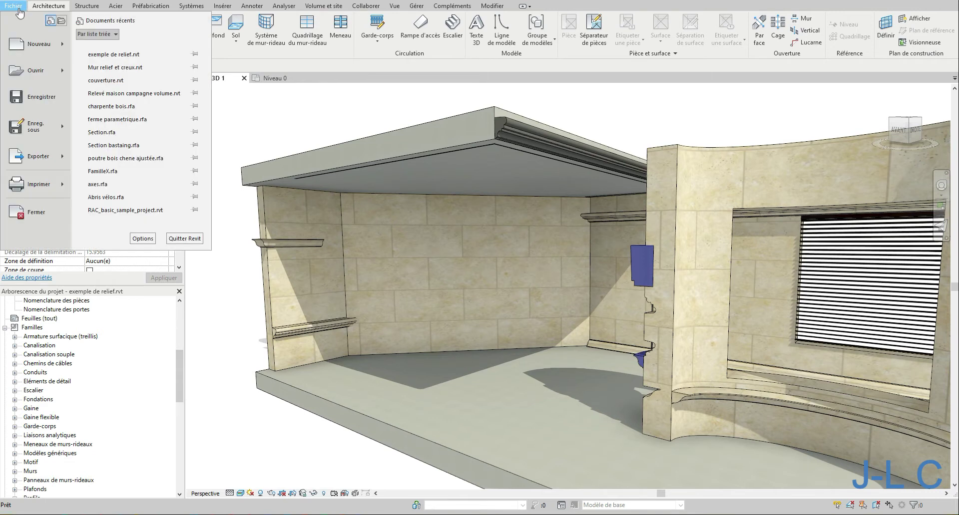
pyautogui.moveTo(64, 50)
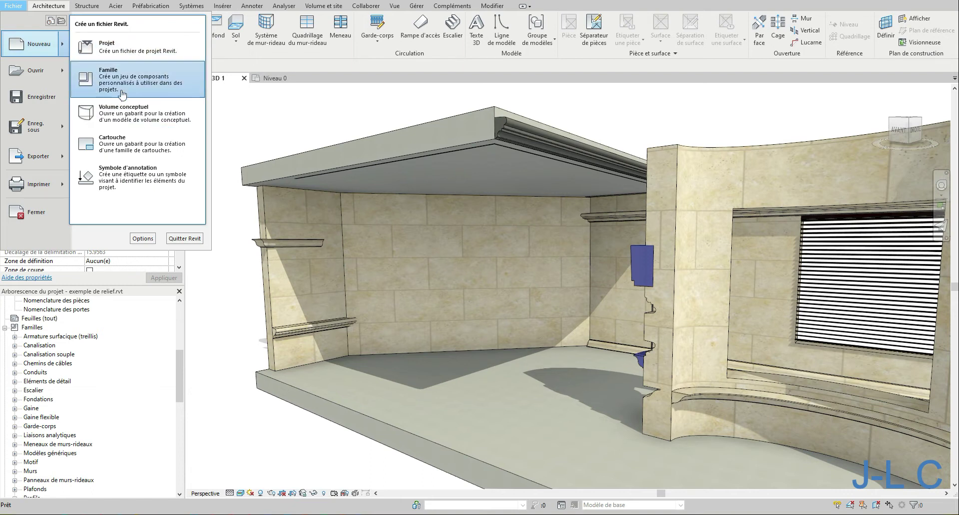
pyautogui.click(102, 87)
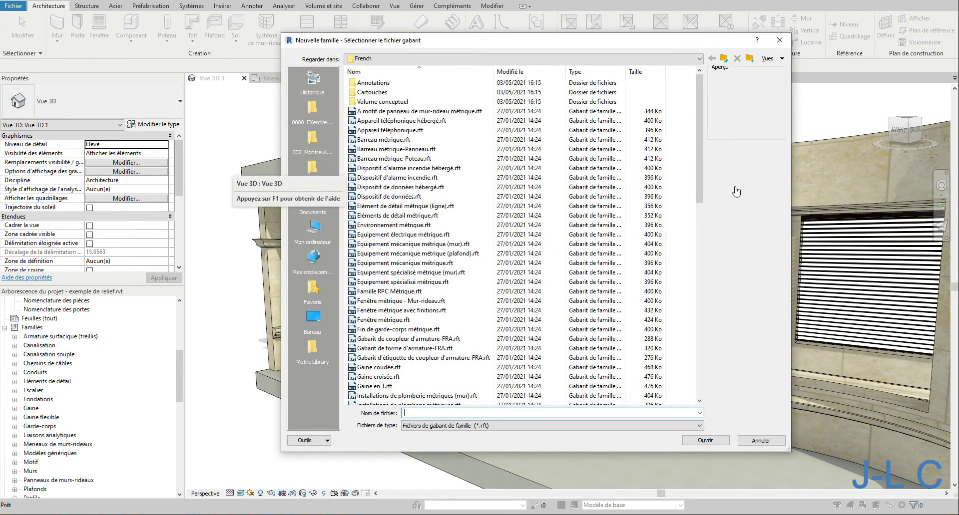
pyautogui.moveTo(702, 173); pyautogui.dragTo(709, 203)
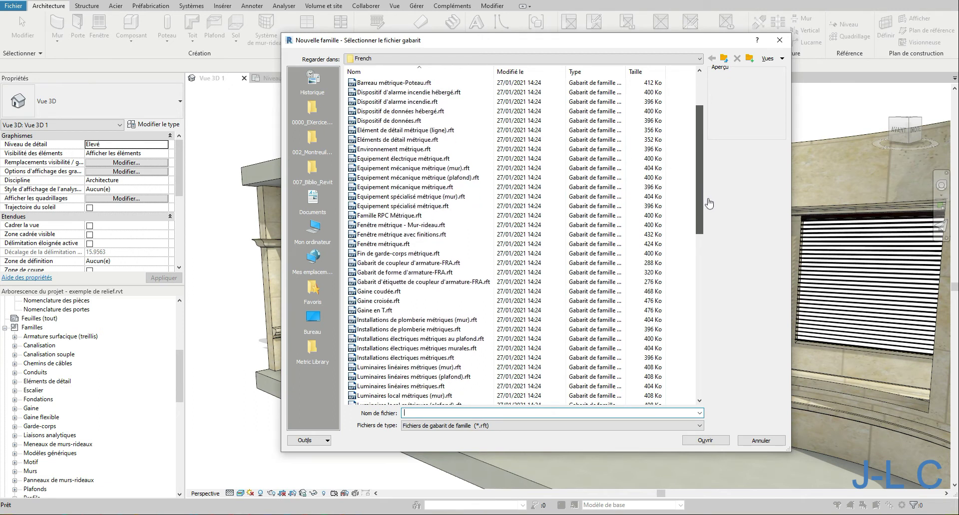
pyautogui.moveTo(709, 203); pyautogui.dragTo(716, 182)
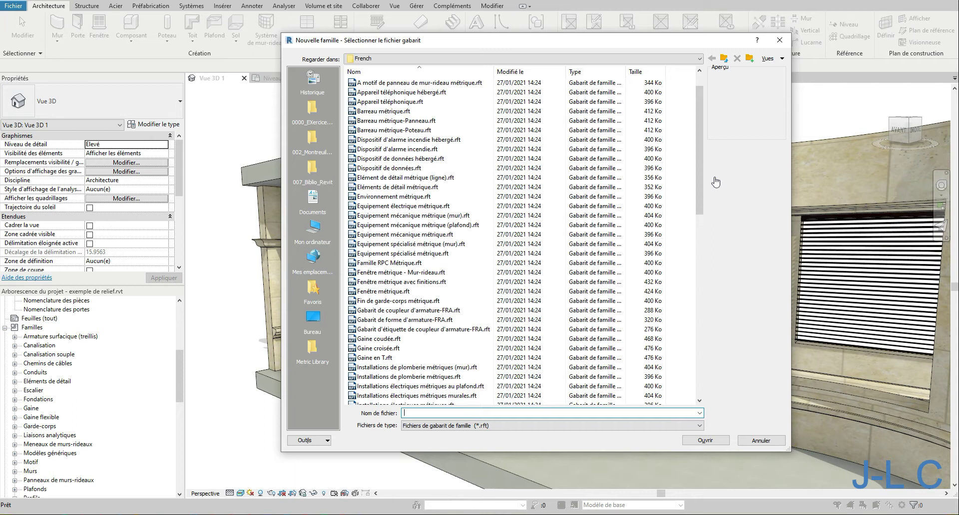
pyautogui.moveTo(701, 179); pyautogui.dragTo(716, 349)
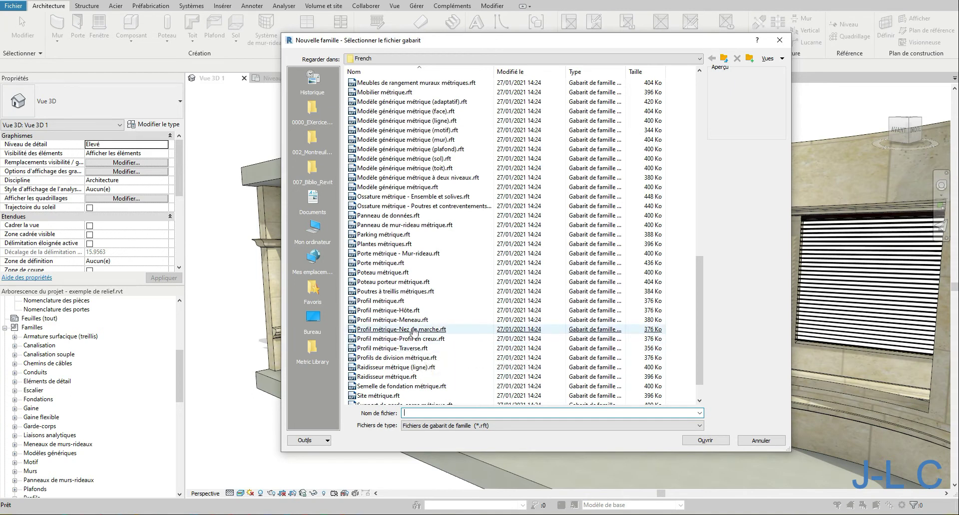
pyautogui.doubleClick(389, 301)
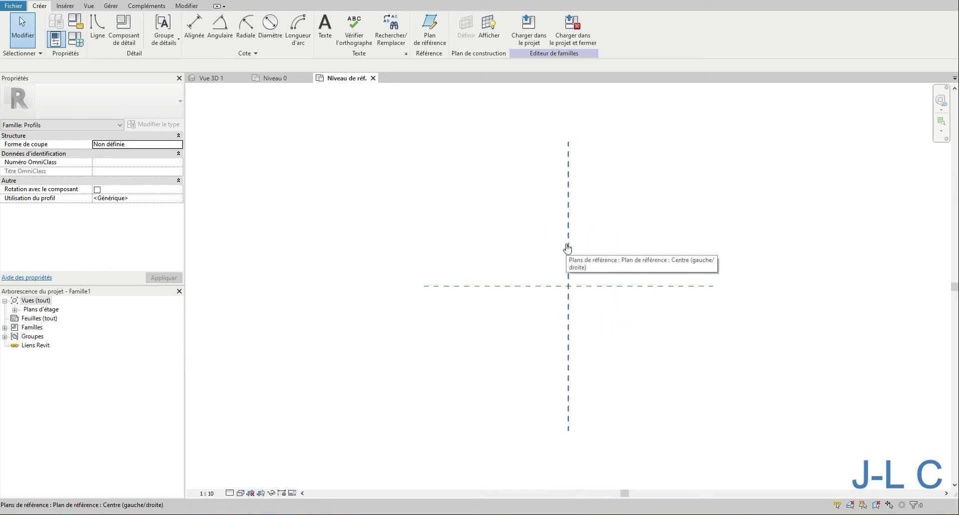
# Step: Expand the profile family's floor plans and open its reference level view
pyautogui.click(15, 301)
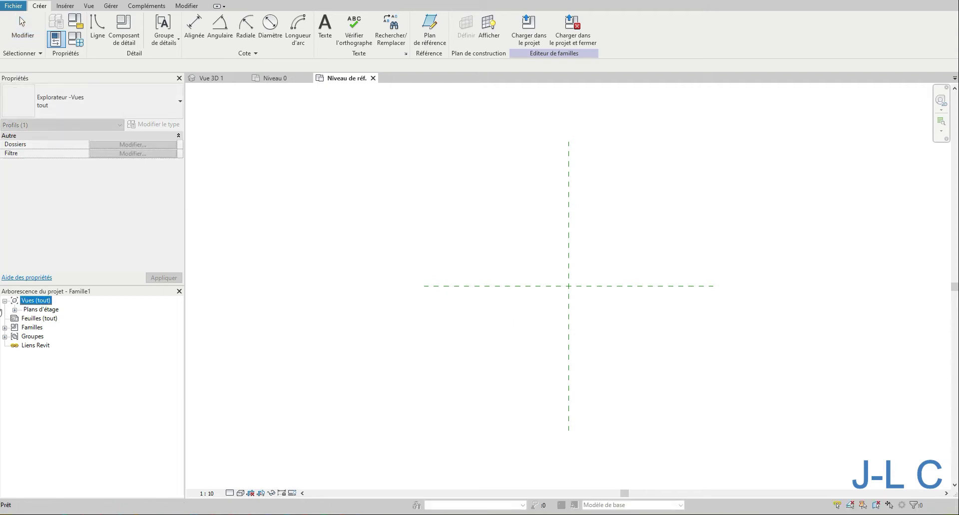
pyautogui.click(15, 310)
pyautogui.doubleClick(69, 321)
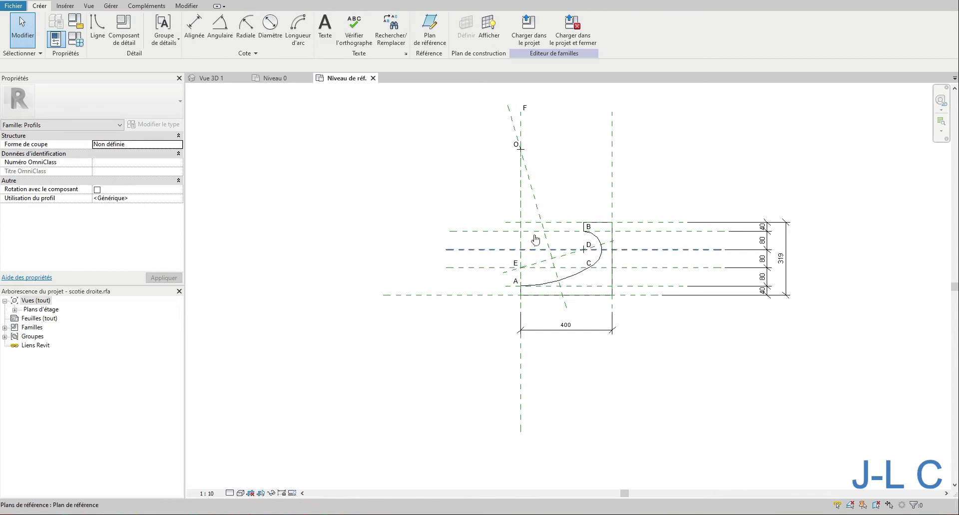
# Step: Try Bord de dalle as the scotia profile's usage, review the other usage options and restore <Générique>
pyautogui.click(178, 199)
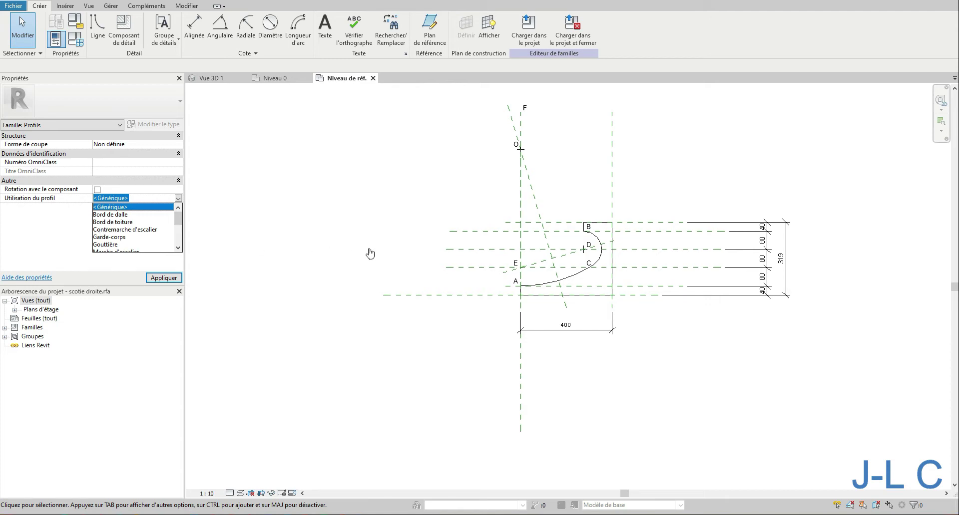
pyautogui.click(122, 214)
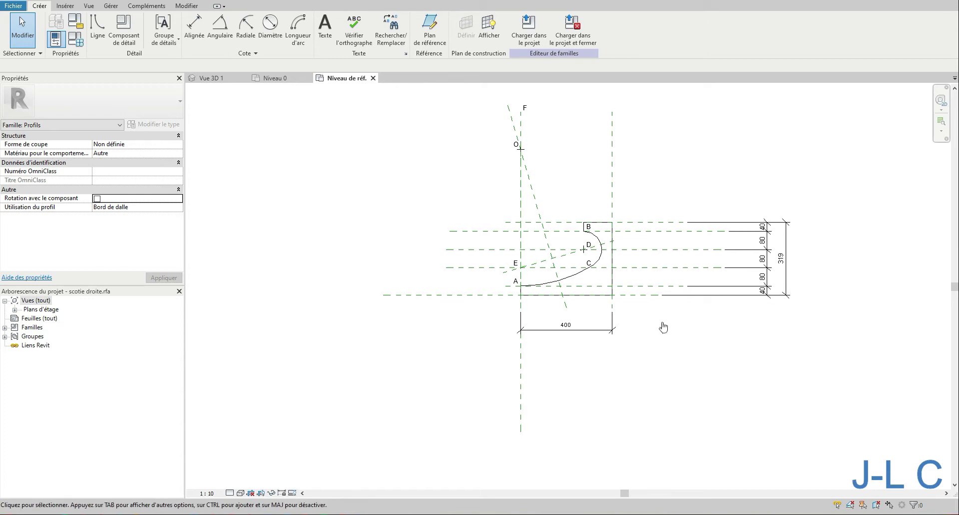
pyautogui.click(180, 209)
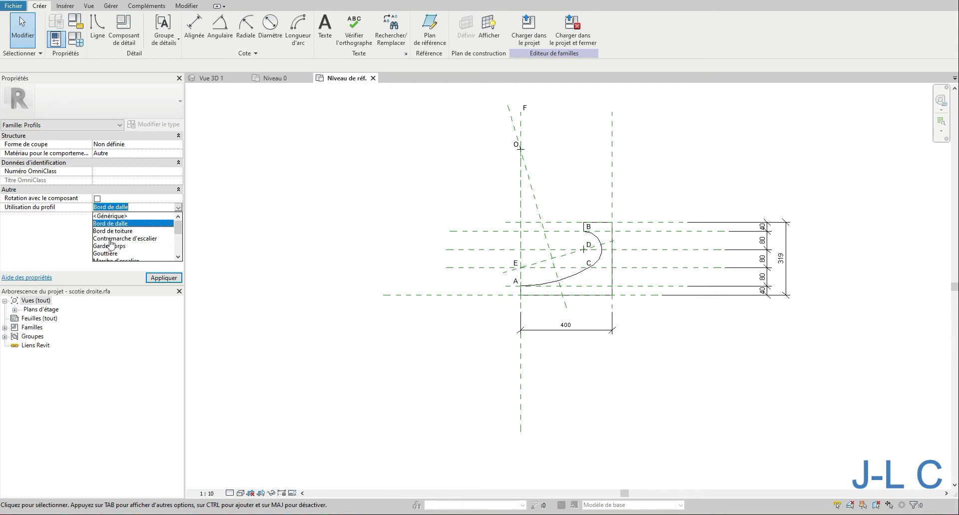
pyautogui.scroll(-1, 183, 235)
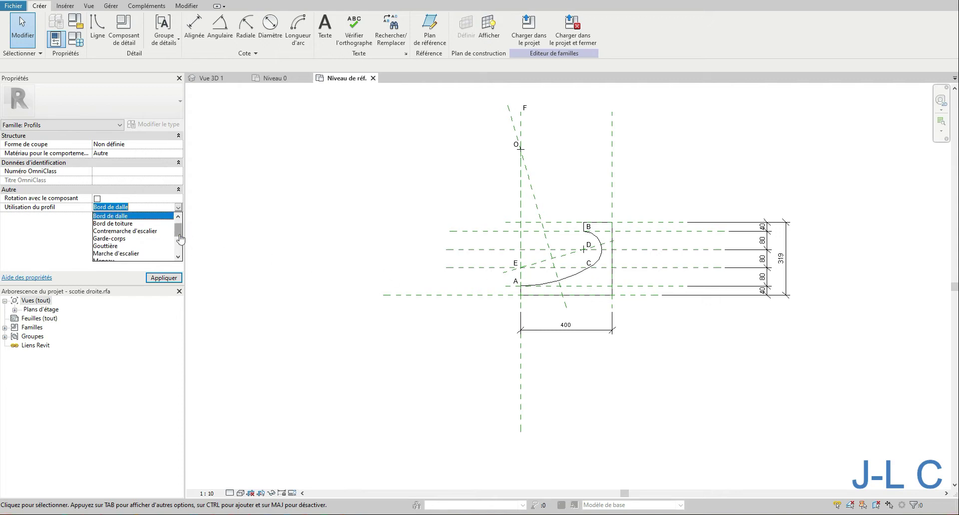
pyautogui.scroll(-1, 179, 239)
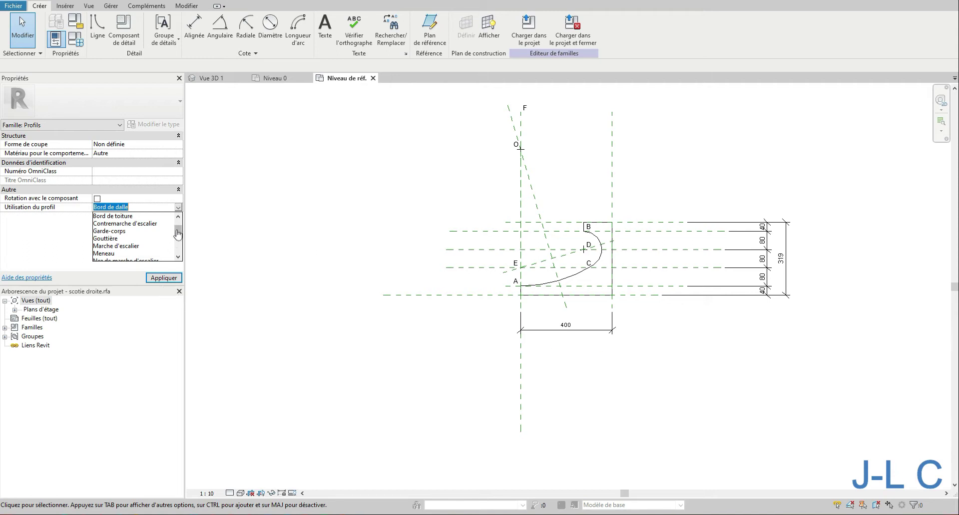
pyautogui.moveTo(178, 234); pyautogui.dragTo(179, 244)
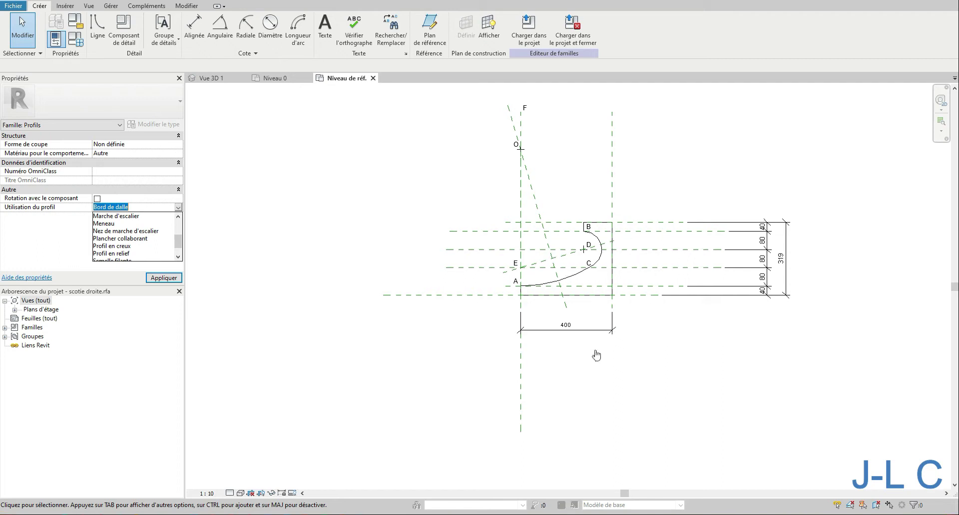
pyautogui.moveTo(179, 245); pyautogui.dragTo(179, 251)
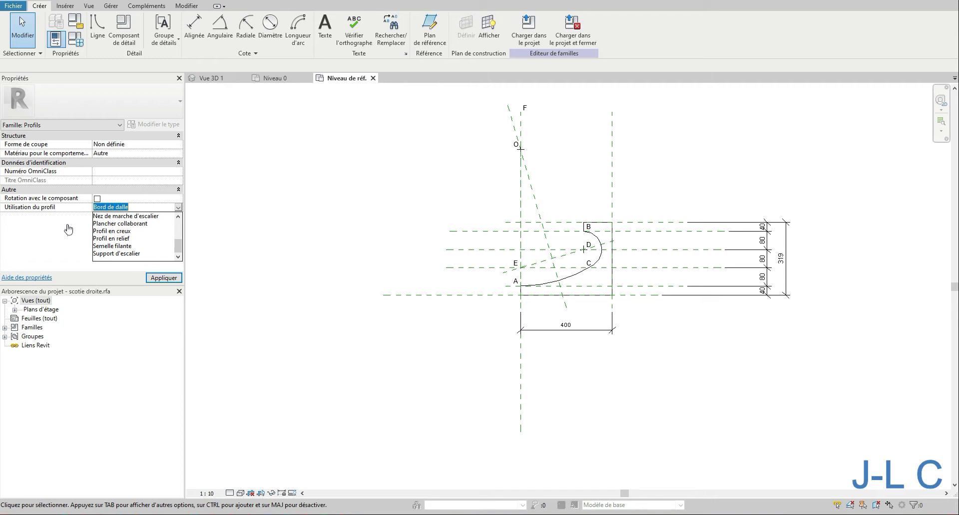
pyautogui.moveTo(180, 246); pyautogui.dragTo(182, 228)
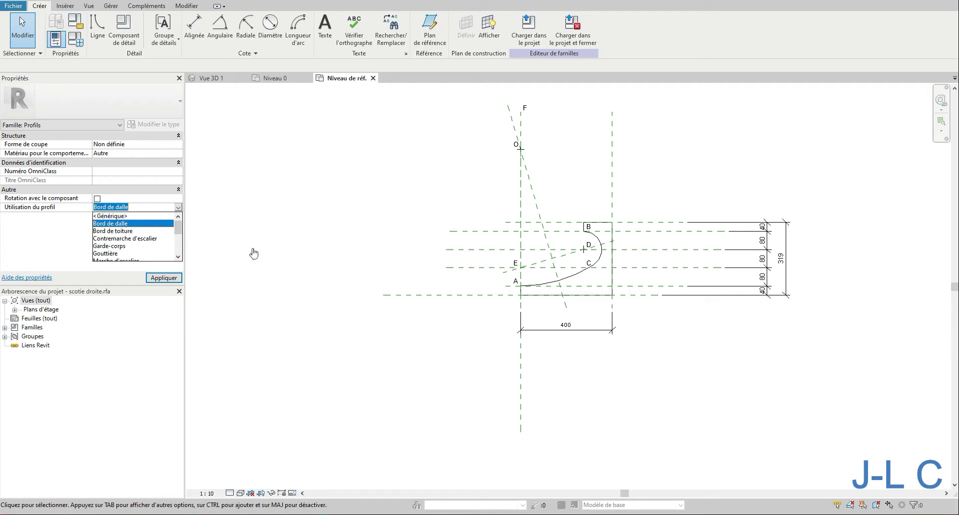
pyautogui.click(113, 216)
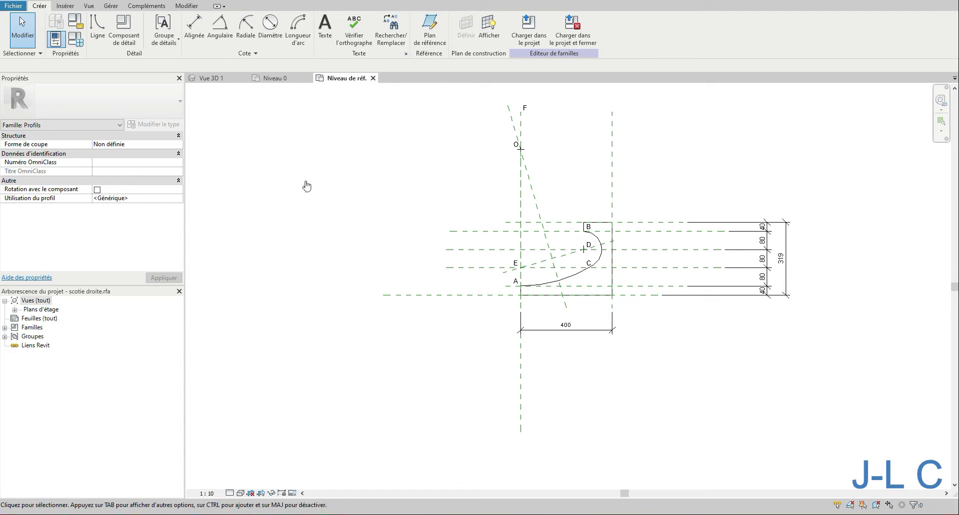
pyautogui.moveTo(624, 208); pyautogui.dragTo(536, 200, button='middle')
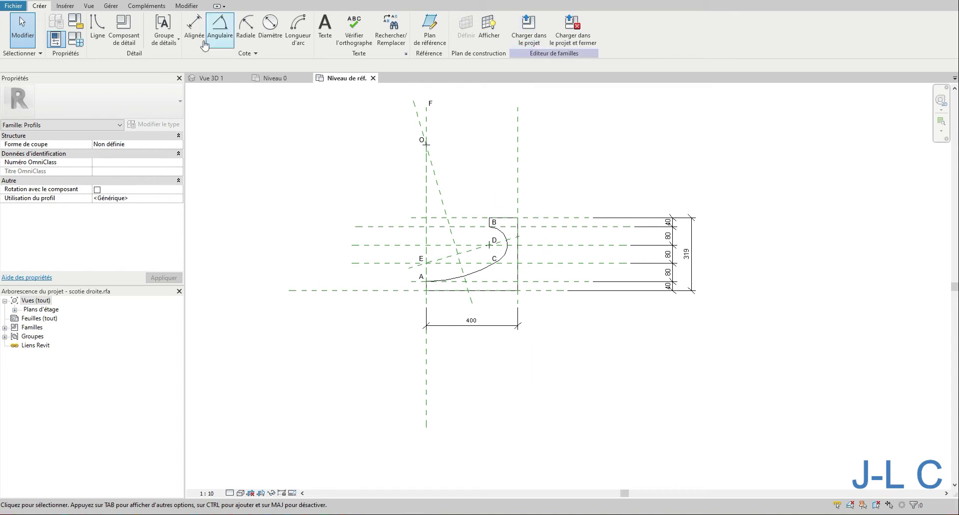
pyautogui.click(66, 6)
pyautogui.click(89, 6)
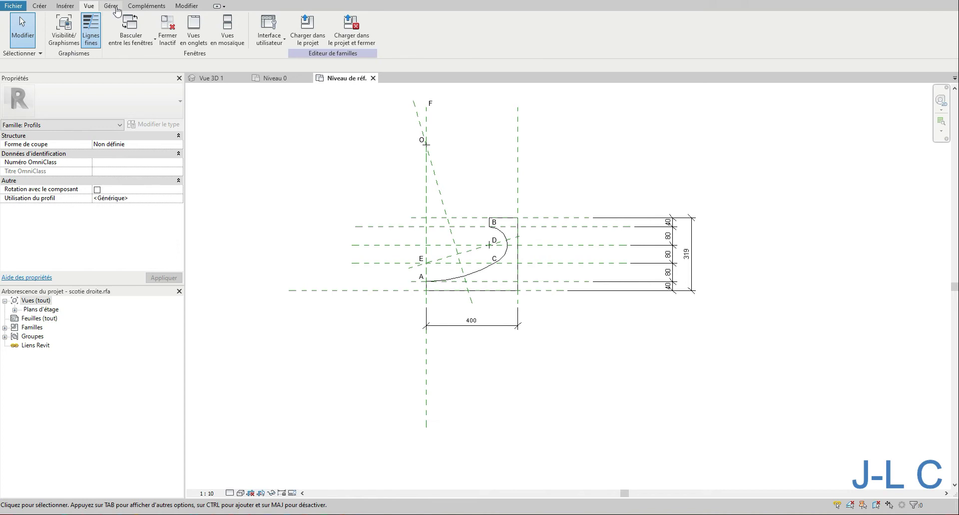
pyautogui.click(115, 8)
pyautogui.click(142, 6)
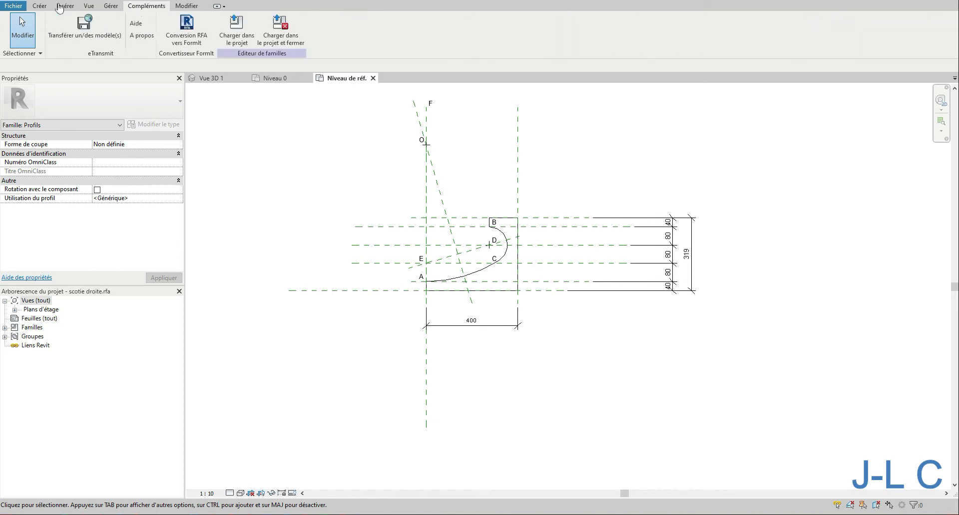
pyautogui.click(42, 7)
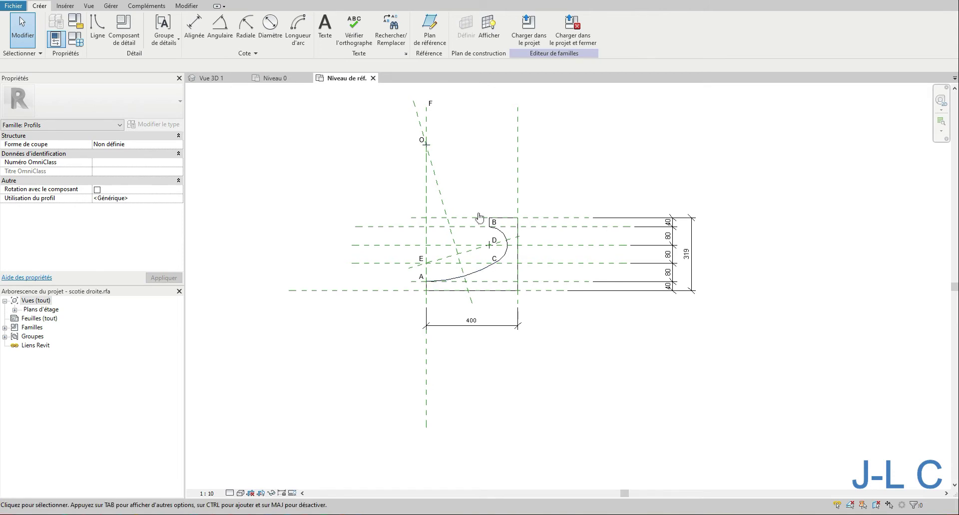
# Step: Mirror the entire scotia profile, with its reference planes, labels and dimensions, about the front/back centre reference plane without keeping a copy
pyautogui.moveTo(306, 98); pyautogui.dragTo(730, 386)
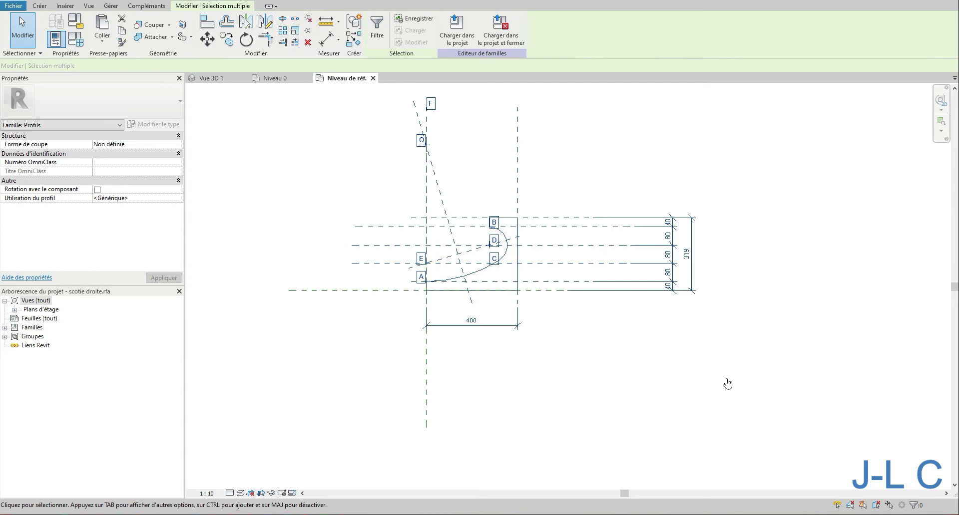
pyautogui.click(246, 22)
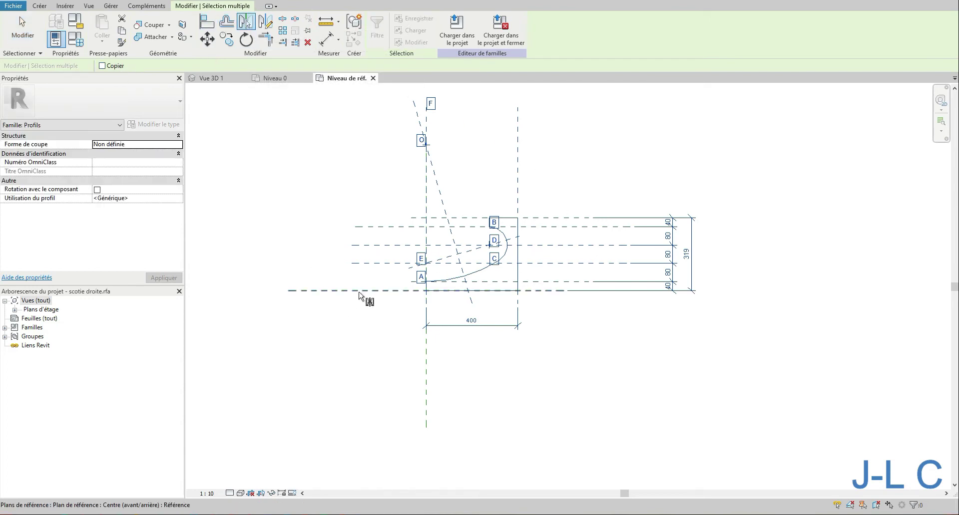
pyautogui.click(358, 291)
pyautogui.click(332, 249)
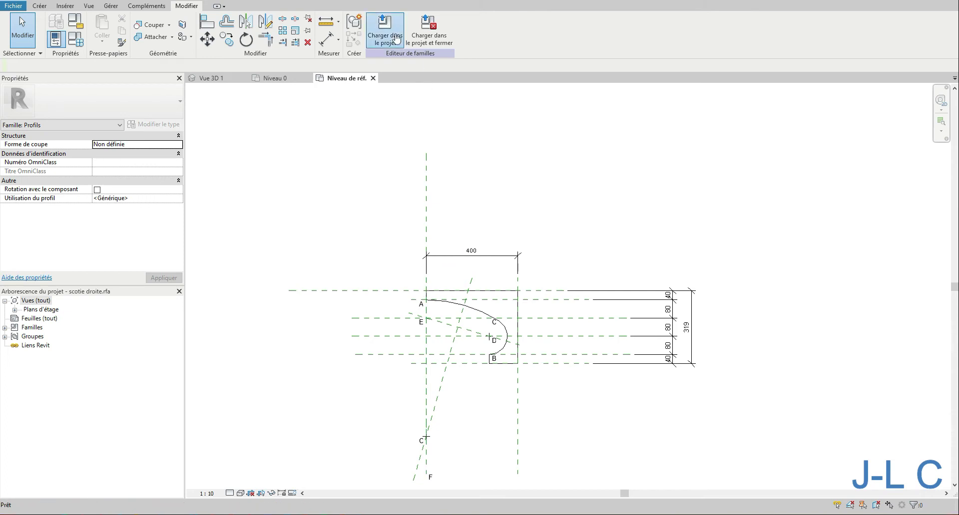
# Step: Load the mirrored scotia profile into the exemple de relief project and open the Vue 3D 1 view
pyautogui.click(386, 31)
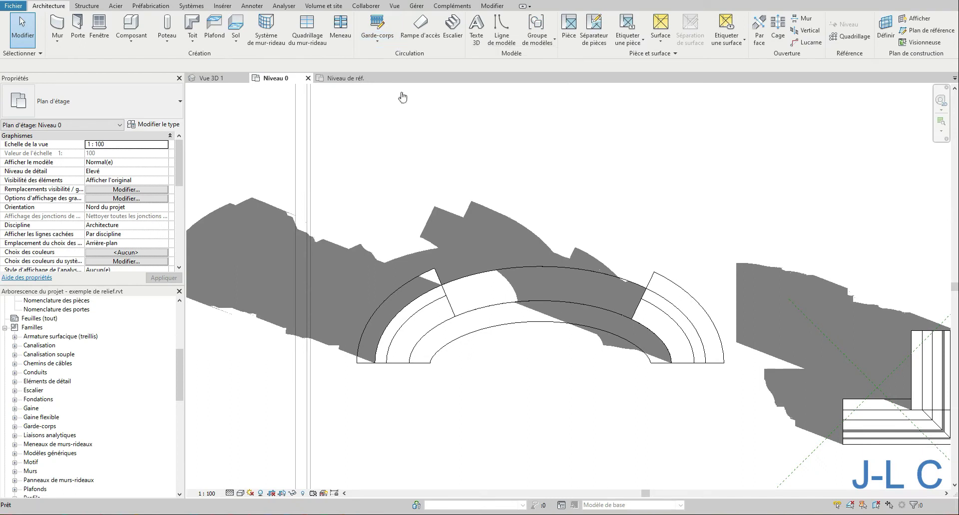
pyautogui.rightClick(372, 259)
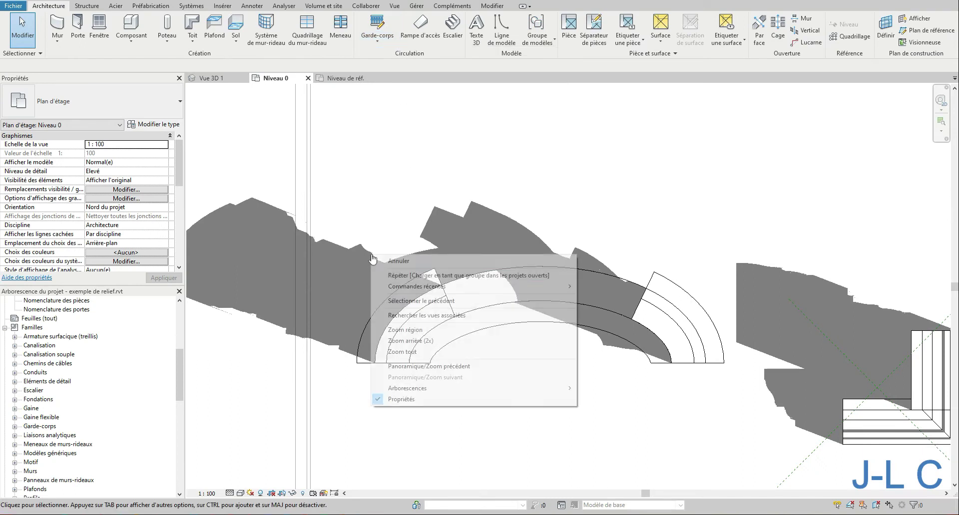
pyautogui.click(437, 363)
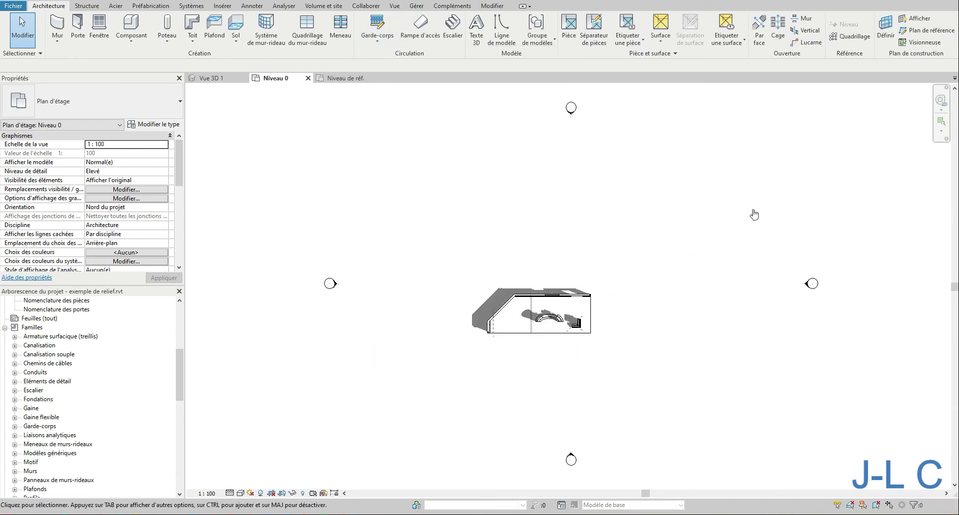
pyautogui.scroll(-5, 168, 234)
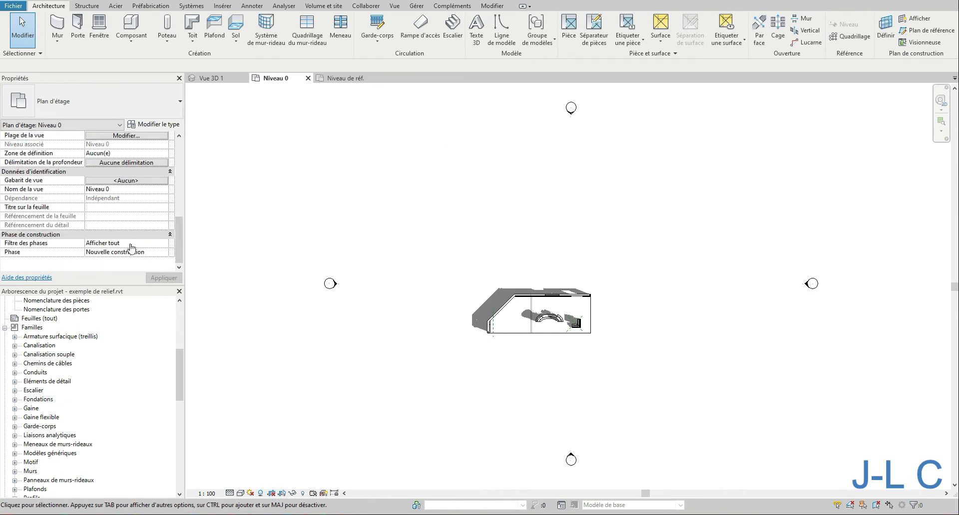
pyautogui.click(5, 328)
pyautogui.click(179, 314)
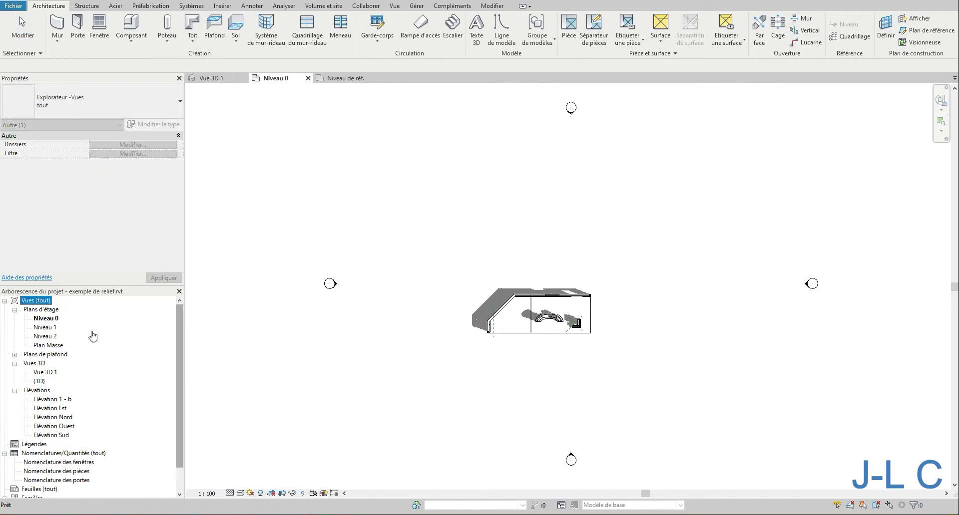
pyautogui.doubleClick(40, 373)
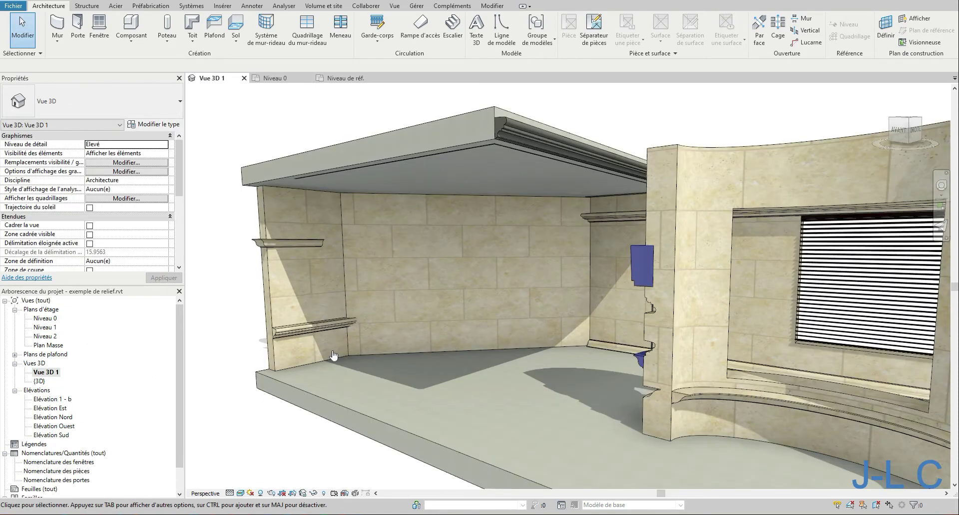
# Step: Close the inactive Niveau 0 view and return to the scotia profile family's reference level view
pyautogui.moveTo(339, 352); pyautogui.dragTo(302, 254, button='middle')
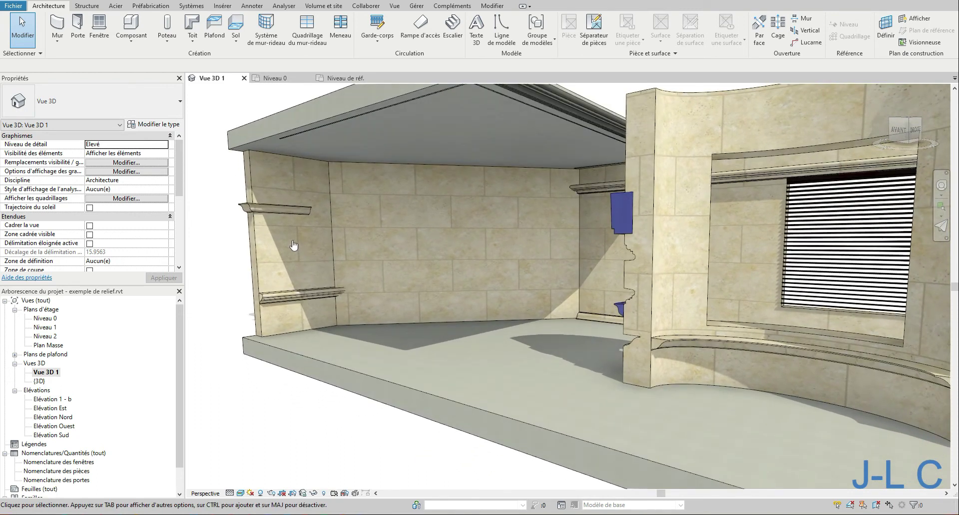
pyautogui.click(250, 0)
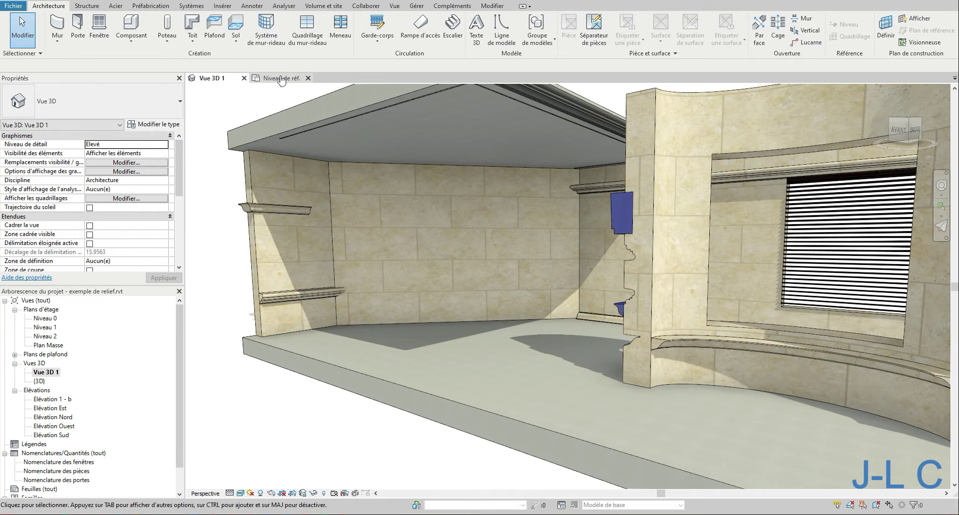
pyautogui.click(280, 78)
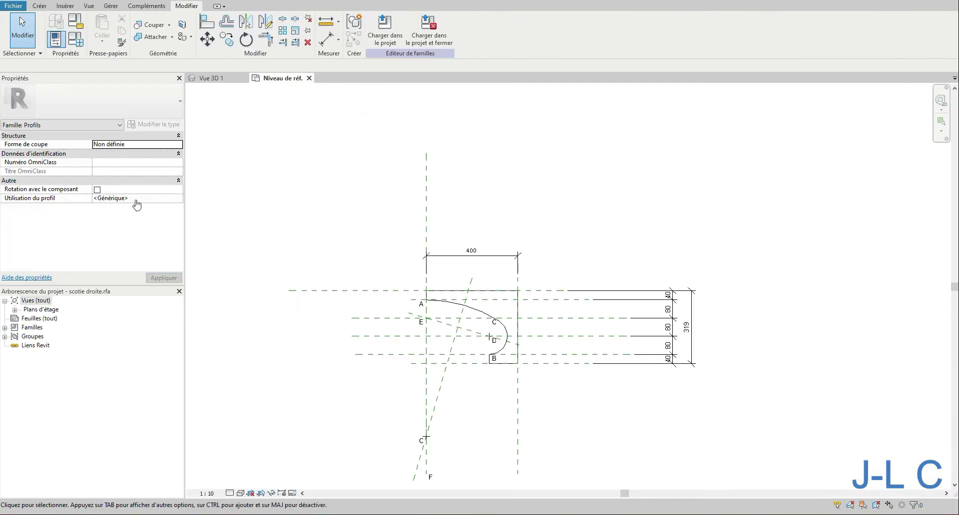
# Step: Set the scotia profile family's usage to Bord de dalle and apply it
pyautogui.click(175, 199)
pyautogui.click(179, 198)
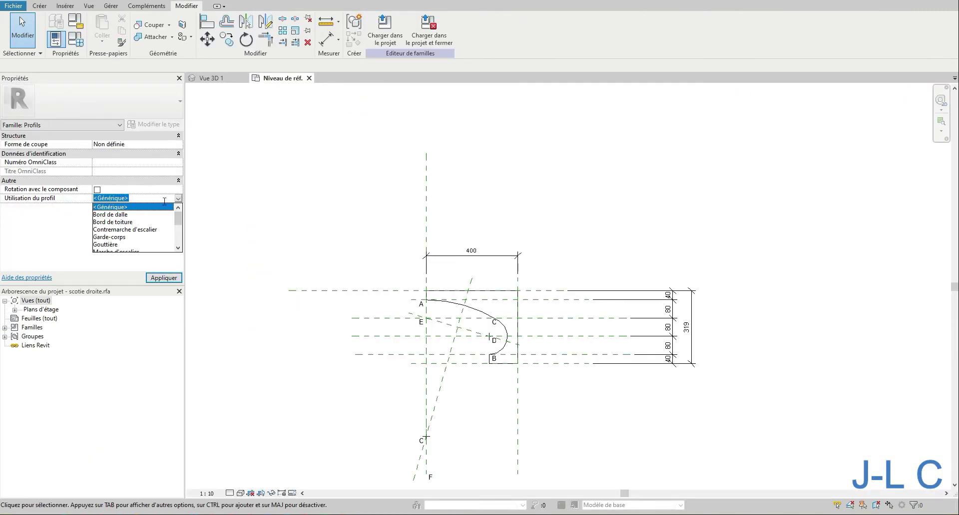
pyautogui.click(110, 215)
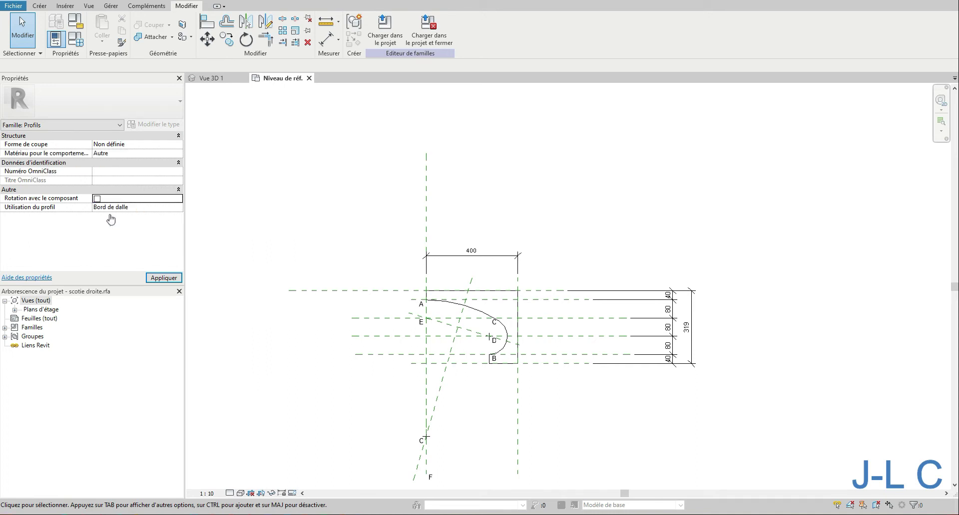
pyautogui.click(162, 279)
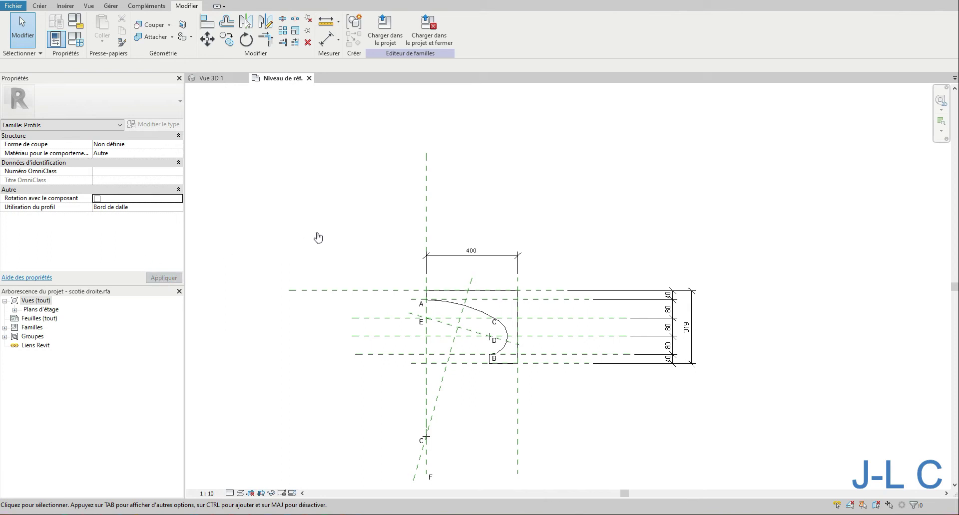
pyautogui.click(383, 33)
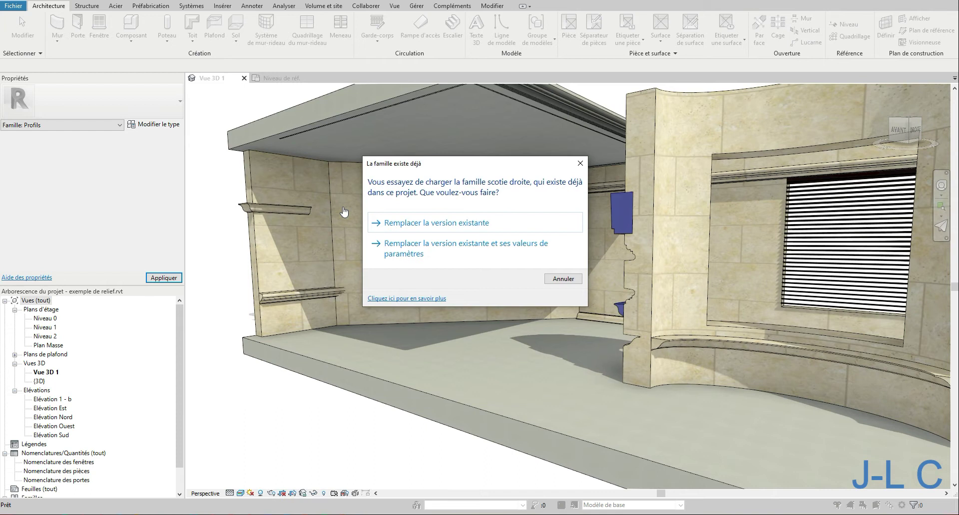
pyautogui.click(563, 278)
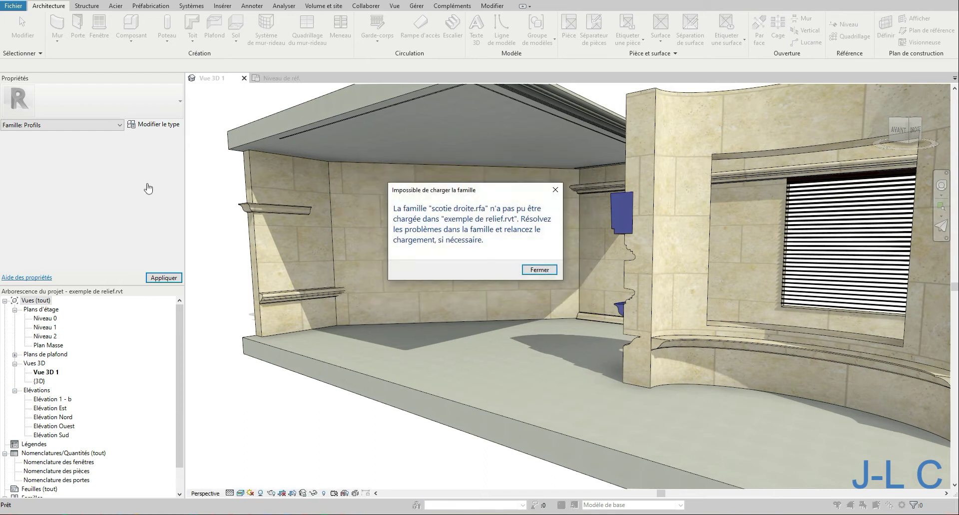
pyautogui.click(539, 269)
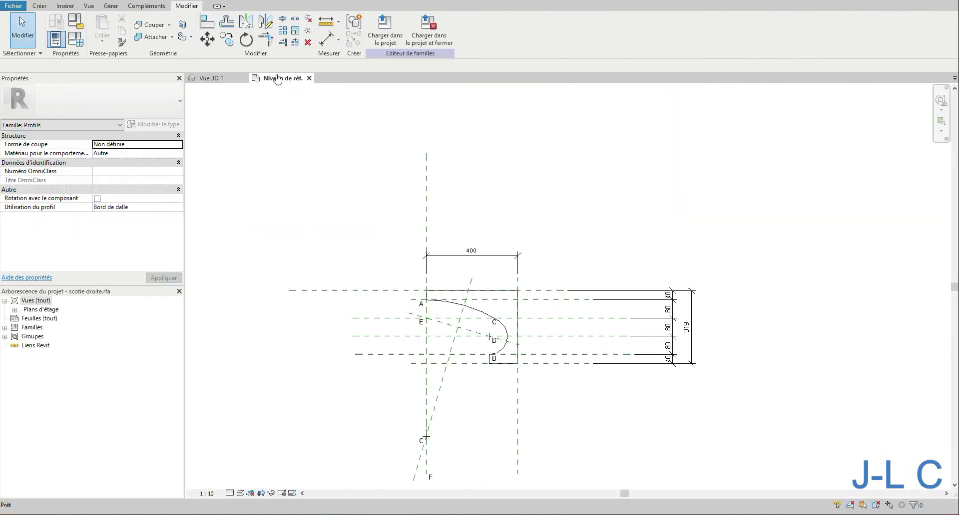
# Step: Save the profile as a separate family in the Moulures folder, naming the file scotie droite inversé.rfa
pyautogui.click(14, 6)
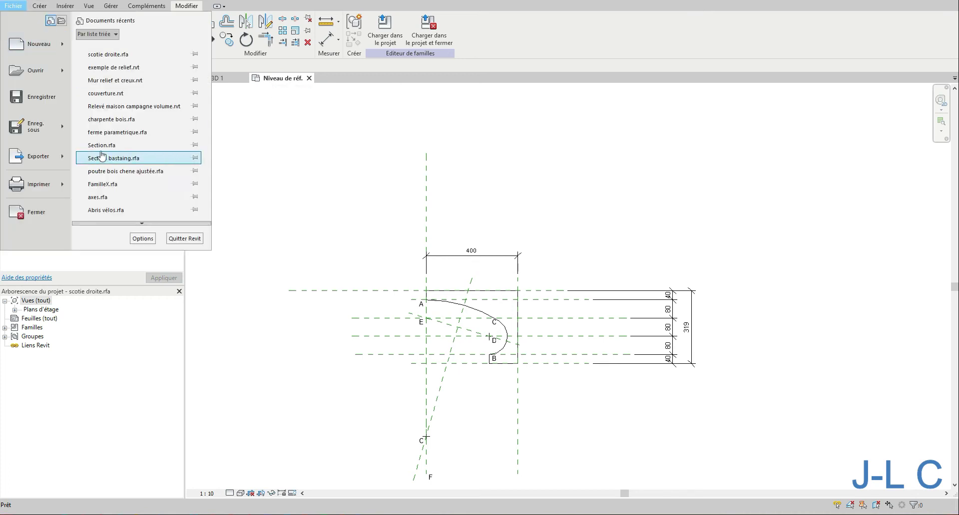
pyautogui.moveTo(44, 127)
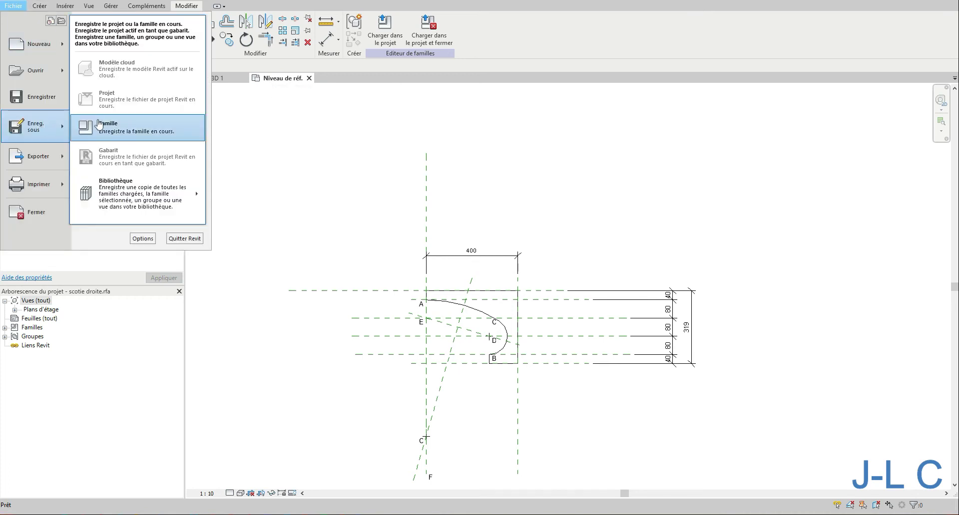
pyautogui.click(120, 128)
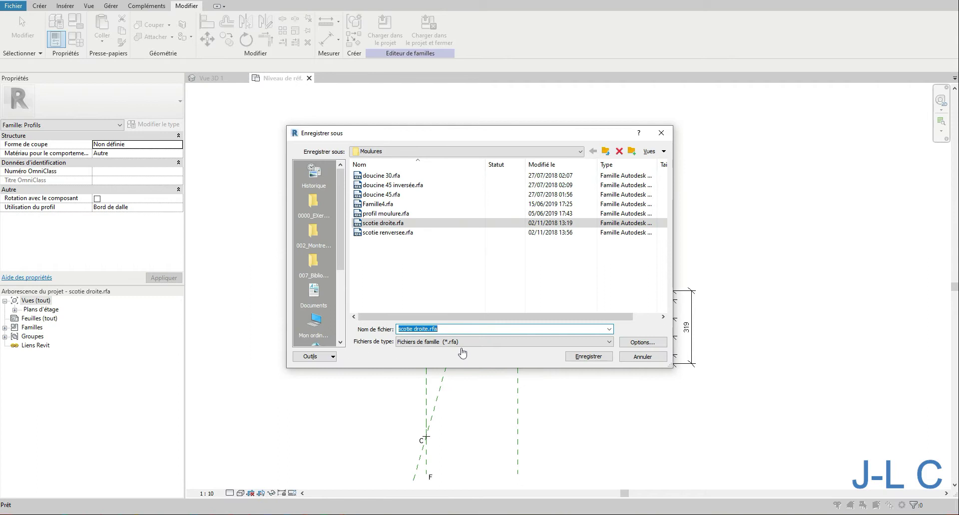
pyautogui.click(429, 329)
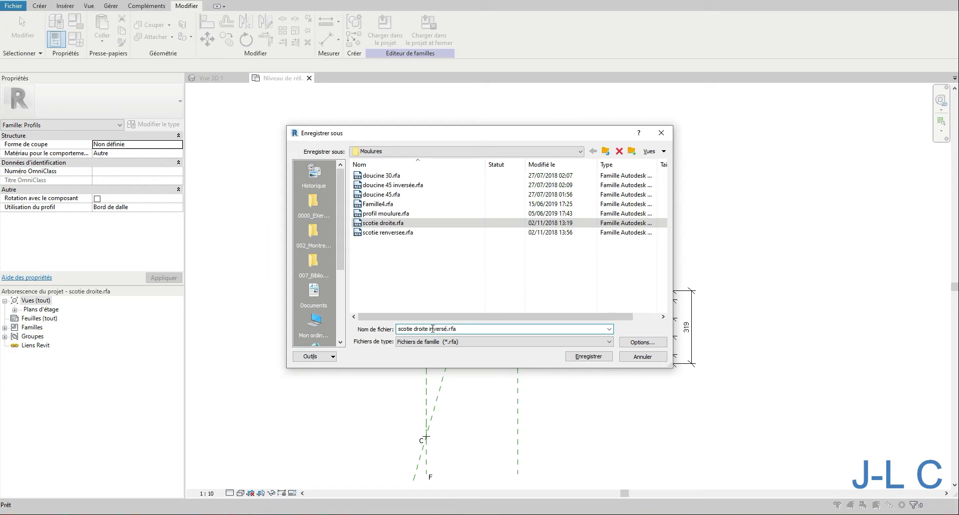
# Step: Limit the file's maximum backups to 1, adjust the thumbnail preview source and regeneration options, and finish saving the family
pyautogui.click(649, 344)
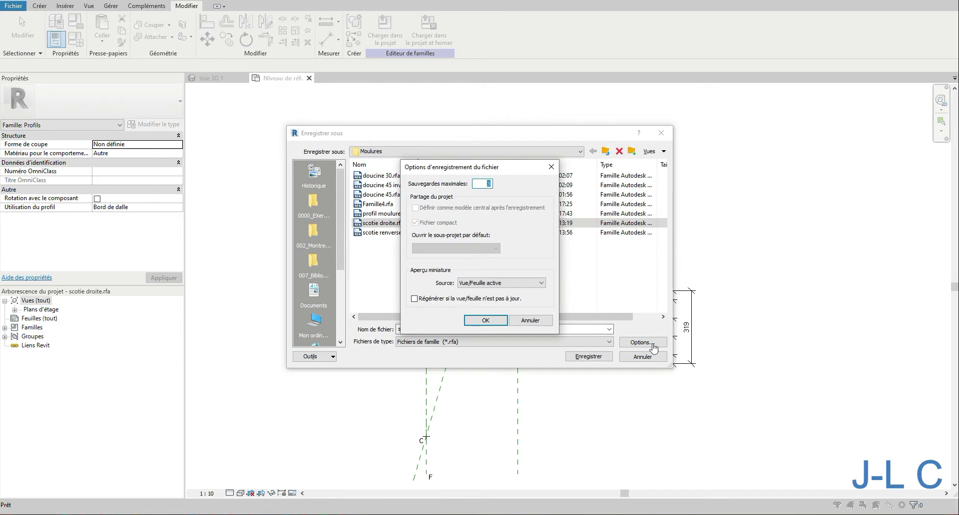
pyautogui.write('1')
pyautogui.click(427, 299)
pyautogui.click(477, 284)
pyautogui.click(492, 291)
pyautogui.click(486, 320)
pyautogui.click(598, 357)
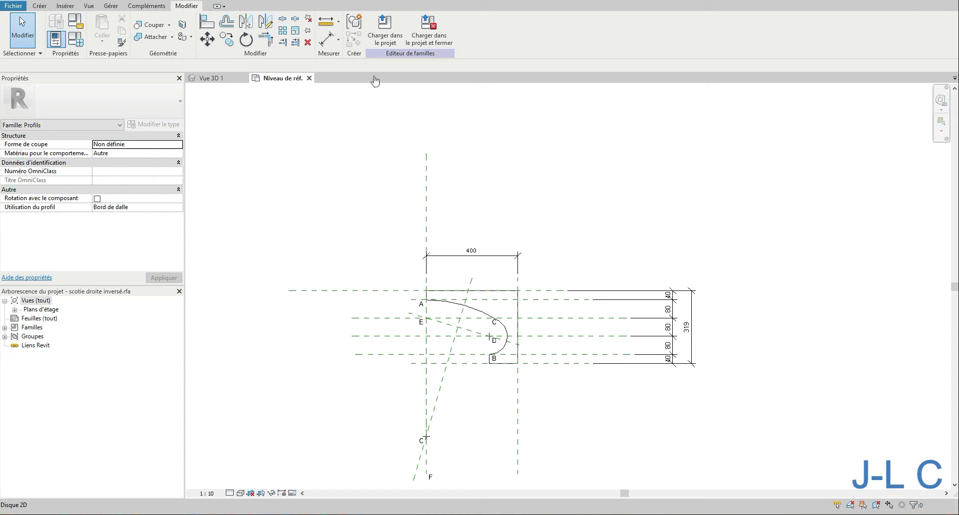
# Step: Load the scotie droite inversé profile into the exemple de relief project and show its Vue 3D 1 view
pyautogui.click(385, 30)
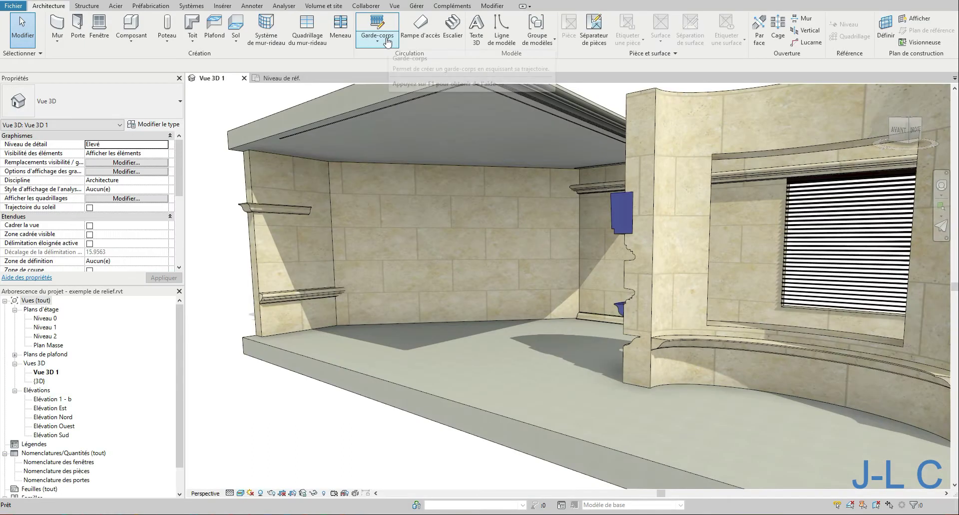
pyautogui.click(281, 78)
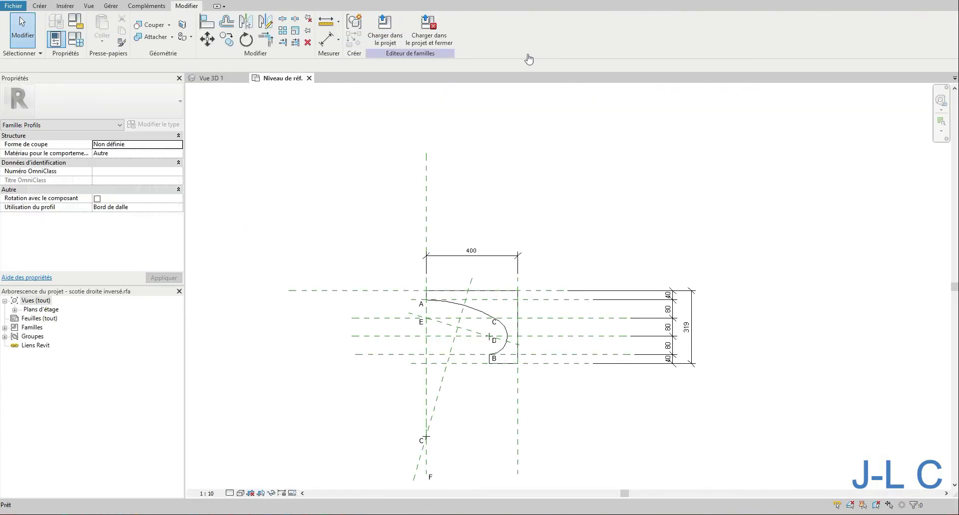
pyautogui.click(226, 78)
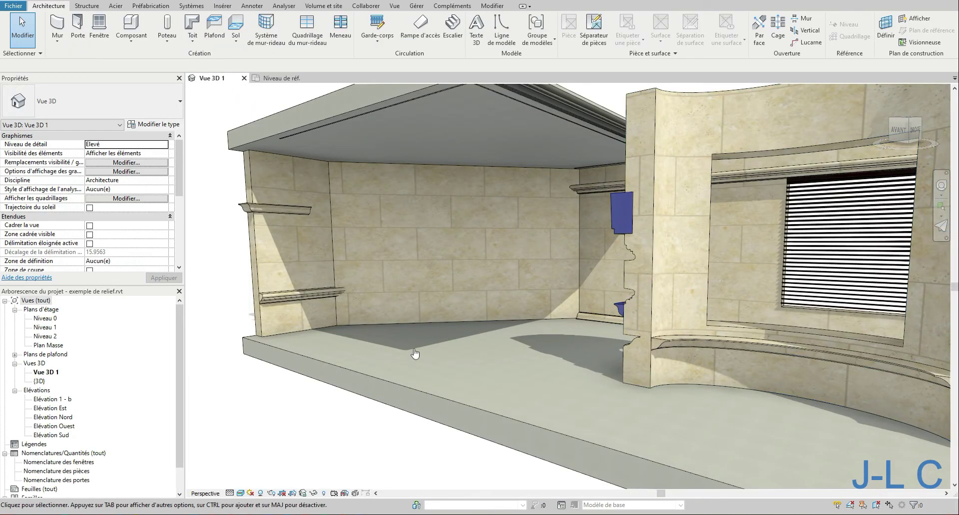
# Step: Place a slab edge (Bord de dalle) along the upper front edge of the 250 mm concrete floor slab and end the command
pyautogui.click(284, 352)
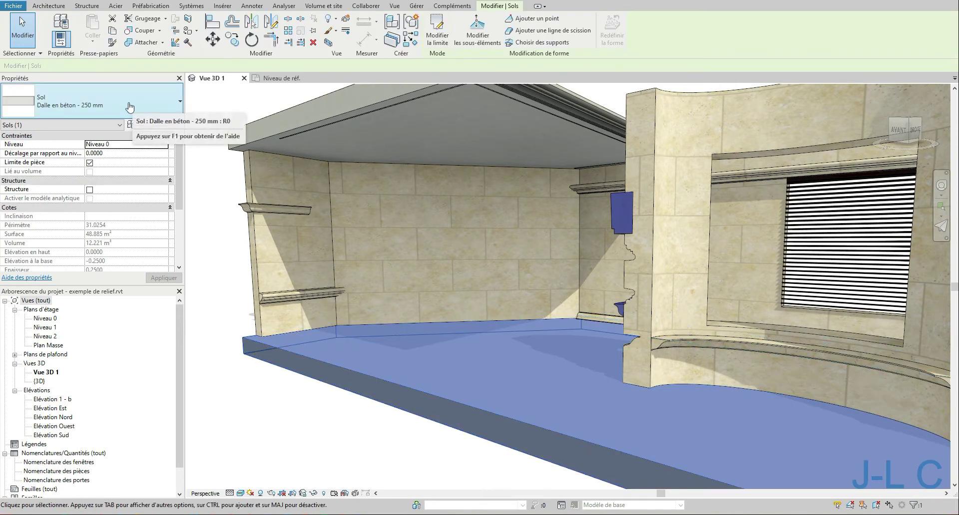
pyautogui.click(42, 7)
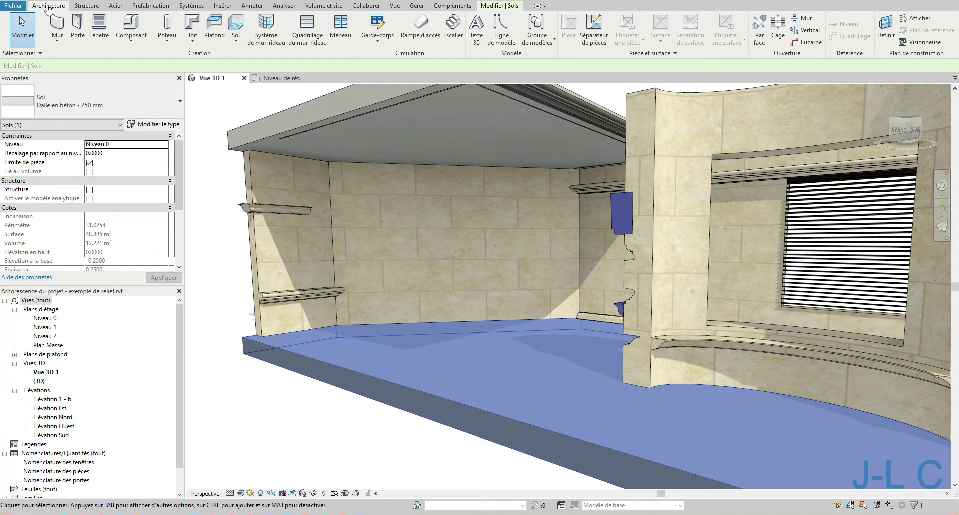
pyautogui.click(234, 38)
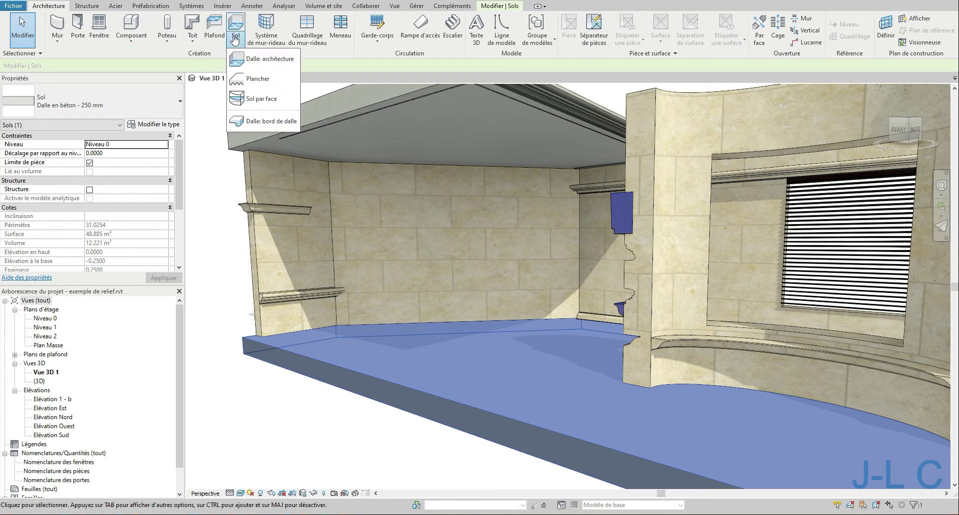
pyautogui.click(275, 125)
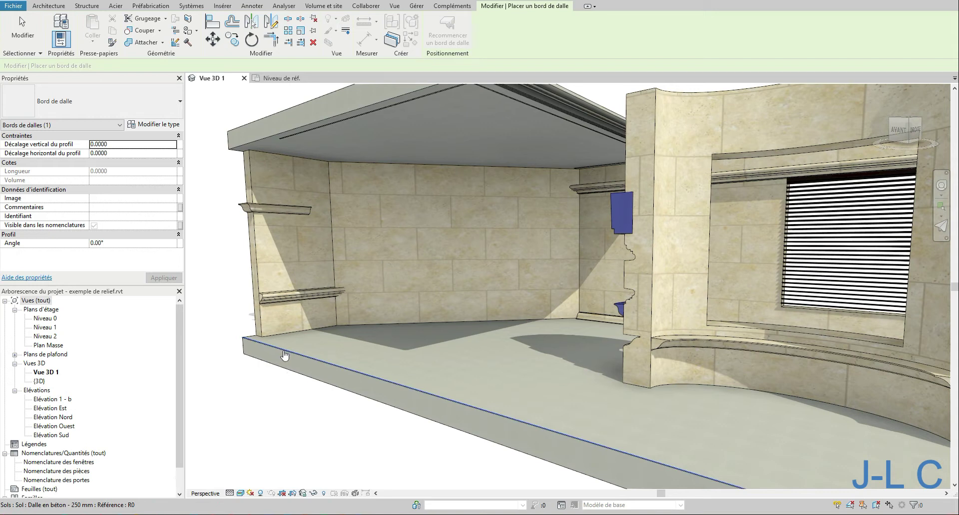
pyautogui.click(284, 356)
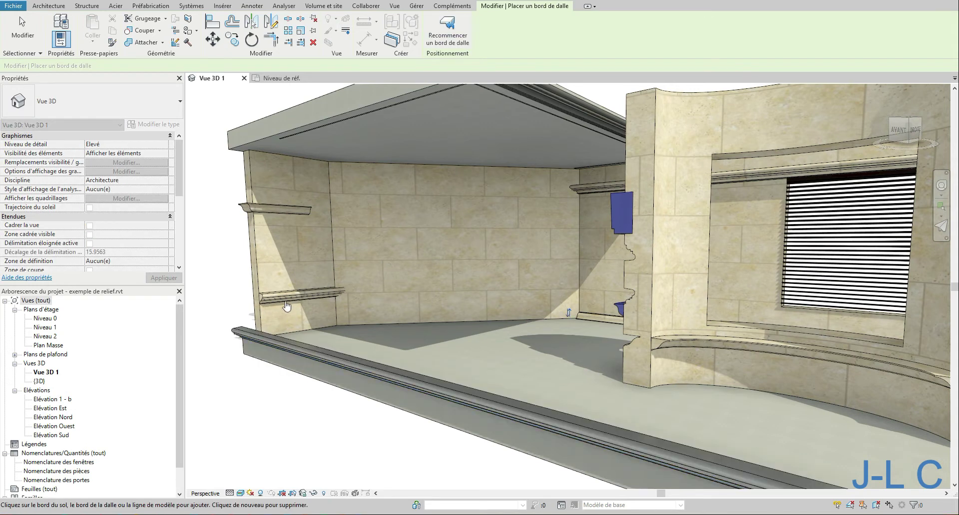
pyautogui.scroll(-10, 349, 335)
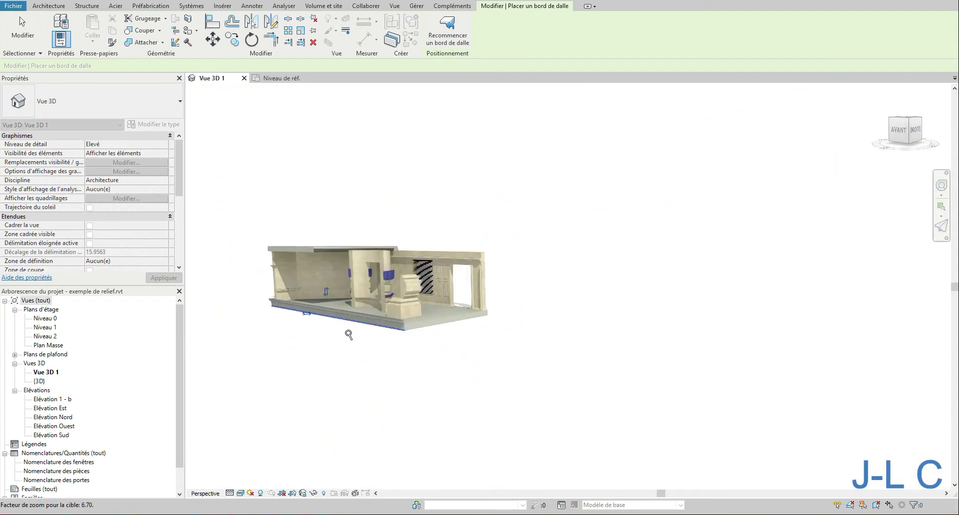
pyautogui.scroll(10, 348, 335)
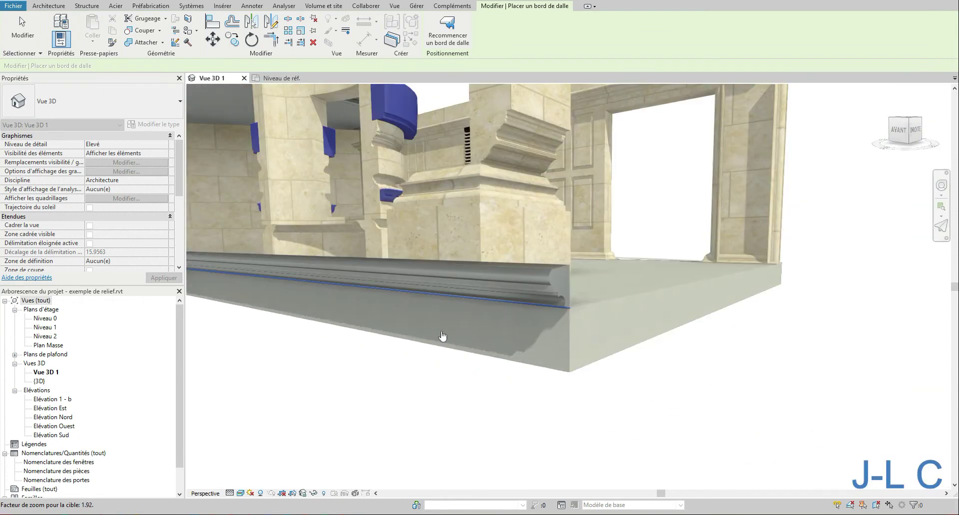
pyautogui.scroll(-6, 443, 336)
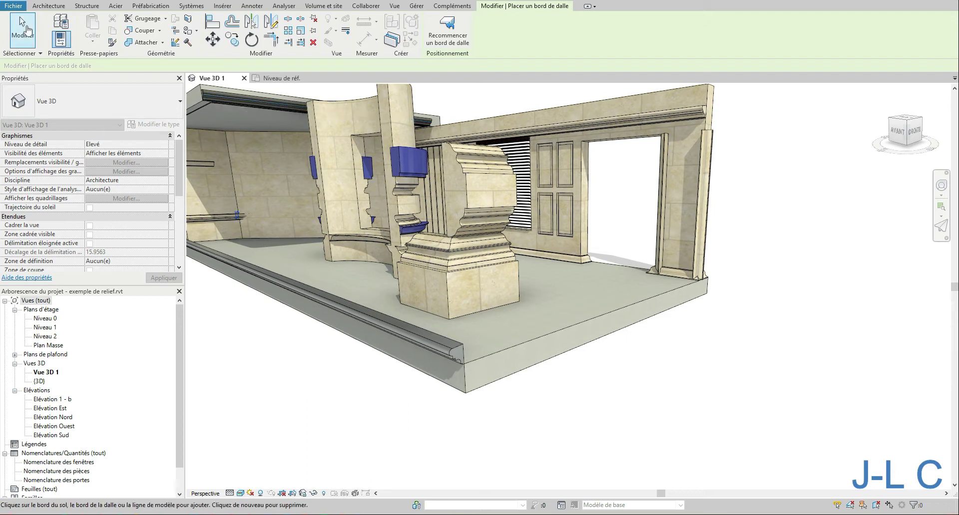
pyautogui.press('Escape')
pyautogui.press('Escape')
# Step: Check the placed slab edge's available types and the profiles offered in its type properties without changing them
pyautogui.click(389, 326)
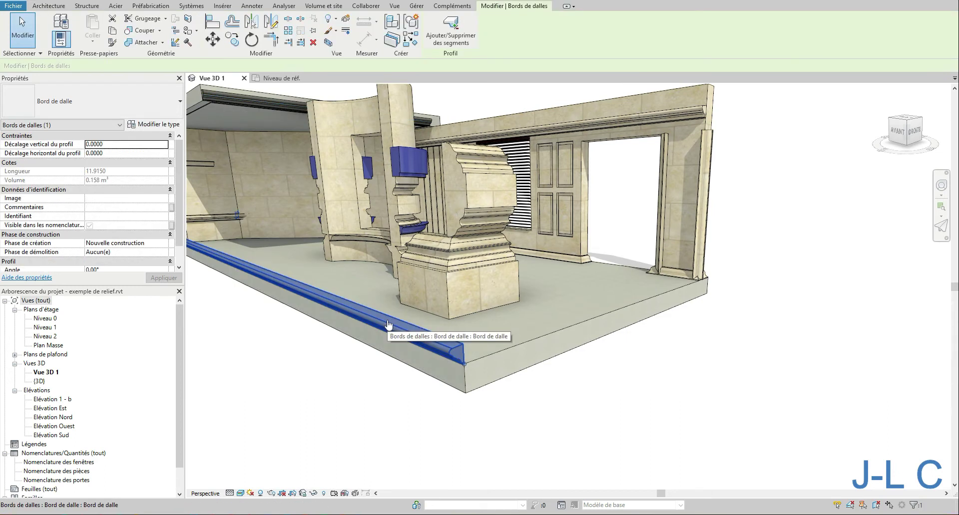
pyautogui.click(123, 114)
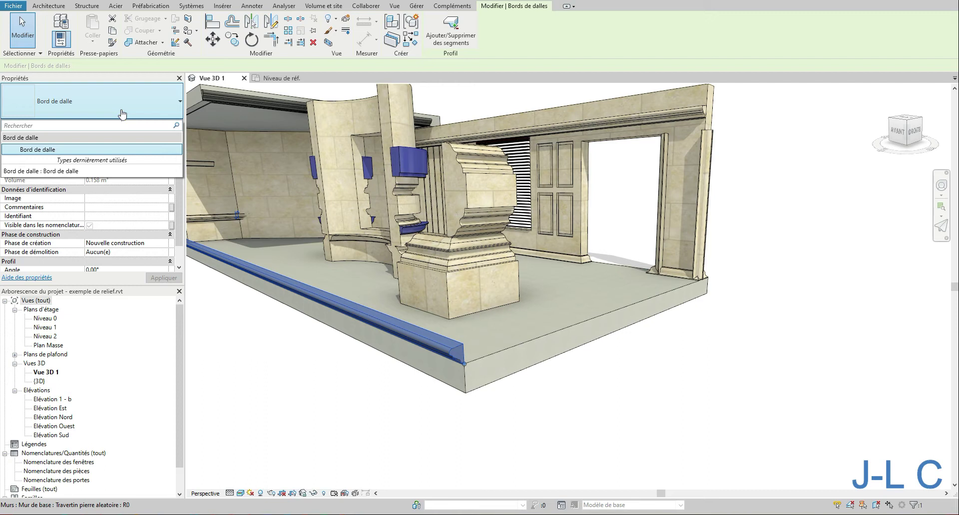
pyautogui.click(75, 172)
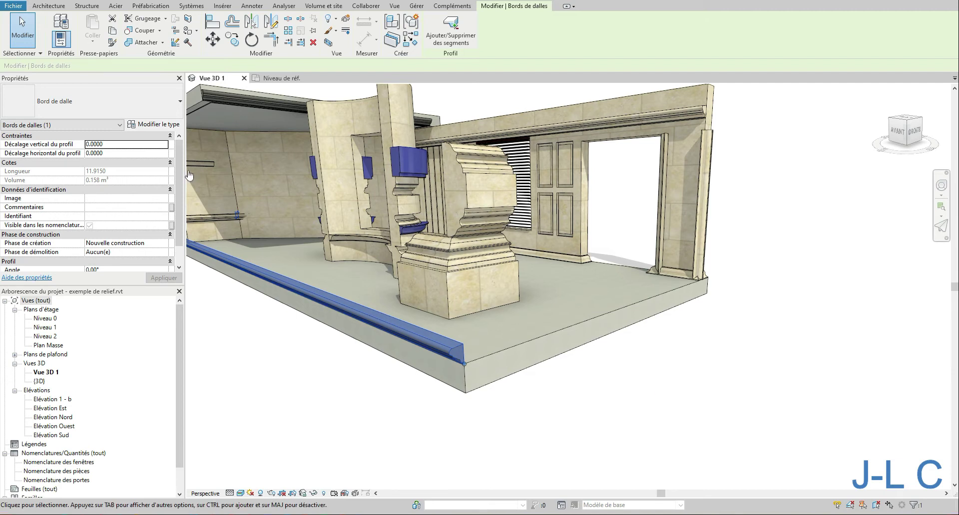
pyautogui.click(162, 125)
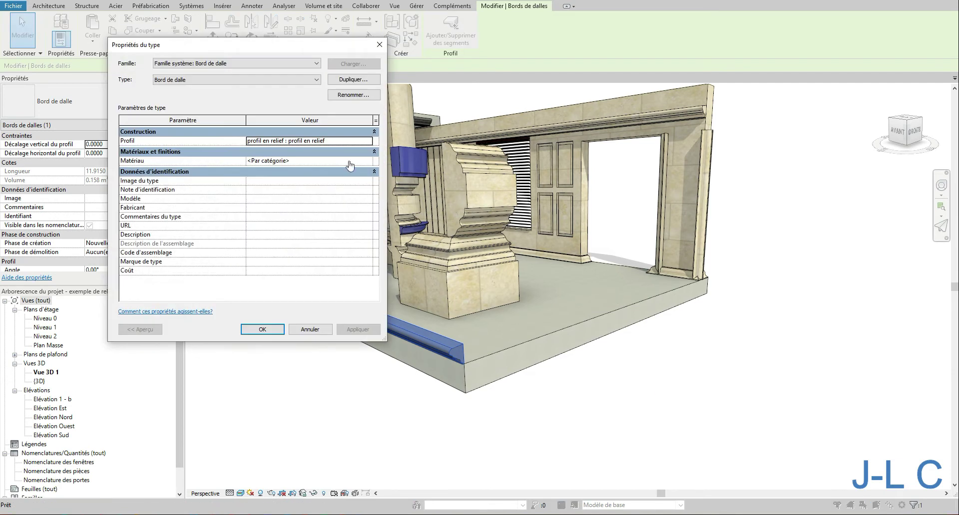
pyautogui.click(372, 142)
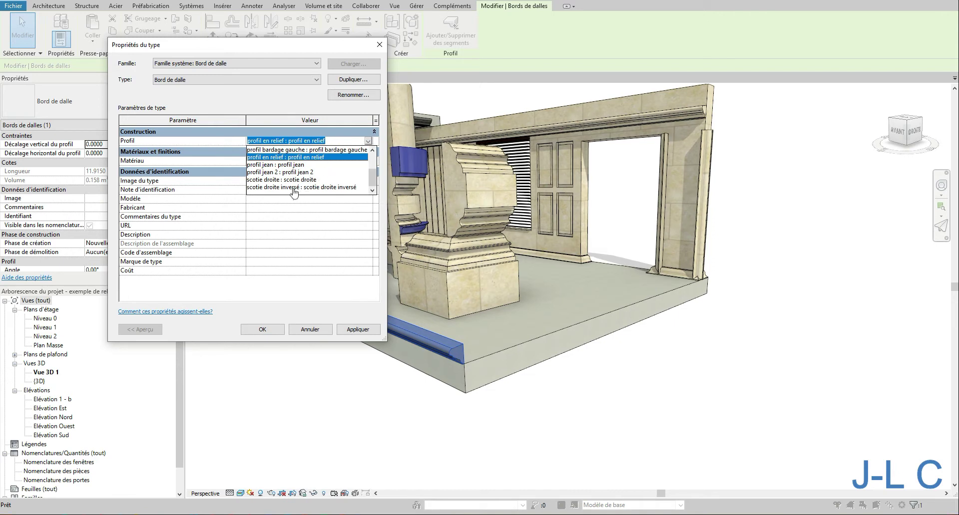
pyautogui.click(379, 44)
pyautogui.press('Escape')
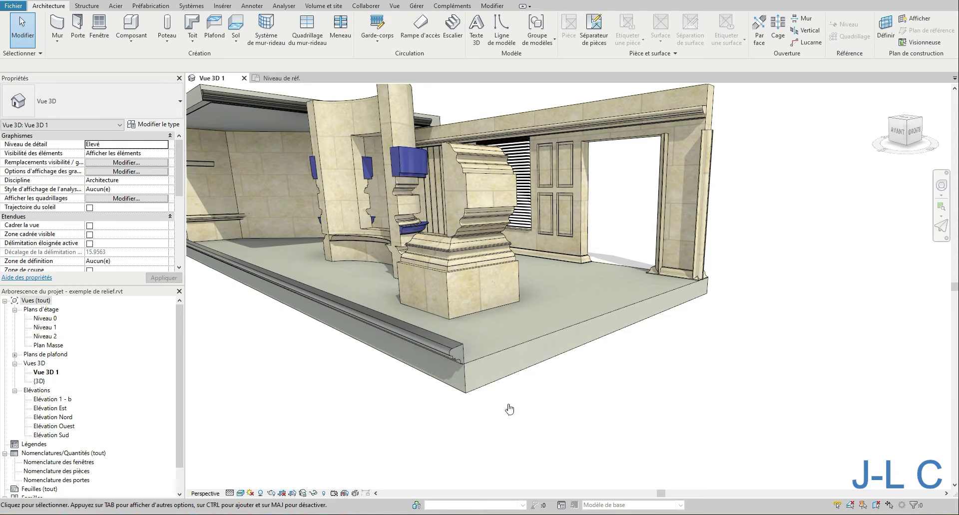
# Step: Set the profile of the front slab edge's Bord de dalle type to scotie droite : scotie droite and apply it
pyautogui.click(463, 355)
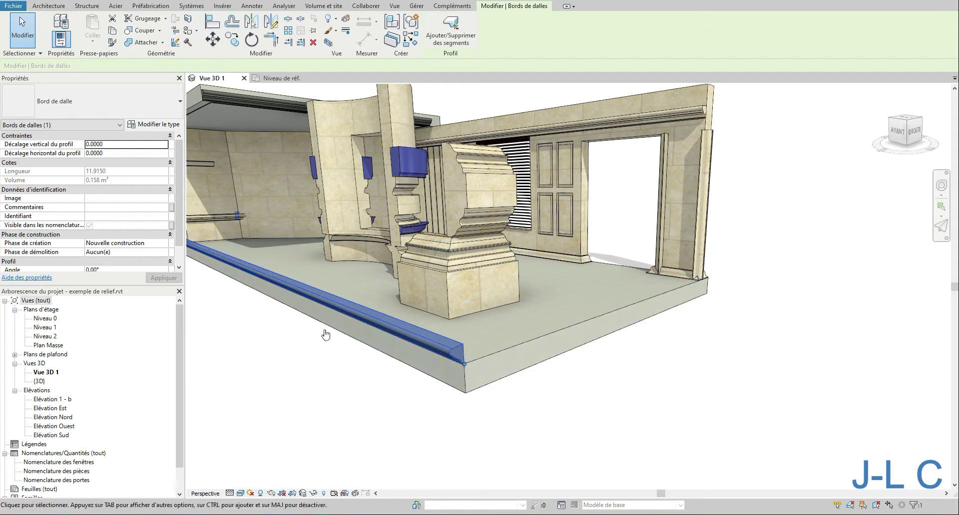
pyautogui.click(64, 104)
pyautogui.click(63, 102)
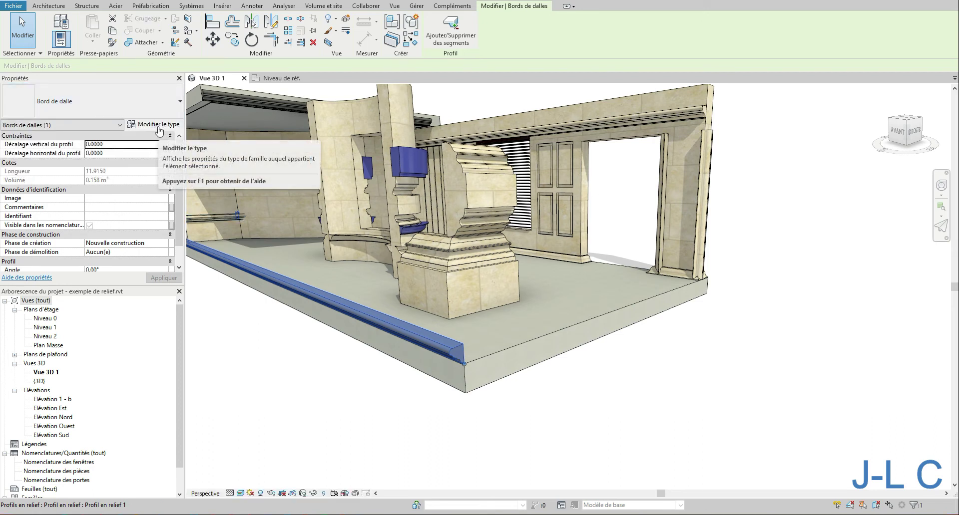
pyautogui.scroll(-1, 165, 200)
pyautogui.click(136, 126)
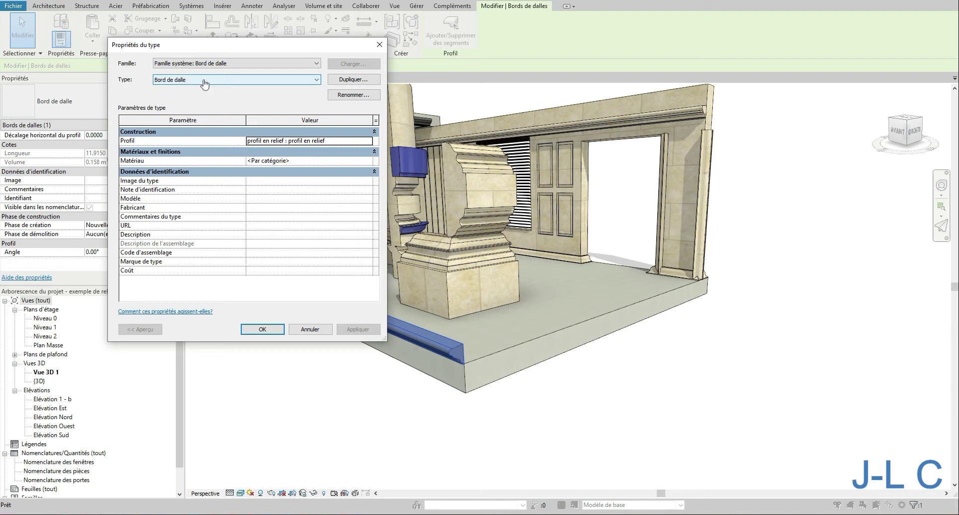
pyautogui.click(343, 99)
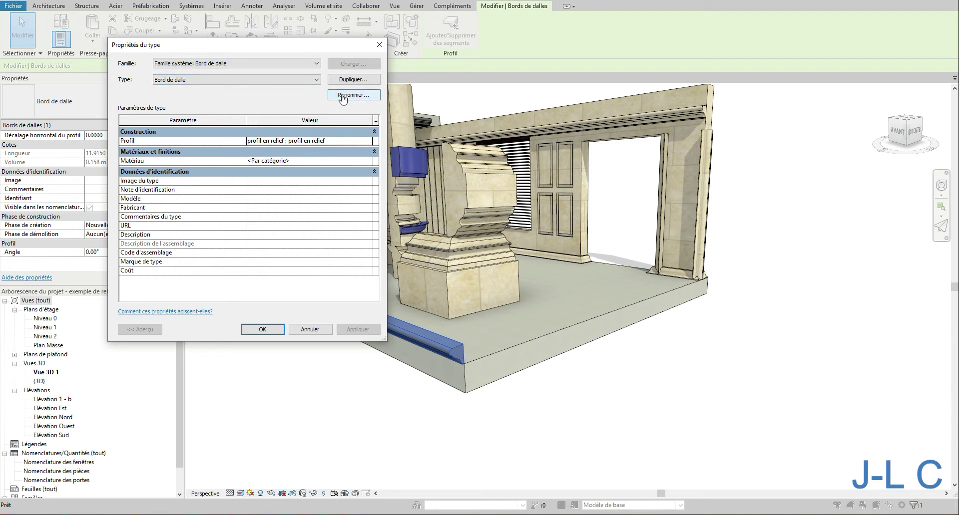
pyautogui.click(370, 142)
pyautogui.click(370, 142)
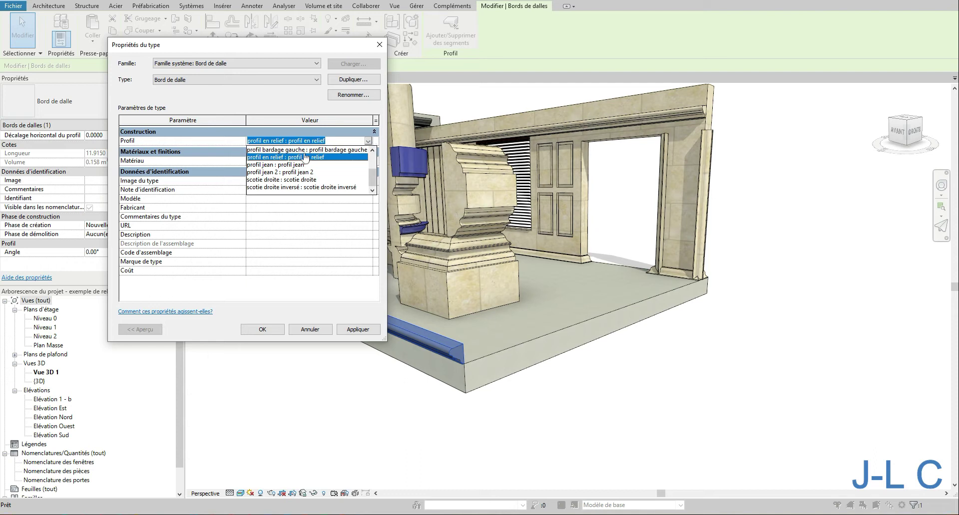
pyautogui.click(252, 180)
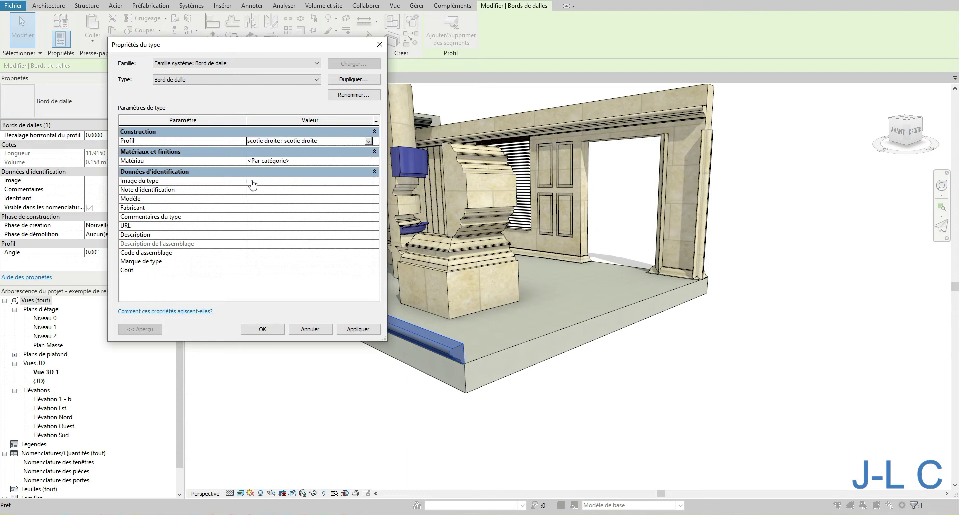
pyautogui.click(360, 333)
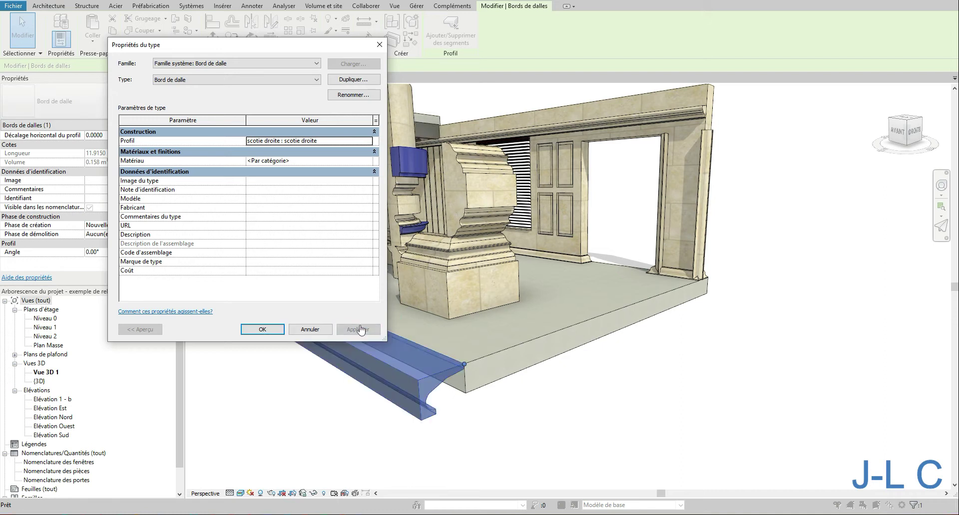
# Step: Change the Bord de dalle type's profile to scotie droite inversé : scotie droite inversé and accept the type properties
pyautogui.click(369, 142)
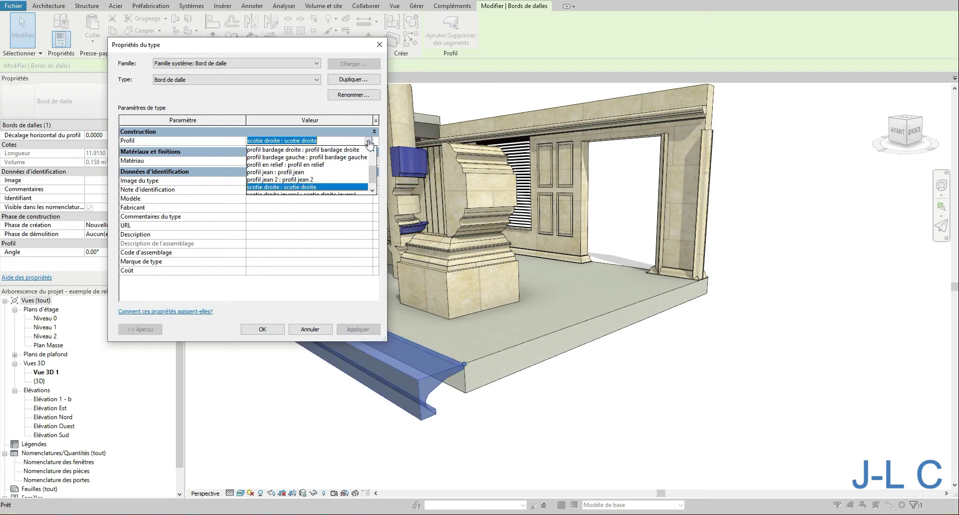
pyautogui.click(302, 194)
pyautogui.click(368, 328)
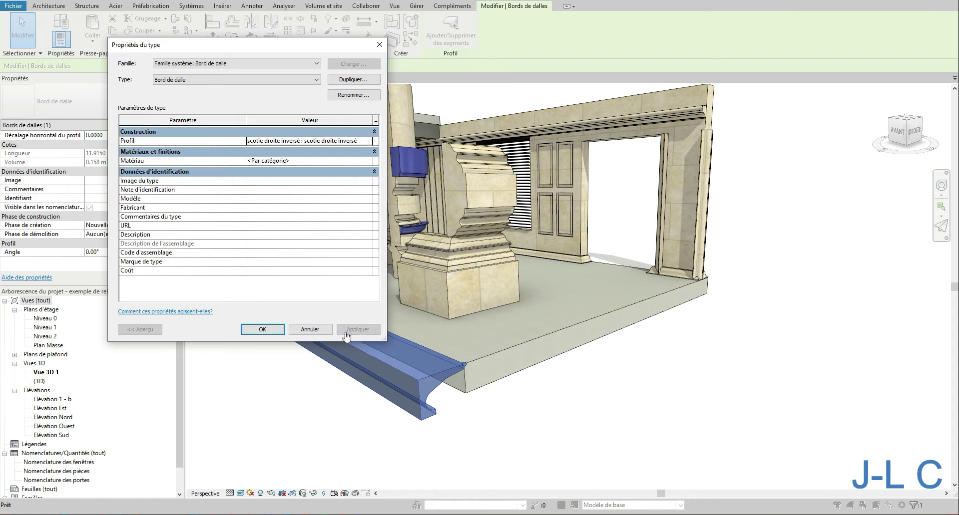
pyautogui.click(278, 331)
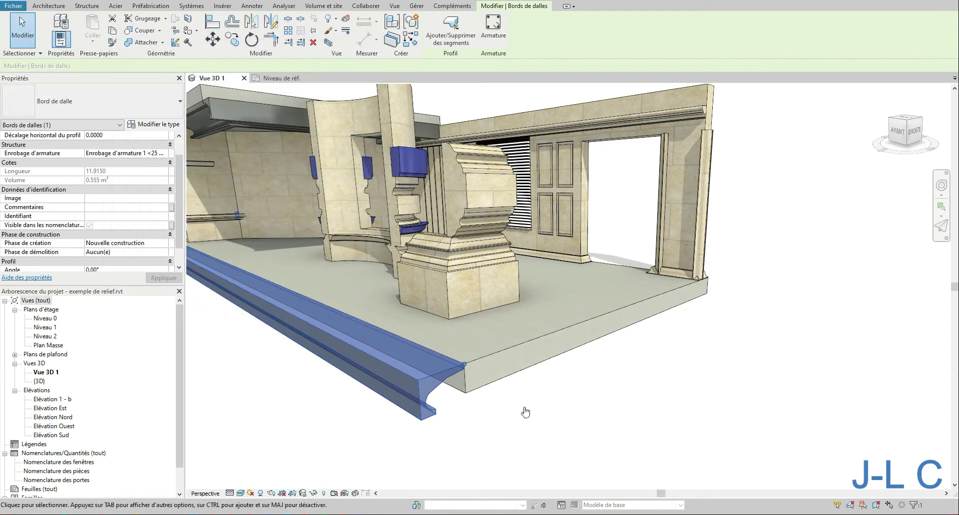
# Step: Set the front slab edge's type profile back to scotie droite : scotie droite and accept the type properties
pyautogui.click(527, 411)
pyautogui.moveTo(528, 410); pyautogui.dragTo(593, 372, button='middle')
pyautogui.click(469, 351)
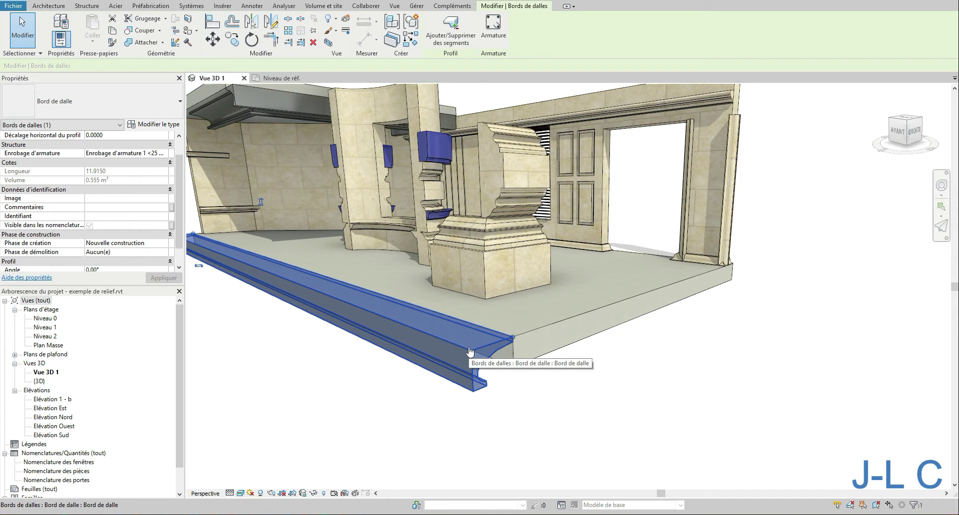
pyautogui.click(154, 125)
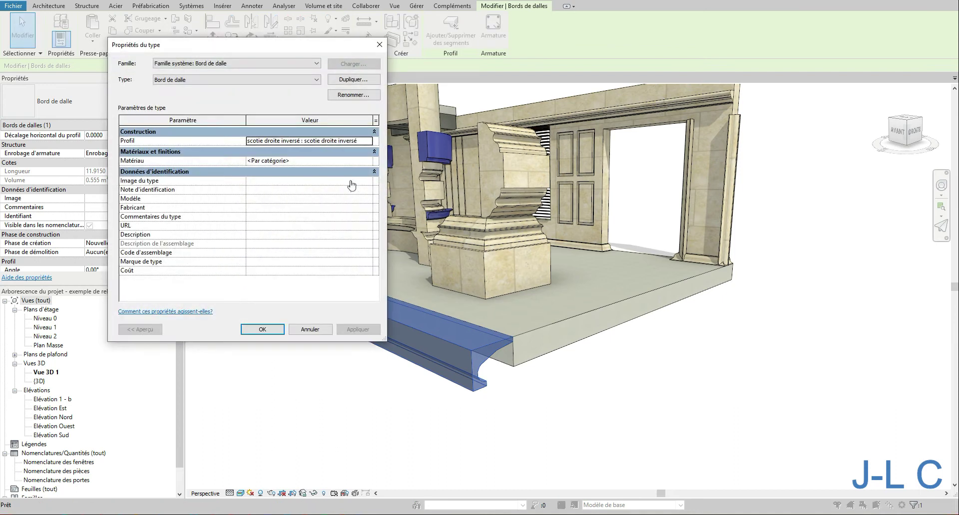
pyautogui.click(370, 141)
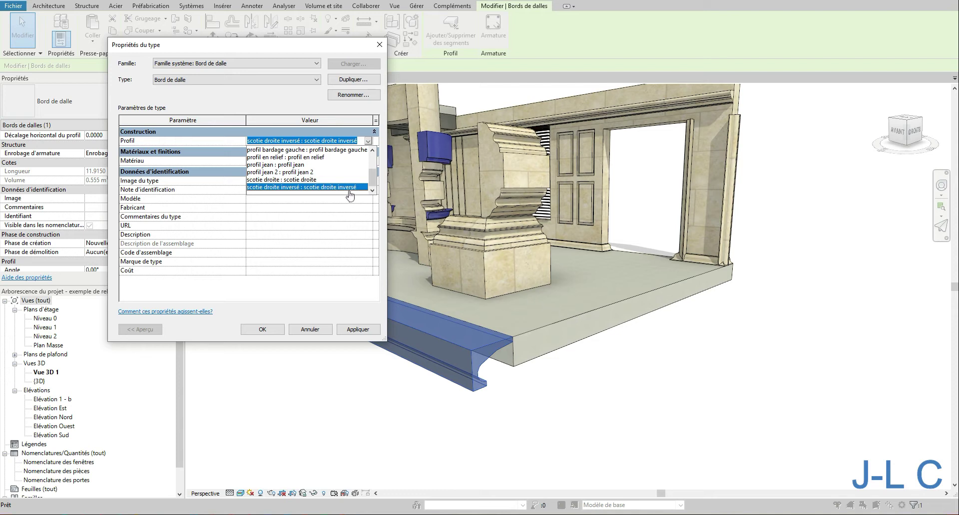
pyautogui.click(315, 180)
pyautogui.click(352, 329)
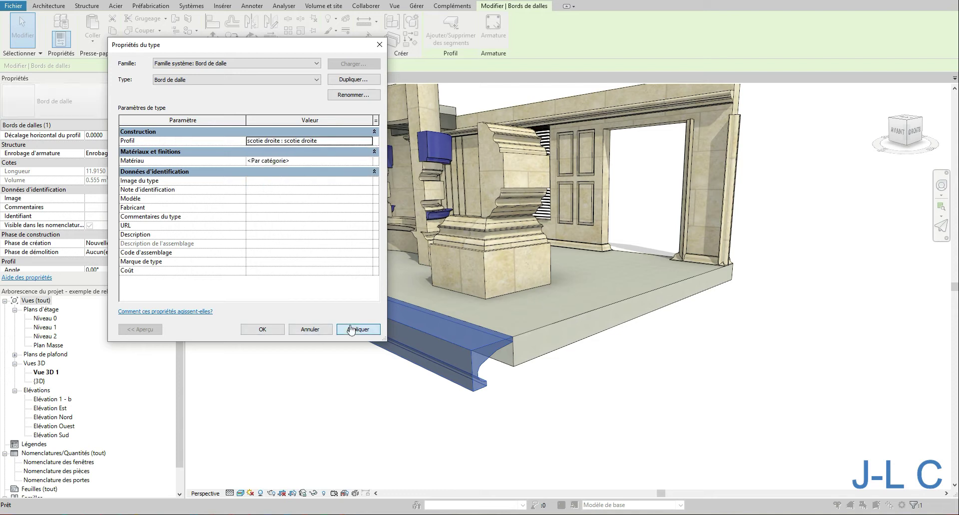
pyautogui.click(274, 330)
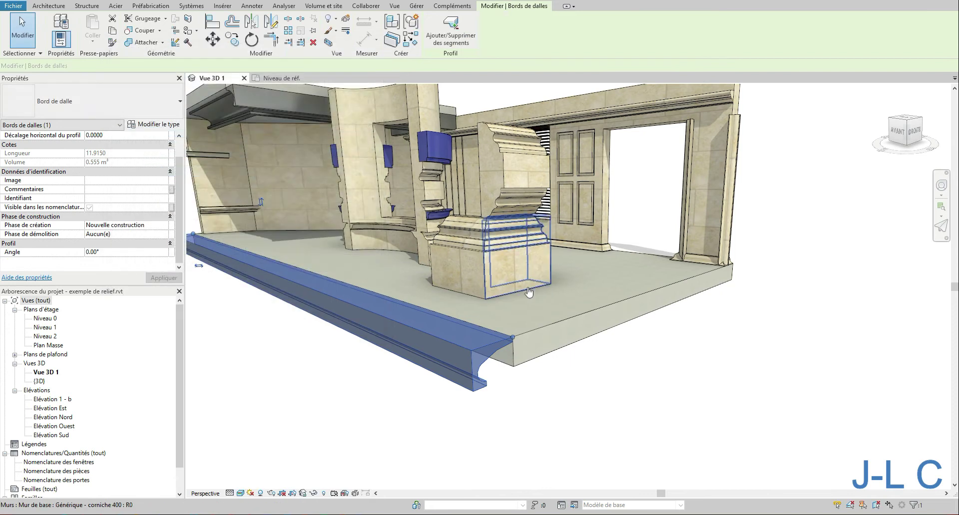
# Step: Undo the last changes in the scotie droite inversé family and reload it into the project, replacing the existing version and its parameter values
pyautogui.click(280, 78)
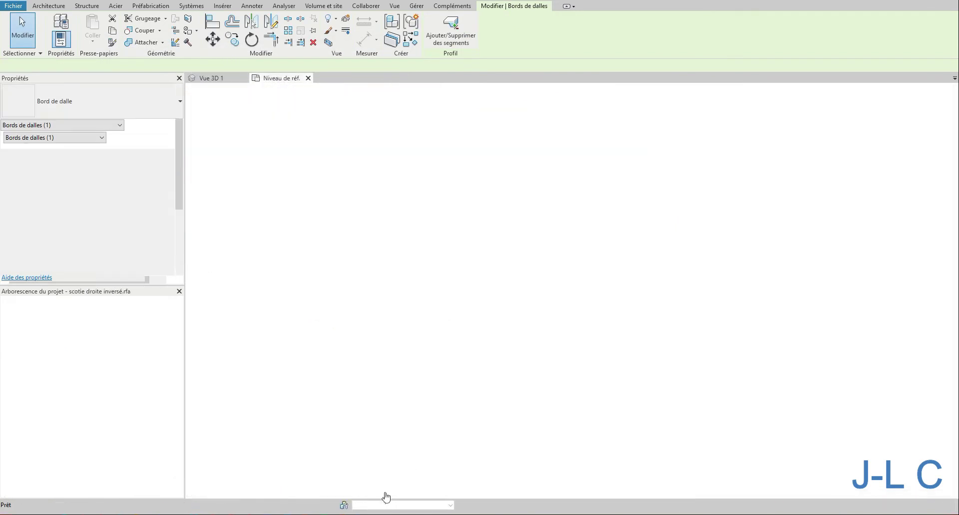
pyautogui.moveTo(406, 435)
pyautogui.mouseDown(button='middle')
pyautogui.moveTo(426, 314)
pyautogui.moveTo(444, 356)
pyautogui.mouseUp(button='middle')
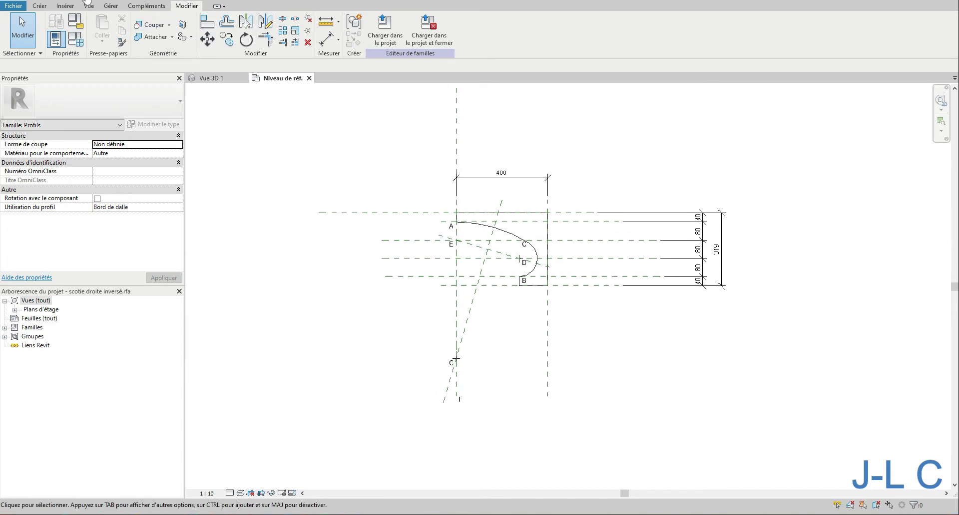
pyautogui.click(77, 0)
pyautogui.click(76, 0)
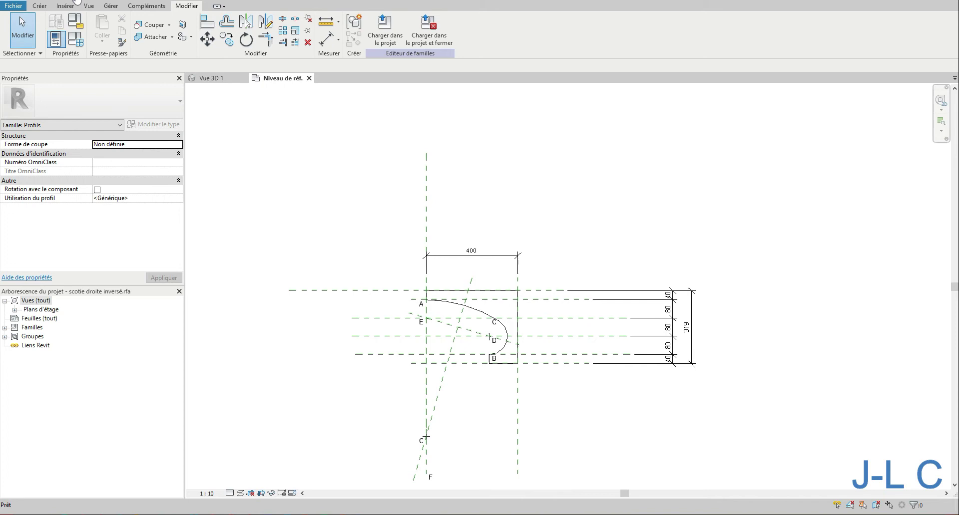
pyautogui.click(76, 0)
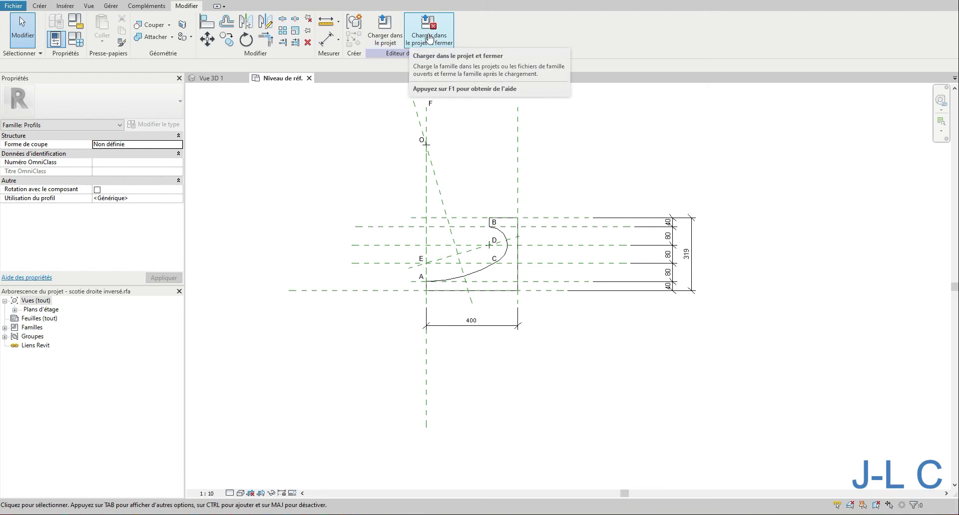
pyautogui.click(428, 39)
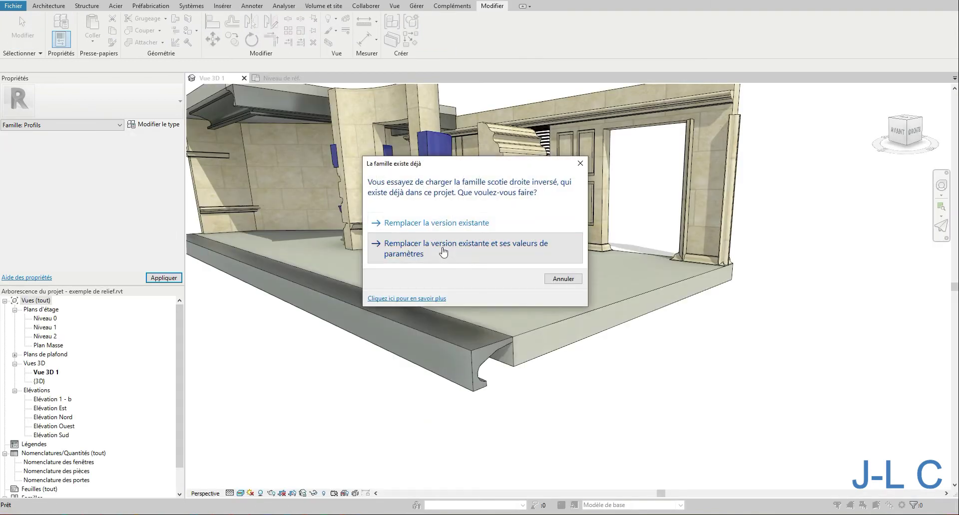
pyautogui.click(443, 253)
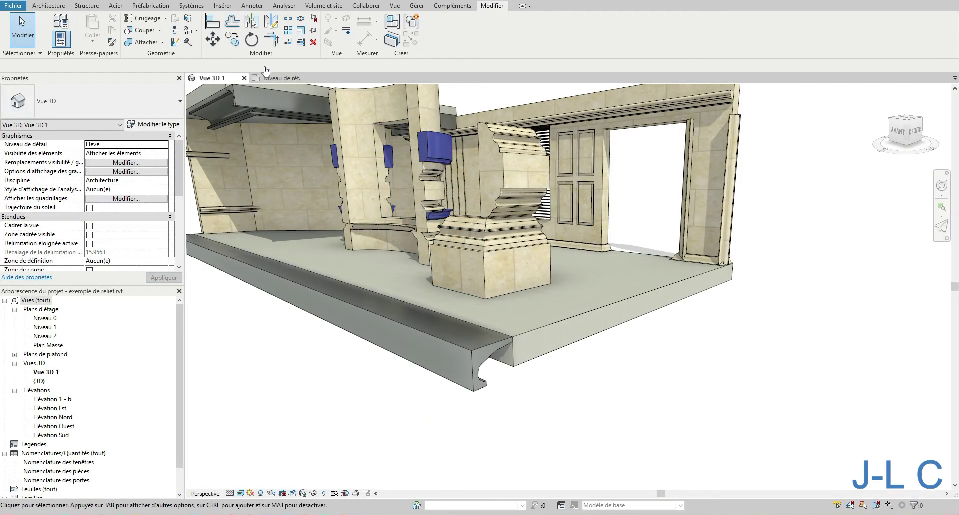
# Step: Mirror the scotie droite inversé profile about its vertical reference plane without copying and reload it into the project, replacing the existing version and its parameter values
pyautogui.click(304, 86)
pyautogui.click(302, 80)
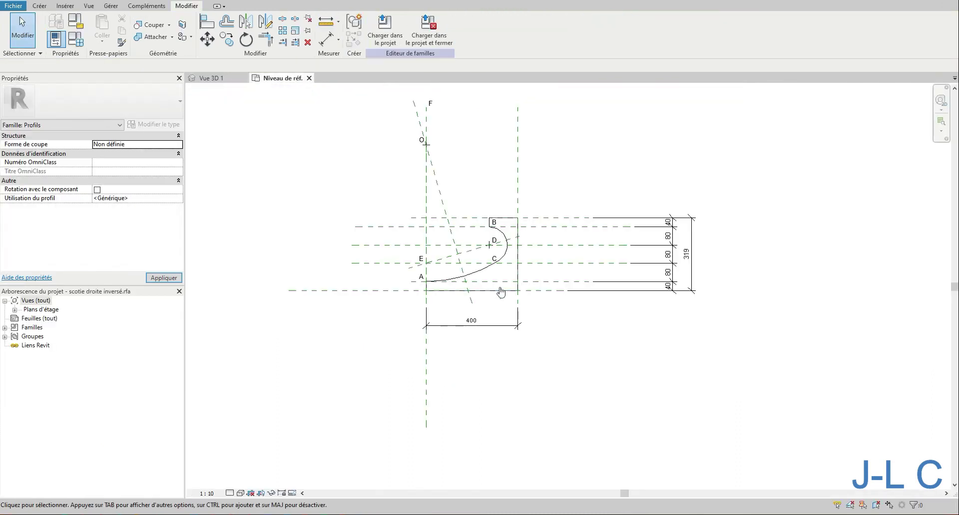
pyautogui.moveTo(306, 90)
pyautogui.mouseDown()
pyautogui.moveTo(669, 380)
pyautogui.moveTo(744, 407)
pyautogui.moveTo(735, 408)
pyautogui.mouseUp()
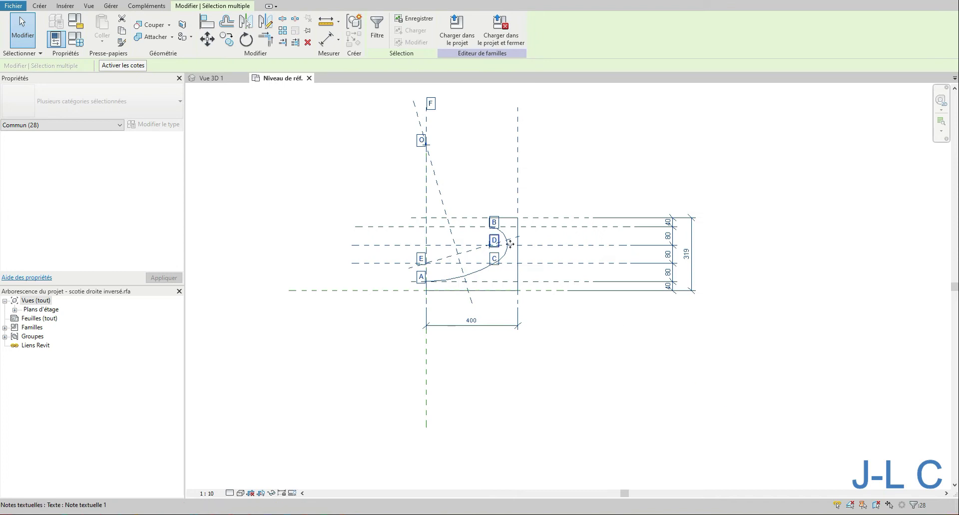
pyautogui.click(248, 26)
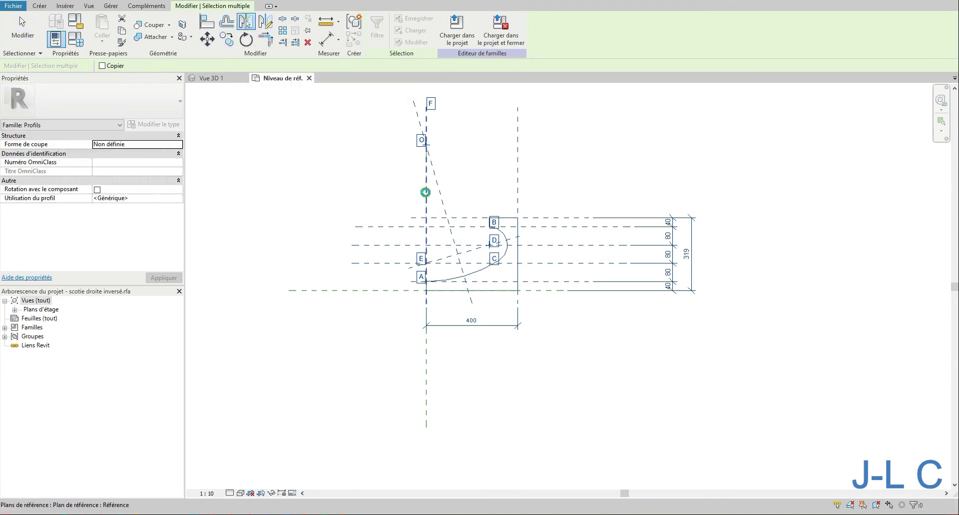
pyautogui.click(425, 192)
pyautogui.press('Escape')
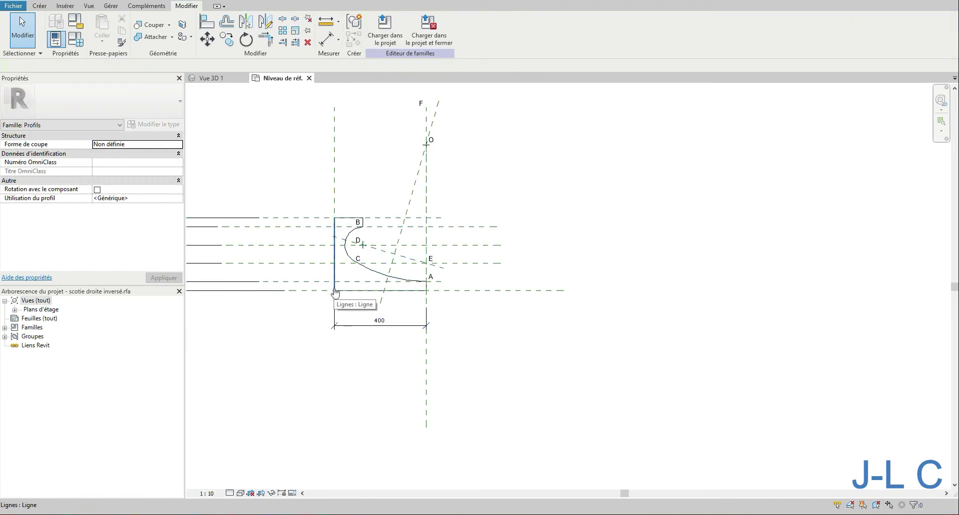
pyautogui.click(391, 29)
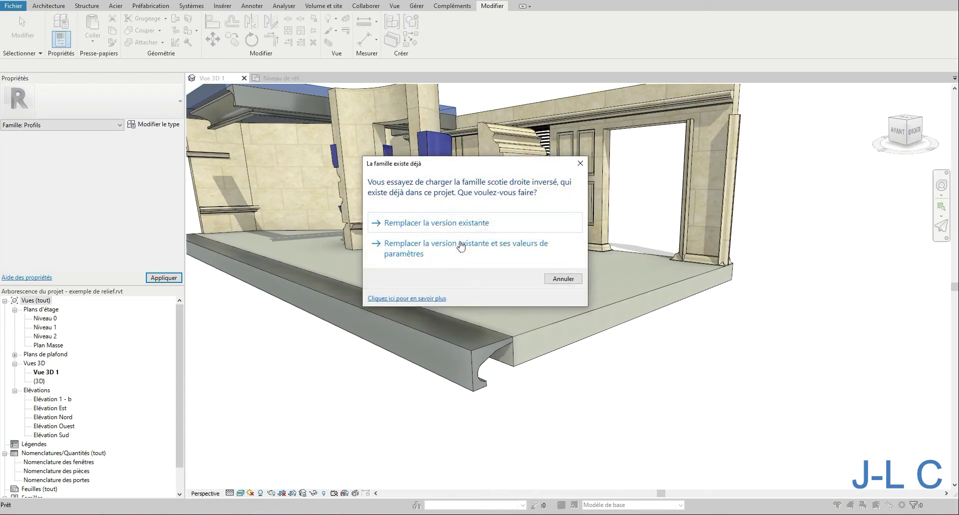
pyautogui.click(441, 250)
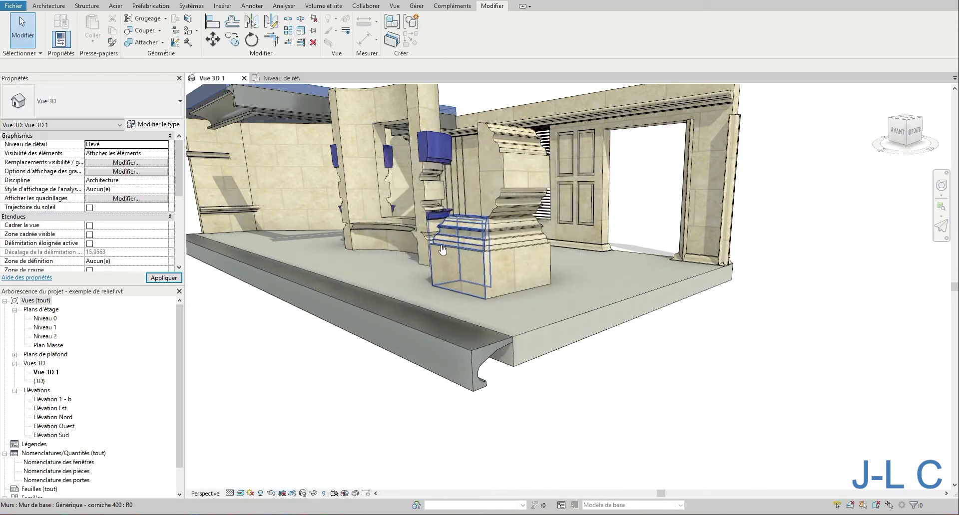
# Step: Flip the slab edge along the front of the floor slab to the opposite side of its edge
pyautogui.click(471, 353)
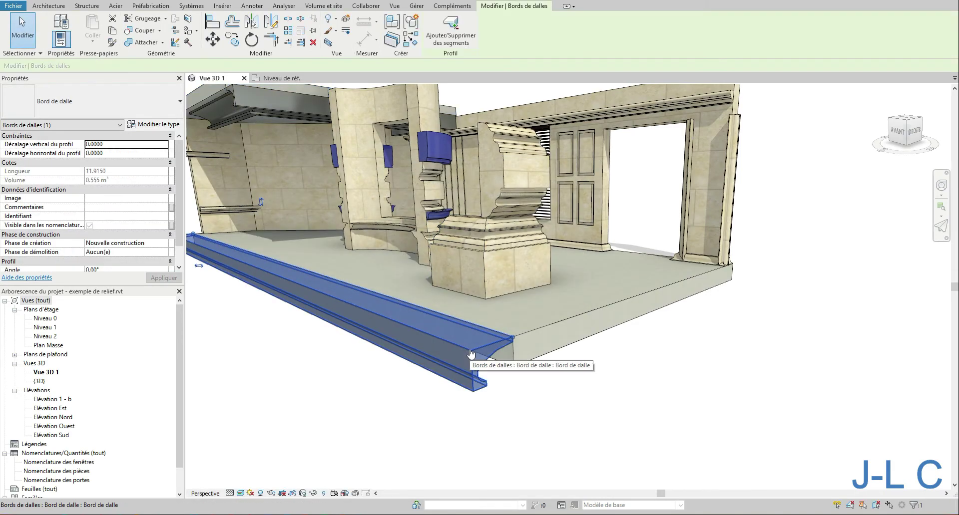
pyautogui.click(199, 268)
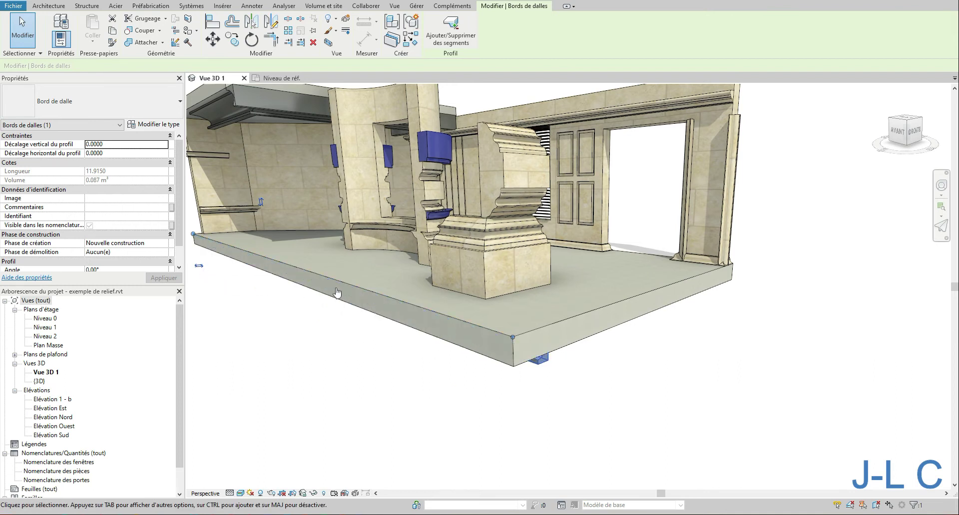
# Step: Set the flipped slab edge's horizontal profile offset to 400 mm, inspect it in 3D and clear the selection
pyautogui.click(115, 146)
pyautogui.click(281, 79)
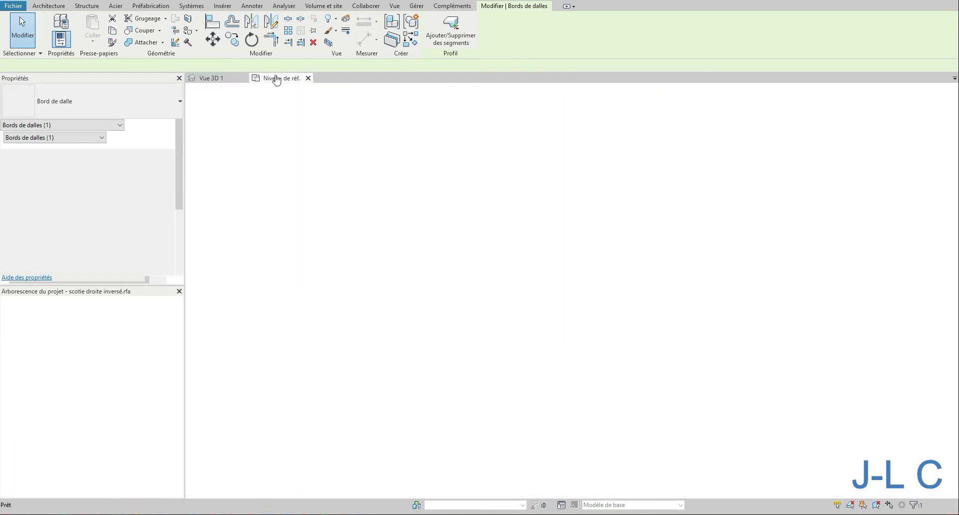
pyautogui.click(240, 79)
pyautogui.click(546, 372)
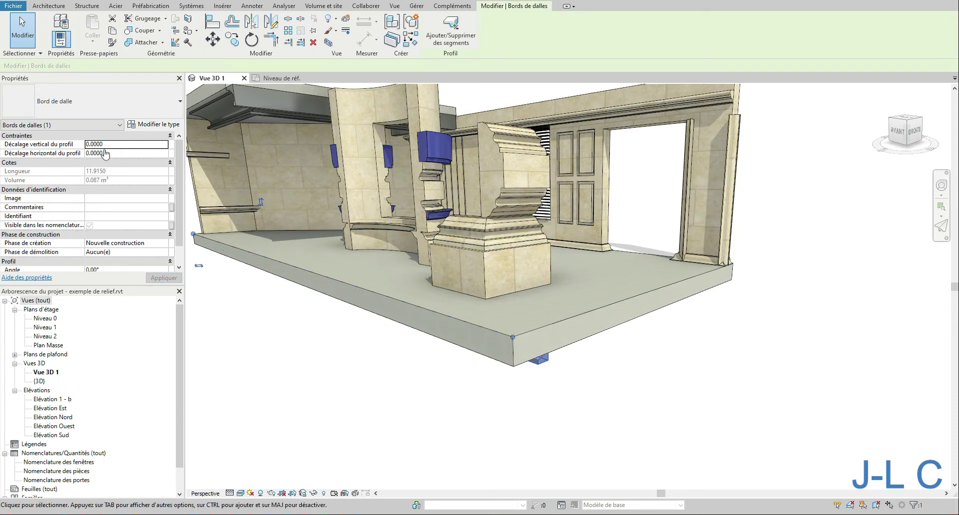
pyautogui.click(114, 153)
pyautogui.write('400mm')
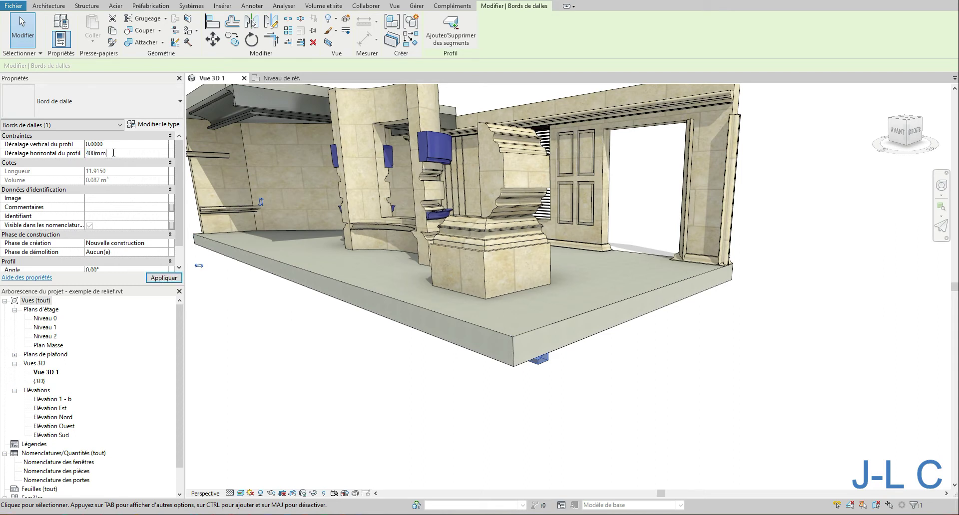
pyautogui.press('Return')
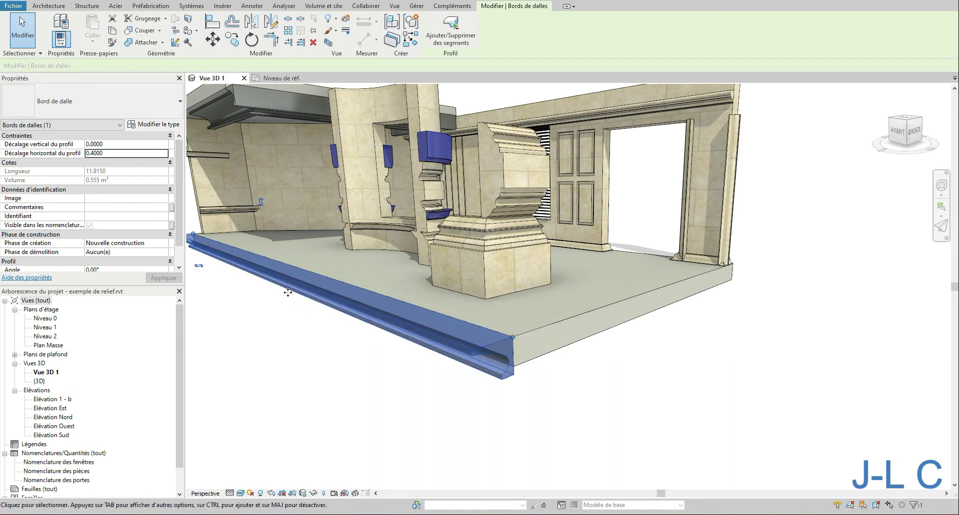
pyautogui.moveTo(290, 299); pyautogui.dragTo(433, 294, button='middle')
pyautogui.keyDown('shift'); pyautogui.moveTo(532, 324); pyautogui.dragTo(497, 321, button='middle'); pyautogui.keyUp('shift')
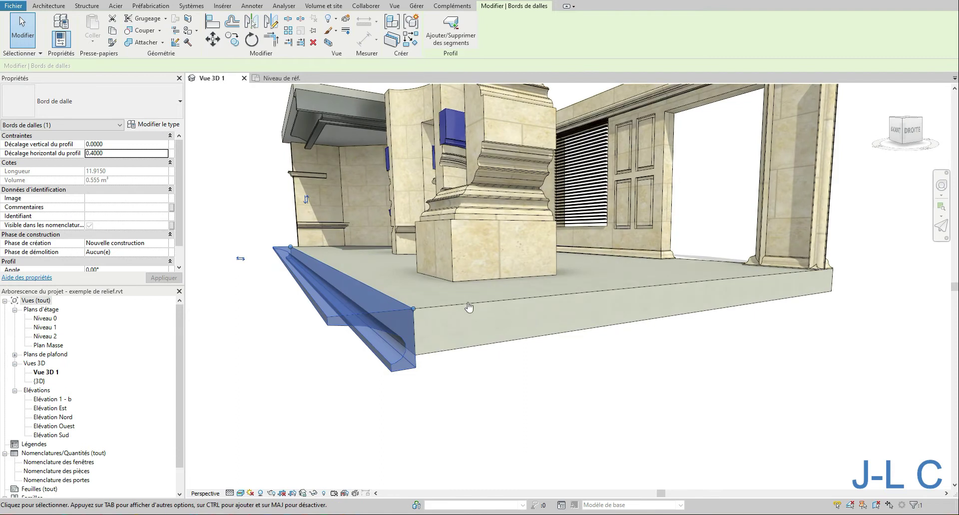
pyautogui.scroll(-5, 439, 295)
pyautogui.keyDown('shift'); pyautogui.moveTo(440, 294); pyautogui.dragTo(468, 272, button='middle'); pyautogui.keyUp('shift')
pyautogui.scroll(3, 433, 278)
pyautogui.click(628, 393)
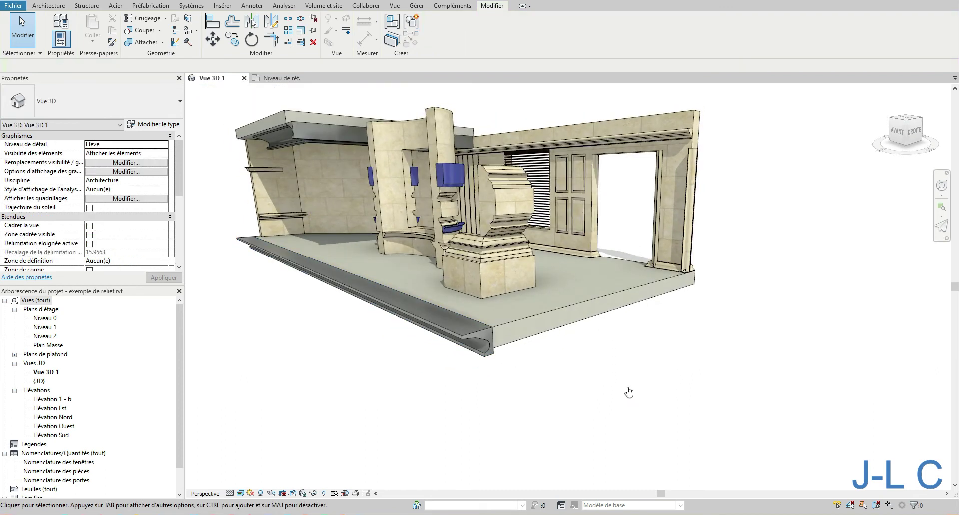
# Step: Copy the BRFV material name from the floor slab's layer structure, preview the assembly and close the type settings without changes
pyautogui.click(569, 313)
pyautogui.click(153, 124)
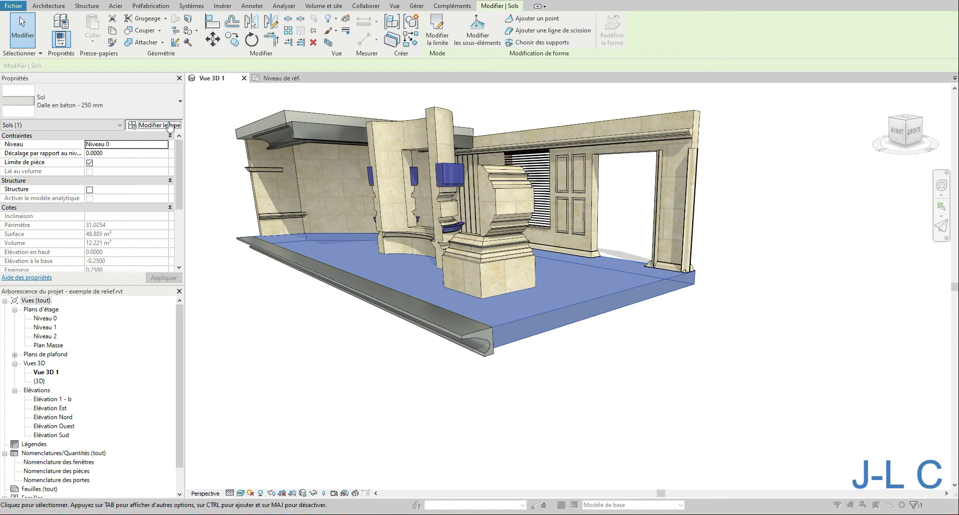
pyautogui.click(295, 142)
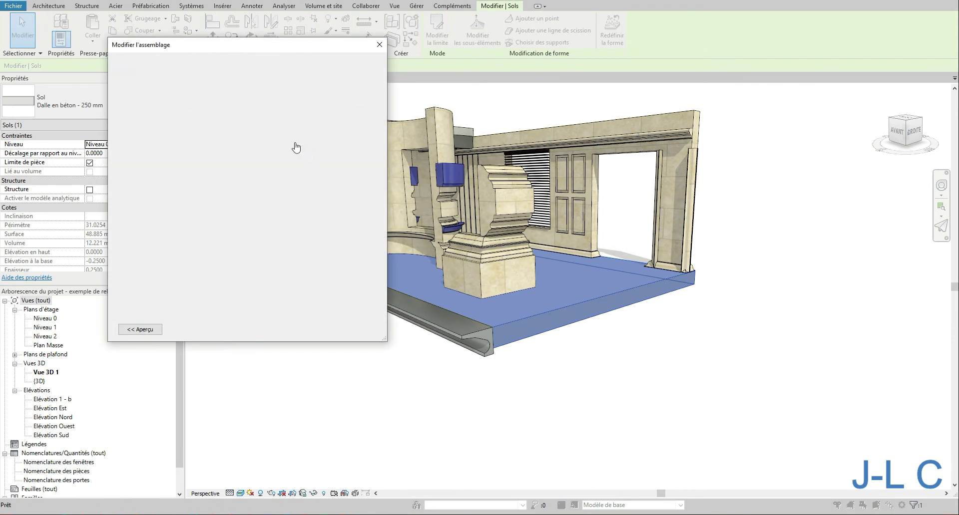
pyautogui.click(205, 162)
pyautogui.hotkey('ctrl', 'c')
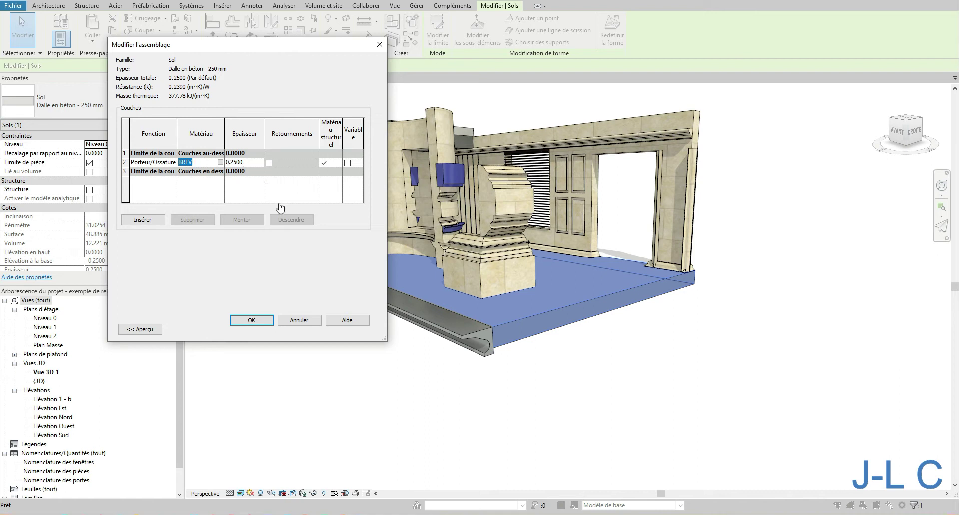
pyautogui.click(140, 330)
pyautogui.click(152, 330)
pyautogui.click(148, 340)
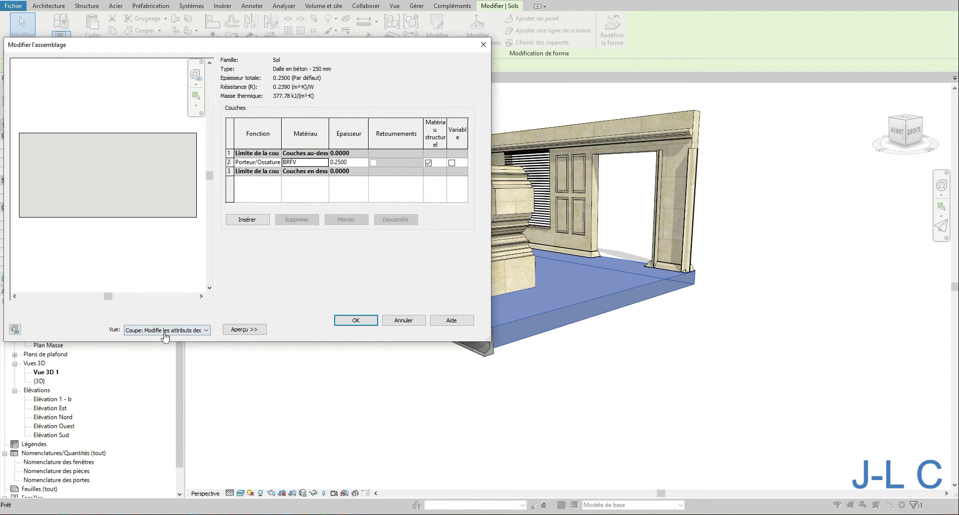
pyautogui.click(417, 321)
pyautogui.click(409, 325)
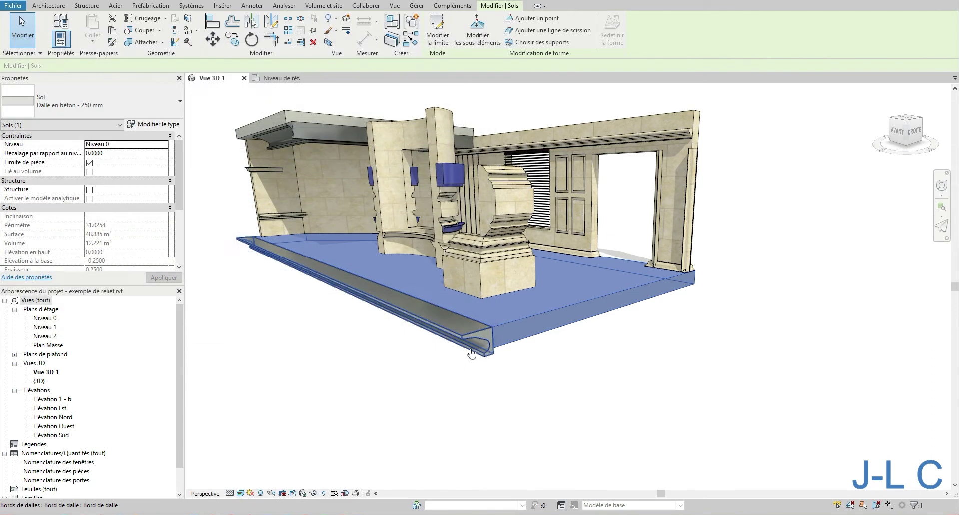
# Step: Assign the copied BRFV material to the slab edge type used along the front of the floor slab
pyautogui.click(470, 355)
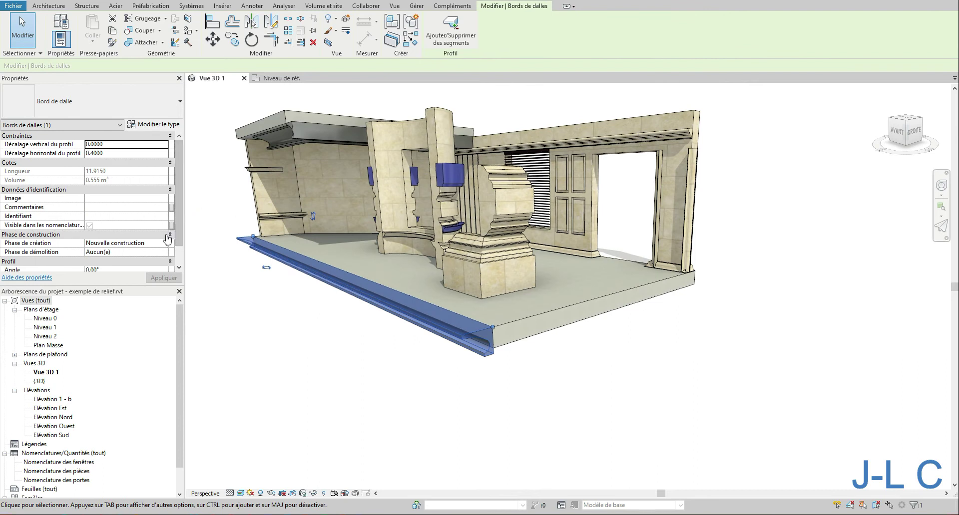
pyautogui.scroll(-1, 179, 225)
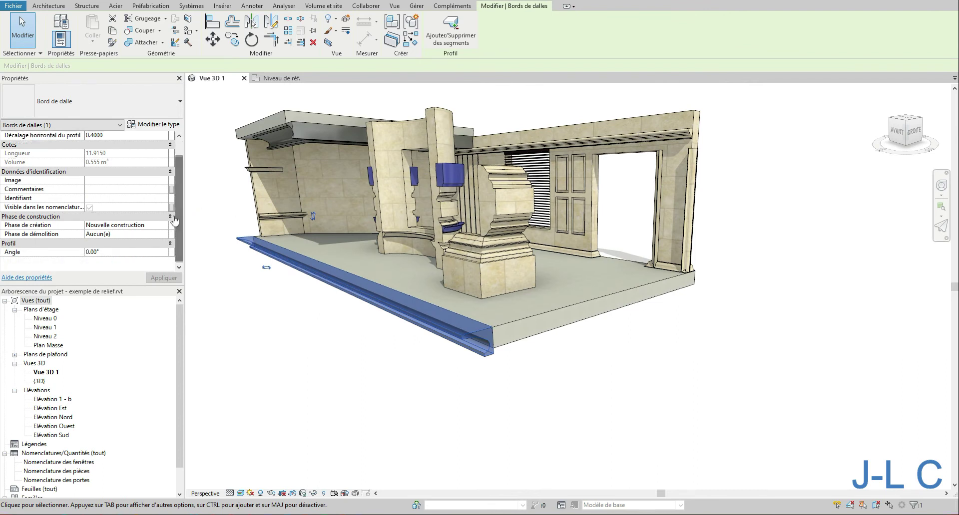
pyautogui.click(167, 126)
pyautogui.click(305, 161)
pyautogui.hotkey('ctrl', 'v')
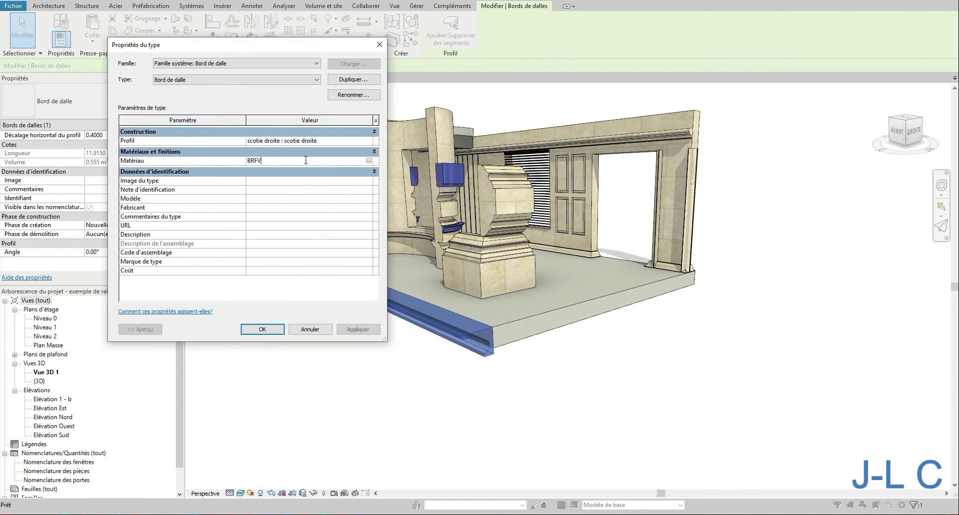
pyautogui.click(365, 327)
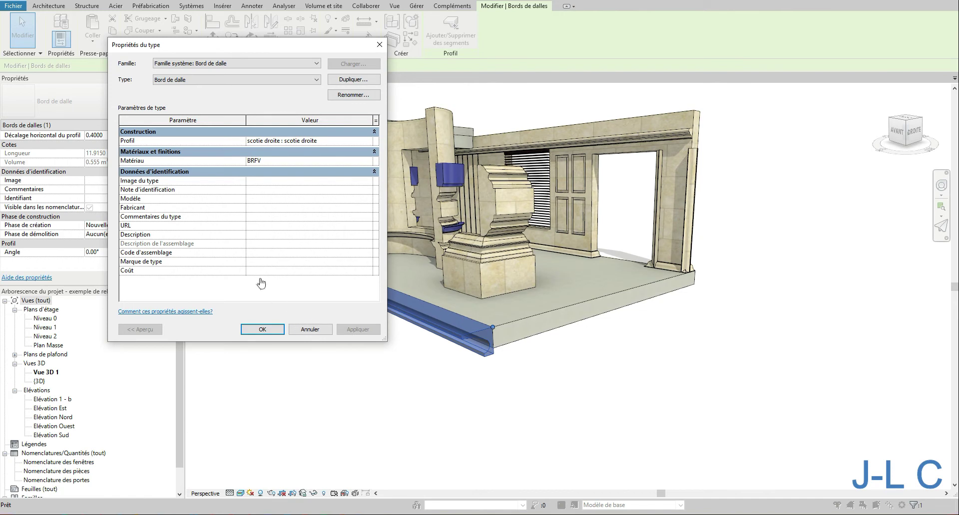
# Step: Try a profile angle of 45° on the slab edge along the front of the floor slab
pyautogui.click(114, 253)
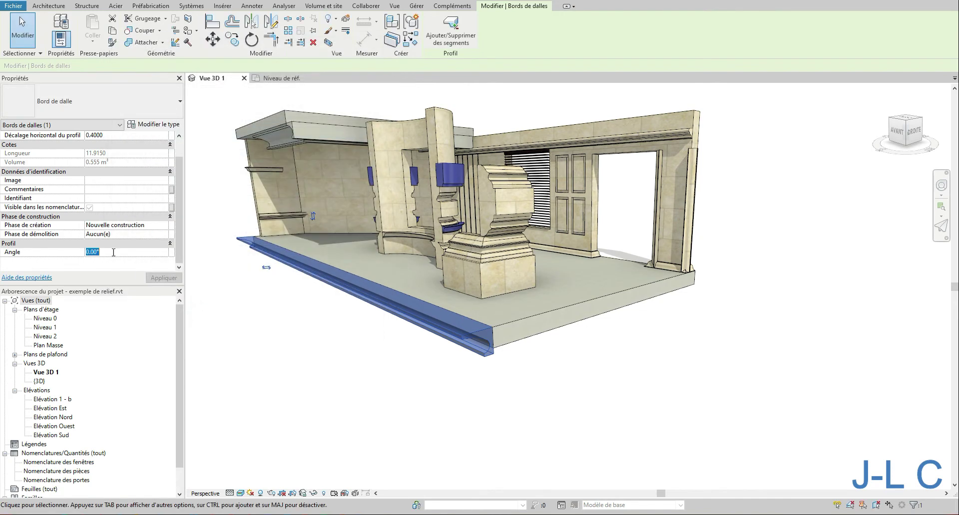
pyautogui.write('45')
pyautogui.press('Return')
pyautogui.click(164, 278)
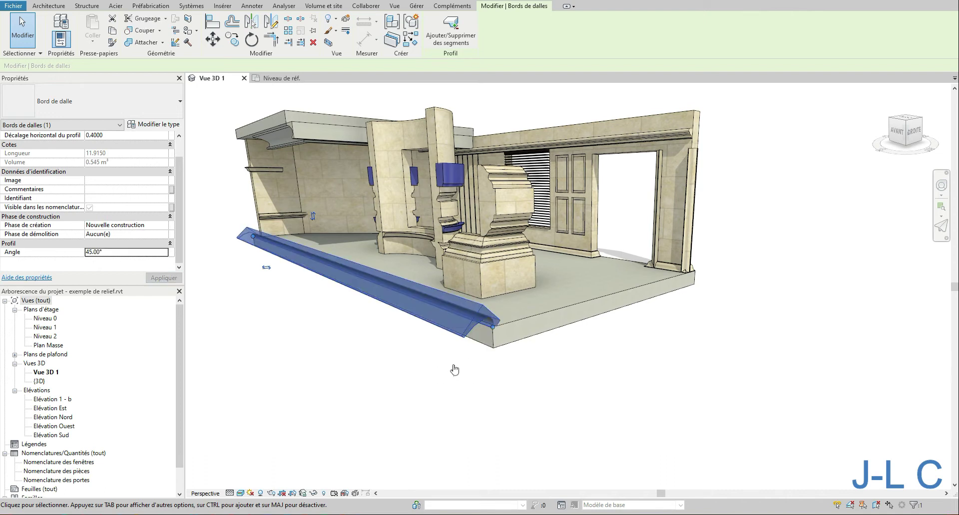
pyautogui.keyDown('shift'); pyautogui.moveTo(458, 370); pyautogui.dragTo(430, 366, button='middle'); pyautogui.keyUp('shift')
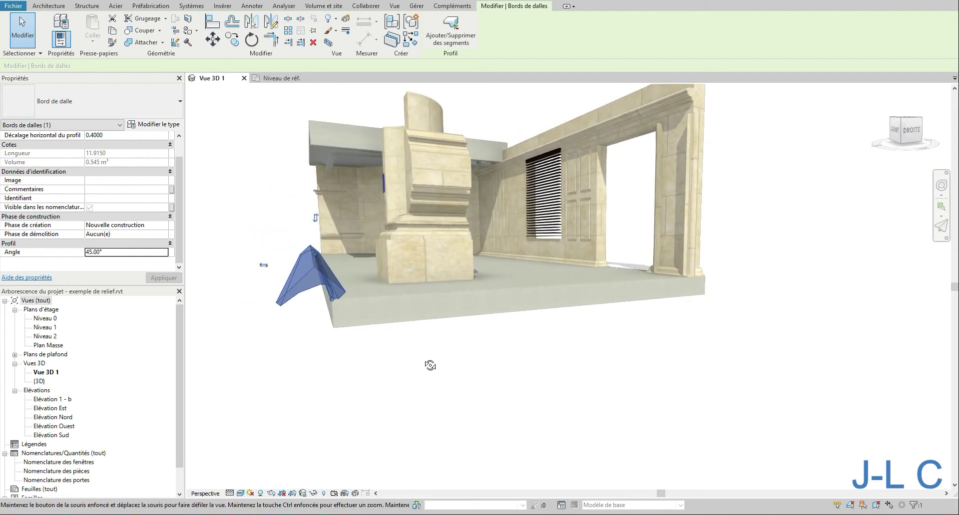
# Step: Try a profile angle of -45° on the front slab edge and reset the angle to 0°
pyautogui.click(129, 254)
pyautogui.press('Home')
pyautogui.write('-')
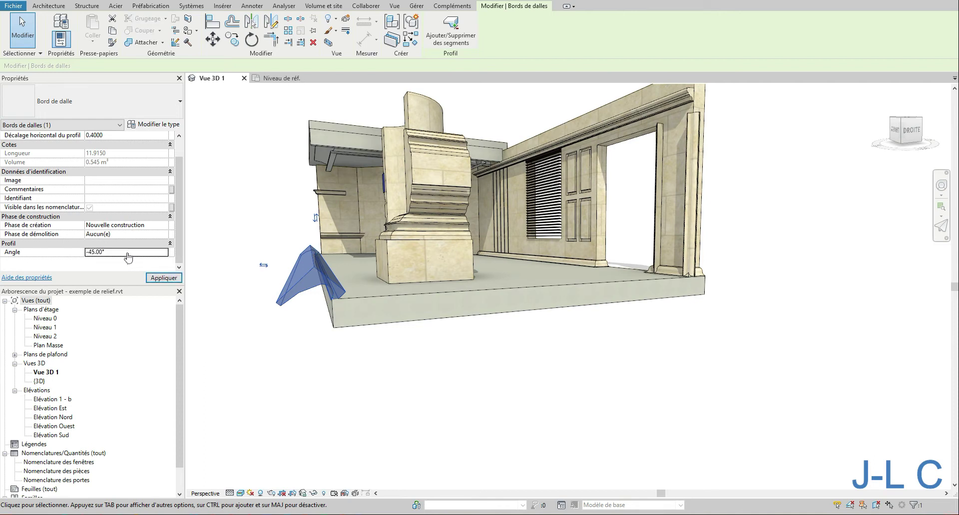
pyautogui.click(162, 279)
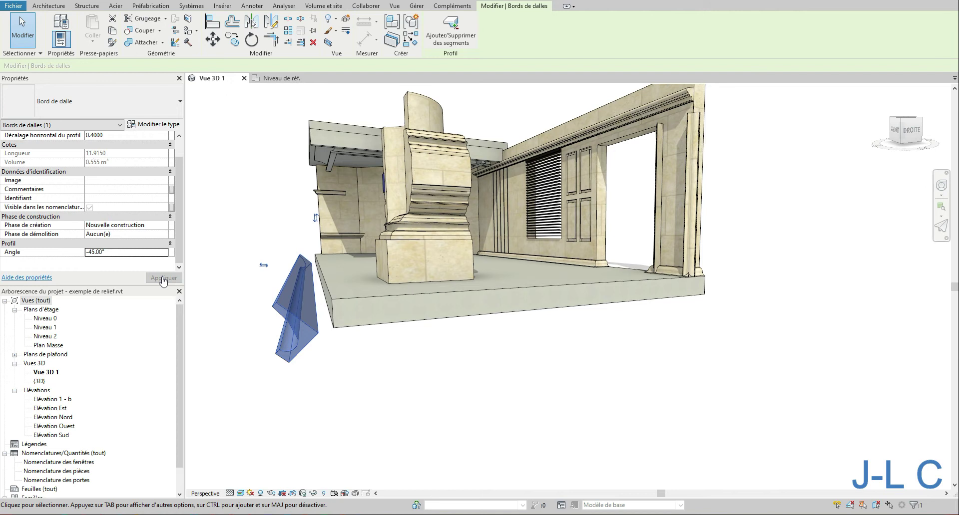
pyautogui.click(116, 252)
pyautogui.write('0')
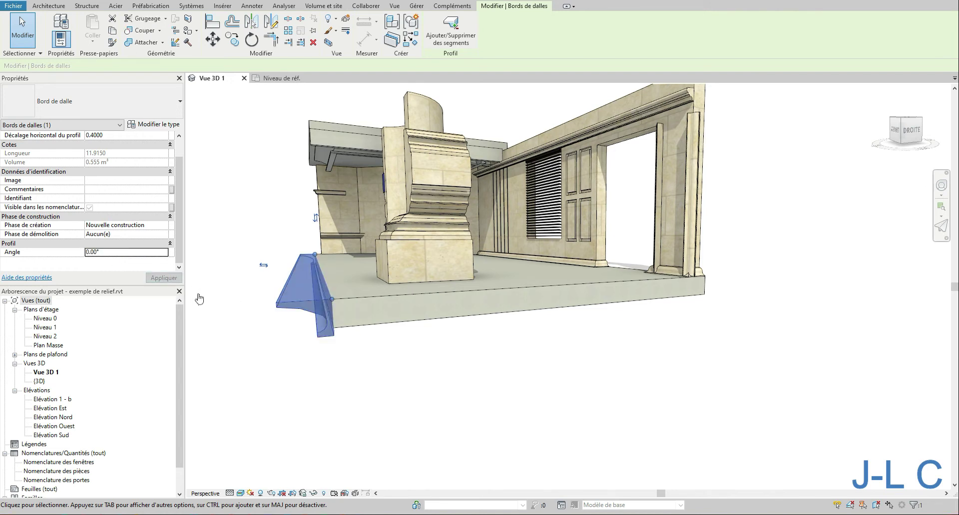
# Step: Extend the selected slab edge profile along the adjoining floor edge on the doorway side using Add/Remove Segments
pyautogui.keyDown('shift'); pyautogui.moveTo(207, 302); pyautogui.dragTo(258, 318, button='middle'); pyautogui.keyUp('shift')
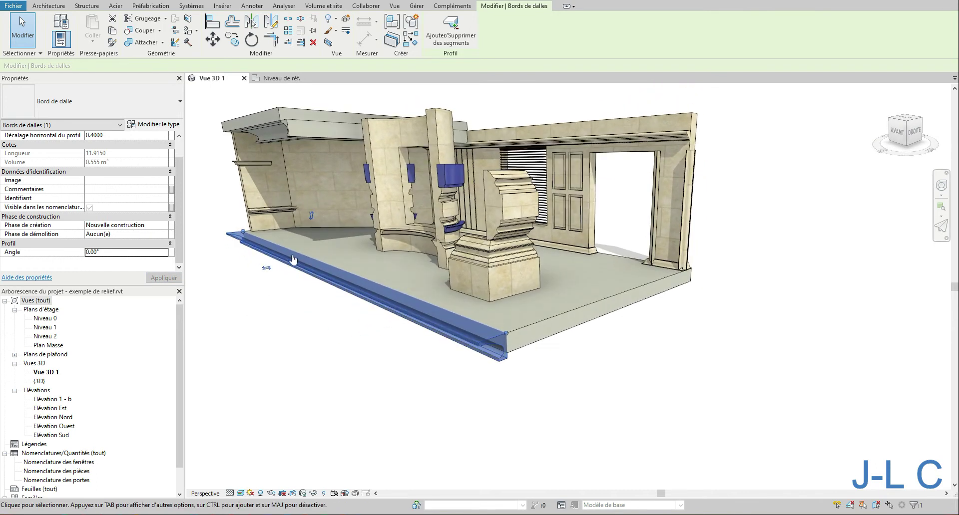
pyautogui.click(451, 29)
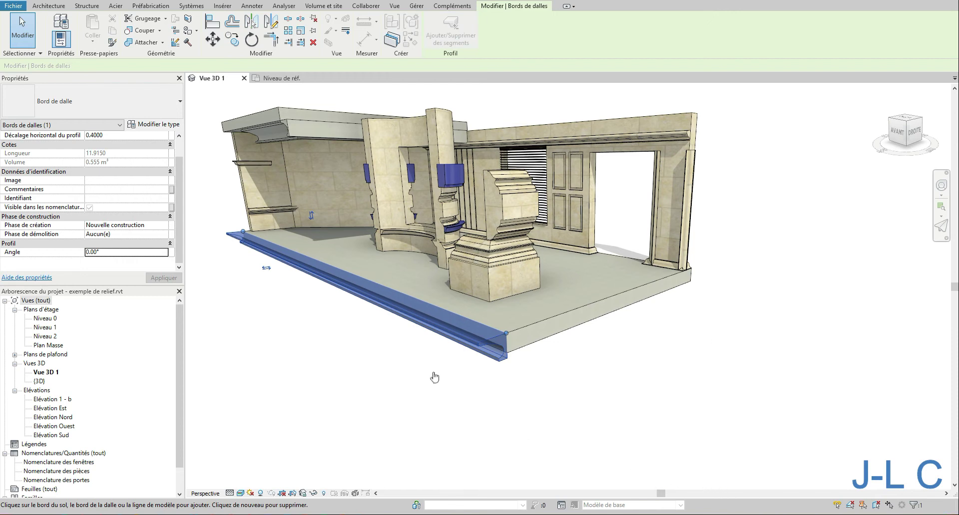
pyautogui.click(519, 335)
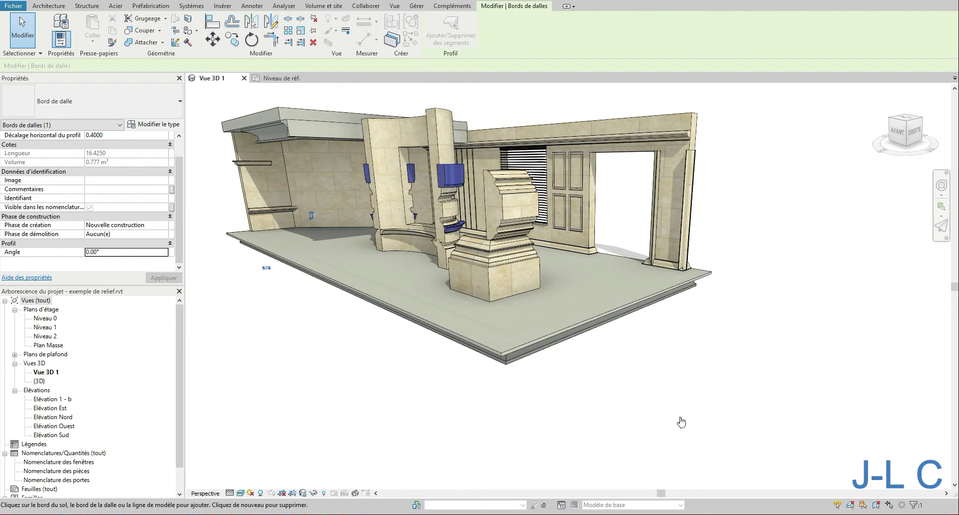
pyautogui.keyDown('shift'); pyautogui.moveTo(664, 413); pyautogui.dragTo(609, 387, button='middle'); pyautogui.keyUp('shift')
pyautogui.press('Escape')
pyautogui.keyDown('shift'); pyautogui.moveTo(516, 325); pyautogui.dragTo(560, 382, button='middle'); pyautogui.keyUp('shift')
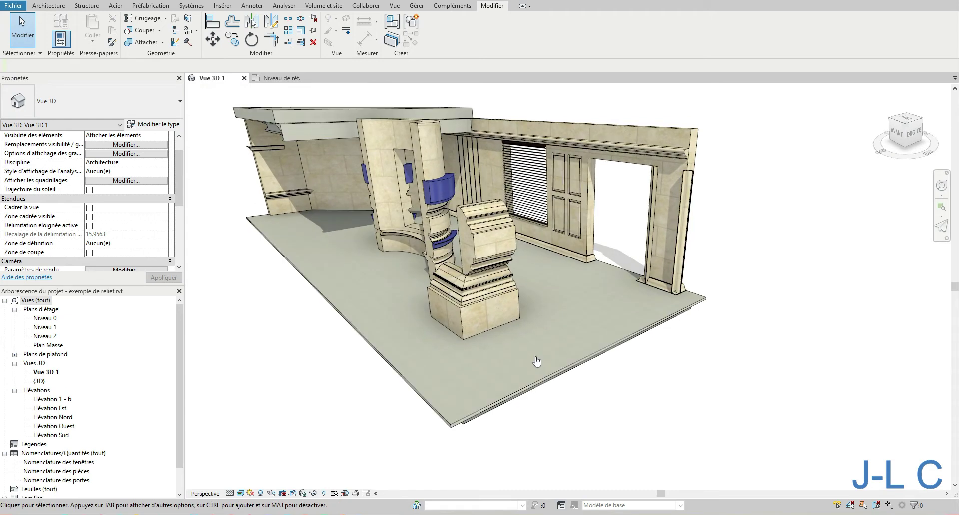
pyautogui.click(538, 381)
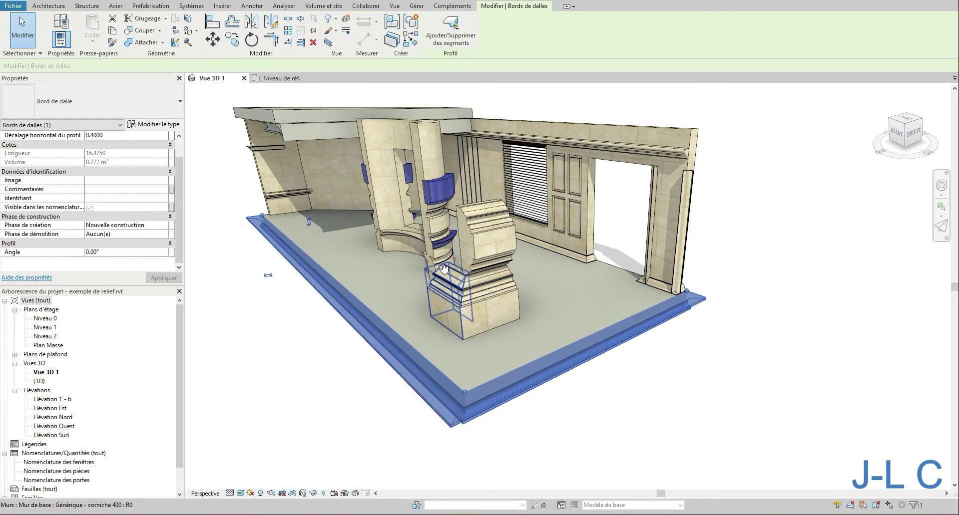
pyautogui.keyDown('shift'); pyautogui.moveTo(660, 331); pyautogui.dragTo(533, 229, button='middle'); pyautogui.keyUp('shift')
pyautogui.click(579, 304)
# Step: Open the structure of the "Générique - corniche 400 2" wall type above the pedestal and show its preview
pyautogui.scroll(4, 572, 328)
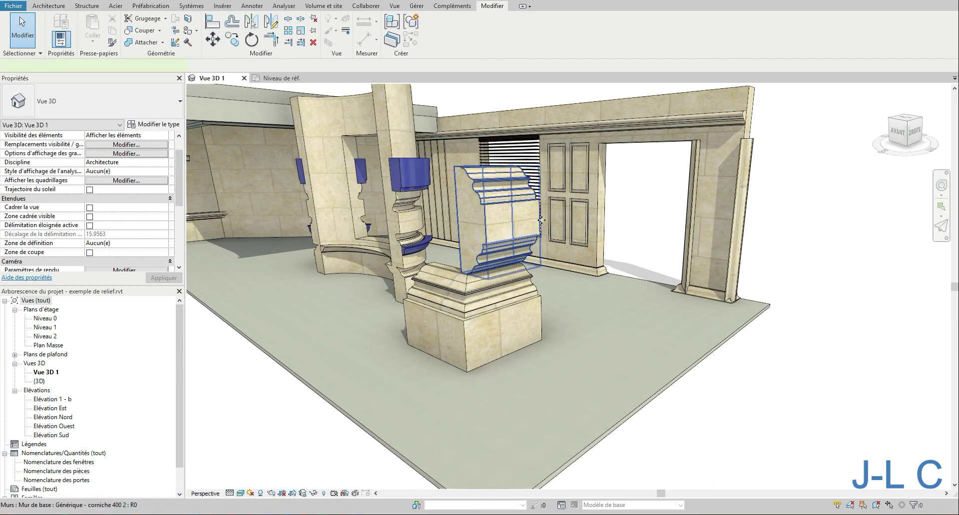
pyautogui.click(541, 220)
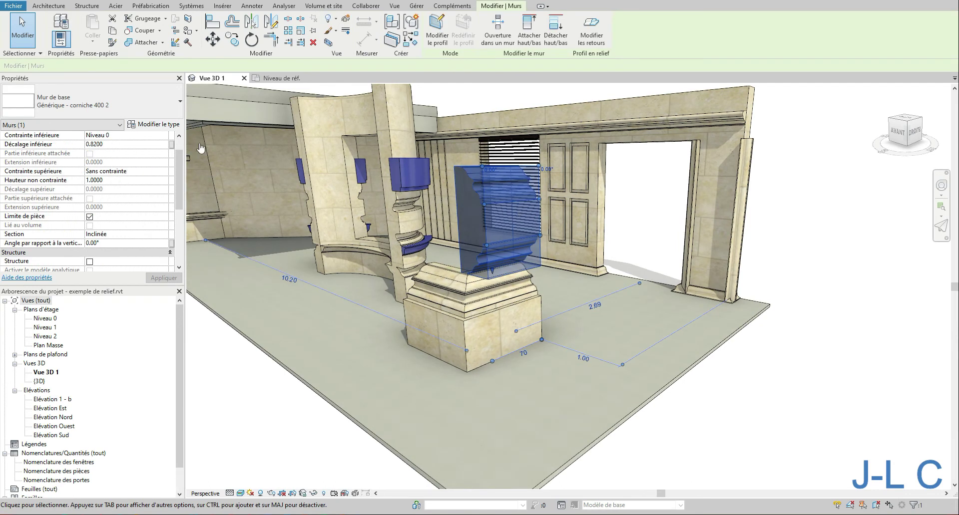
pyautogui.click(165, 127)
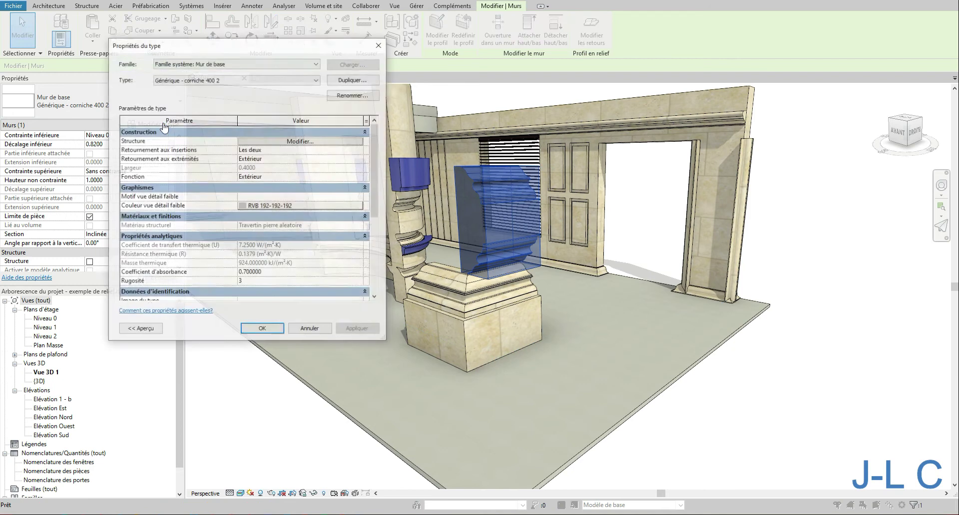
pyautogui.click(292, 135)
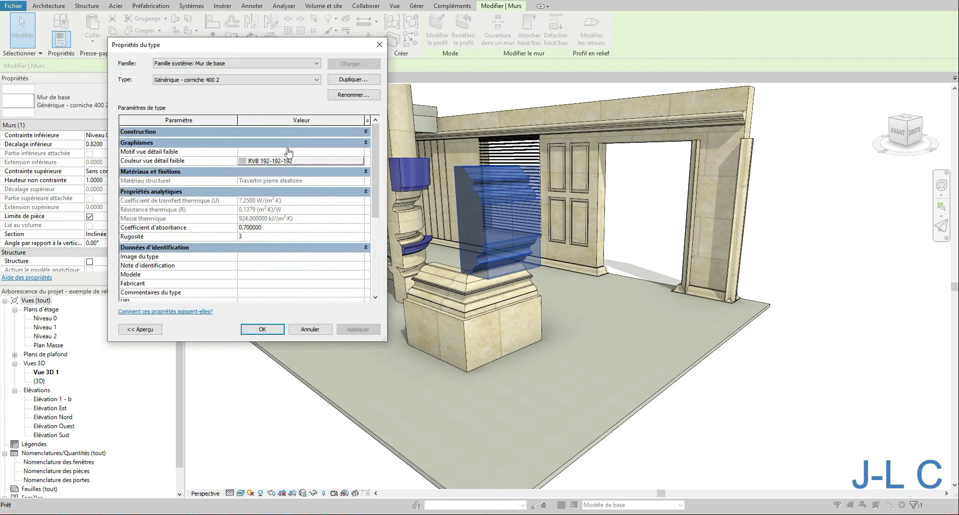
pyautogui.click(282, 132)
pyautogui.click(272, 144)
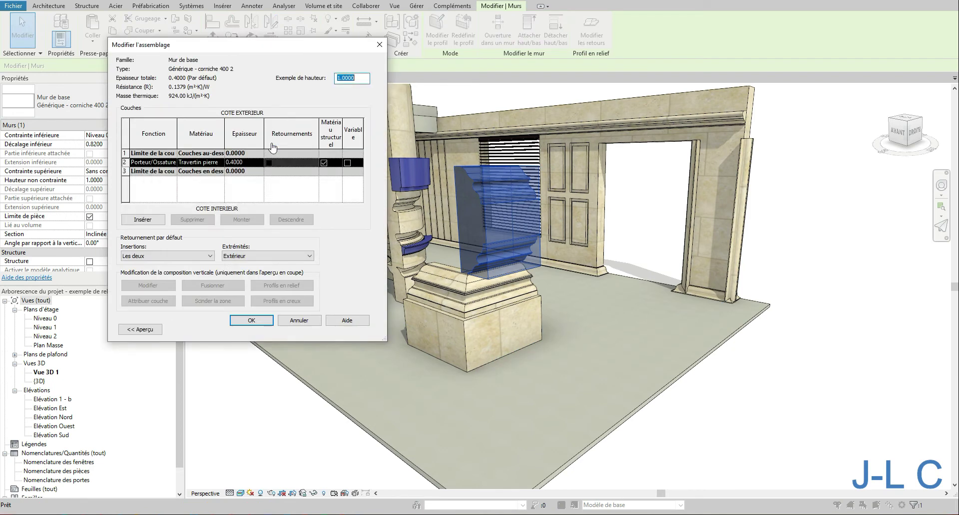
pyautogui.click(147, 330)
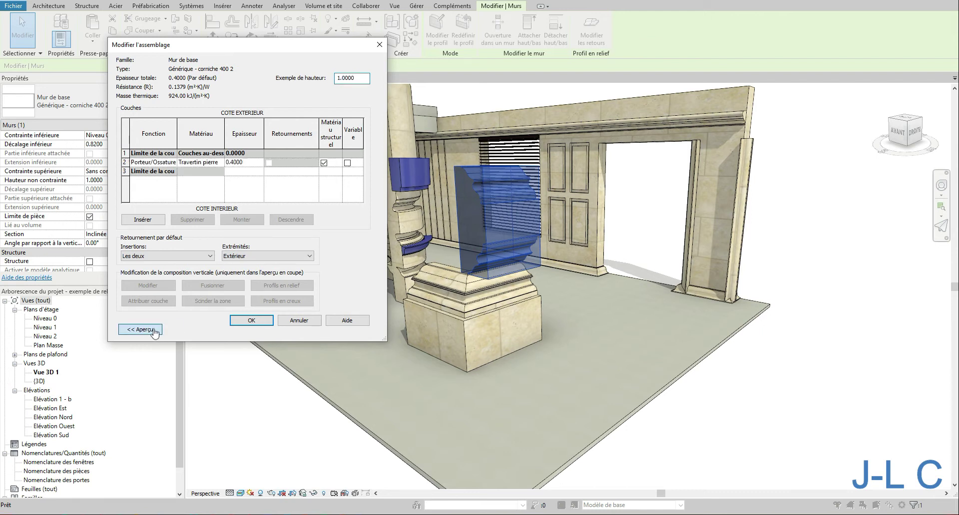
# Step: Switch the assembly preview to the floor plan and back to the section view
pyautogui.click(179, 331)
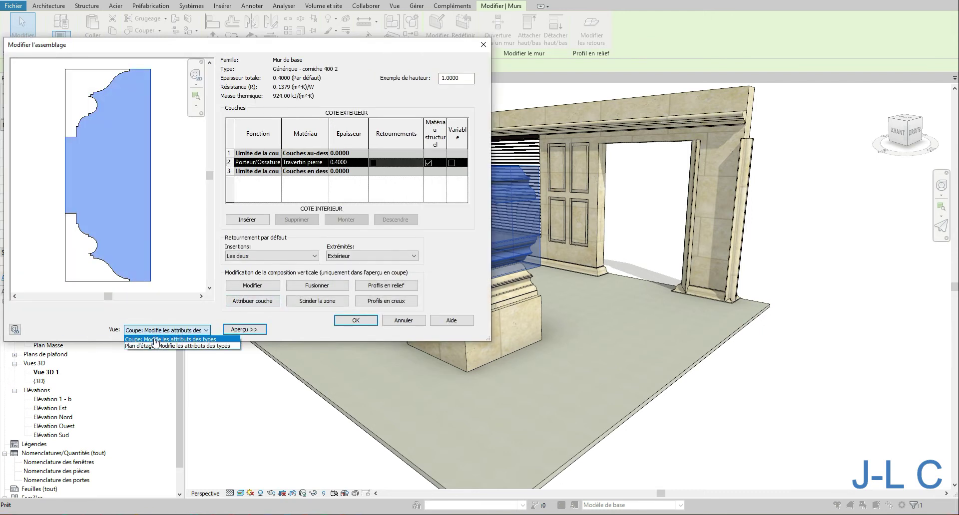
pyautogui.click(170, 343)
pyautogui.click(168, 332)
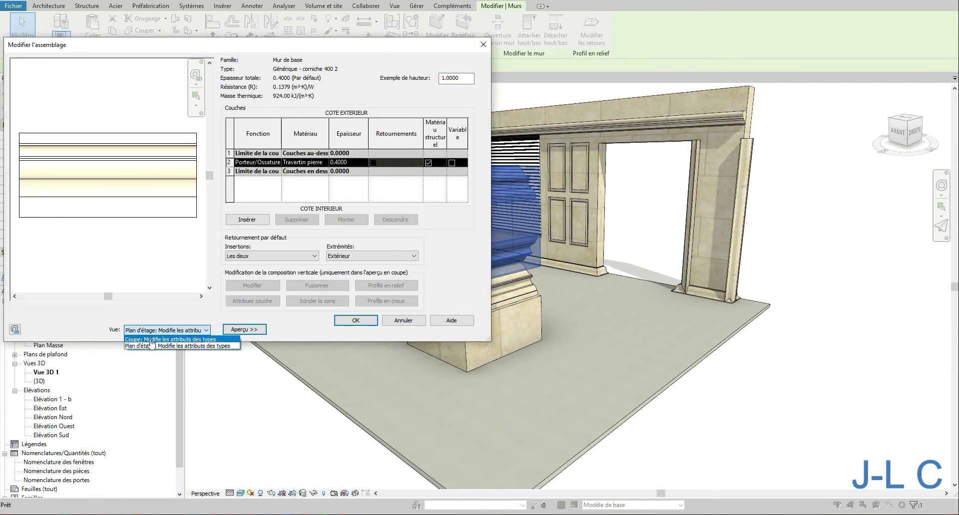
pyautogui.click(168, 336)
# Step: Set the assembly's sample height to 2 and fit the whole section in the preview
pyautogui.moveTo(466, 79); pyautogui.dragTo(415, 83)
pyautogui.write('2')
pyautogui.press('Tab')
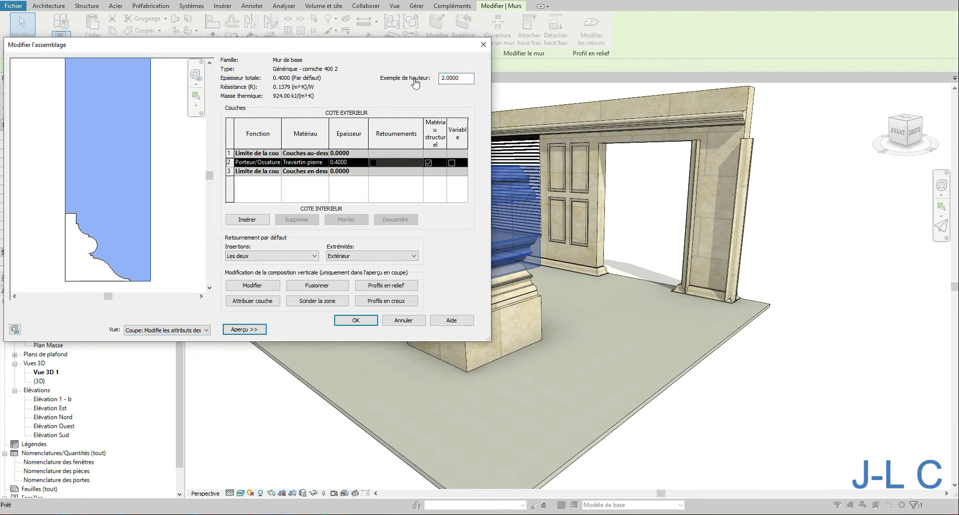
pyautogui.rightClick(44, 130)
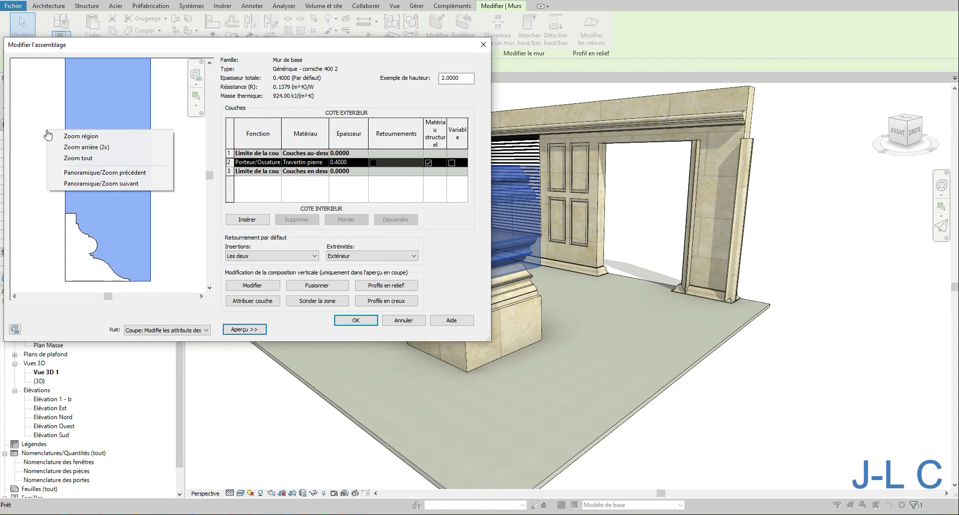
pyautogui.click(72, 158)
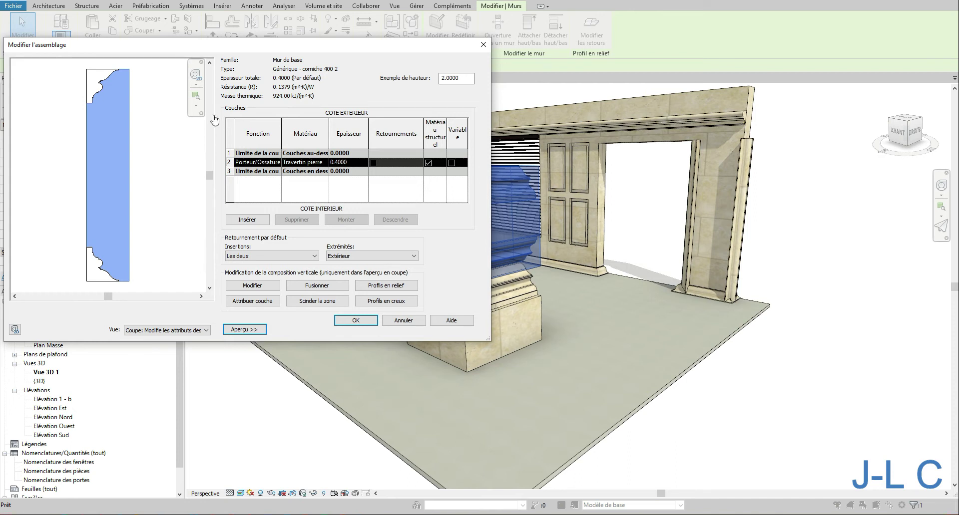
# Step: Examine the upper cut profile up close in the section preview, then fit the whole section again
pyautogui.click(199, 100)
pyautogui.moveTo(74, 66); pyautogui.dragTo(144, 125)
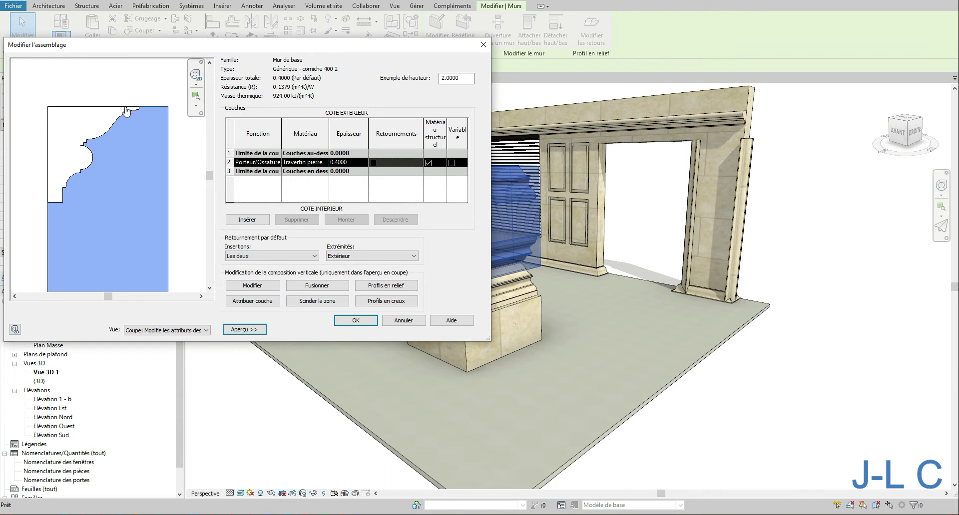
pyautogui.rightClick(127, 111)
pyautogui.click(150, 118)
pyautogui.moveTo(70, 100); pyautogui.dragTo(109, 170)
pyautogui.rightClick(109, 169)
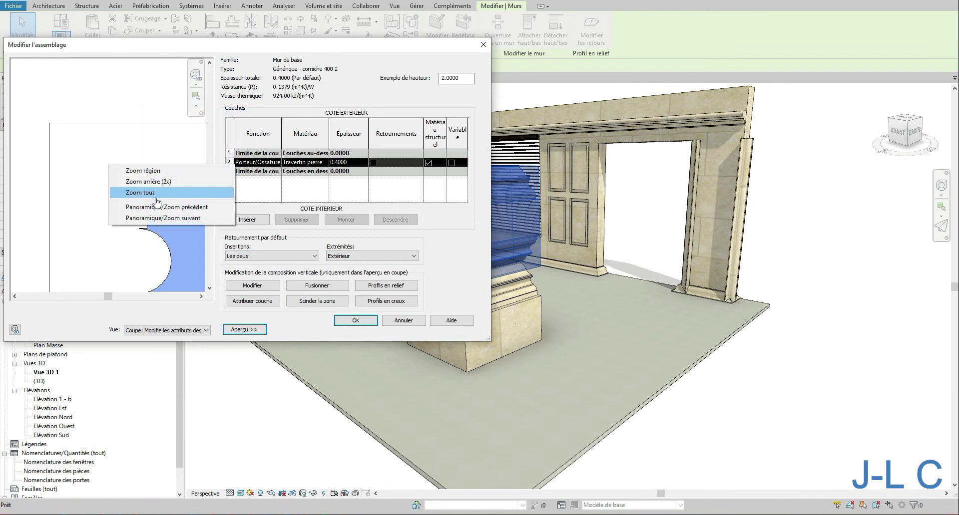
pyautogui.click(131, 194)
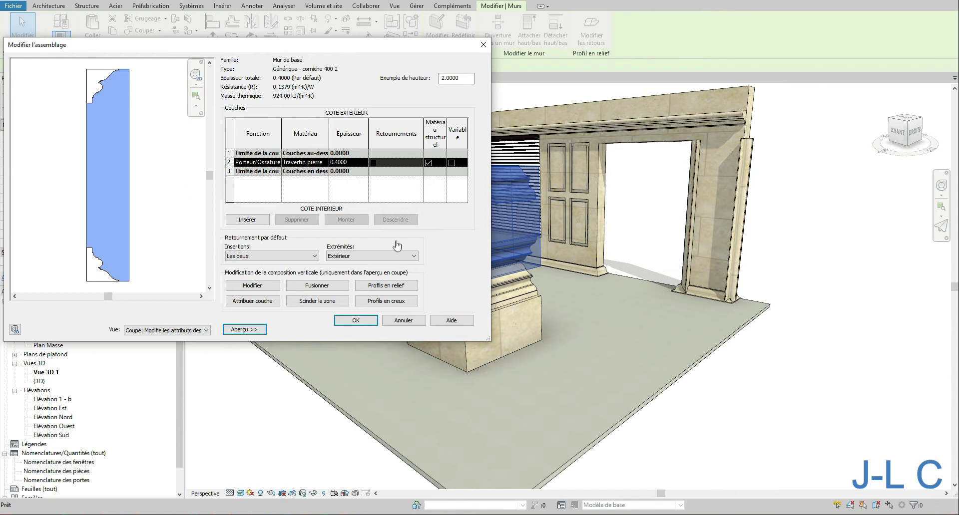
# Step: Open the wall's list of hollow profiles (Profils en creux) and arrange the dialogs so the section preview stays visible
pyautogui.moveTo(488, 251); pyautogui.dragTo(428, 245)
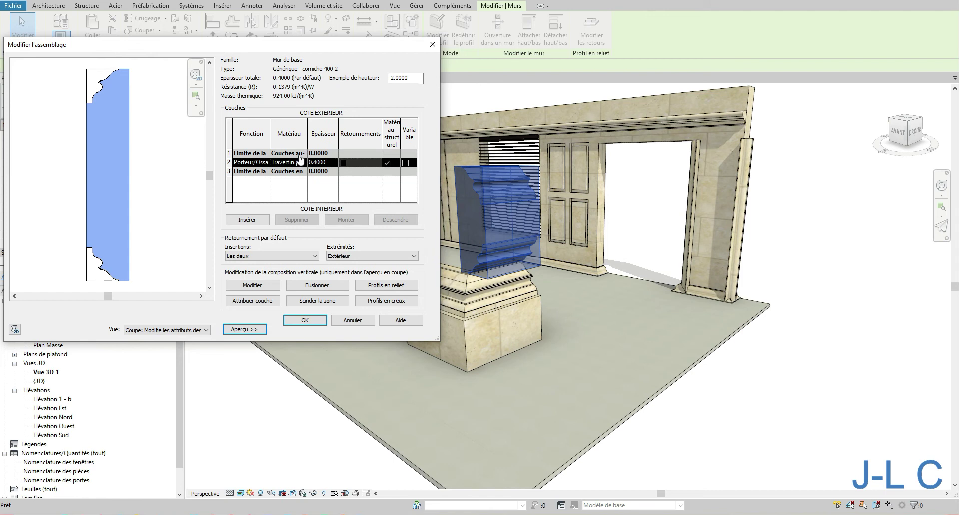
pyautogui.moveTo(180, 44); pyautogui.dragTo(689, 96)
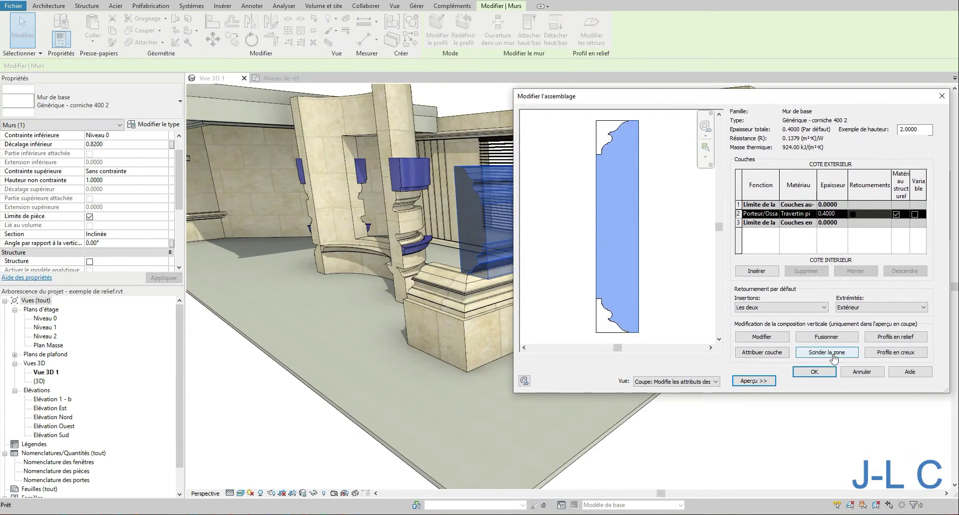
pyautogui.click(897, 353)
pyautogui.moveTo(430, 163); pyautogui.dragTo(185, 52)
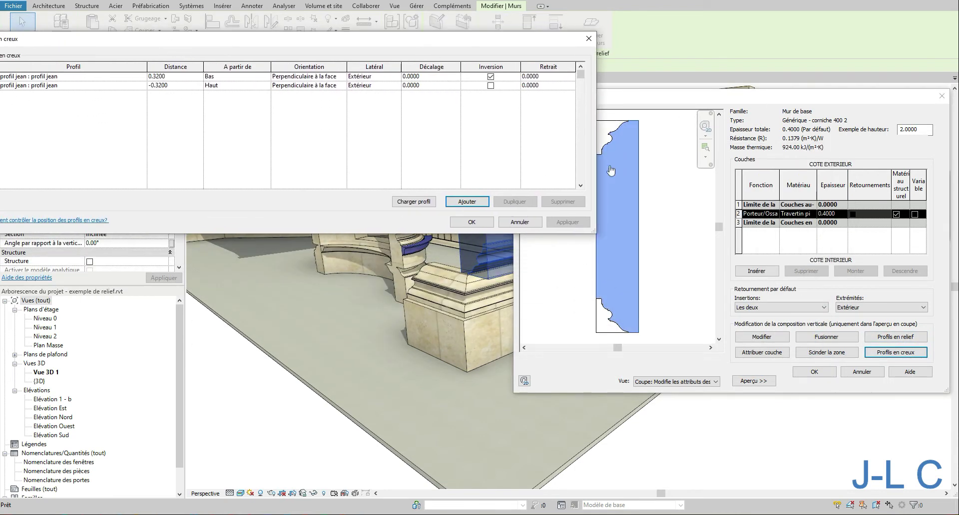
pyautogui.click(658, 101)
pyautogui.click(543, 220)
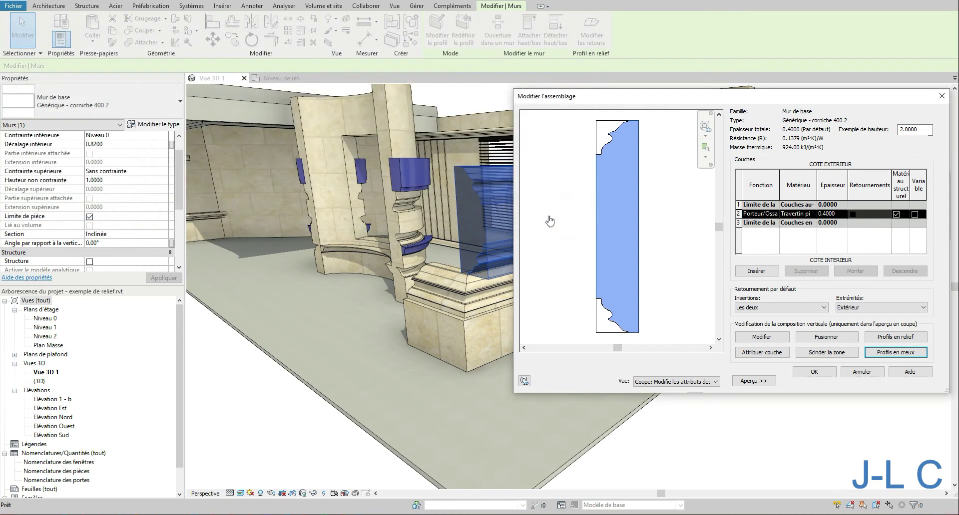
pyautogui.moveTo(671, 102); pyautogui.dragTo(666, 200)
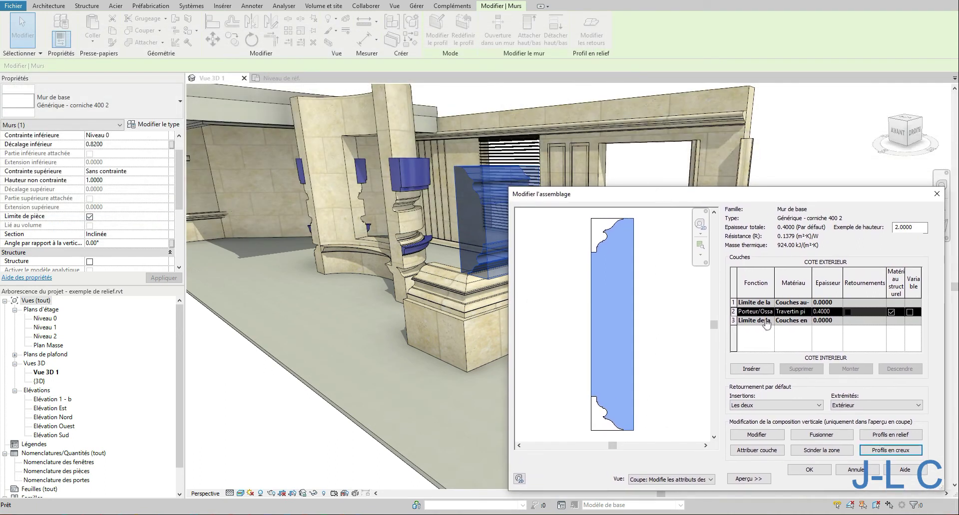
pyautogui.click(893, 452)
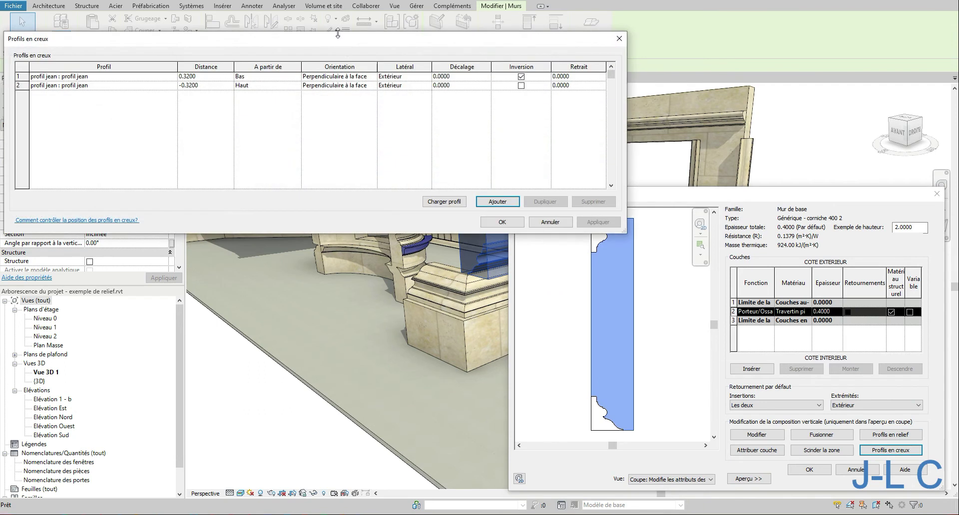
pyautogui.moveTo(328, 45); pyautogui.dragTo(348, 14)
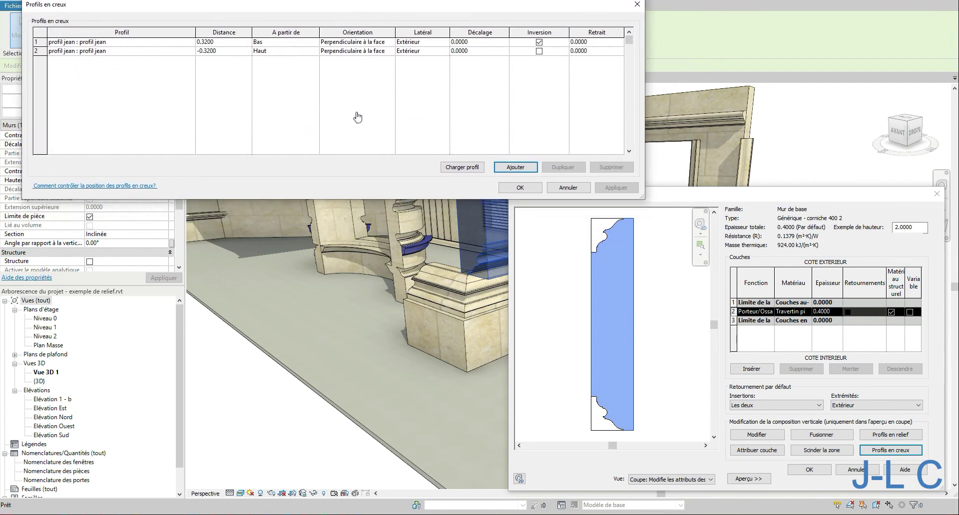
# Step: Select each hollow profile row in turn to identify its cut in the preview, and consult the help on positioning
pyautogui.click(120, 43)
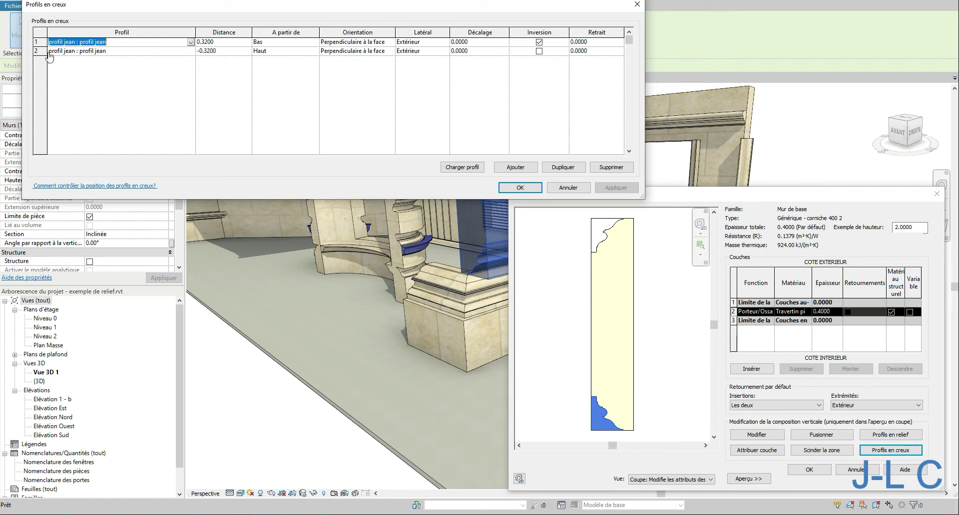
pyautogui.click(37, 42)
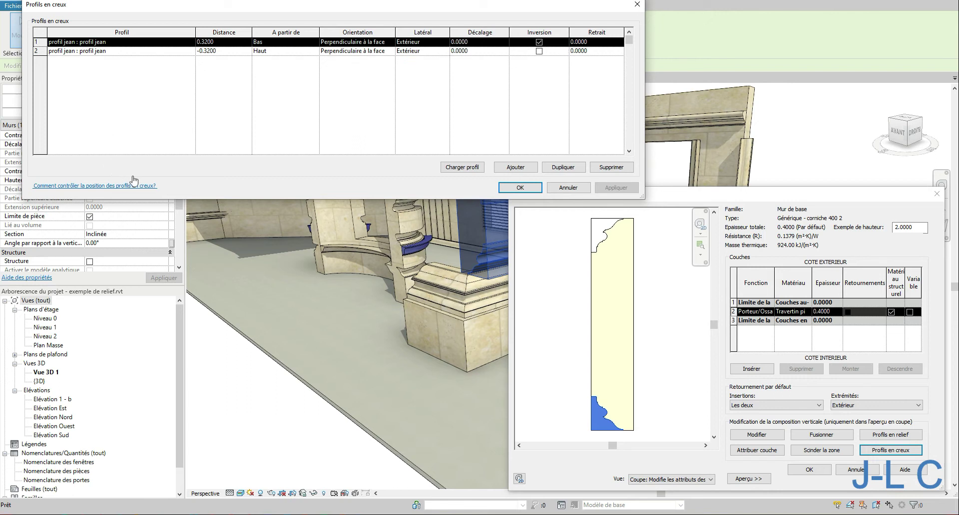
pyautogui.click(146, 187)
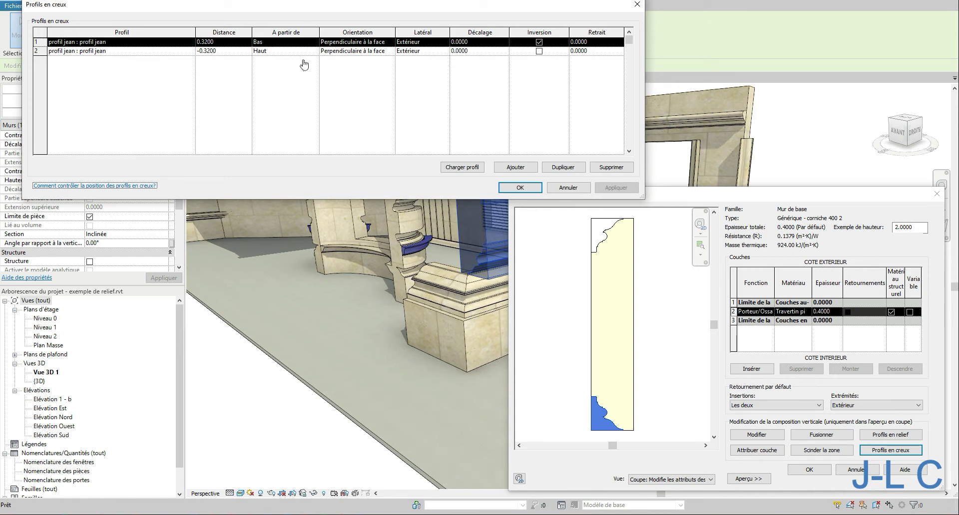
pyautogui.click(213, 51)
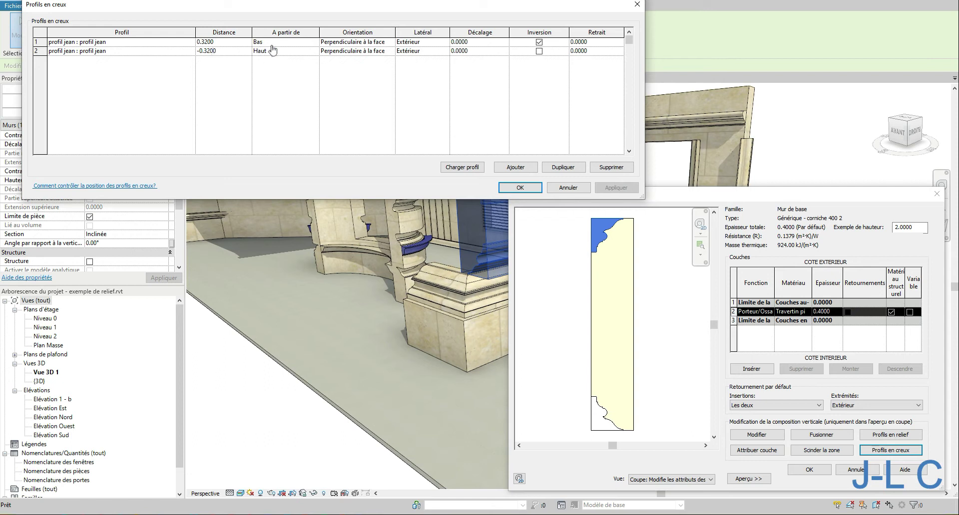
# Step: Set the first hollow profile's distance to -0.32 and the second one's to 0.32
pyautogui.click(199, 42)
pyautogui.doubleClick(199, 42)
pyautogui.write('-0')
pyautogui.write('.32')
pyautogui.doubleClick(231, 51)
pyautogui.write('3')
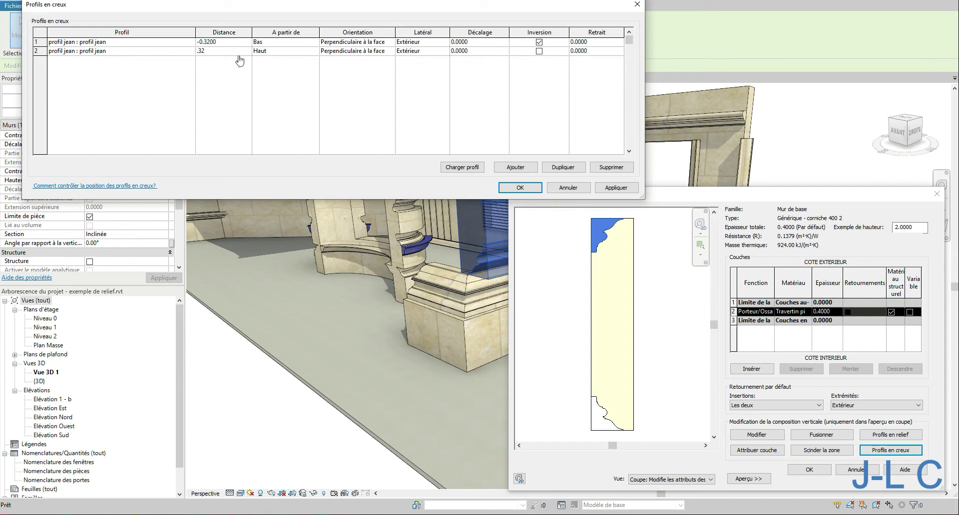
# Step: Measure the second hollow profile from Bas and the first from Haut, and apply the changes
pyautogui.click(291, 50)
pyautogui.click(315, 51)
pyautogui.click(292, 65)
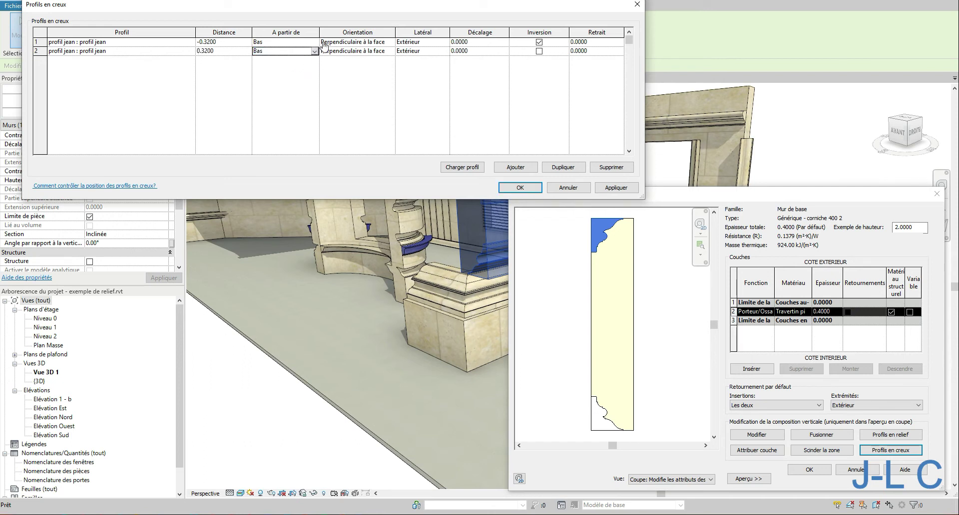
pyautogui.click(314, 42)
pyautogui.click(270, 58)
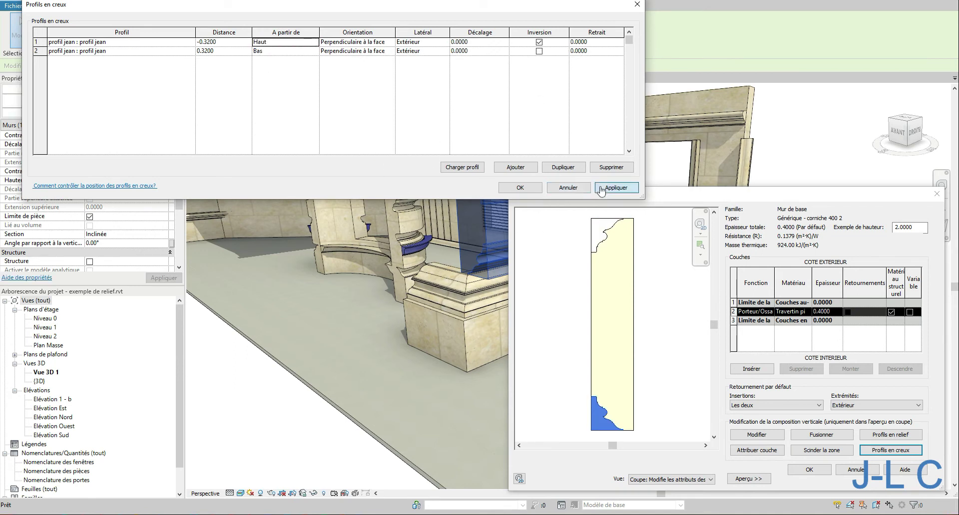
pyautogui.click(616, 187)
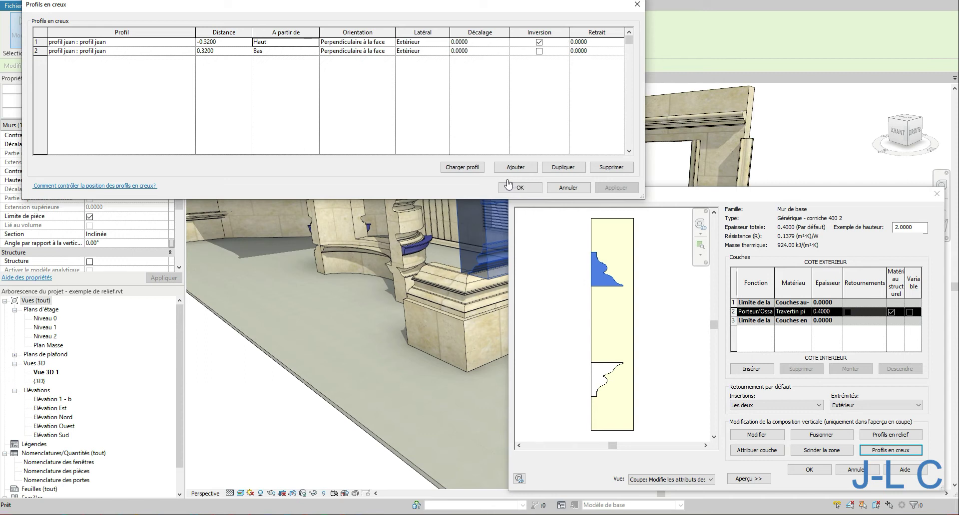
# Step: Discard the hollow profile changes and return to the wall's type properties without saving the assembly
pyautogui.click(566, 187)
pyautogui.moveTo(621, 197); pyautogui.dragTo(399, 110)
pyautogui.click(639, 384)
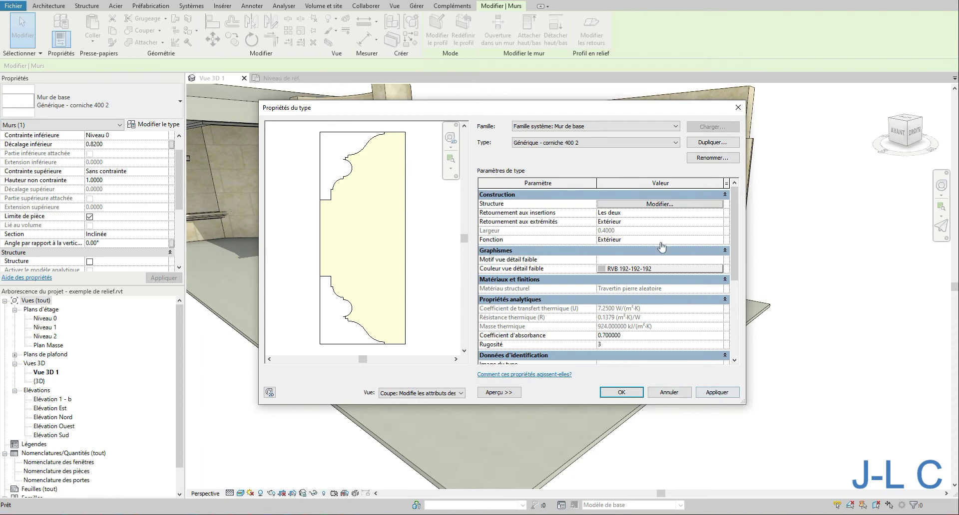
# Step: Replace the hollow profile measured from Bas with profil jean 2 and accept the modified wall assembly
pyautogui.click(640, 206)
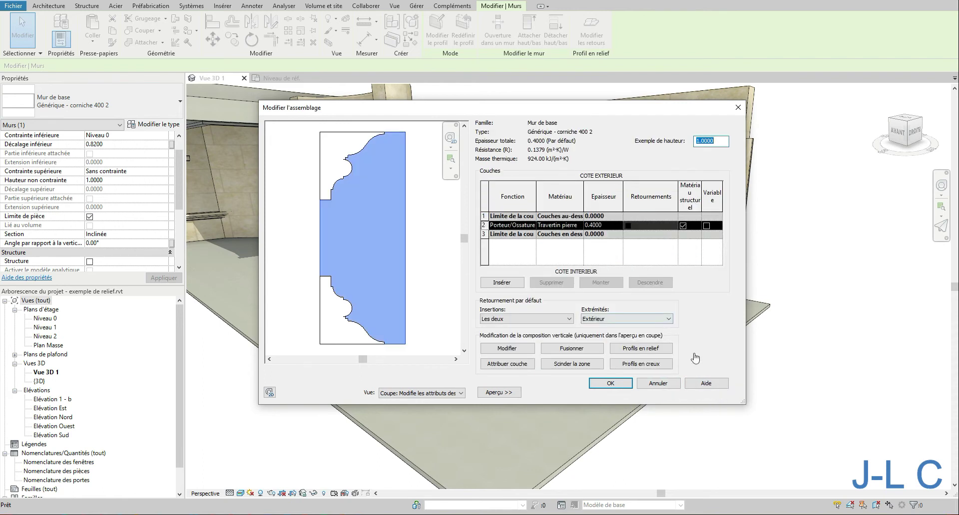
pyautogui.click(641, 364)
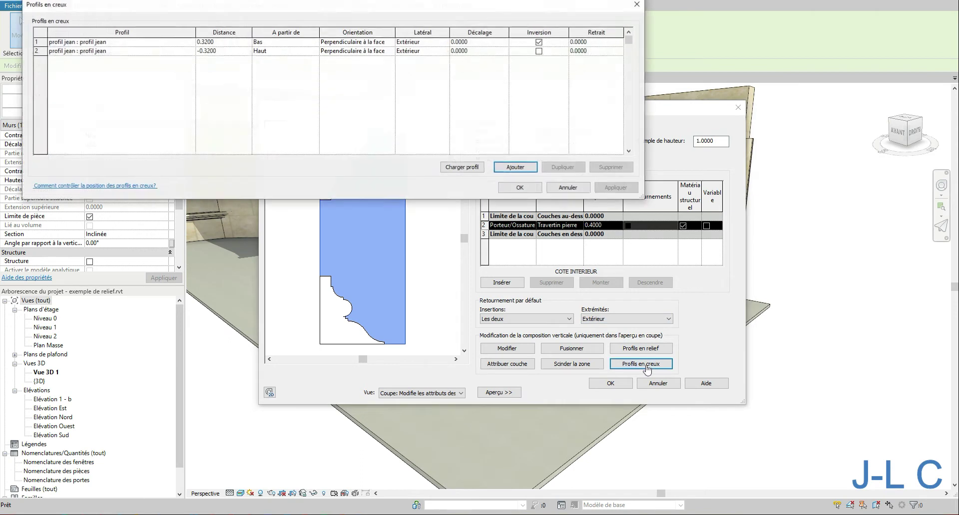
pyautogui.click(189, 43)
pyautogui.click(190, 44)
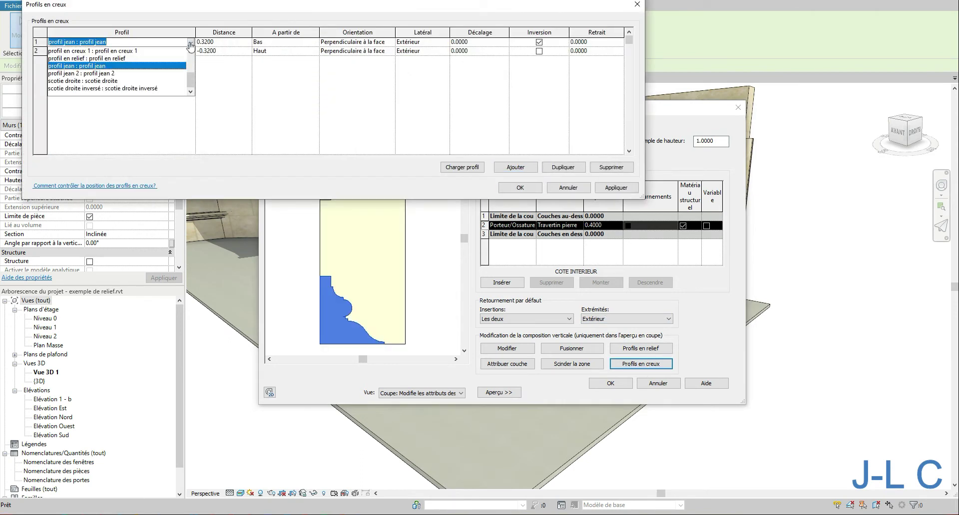
pyautogui.click(100, 73)
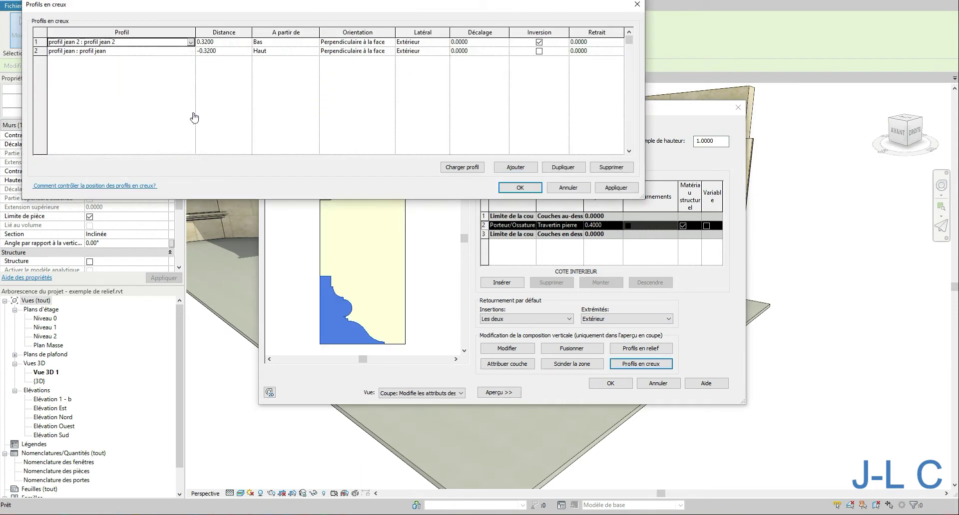
pyautogui.moveTo(331, 18); pyautogui.dragTo(457, 104)
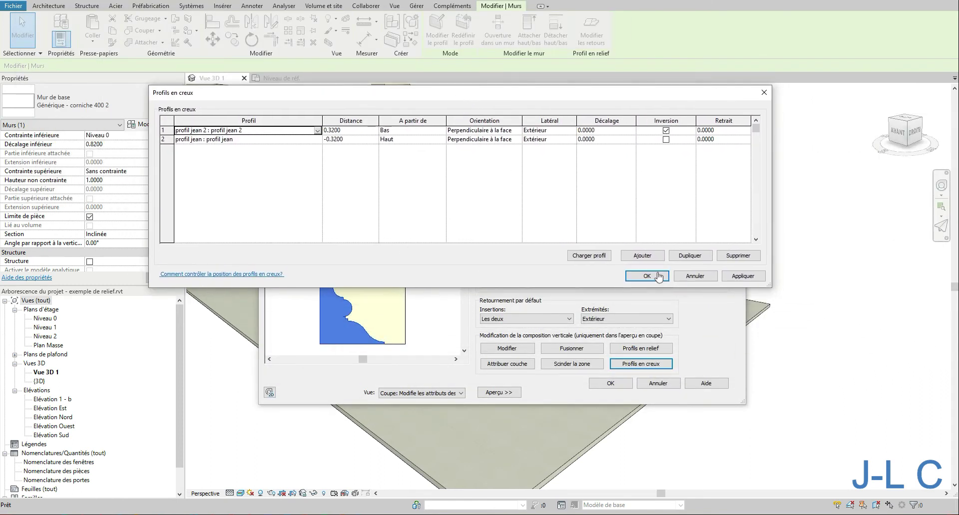
pyautogui.click(731, 277)
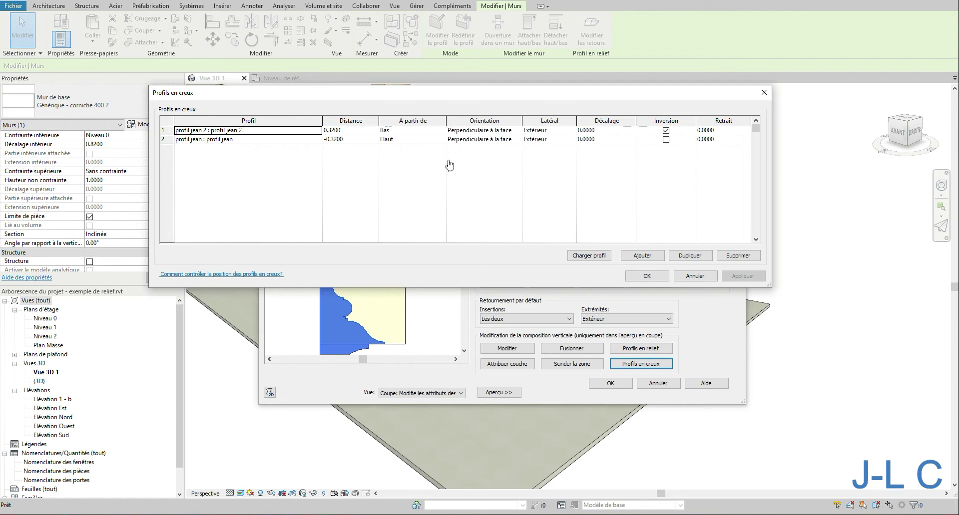
pyautogui.click(647, 276)
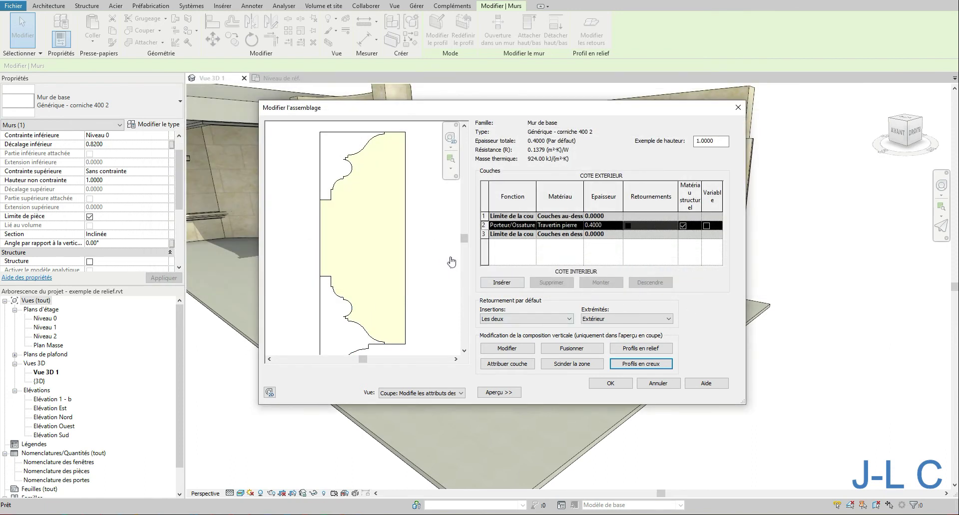
pyautogui.click(626, 390)
pyautogui.click(626, 390)
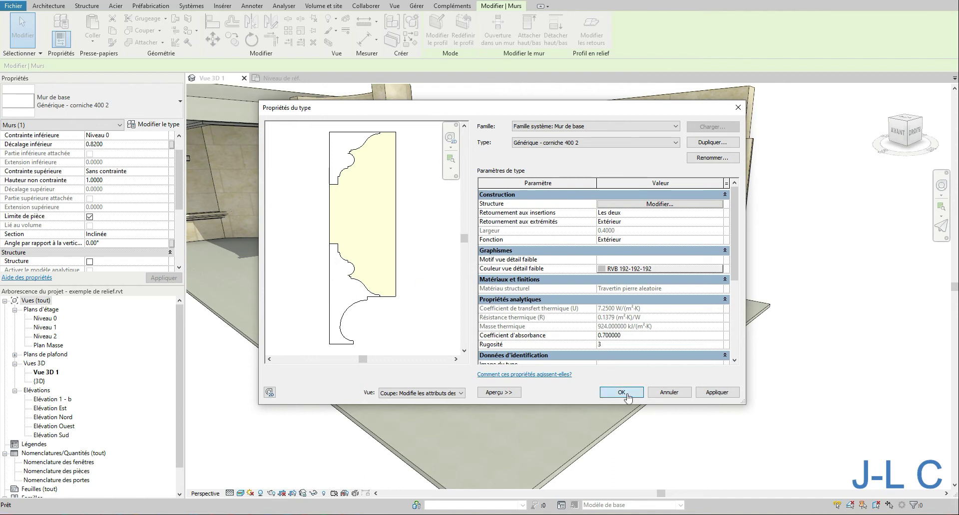
# Step: Preview the wall assembly in floor plan, and return the preview to the section view
pyautogui.click(640, 204)
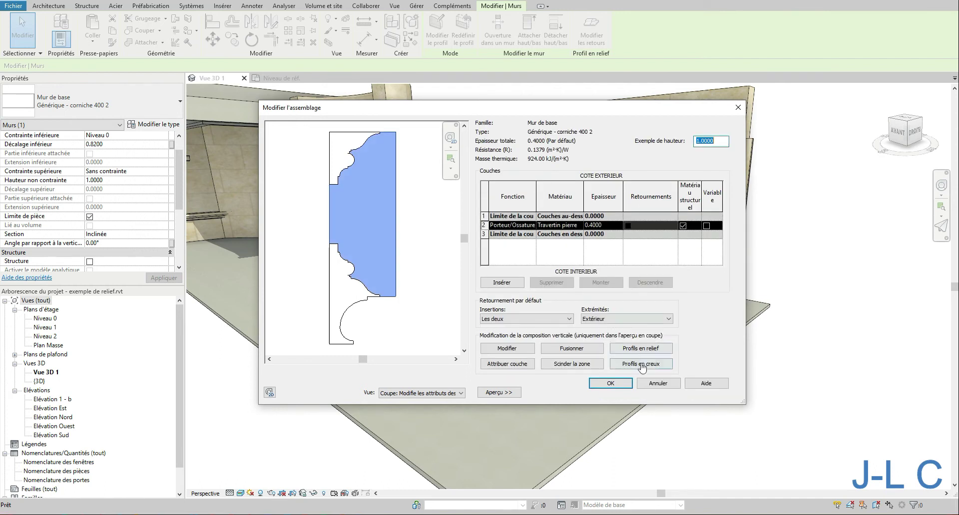
pyautogui.click(406, 394)
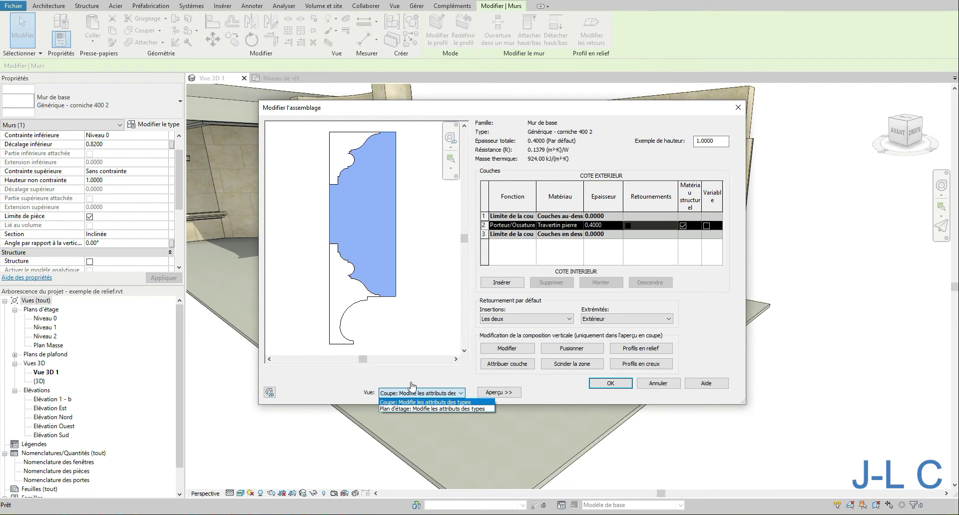
pyautogui.click(405, 410)
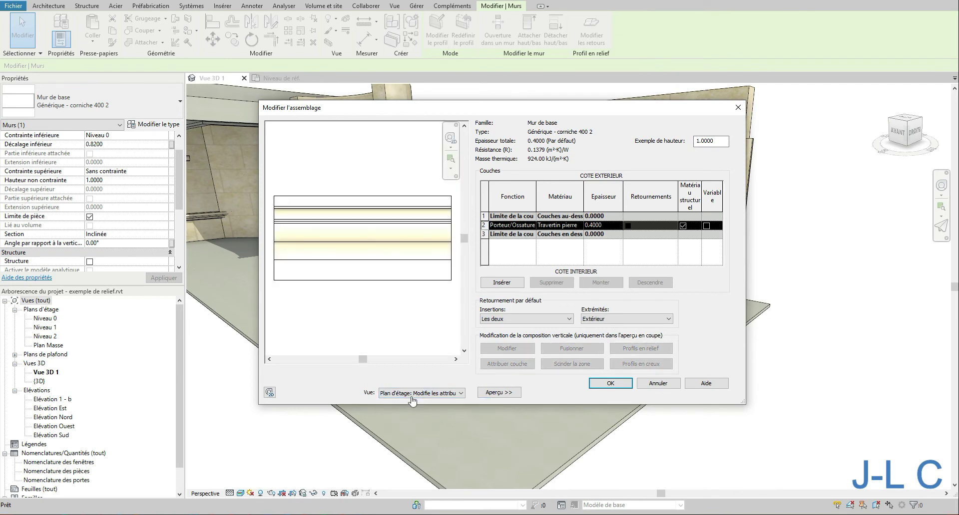
pyautogui.click(411, 396)
pyautogui.click(409, 404)
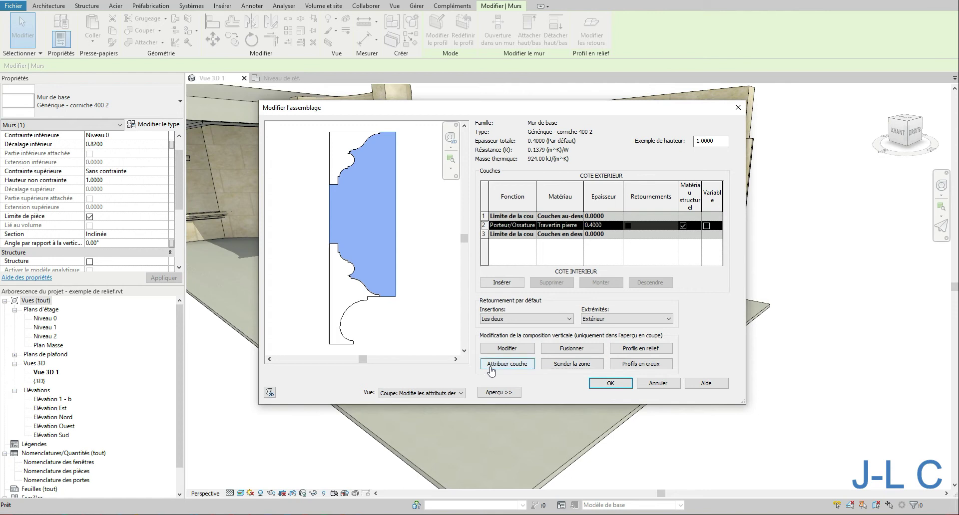
# Step: Review the wall's hollow profile and relief profile settings, cancelling both without changes
pyautogui.click(668, 367)
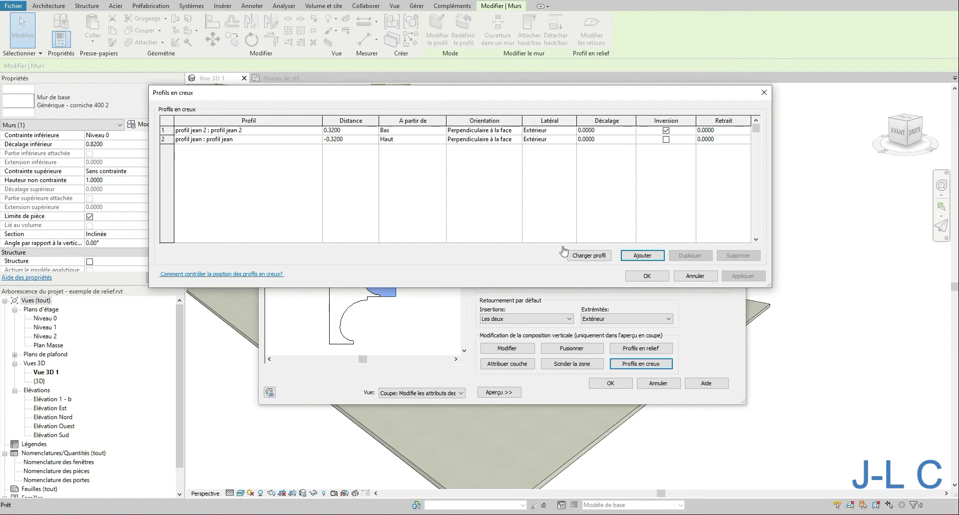
pyautogui.click(695, 275)
pyautogui.click(652, 351)
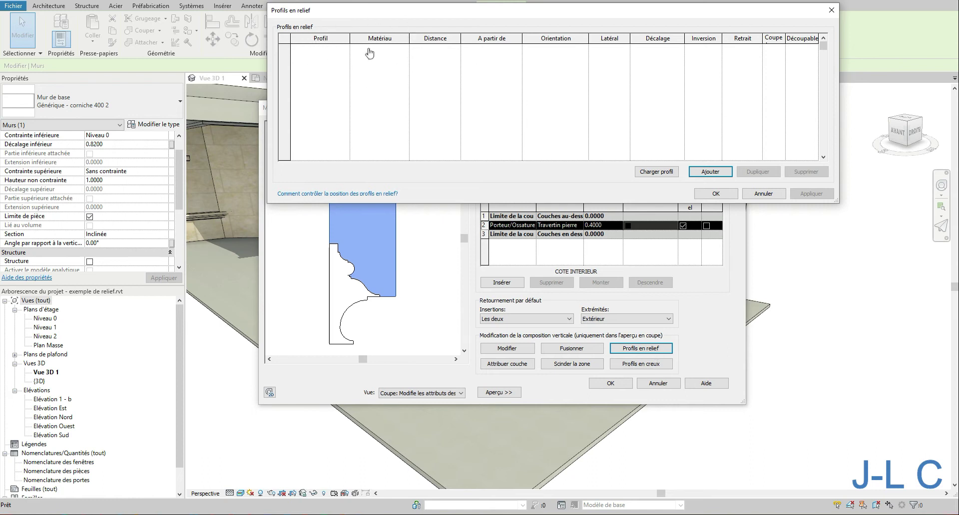
pyautogui.click(760, 194)
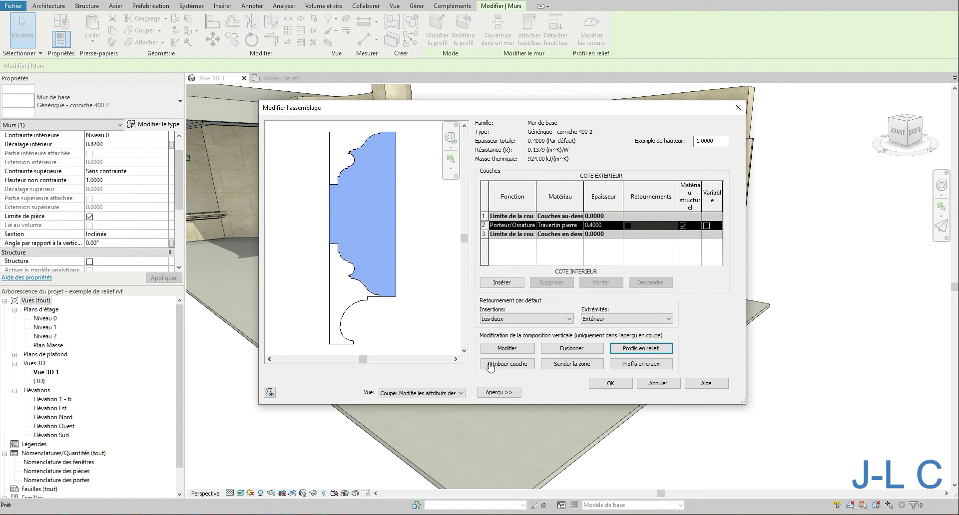
# Step: Accept the assembly and the wall's type properties, and deselect the wall
pyautogui.click(611, 383)
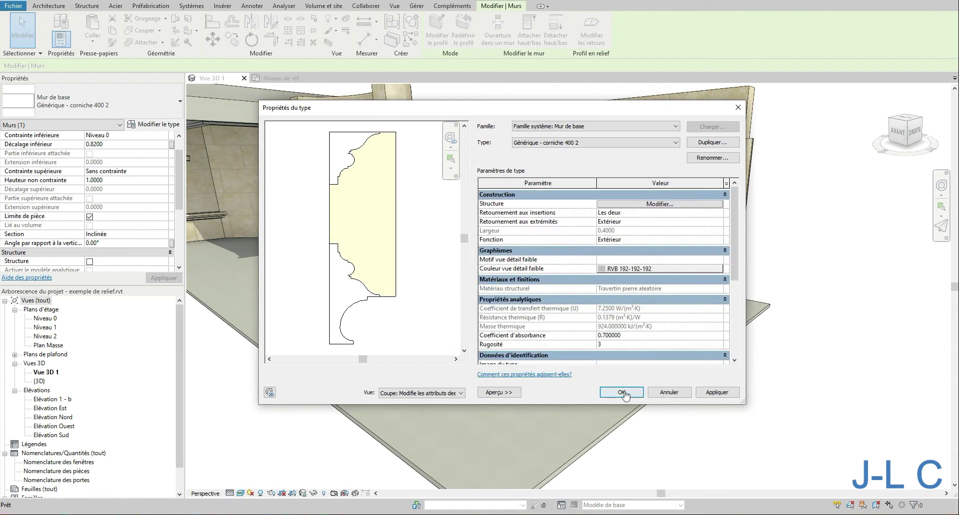
pyautogui.click(617, 392)
pyautogui.press('Escape')
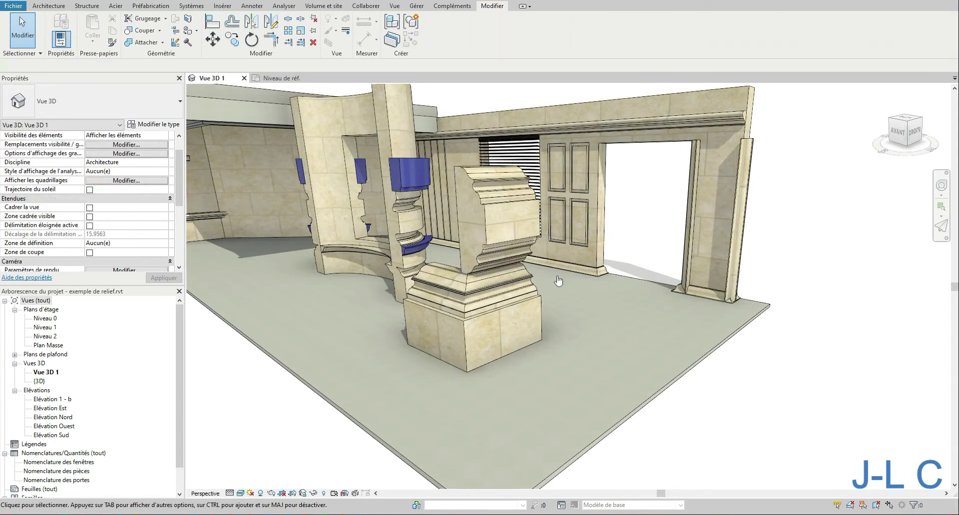
# Step: Select the moulded wall above the pedestal to check its bottom offset, and deselect it
pyautogui.click(481, 208)
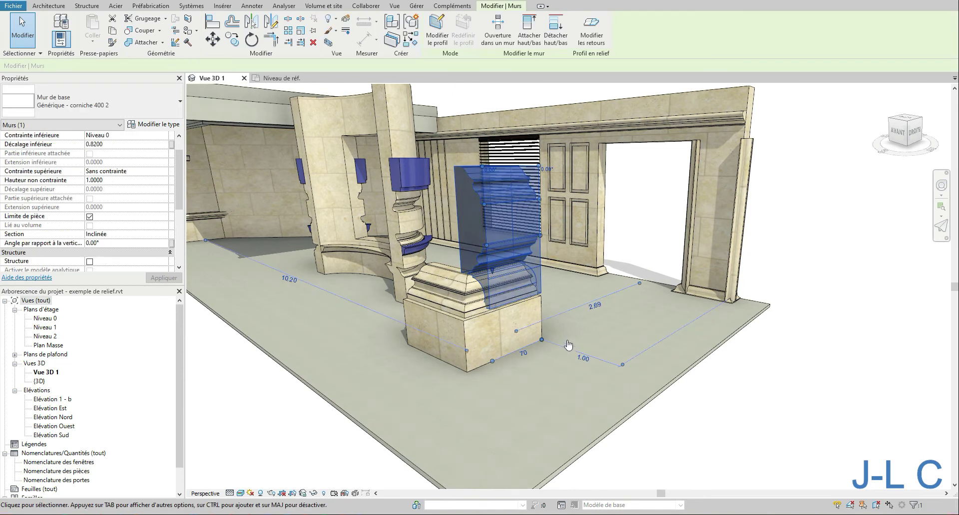
pyautogui.click(117, 144)
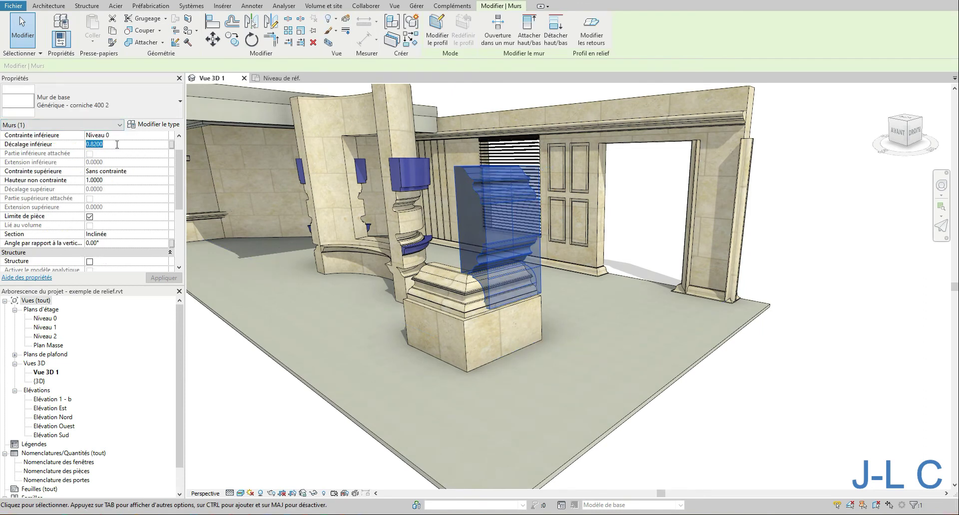
pyautogui.click(247, 6)
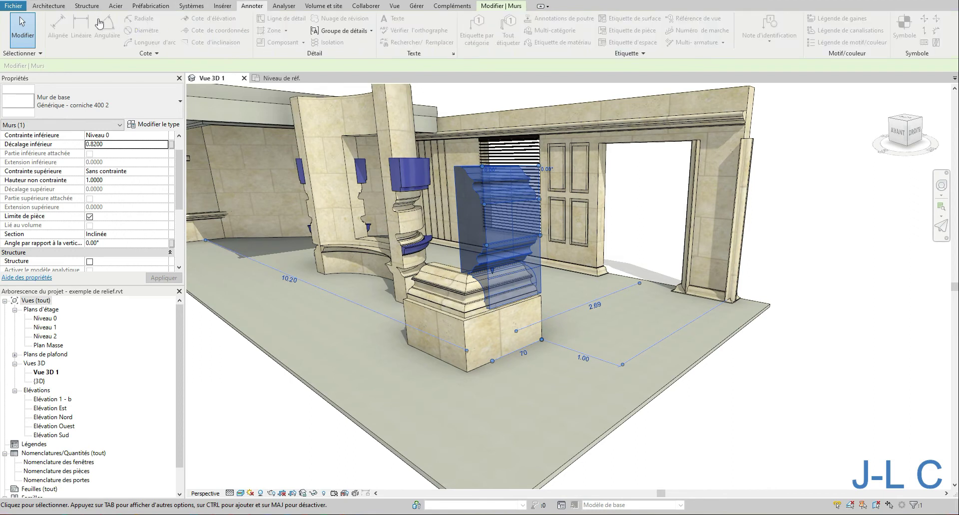
pyautogui.click(749, 403)
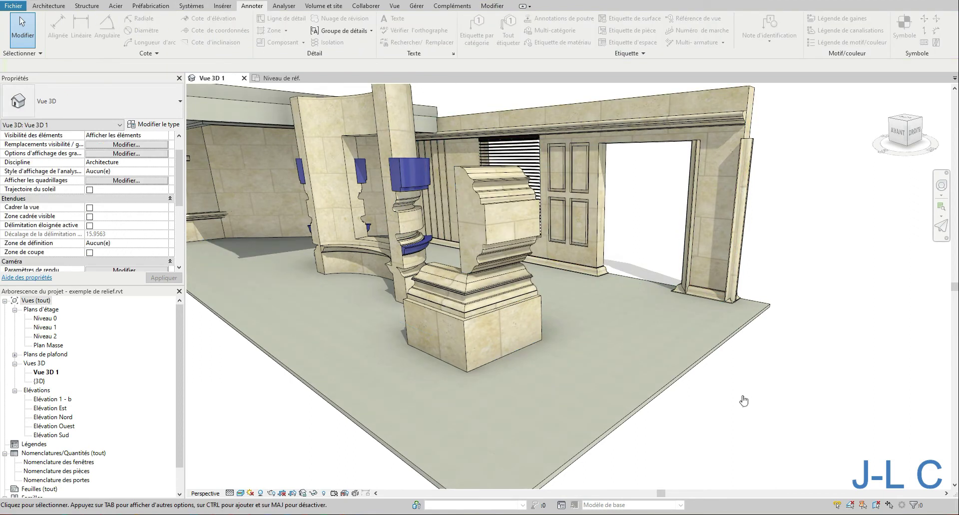
# Step: Open the Elévation Sud view and place a spot elevation with a leader on the top edge of the pedestal's moulding
pyautogui.doubleClick(56, 435)
pyautogui.rightClick(565, 465)
pyautogui.click(617, 392)
pyautogui.moveTo(541, 400); pyautogui.dragTo(614, 443)
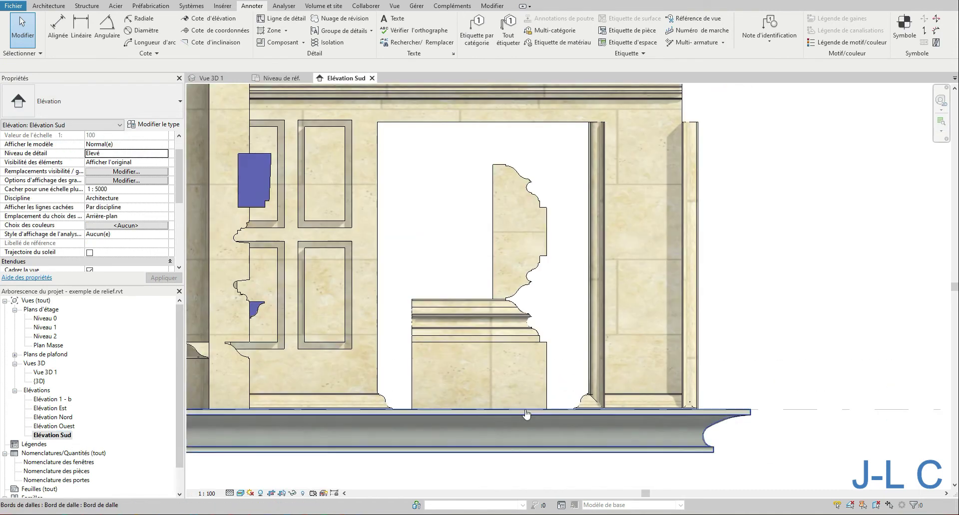
pyautogui.click(214, 18)
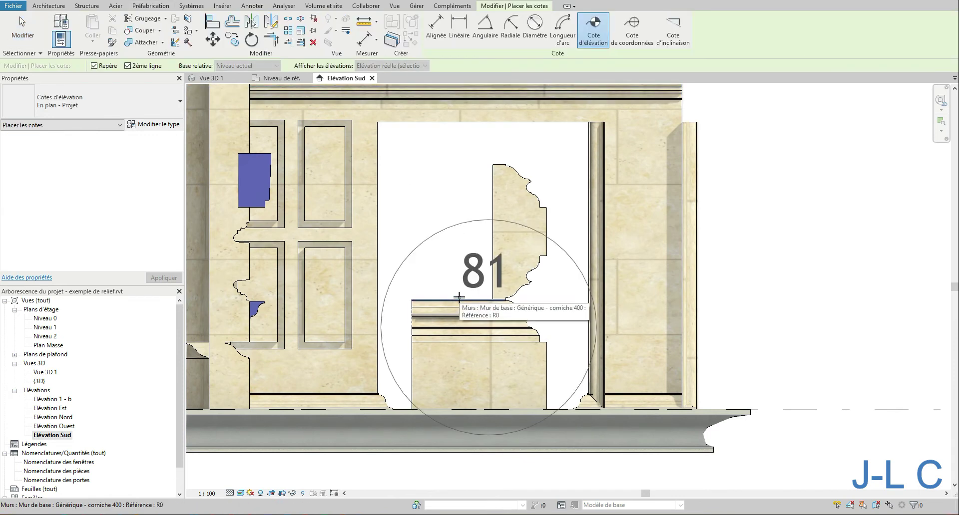
pyautogui.click(459, 299)
pyautogui.click(796, 176)
pyautogui.click(905, 235)
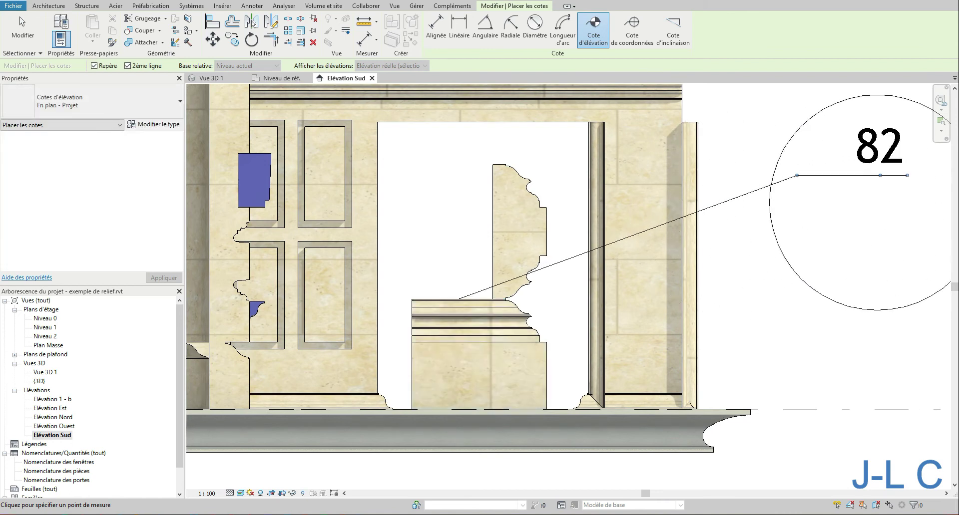
# Step: Set the elevation view's scale to 1:20 and end the spot elevation command
pyautogui.click(207, 493)
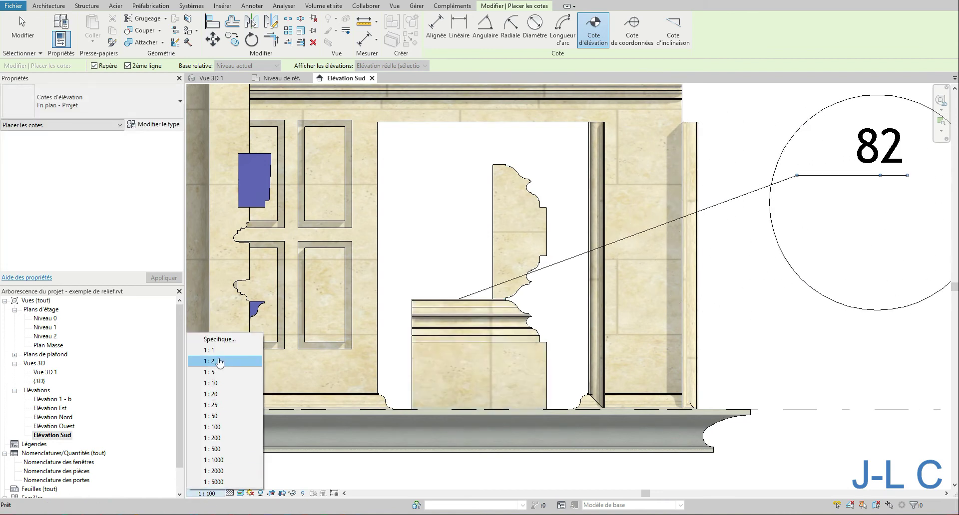
pyautogui.click(219, 395)
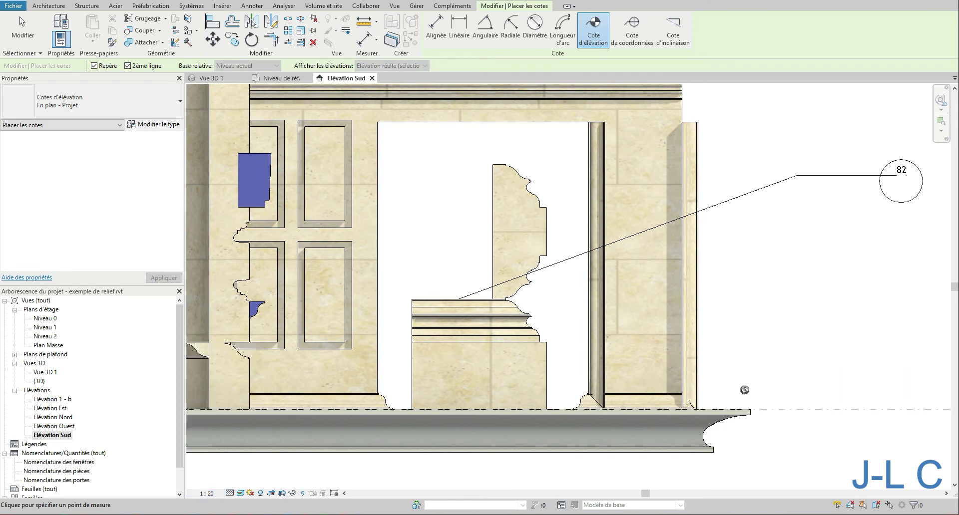
pyautogui.press('Escape')
pyautogui.press('Escape')
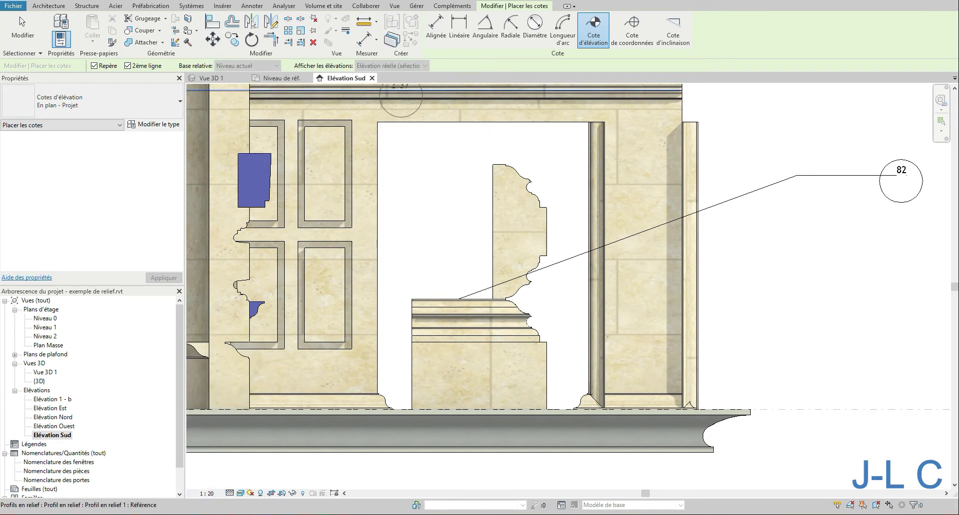
# Step: Stretch the moulded wall's base up to an offset of about 1.46, and align it with the top of the pedestal's moulding
pyautogui.click(546, 210)
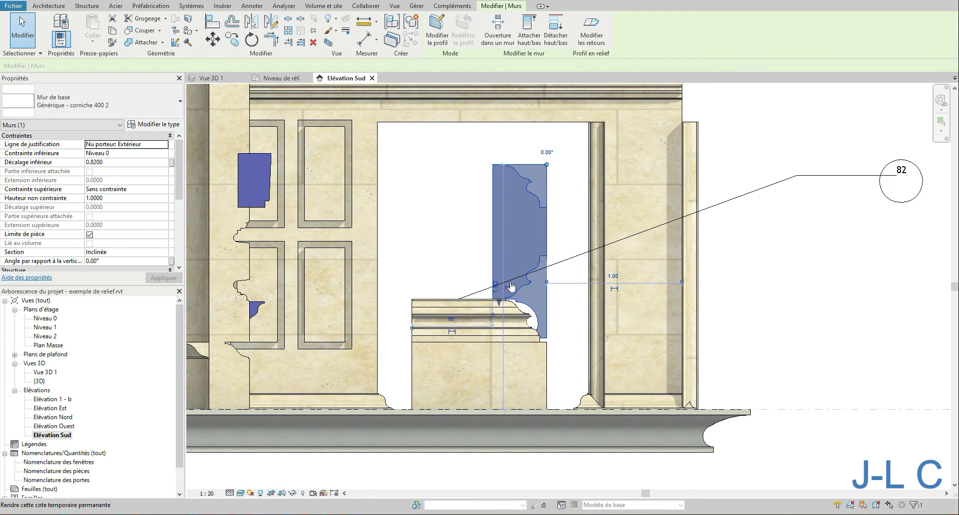
pyautogui.moveTo(500, 305); pyautogui.dragTo(499, 218)
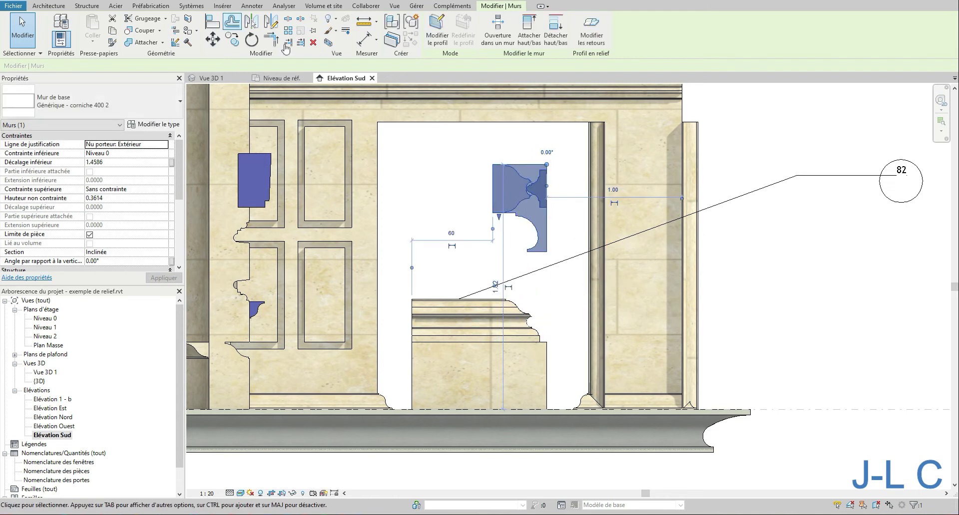
pyautogui.click(212, 21)
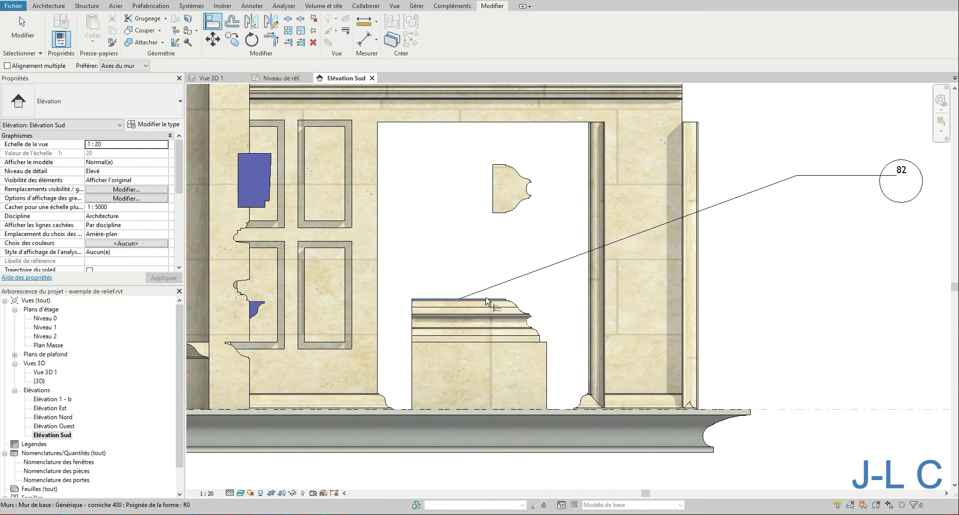
pyautogui.click(487, 300)
pyautogui.click(507, 213)
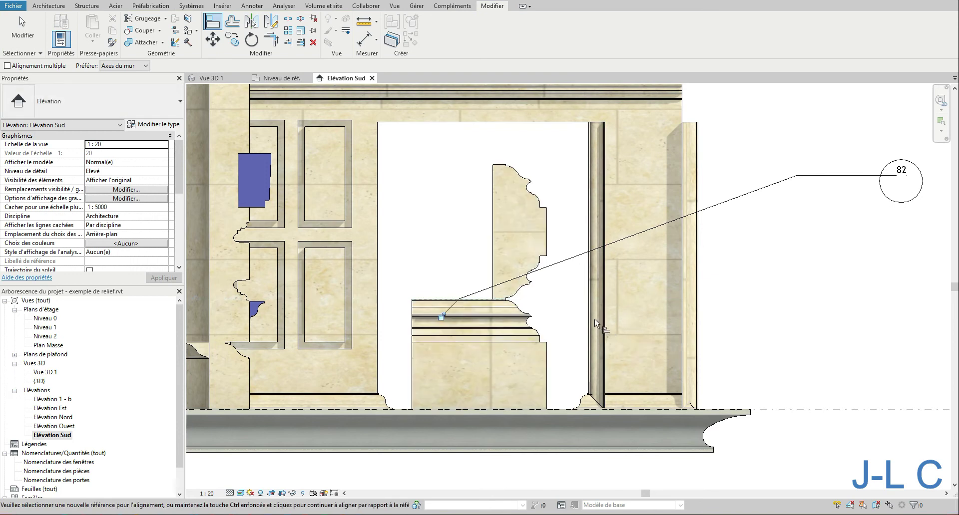
pyautogui.press('Escape')
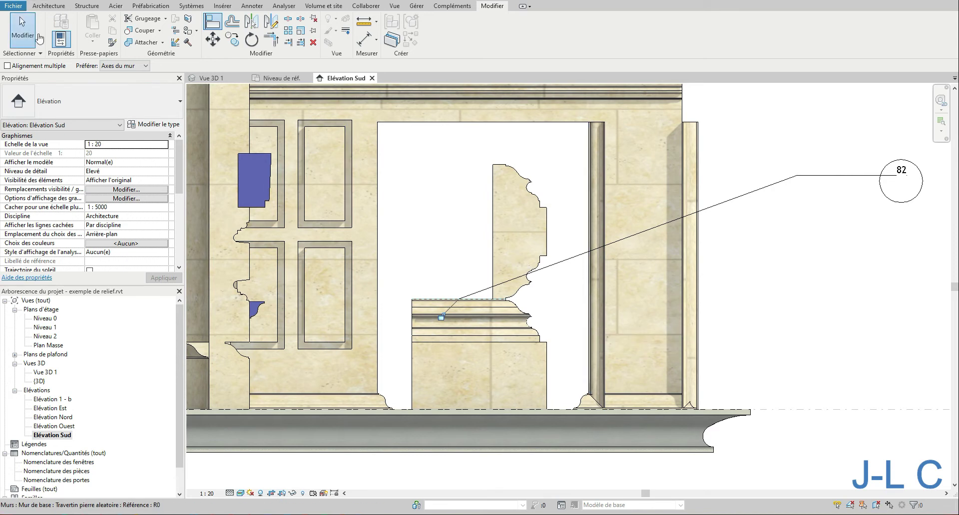
# Step: Stretch the top of the moulded wall upward to an unconnected height of about 1.58
pyautogui.click(519, 174)
pyautogui.click(520, 173)
pyautogui.moveTo(547, 164); pyautogui.dragTo(547, 135)
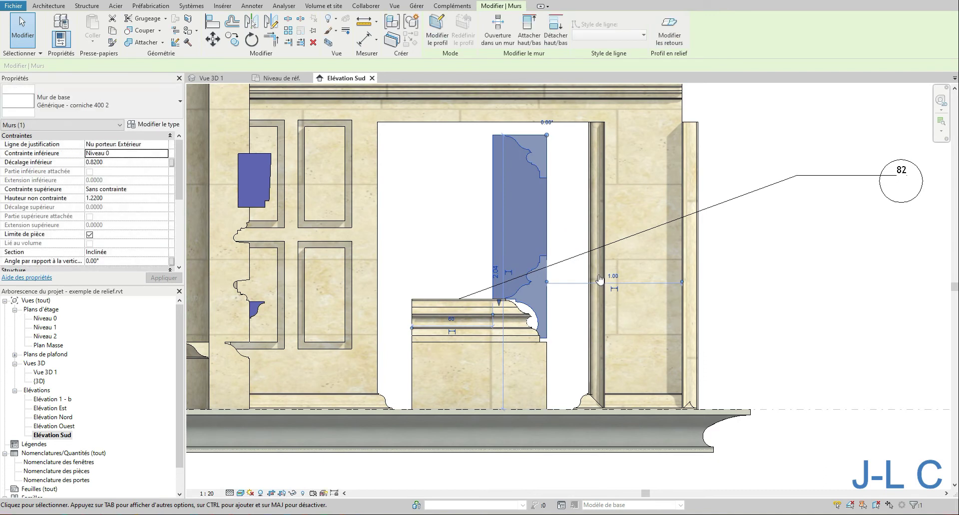
pyautogui.moveTo(544, 103); pyautogui.dragTo(546, 87)
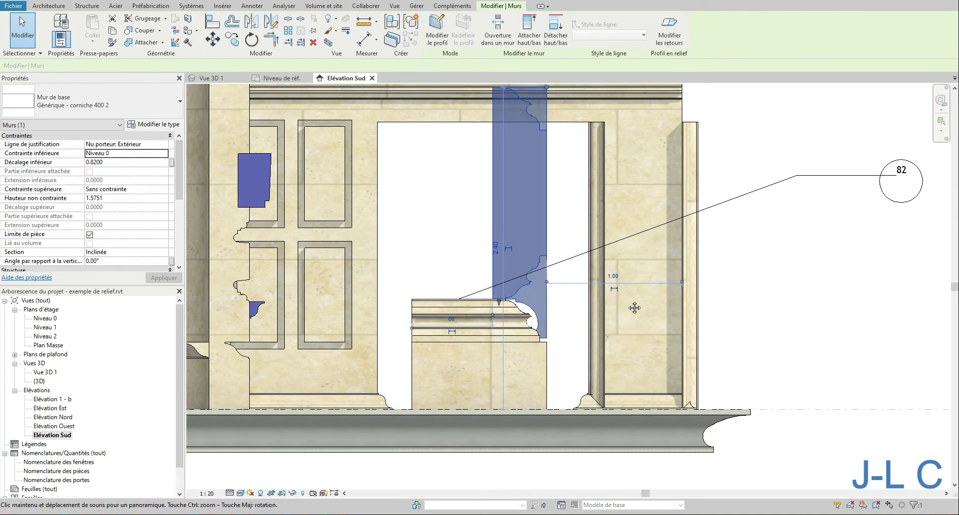
pyautogui.moveTo(634, 305); pyautogui.dragTo(623, 427, button='middle')
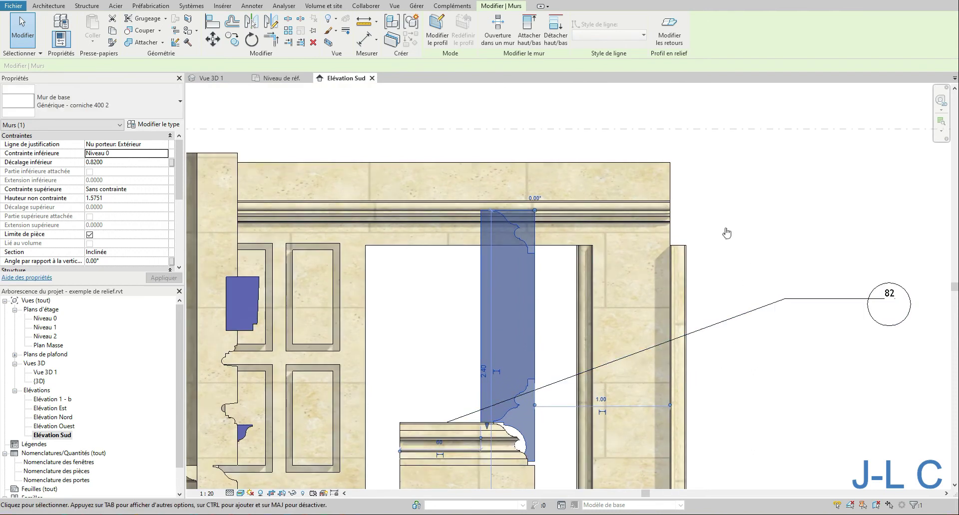
# Step: Open the Vue 3D 1 view and move the two pedestal walls away from beneath the tall moulded wall
pyautogui.moveTo(719, 263)
pyautogui.mouseDown(button='middle')
pyautogui.moveTo(764, 261)
pyautogui.moveTo(713, 212)
pyautogui.mouseUp(button='middle')
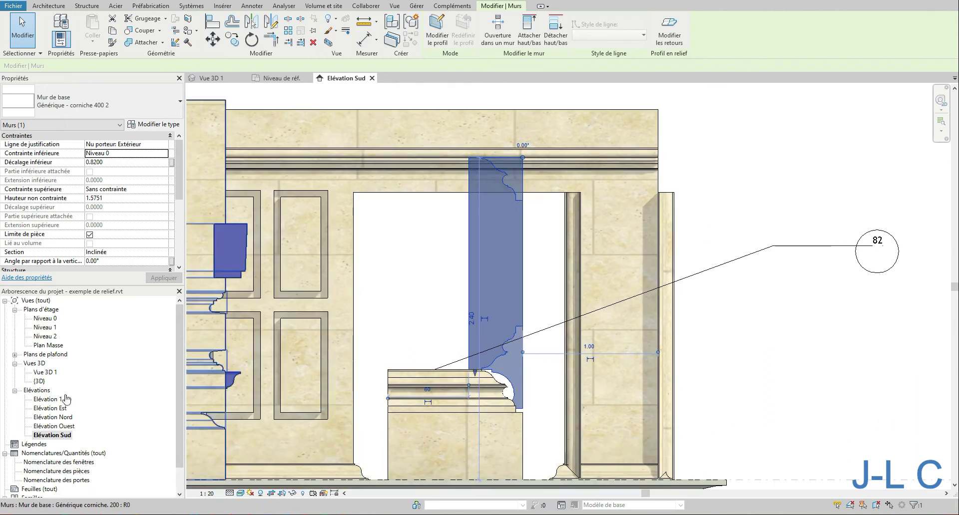
pyautogui.doubleClick(46, 373)
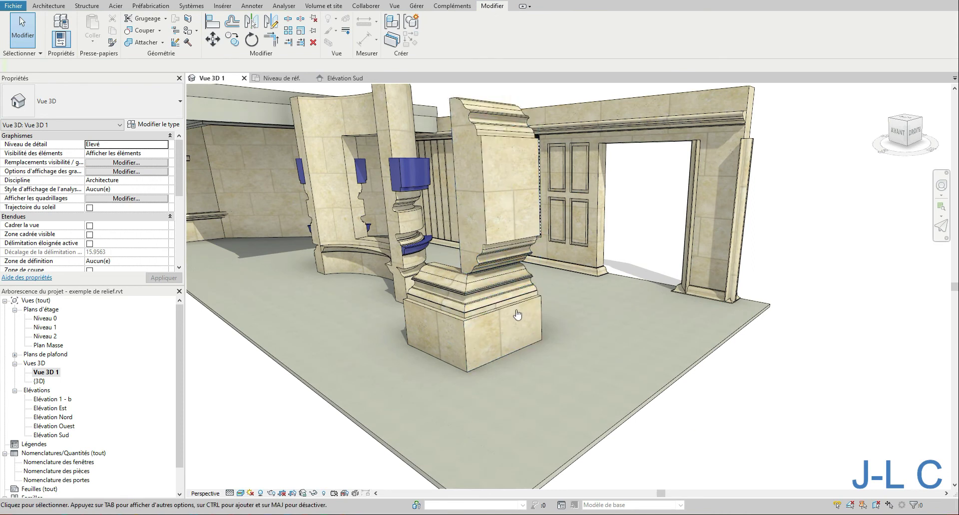
pyautogui.click(457, 321)
pyautogui.keyDown('ctrl'); pyautogui.click(481, 322); pyautogui.keyUp('ctrl')
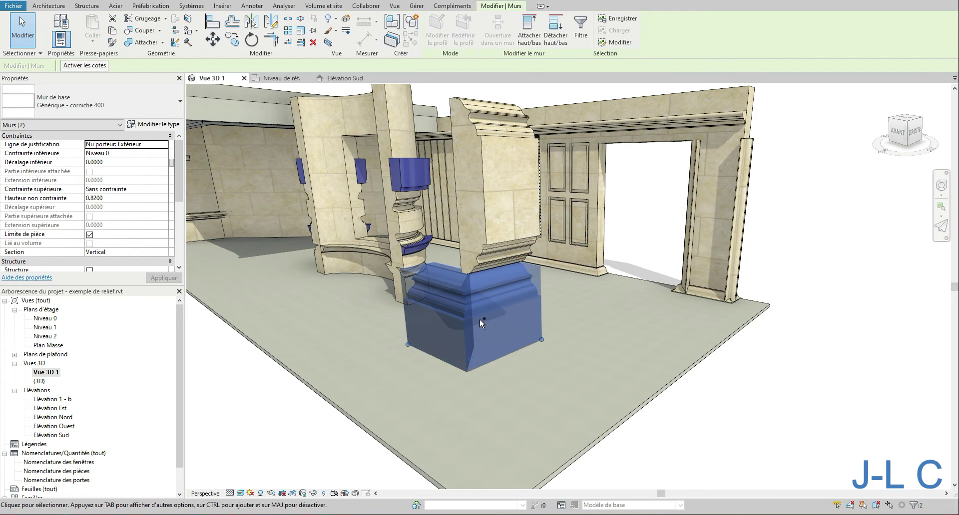
pyautogui.click(212, 39)
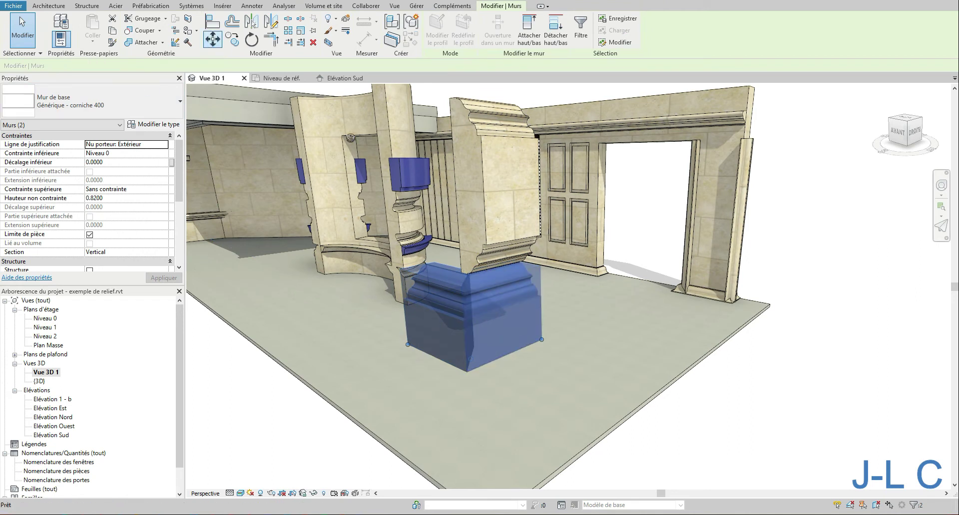
pyautogui.click(544, 343)
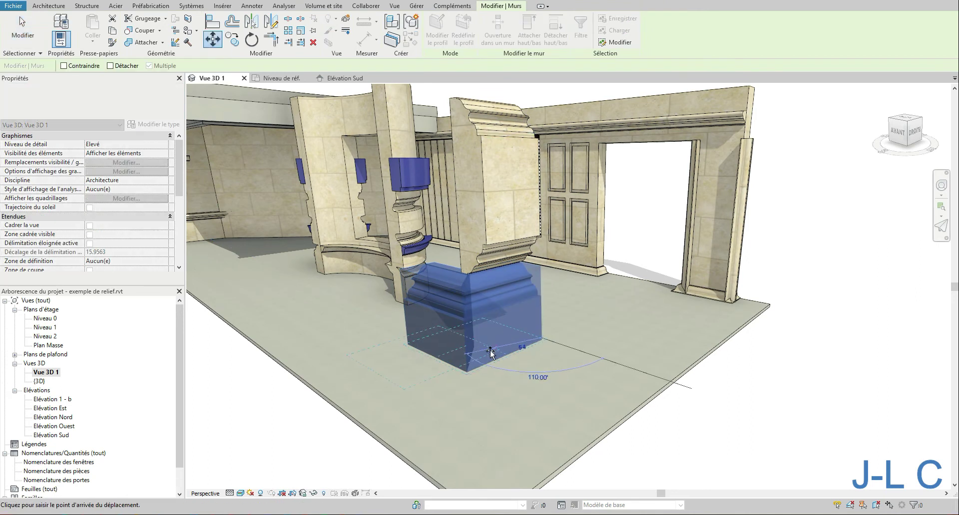
pyautogui.click(475, 368)
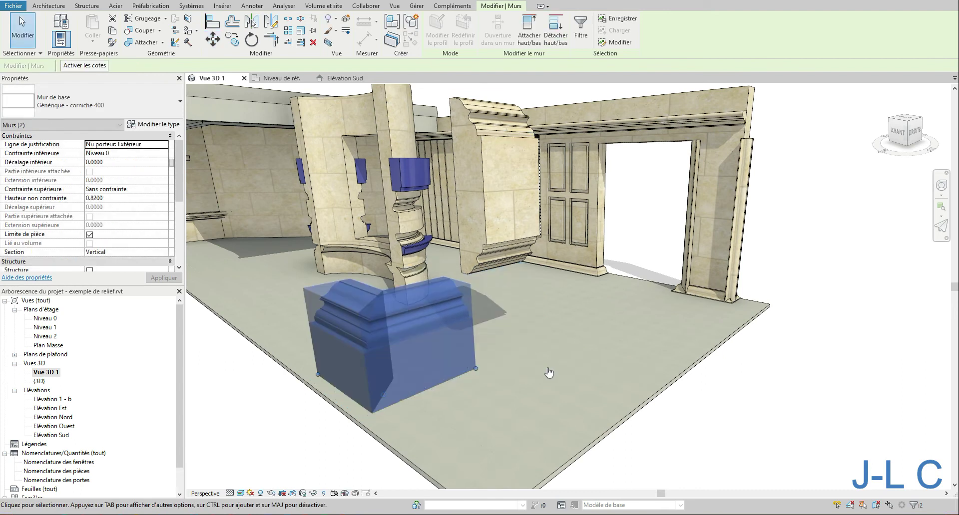
# Step: Select the tall moulded wall and set its base offset to 0
pyautogui.click(485, 211)
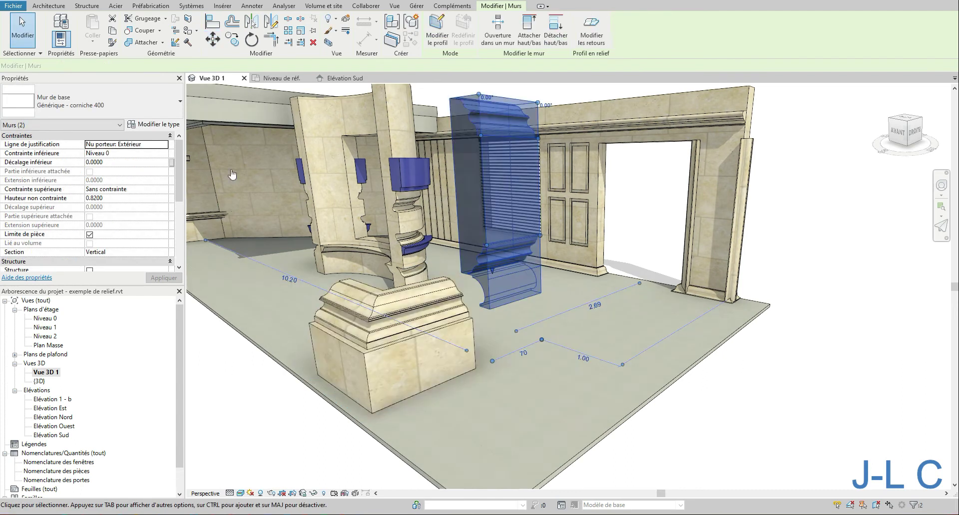
pyautogui.click(115, 162)
pyautogui.write('0')
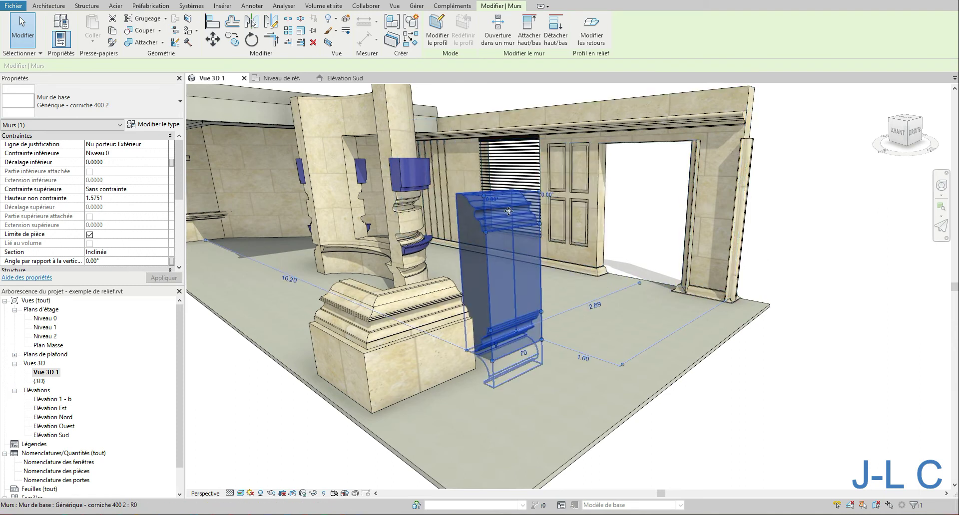
pyautogui.keyDown('shift'); pyautogui.moveTo(485, 200); pyautogui.dragTo(554, 272, button='middle'); pyautogui.keyUp('shift')
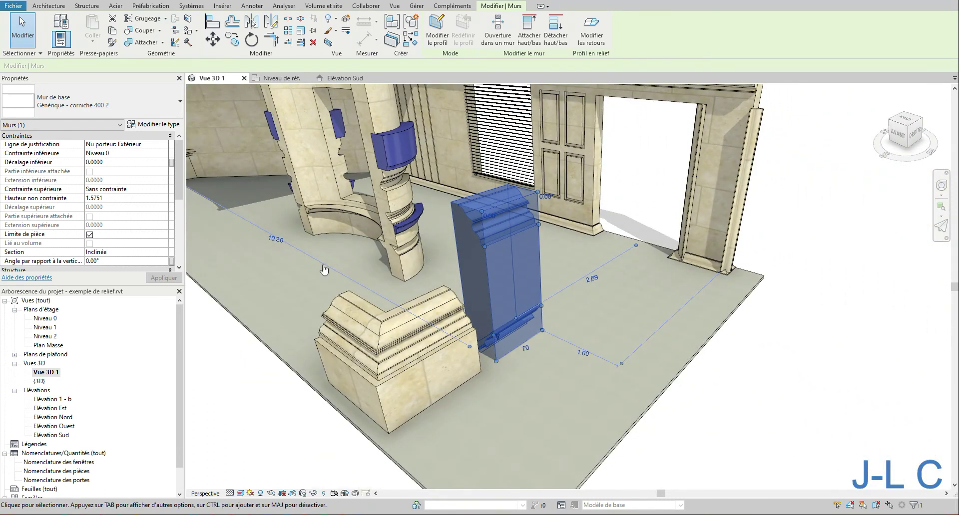
# Step: Try base offsets of 0.25 and 0.3 for the tall moulded wall
pyautogui.click(139, 162)
pyautogui.write('.')
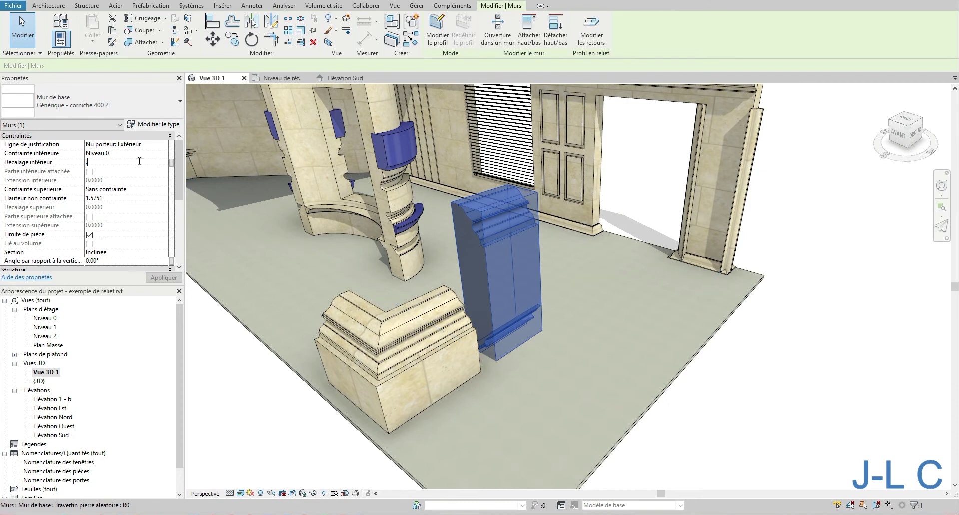
pyautogui.write('25')
pyautogui.press('Return')
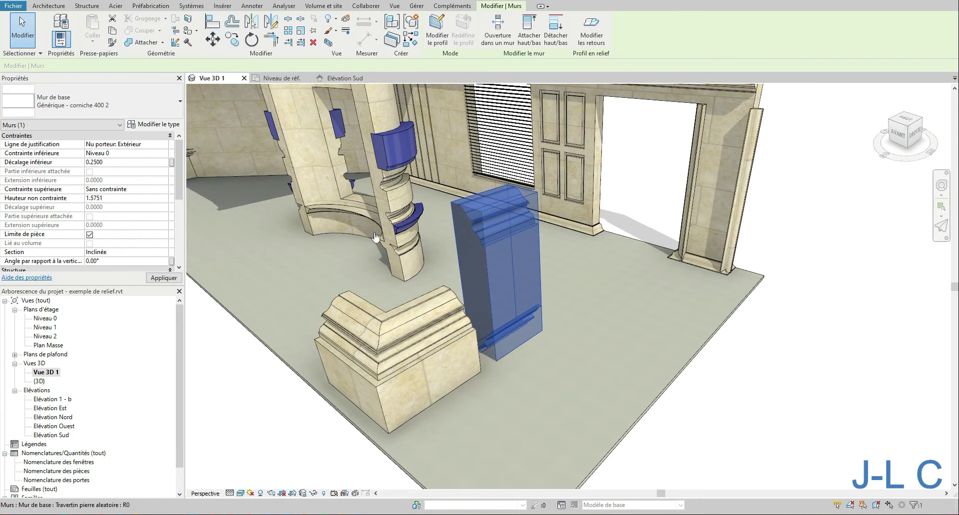
pyautogui.click(117, 163)
pyautogui.write('.3')
pyautogui.press('Return')
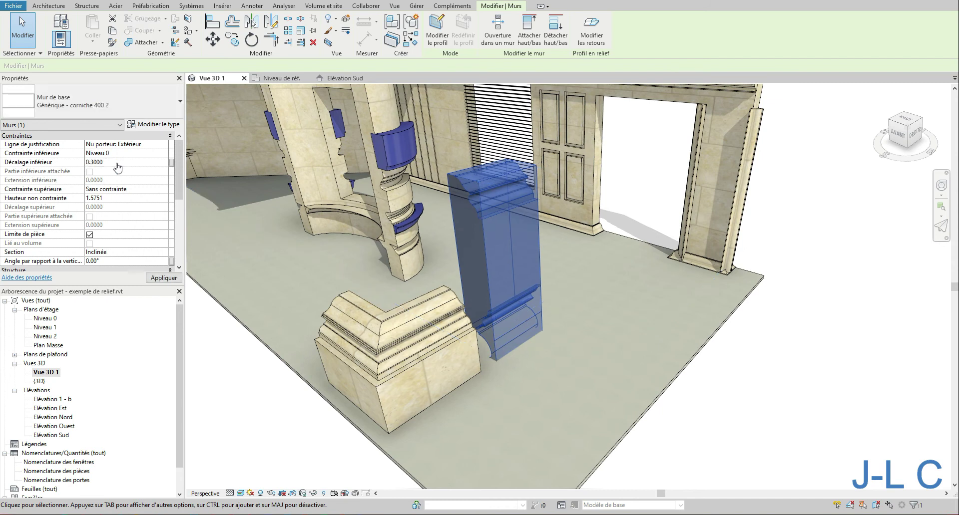
# Step: Set the tall moulded wall's base offset to 0.5 and end with no command active
pyautogui.click(125, 163)
pyautogui.write('.5')
pyautogui.press('Return')
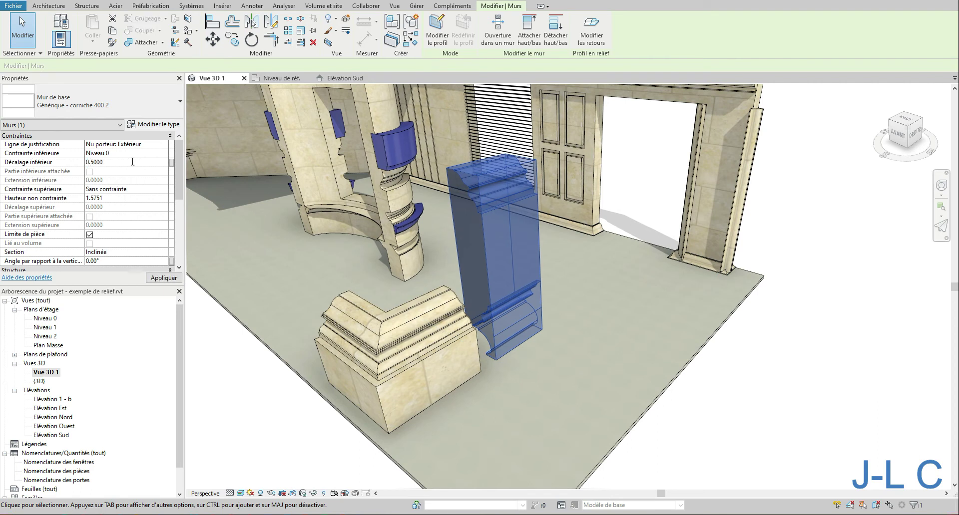
pyautogui.click(212, 21)
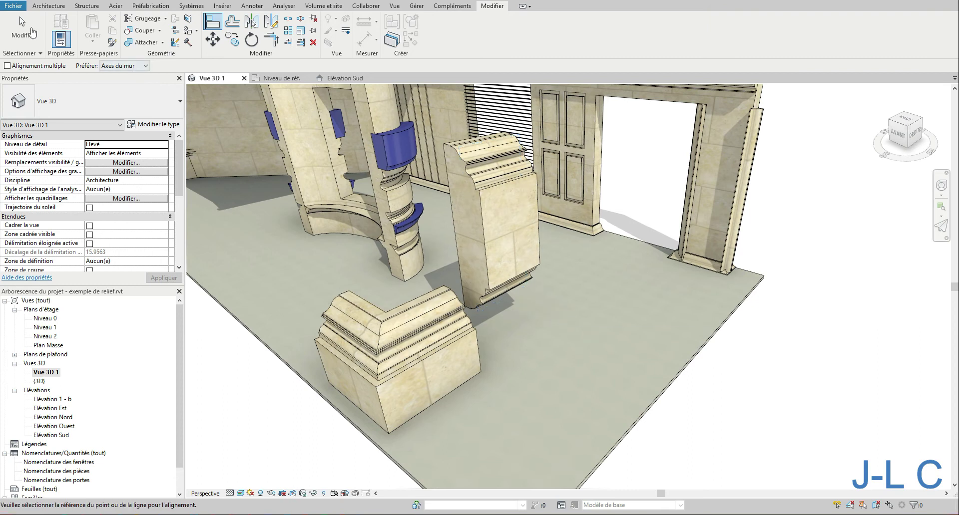
pyautogui.click(23, 30)
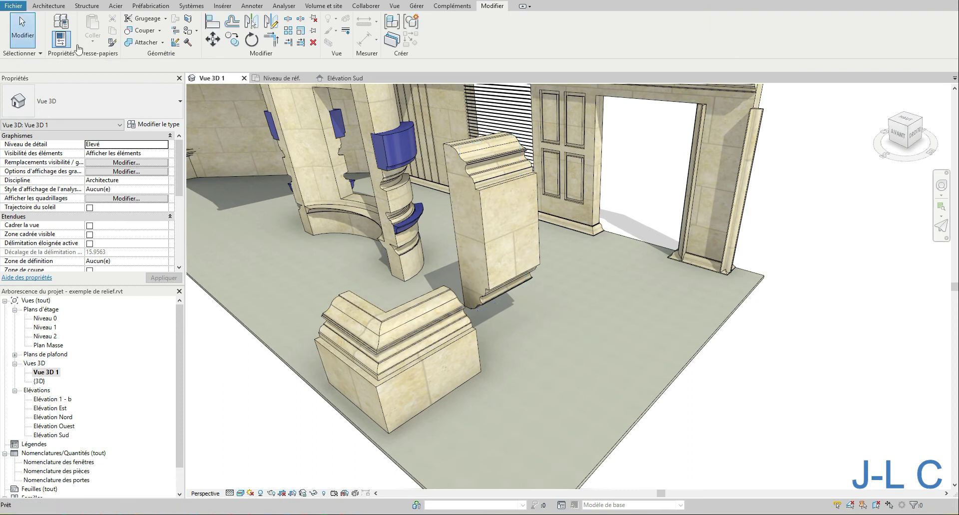
# Step: Examine the hollow profiles in the structure of the tall moulded wall's type, leaving the type unchanged
pyautogui.click(538, 267)
pyautogui.click(152, 125)
pyautogui.click(649, 203)
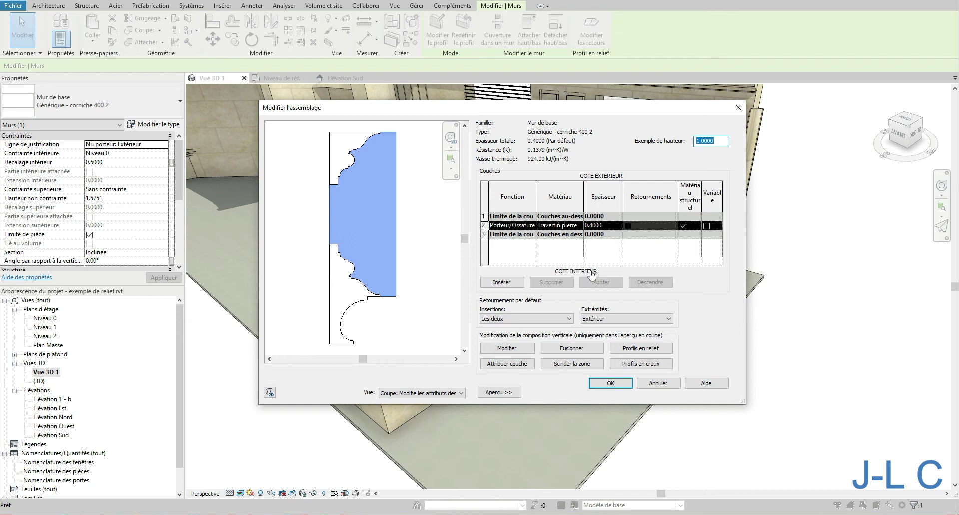
pyautogui.click(372, 306)
pyautogui.click(656, 367)
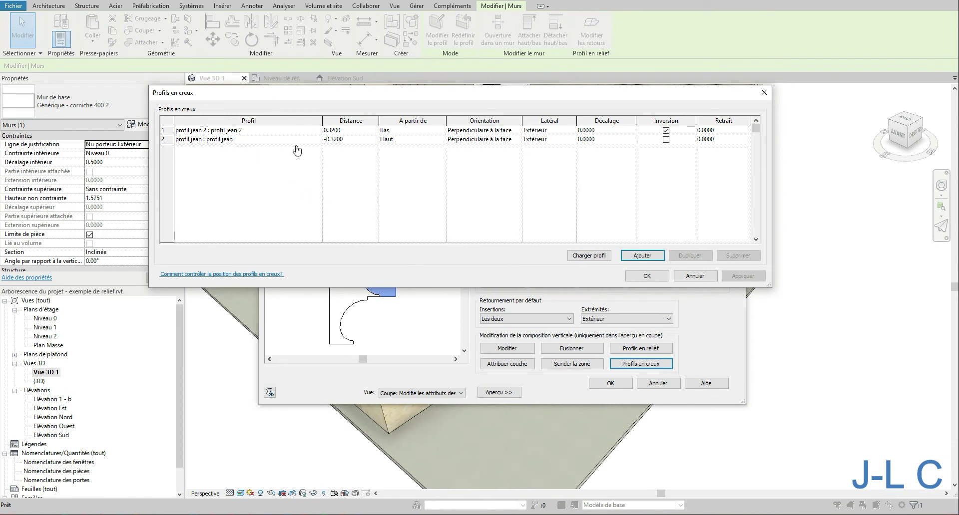
pyautogui.click(696, 276)
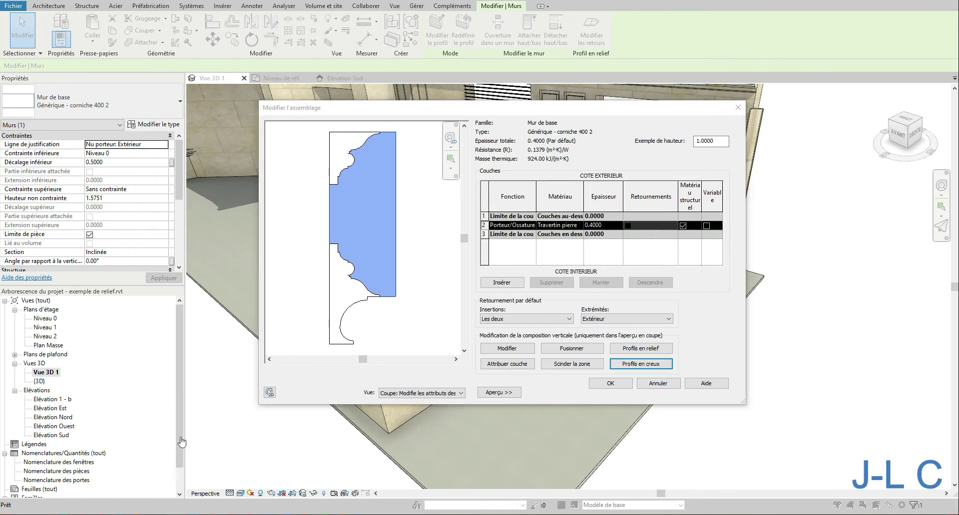
pyautogui.click(659, 384)
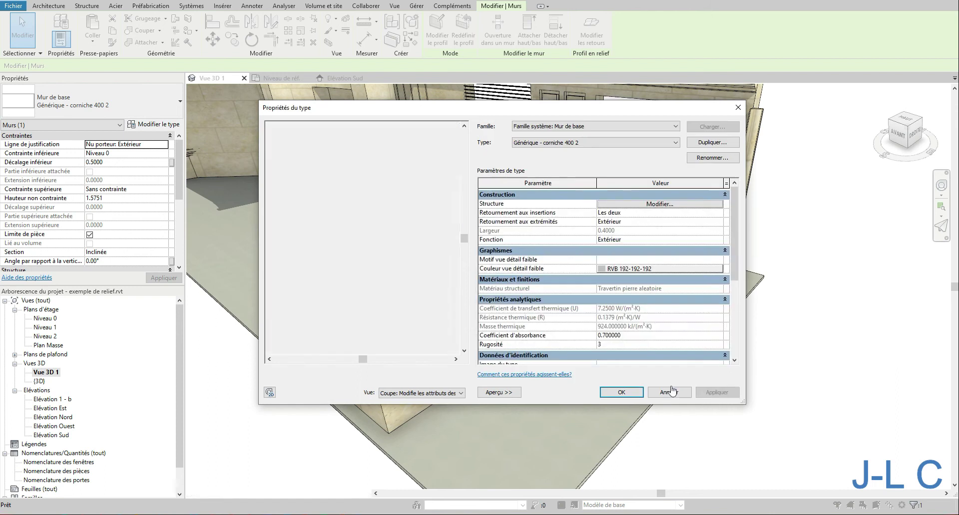
pyautogui.click(731, 392)
# Step: Find profil jean 2 among the project's profile families and inspect its type properties
pyautogui.moveTo(182, 391); pyautogui.dragTo(183, 457)
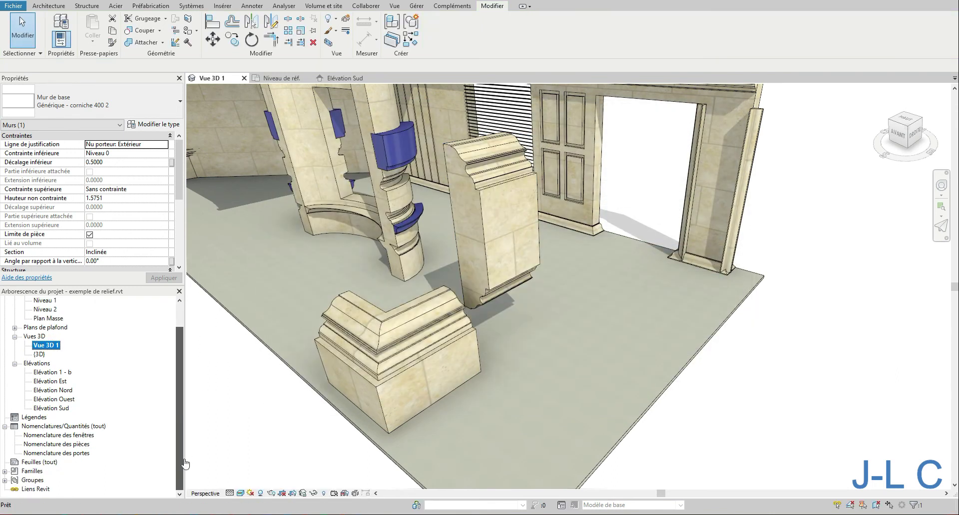
pyautogui.doubleClick(22, 473)
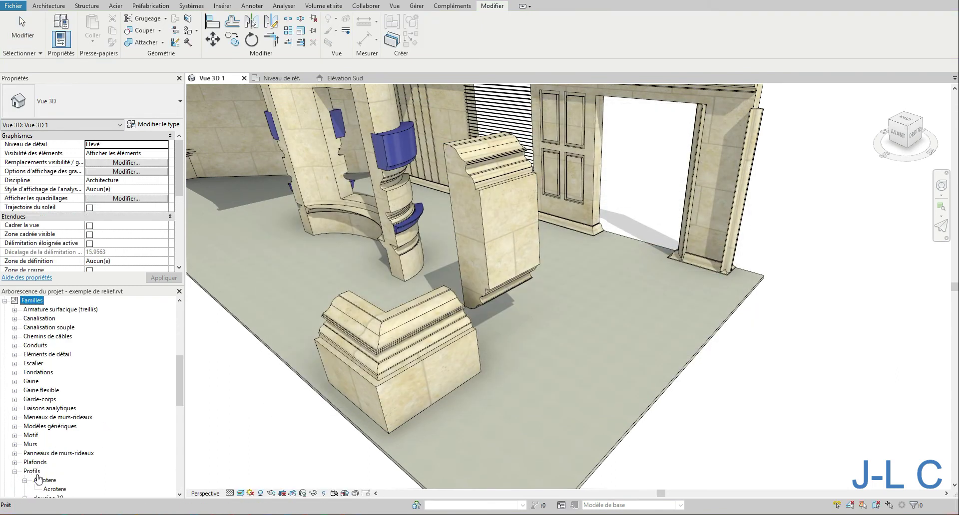
pyautogui.click(33, 472)
pyautogui.scroll(-6, 158, 457)
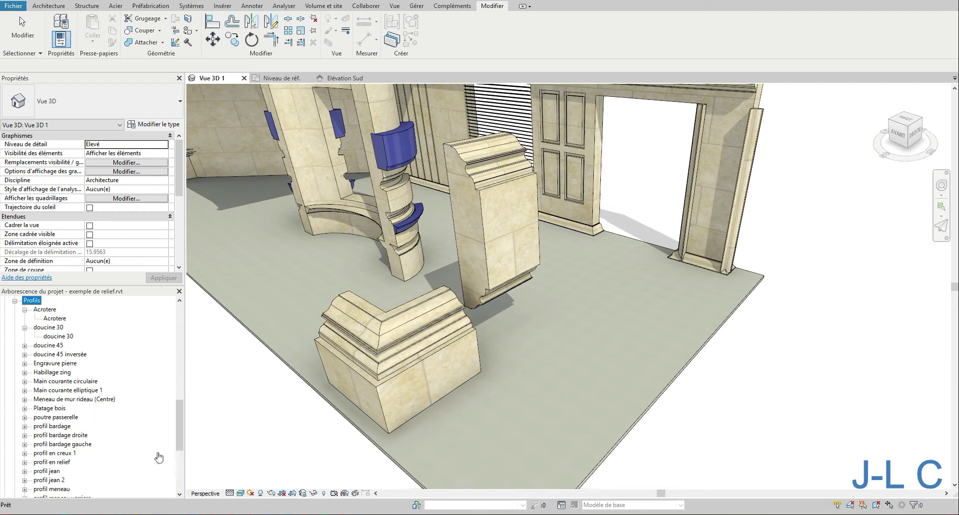
pyautogui.doubleClick(43, 480)
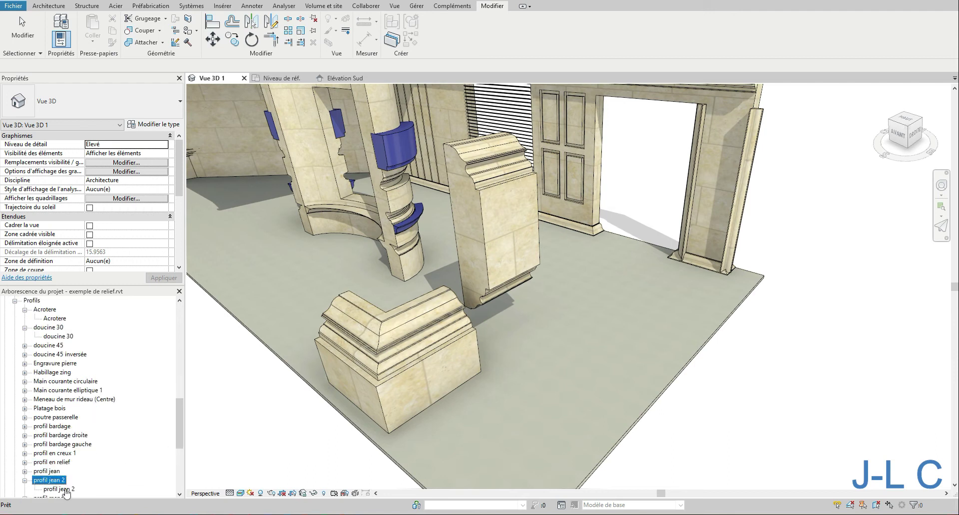
pyautogui.doubleClick(65, 489)
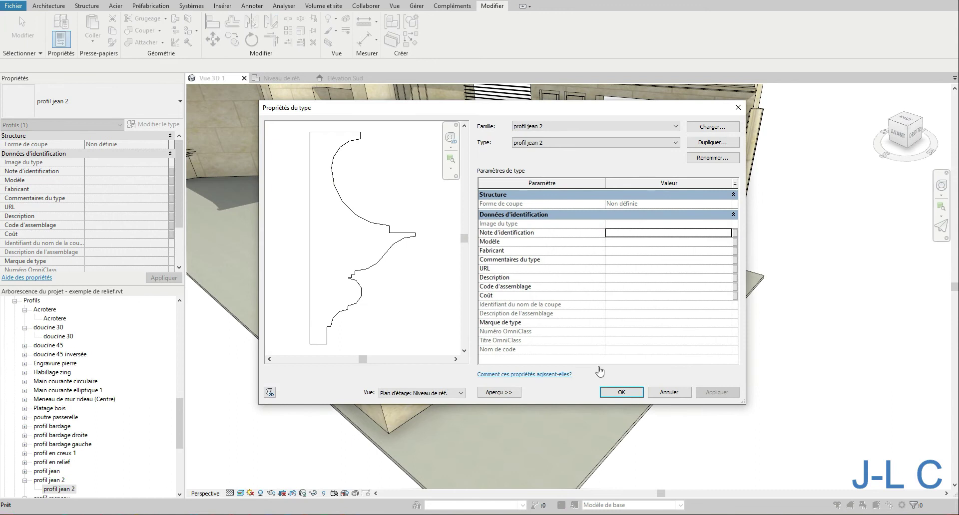
pyautogui.click(669, 393)
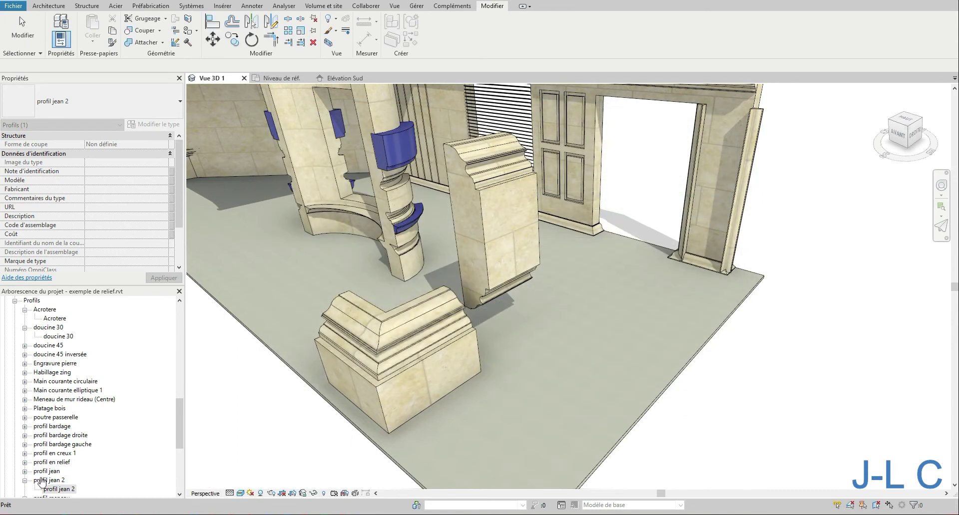
# Step: Open the profil jean 2 family for editing
pyautogui.rightClick(42, 481)
pyautogui.click(92, 407)
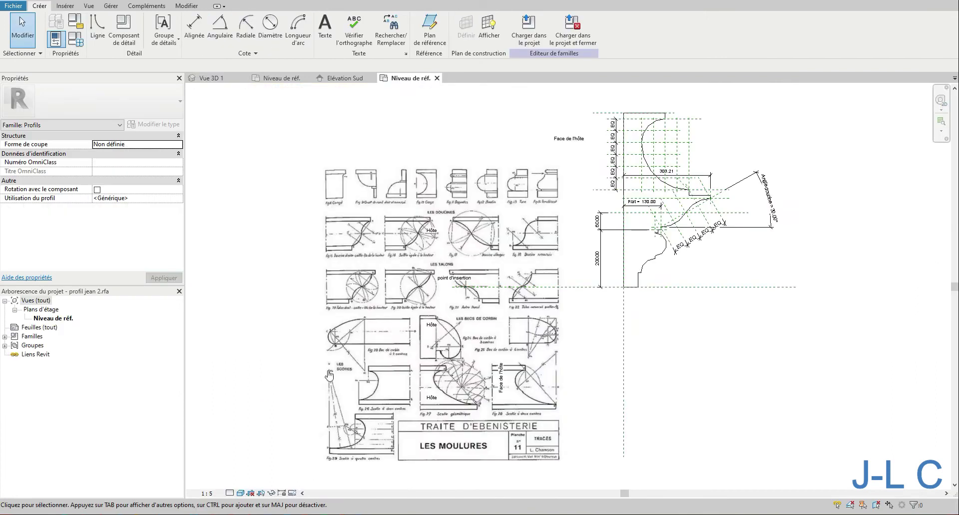
pyautogui.moveTo(430, 325); pyautogui.dragTo(359, 349, button='middle')
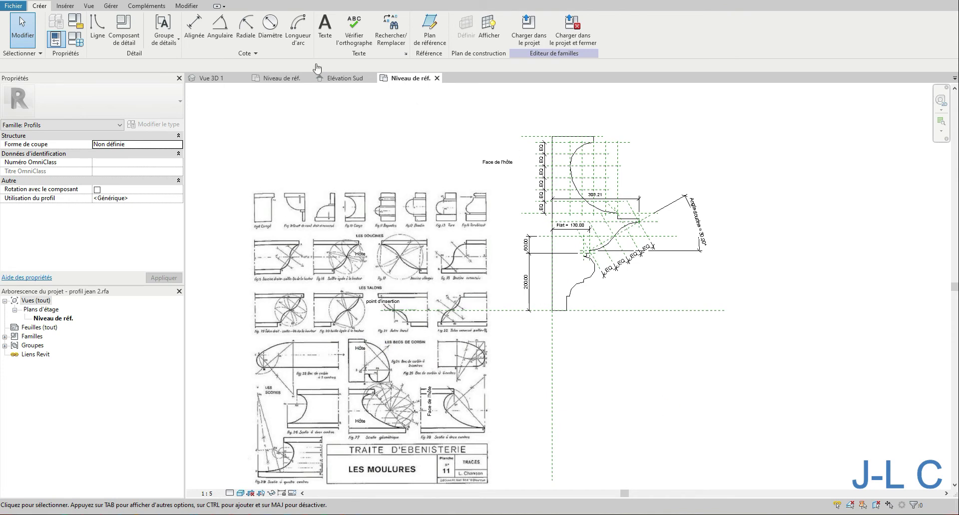
# Step: Add an aligned dimension for the profile's overall height, from its top edge to the horizontal reference plane at its base
pyautogui.click(194, 24)
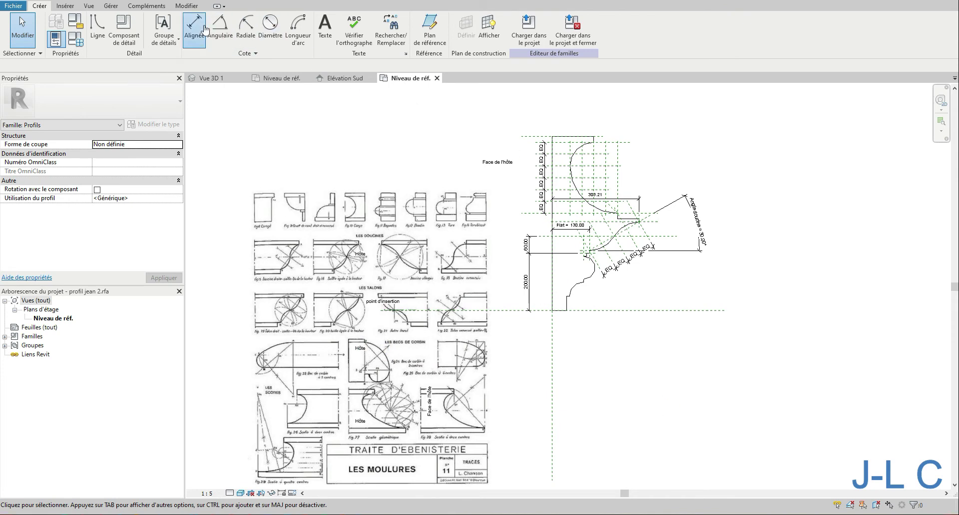
pyautogui.click(574, 136)
pyautogui.click(570, 311)
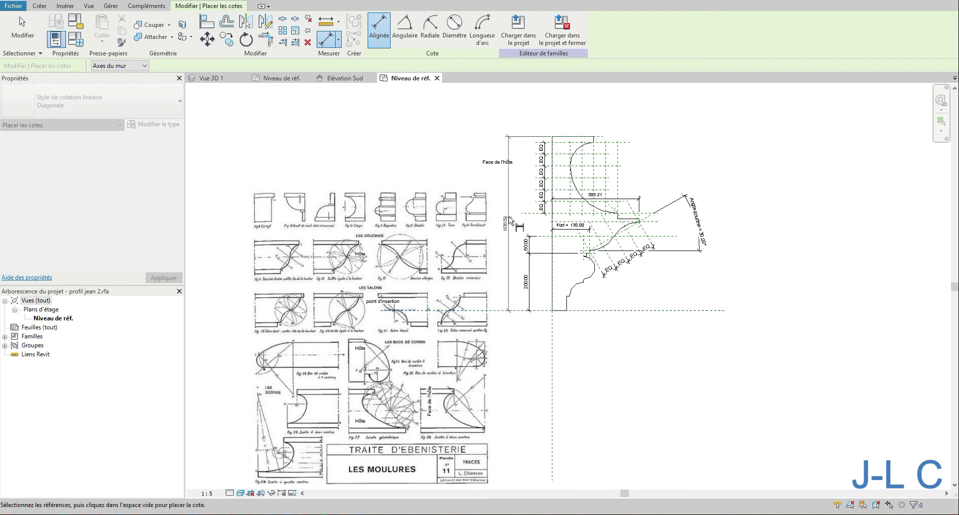
pyautogui.click(510, 220)
pyautogui.rightClick(531, 227)
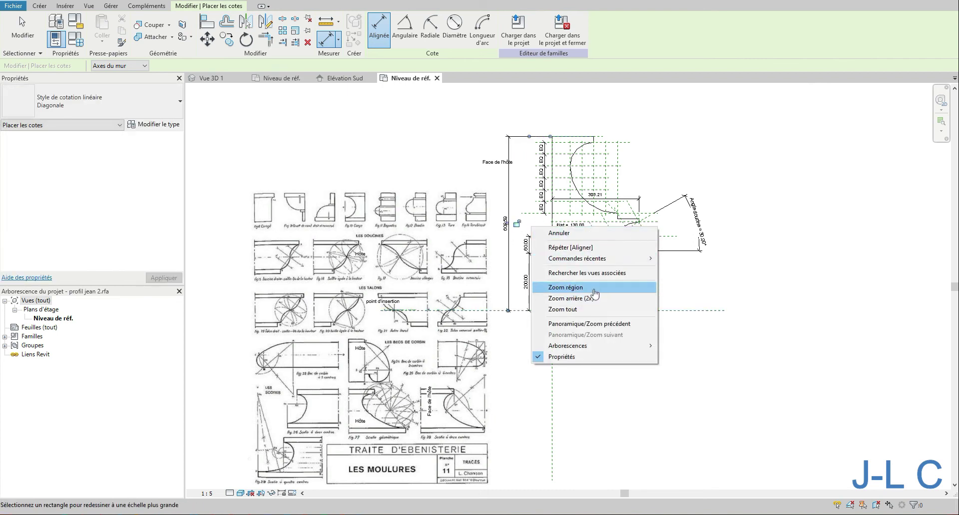
pyautogui.click(594, 288)
pyautogui.moveTo(450, 98); pyautogui.dragTo(773, 372)
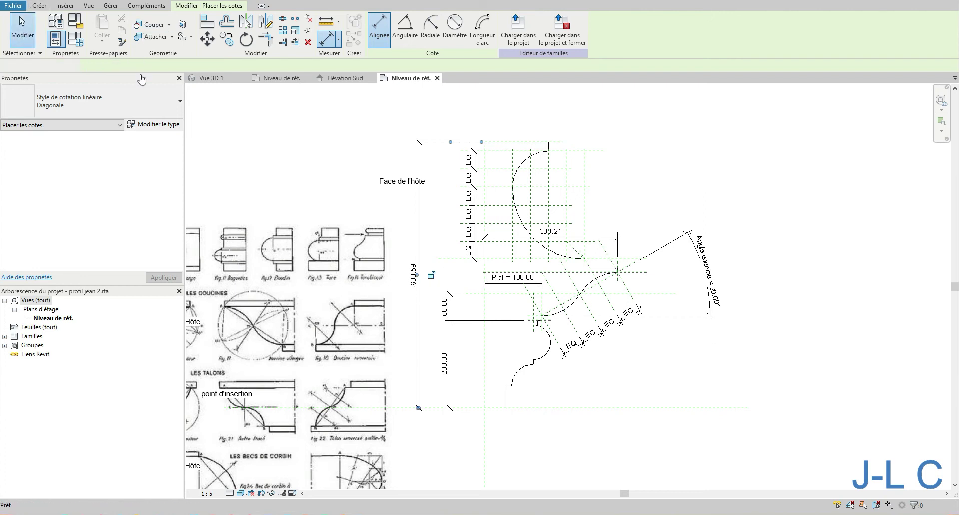
pyautogui.click(22, 28)
# Step: Extend the top reference plane's temporary dimension down to the profile's base and copy its value
pyautogui.click(558, 147)
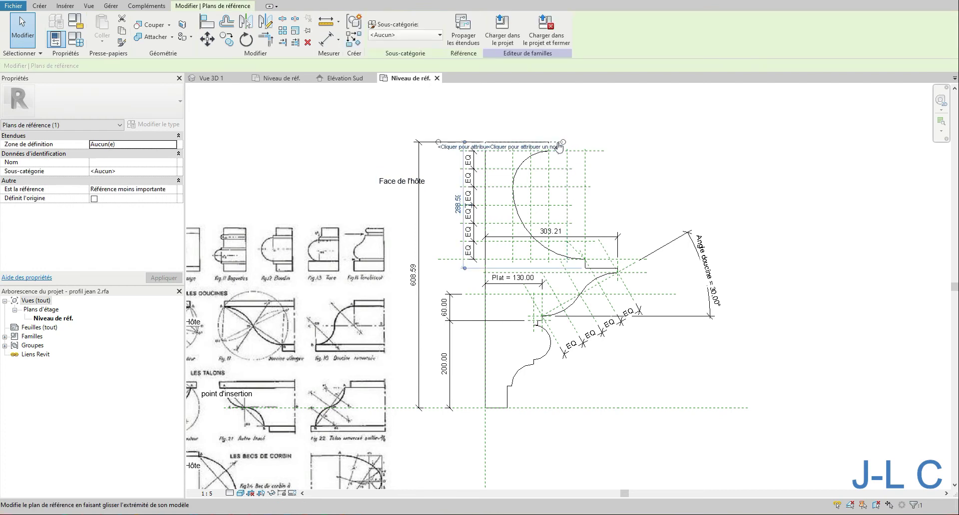
pyautogui.moveTo(476, 282); pyautogui.dragTo(465, 408)
pyautogui.click(460, 275)
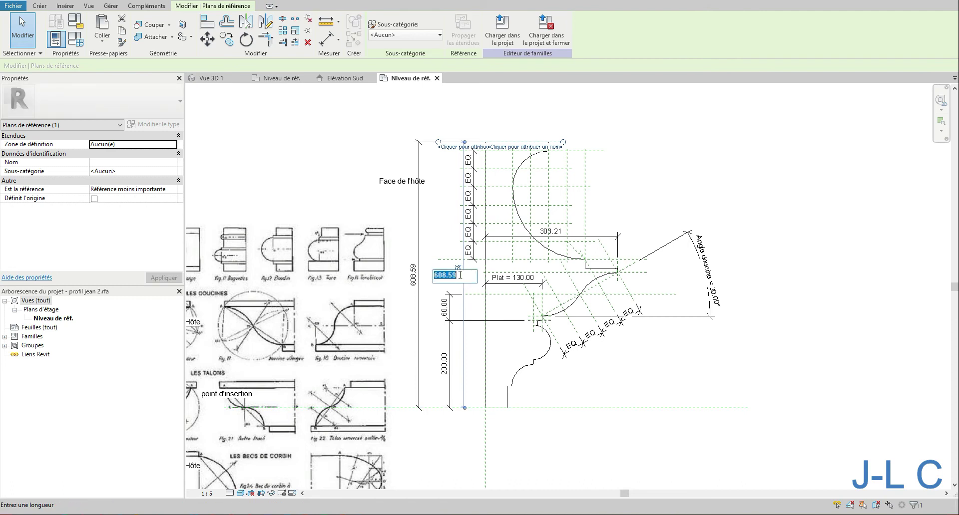
pyautogui.rightClick(447, 277)
pyautogui.click(473, 310)
# Step: Return to the project's Vue 3D 1 view and save the project
pyautogui.click(211, 79)
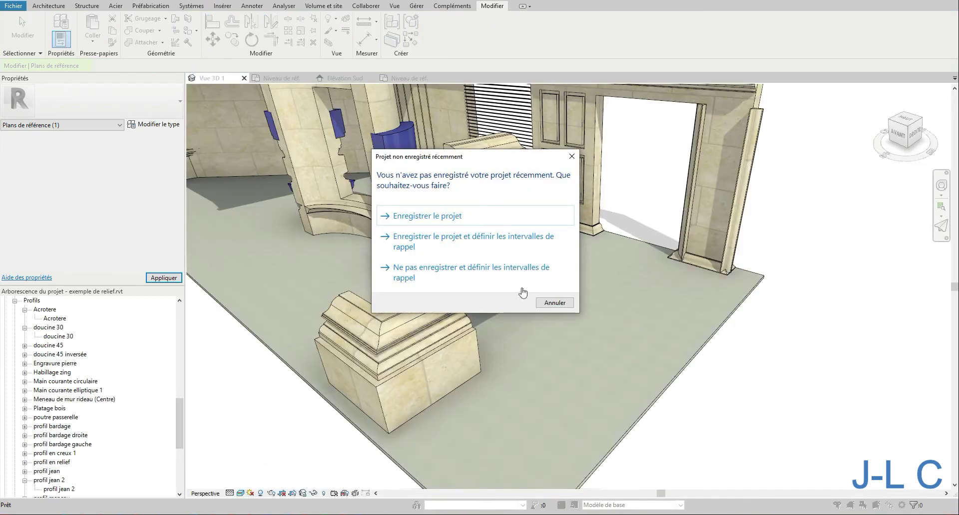
pyautogui.click(451, 223)
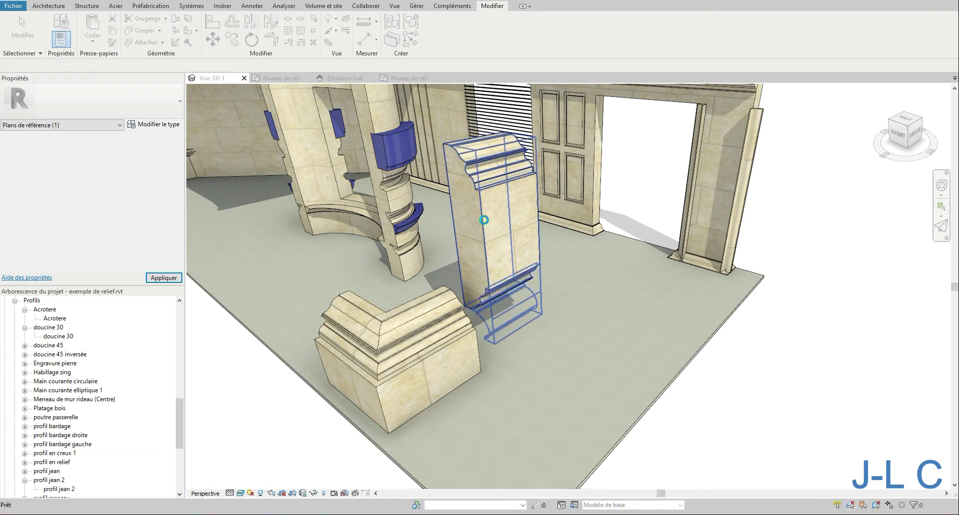
# Step: Show the structure preview of the tall wall's type Générique - corniche 400 2 as a section
pyautogui.click(484, 220)
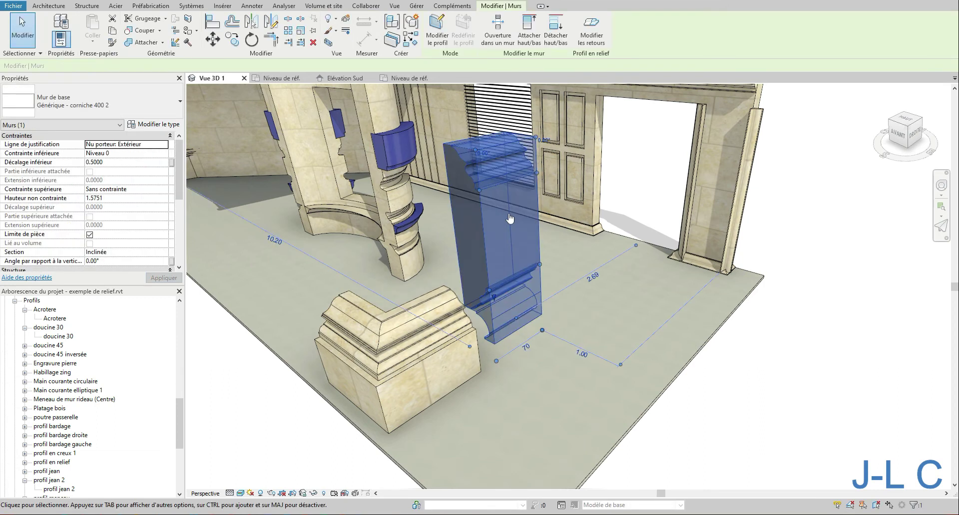
pyautogui.click(149, 125)
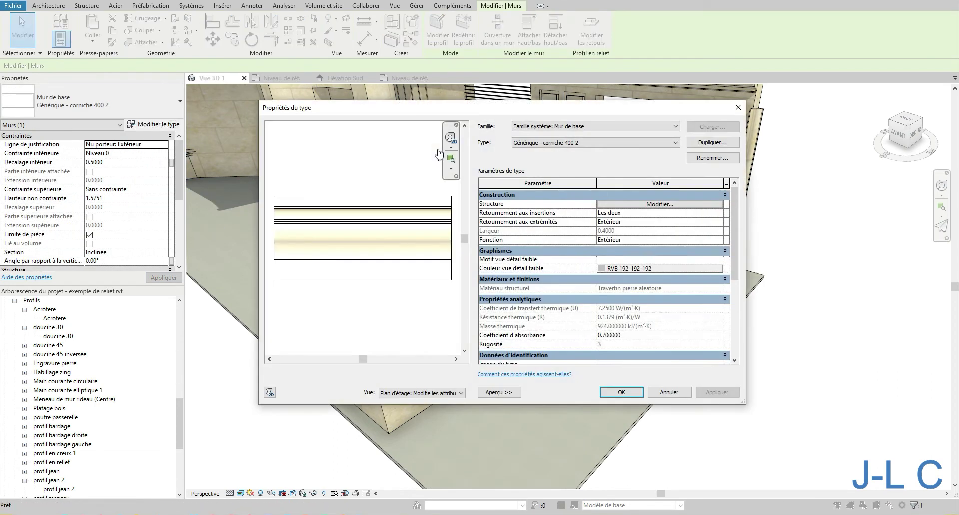
pyautogui.click(675, 205)
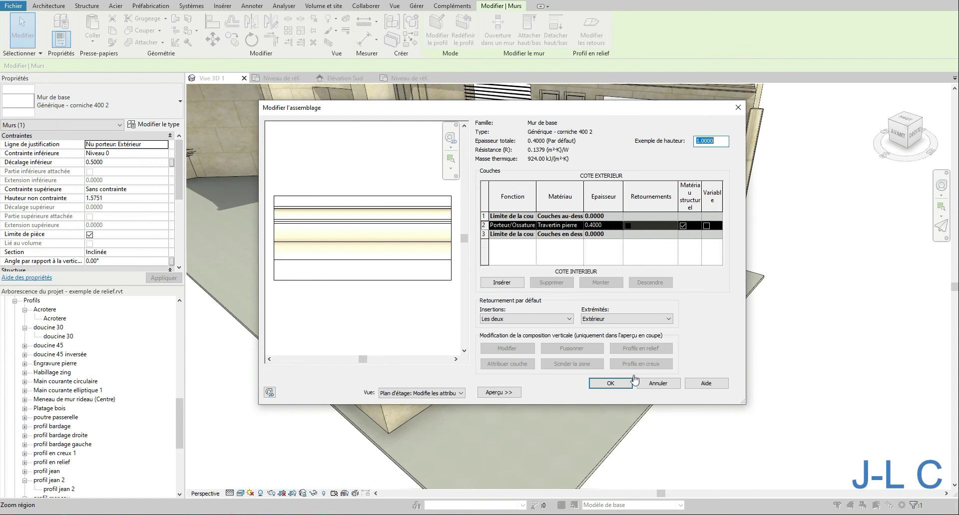
pyautogui.click(422, 394)
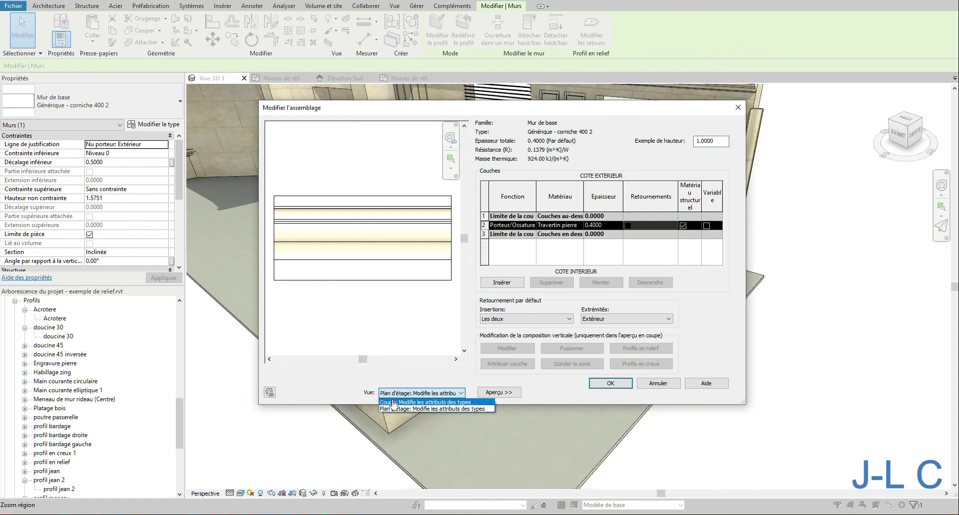
pyautogui.click(410, 403)
pyautogui.click(636, 365)
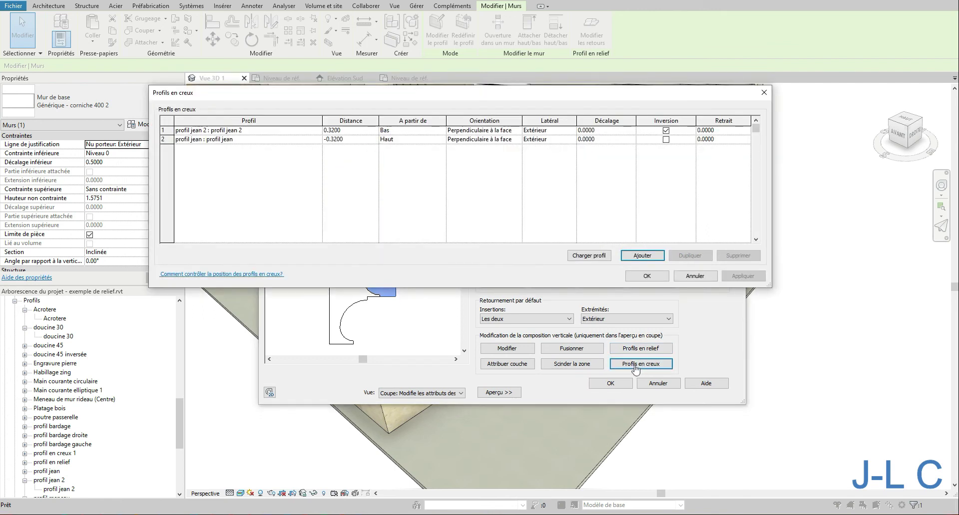
pyautogui.click(359, 145)
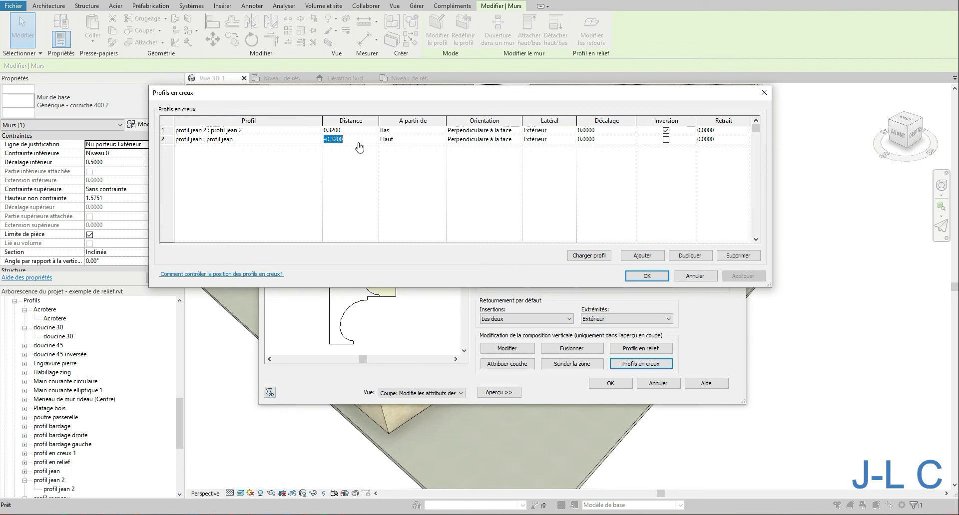
pyautogui.click(359, 131)
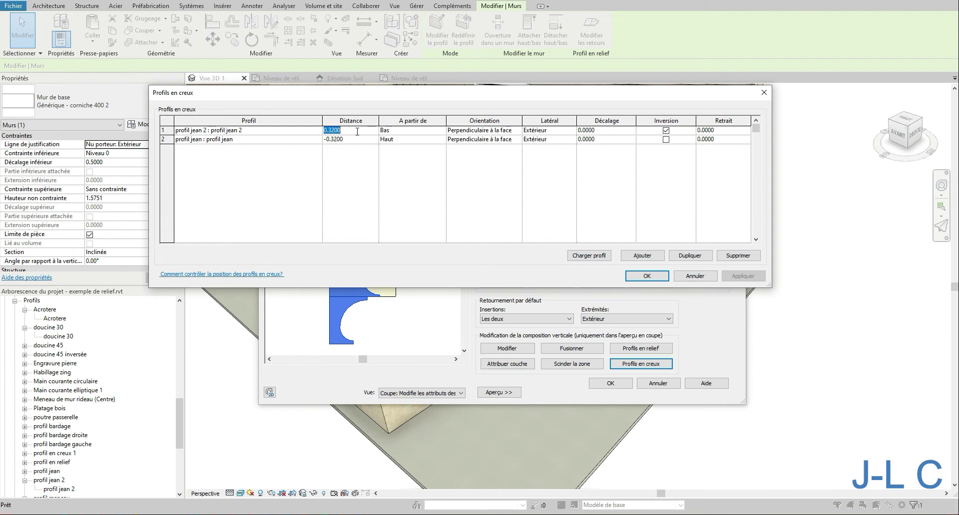
pyautogui.click(357, 132)
pyautogui.click(355, 125)
pyautogui.click(366, 131)
pyautogui.click(366, 129)
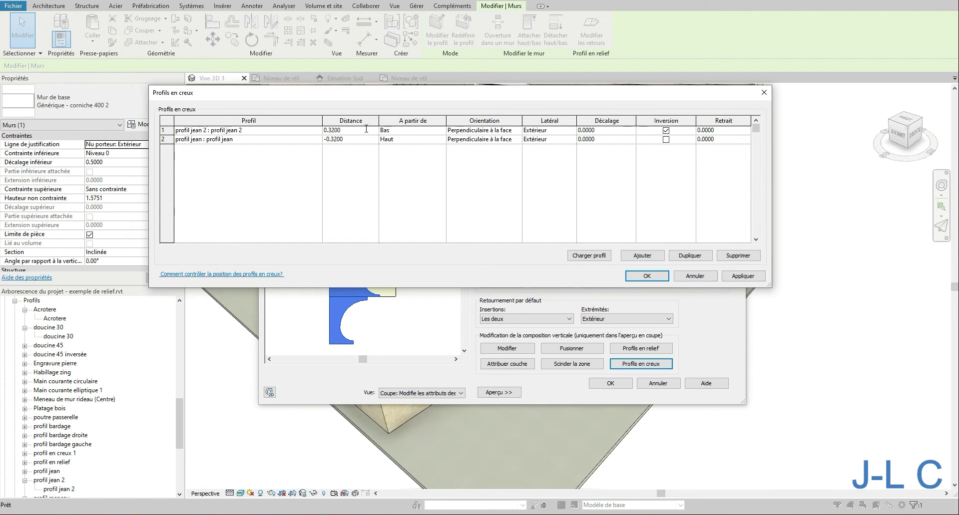
pyautogui.doubleClick(323, 129)
pyautogui.click(342, 80)
pyautogui.click(764, 93)
pyautogui.click(738, 102)
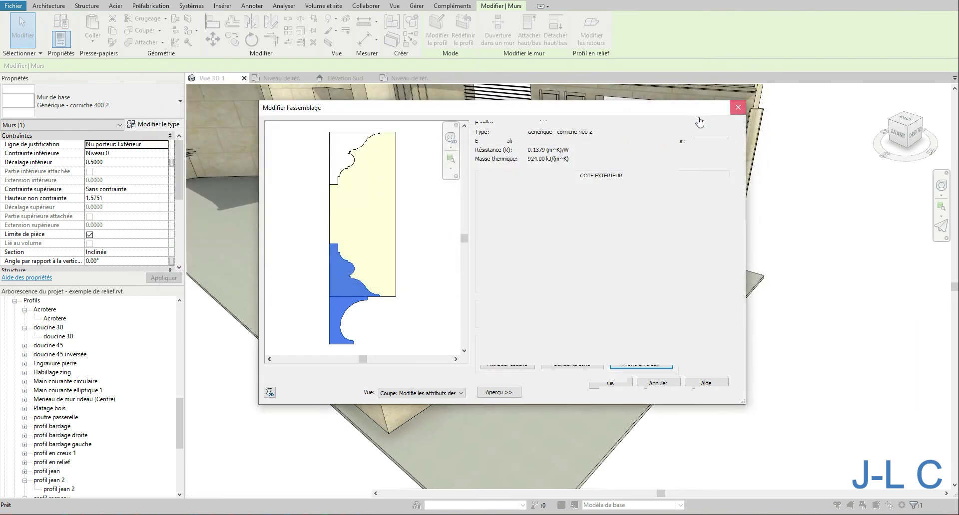
pyautogui.click(737, 107)
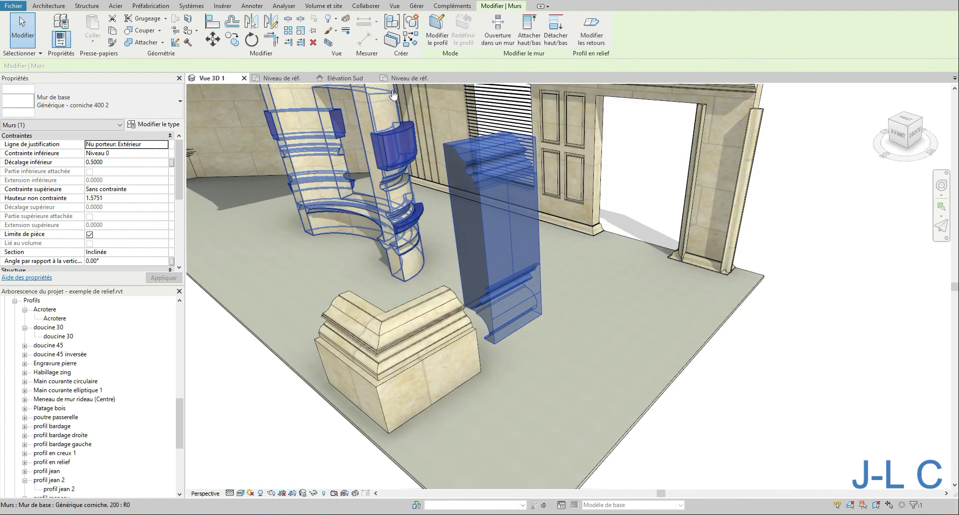
# Step: Check the profile height in the profil jean 2 family and open the tall wall type's hollow profiles from the Elévation Sud view
pyautogui.click(402, 80)
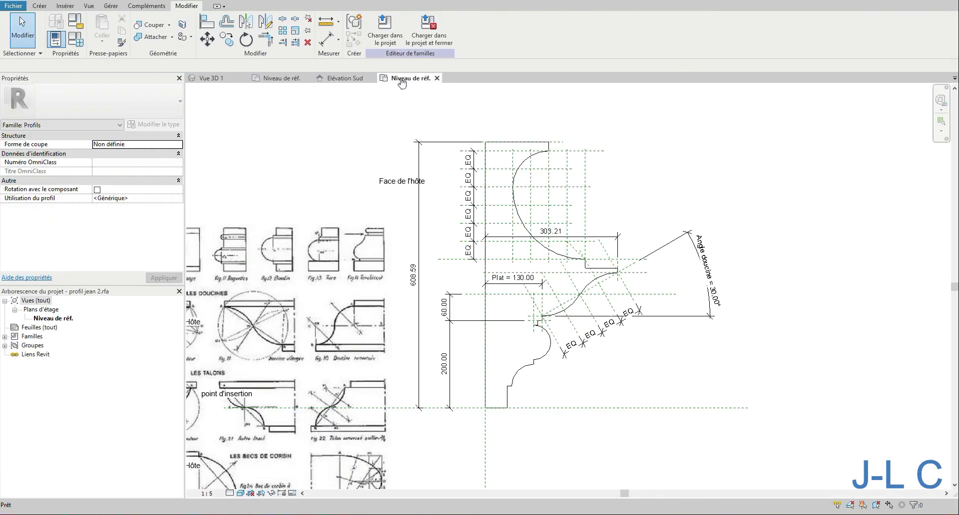
pyautogui.click(349, 79)
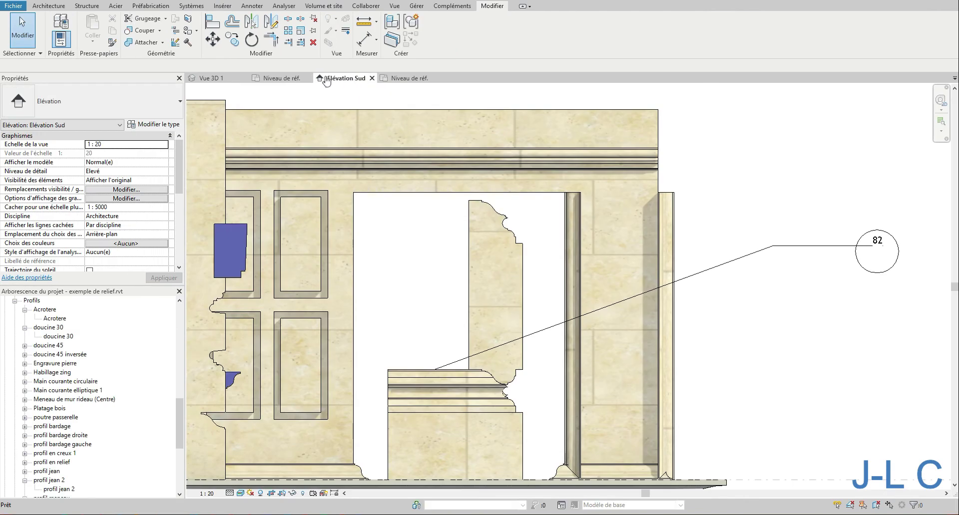
pyautogui.click(473, 243)
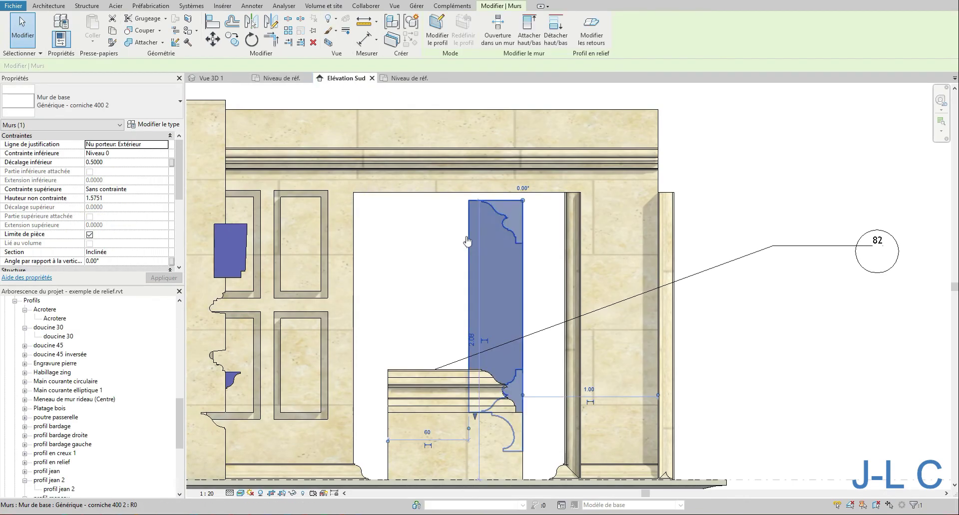
pyautogui.click(155, 125)
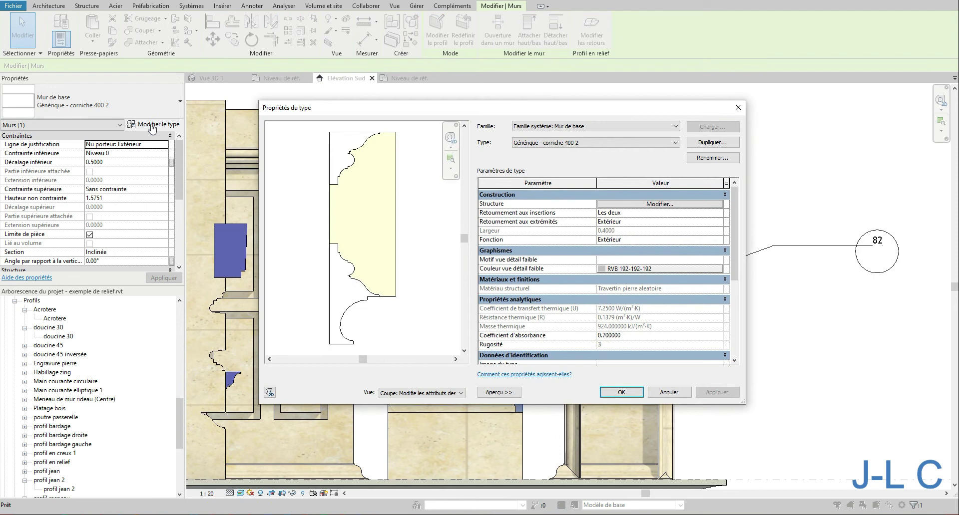
pyautogui.click(650, 206)
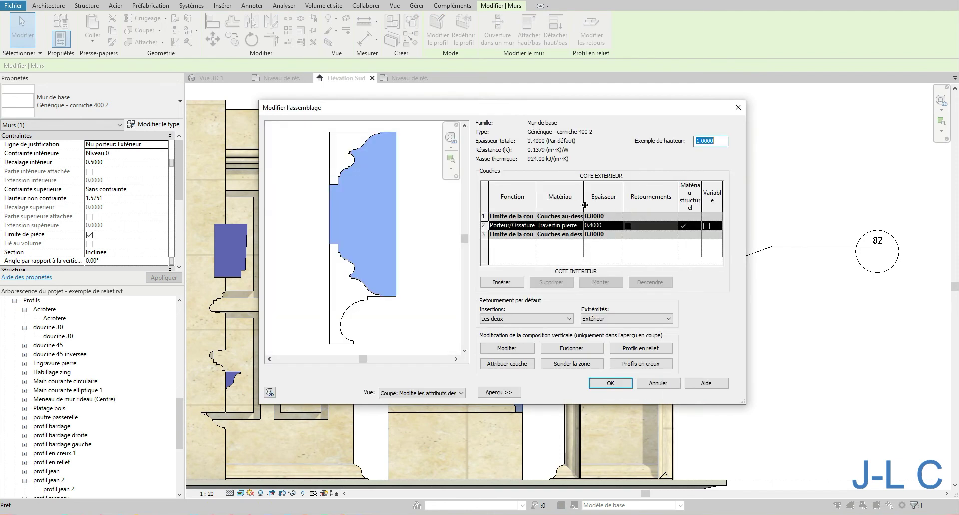
pyautogui.click(645, 365)
# Step: Set the distance of the profil jean 2 hollow profile from the wall base to 608.59 mm and apply it
pyautogui.click(364, 130)
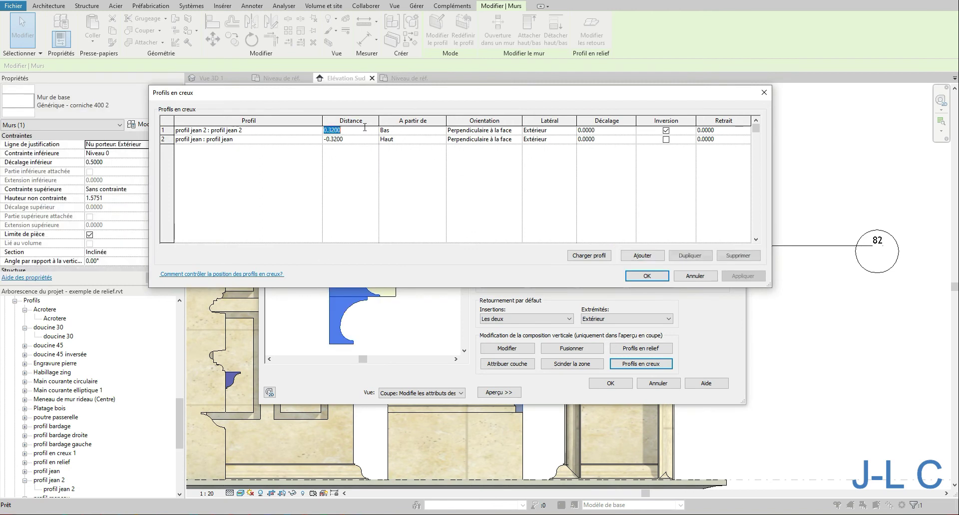
pyautogui.write('608.5')
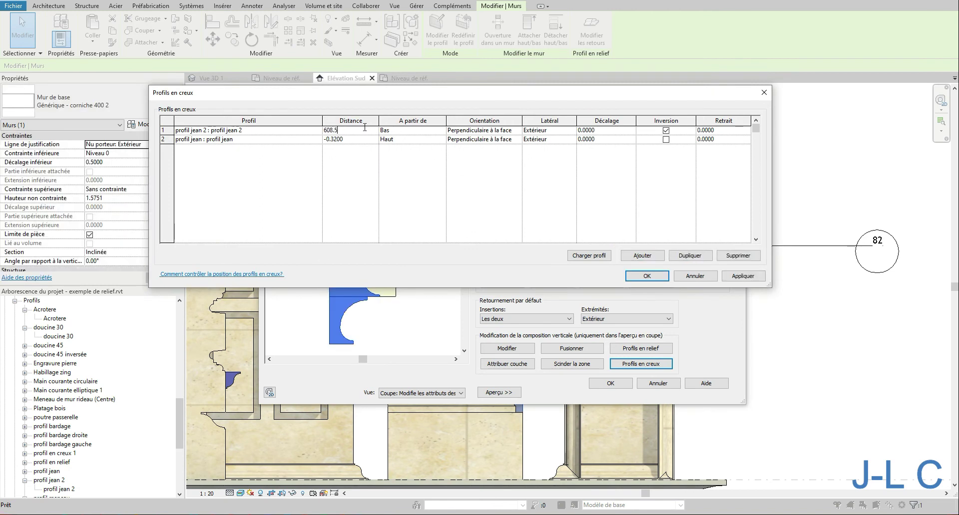
pyautogui.write('9mm')
pyautogui.press('Tab')
pyautogui.click(743, 276)
pyautogui.click(647, 277)
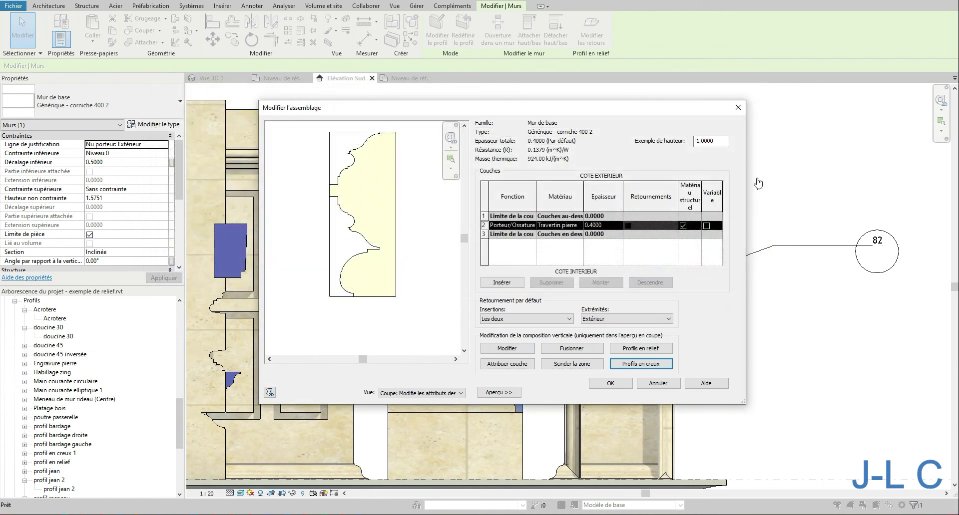
# Step: Set the sample height in the wall assembly preview to 1.5 m and confirm the modified wall type
pyautogui.click(721, 141)
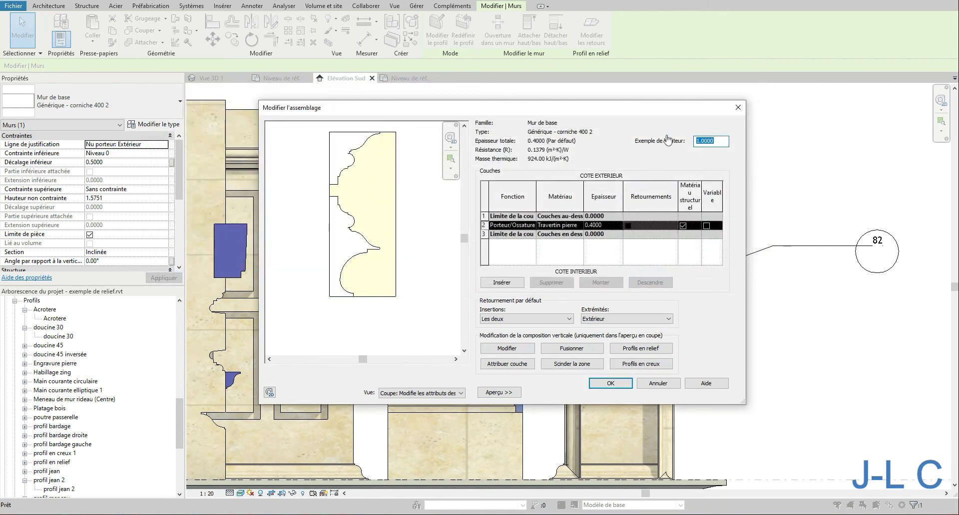
pyautogui.write('2')
pyautogui.press('Tab')
pyautogui.moveTo(443, 224); pyautogui.dragTo(439, 287, button='middle')
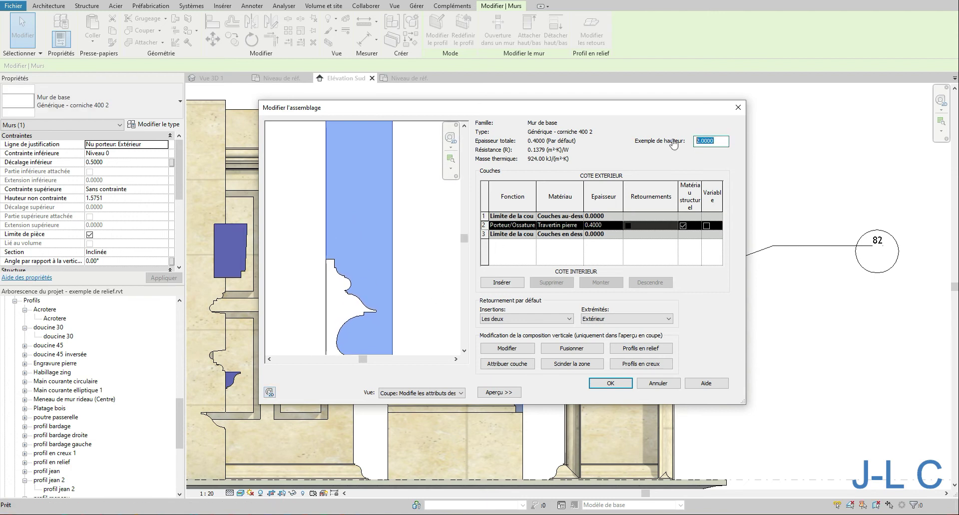
pyautogui.press('Tab')
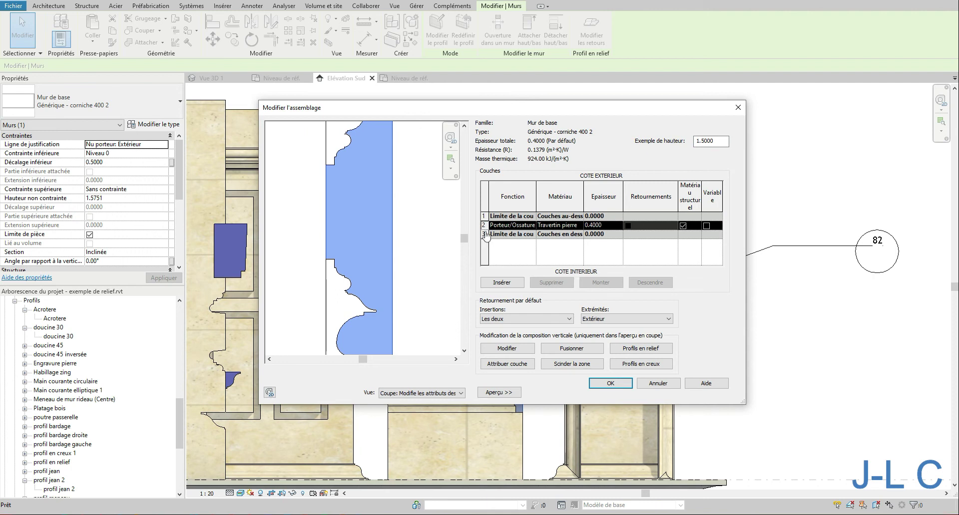
pyautogui.rightClick(437, 231)
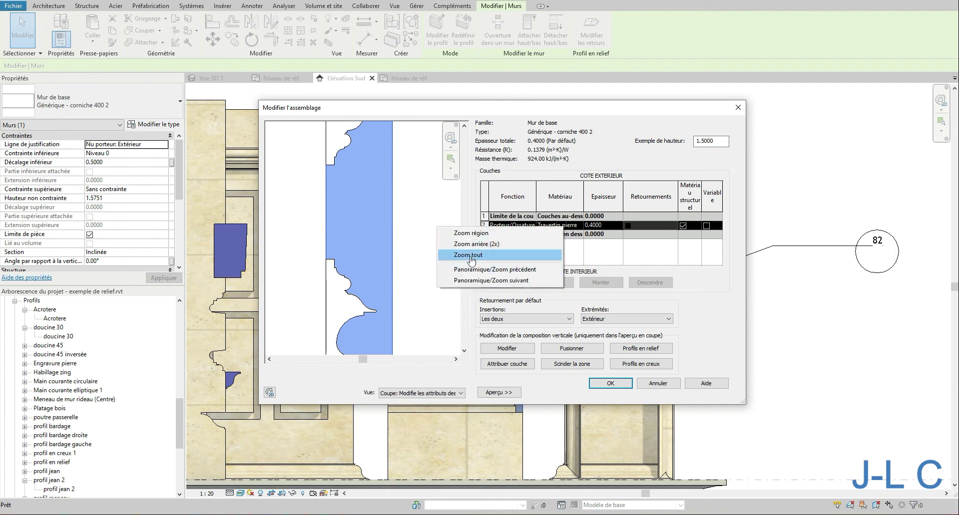
pyautogui.click(464, 257)
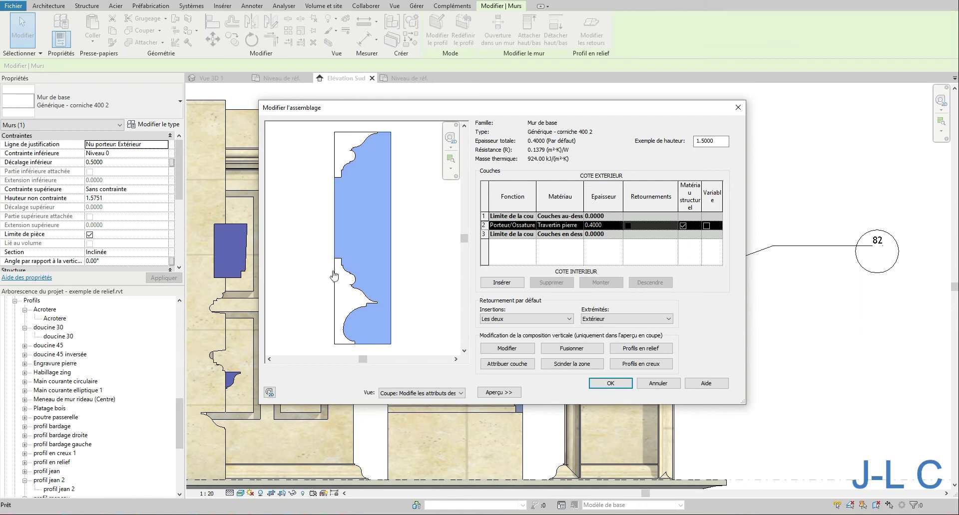
pyautogui.click(610, 383)
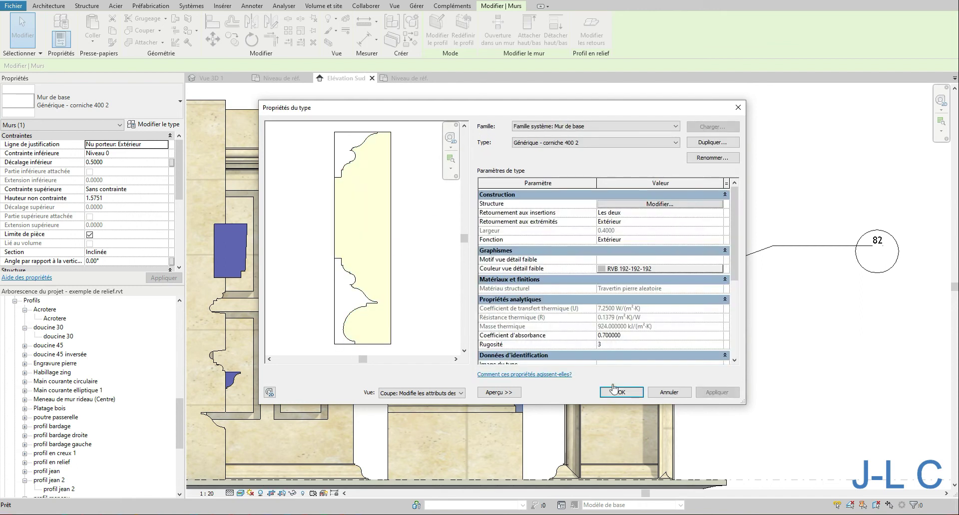
pyautogui.click(615, 389)
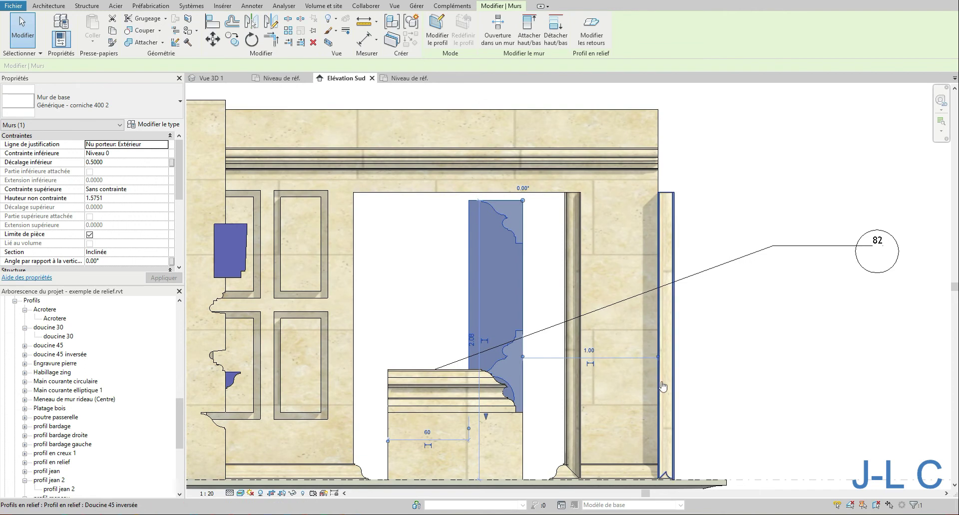
pyautogui.click(752, 360)
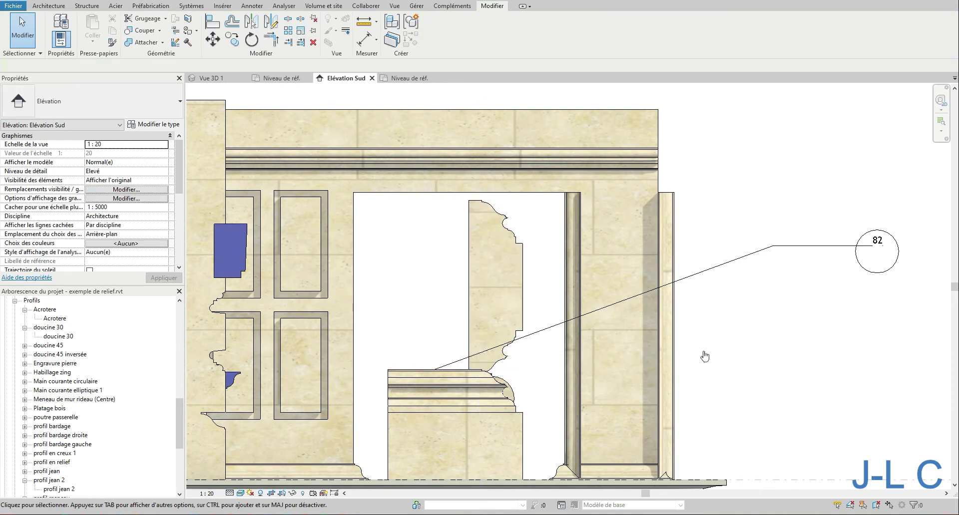
# Step: Set the base offset of the tall cornice wall to 0
pyautogui.click(524, 306)
pyautogui.click(143, 162)
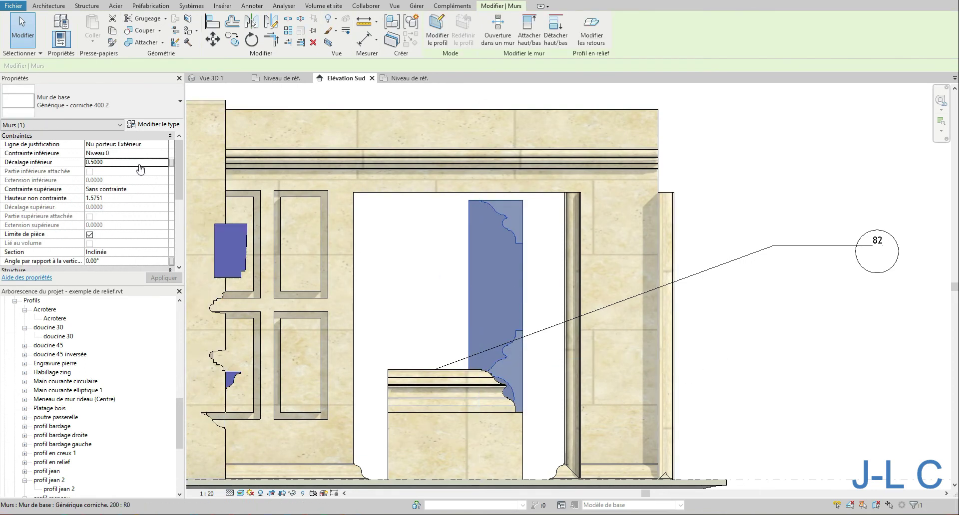
pyautogui.write('0')
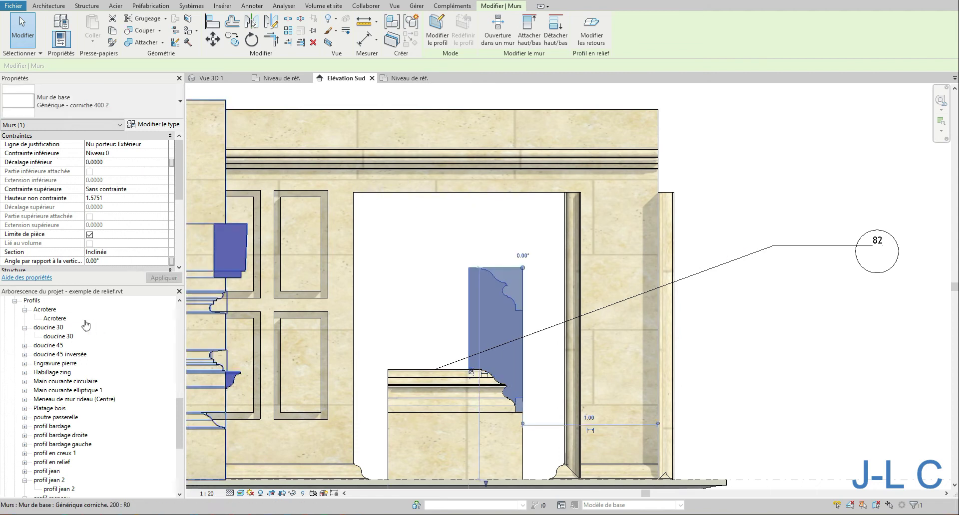
pyautogui.click(166, 320)
# Step: Open Vue 3D 1 and inspect the tall wall's moulded base on the floor from different angles
pyautogui.scroll(10, 160, 329)
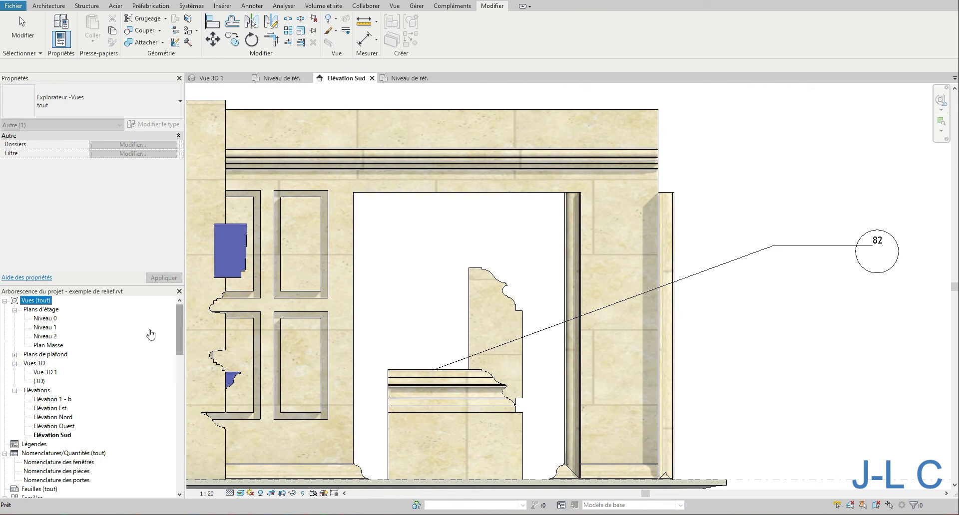
pyautogui.doubleClick(46, 373)
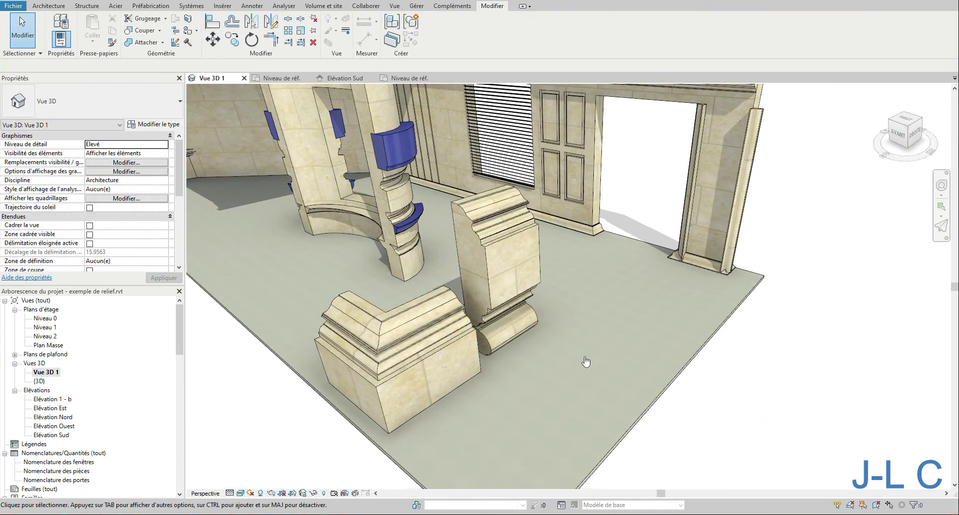
pyautogui.keyDown('shift'); pyautogui.moveTo(562, 356); pyautogui.dragTo(547, 323, button='middle'); pyautogui.keyUp('shift')
pyautogui.click(546, 323)
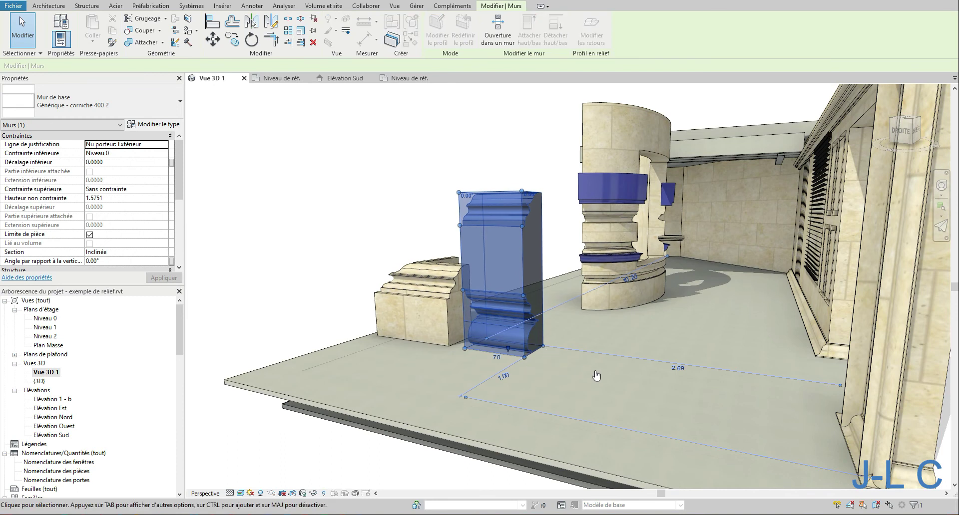
pyautogui.moveTo(547, 353); pyautogui.dragTo(653, 375)
pyautogui.keyDown('shift'); pyautogui.moveTo(615, 350); pyautogui.dragTo(802, 381, button='middle'); pyautogui.keyUp('shift')
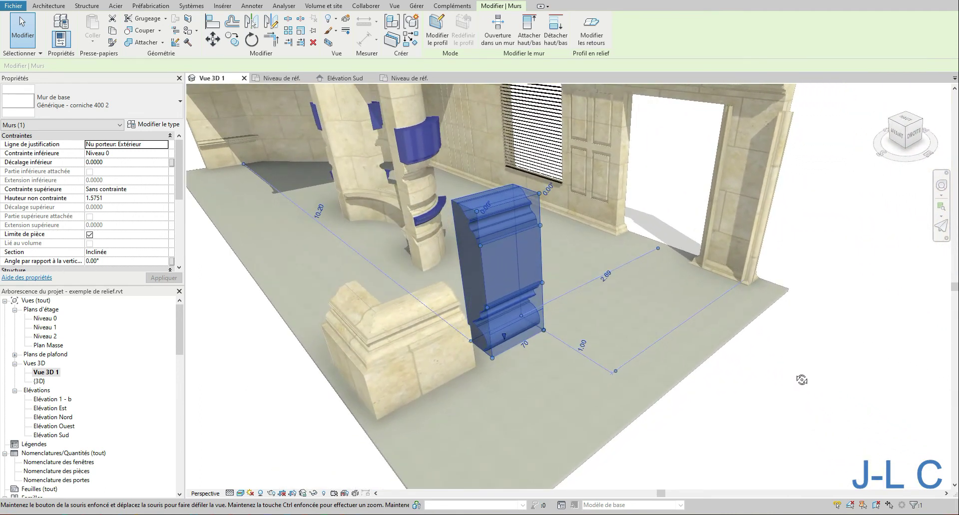
# Step: Try deleting the front wall of the low L-shaped cornice beside the tall wall and undo the deletion
pyautogui.click(457, 331)
pyautogui.press('Delete')
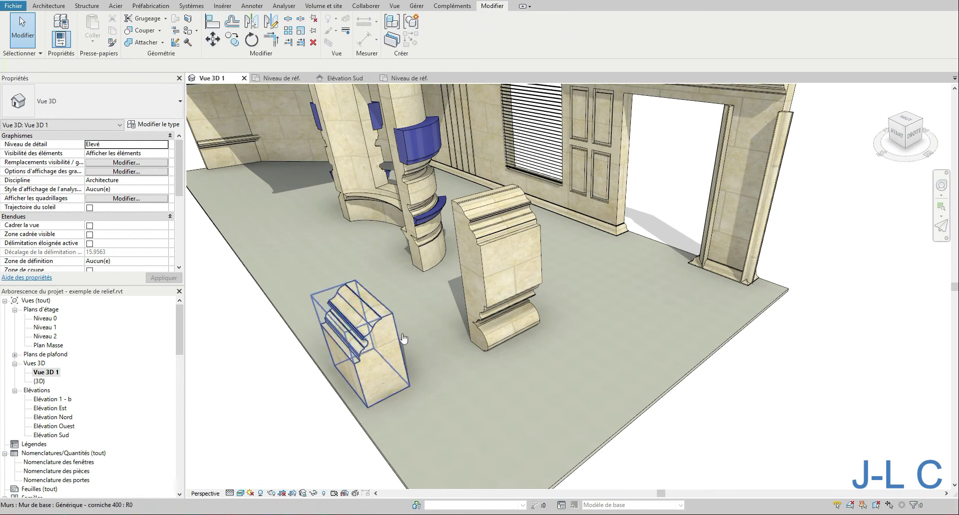
pyautogui.click(72, 0)
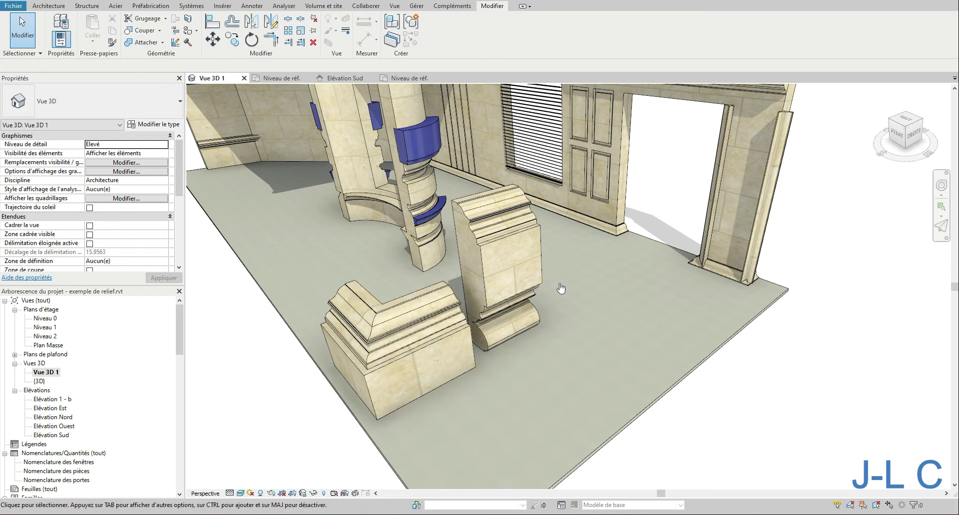
pyautogui.keyDown('shift'); pyautogui.moveTo(563, 363); pyautogui.dragTo(419, 323, button='middle'); pyautogui.keyUp('shift')
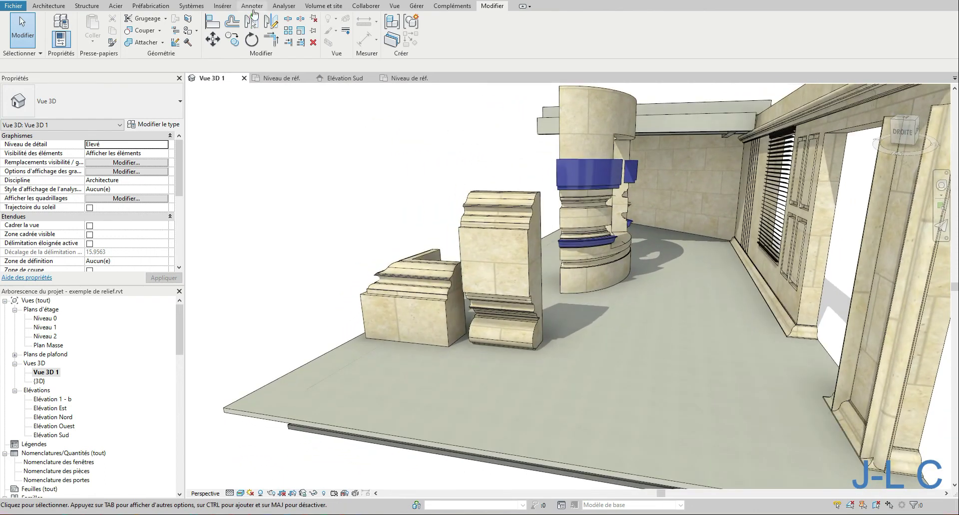
# Step: Examine the wall with the blinds, recessed panels and vertical grooves from inside the room in Vue 3D 1
pyautogui.keyDown('shift'); pyautogui.moveTo(605, 269); pyautogui.dragTo(714, 146, button='middle'); pyautogui.keyUp('shift')
pyautogui.scroll(-3, 688, 148)
pyautogui.scroll(3, 688, 149)
pyautogui.scroll(5, 688, 149)
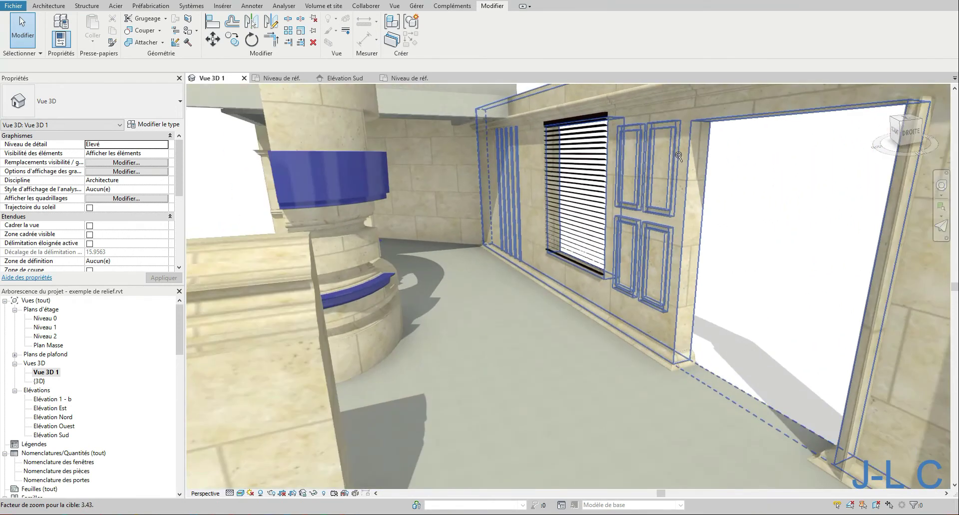
pyautogui.moveTo(635, 189); pyautogui.dragTo(652, 232, button='middle')
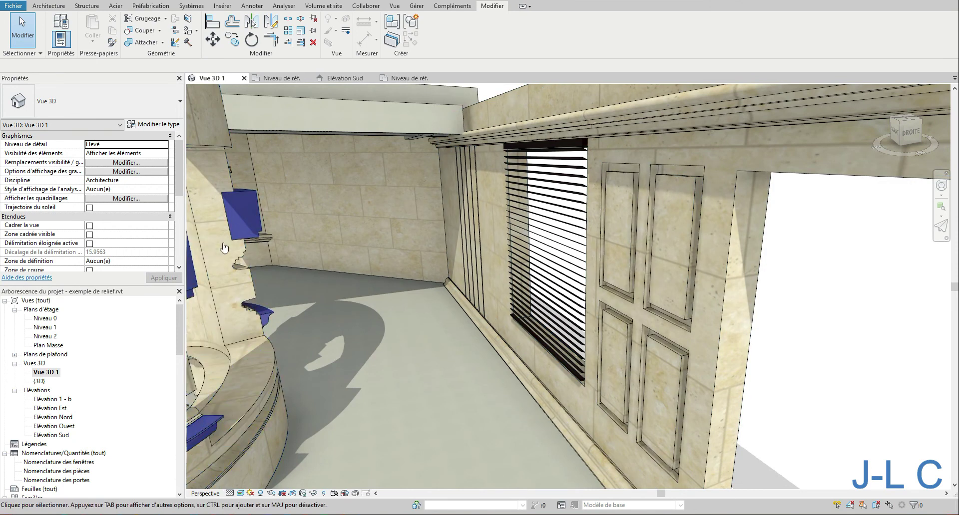
pyautogui.scroll(3, 436, 181)
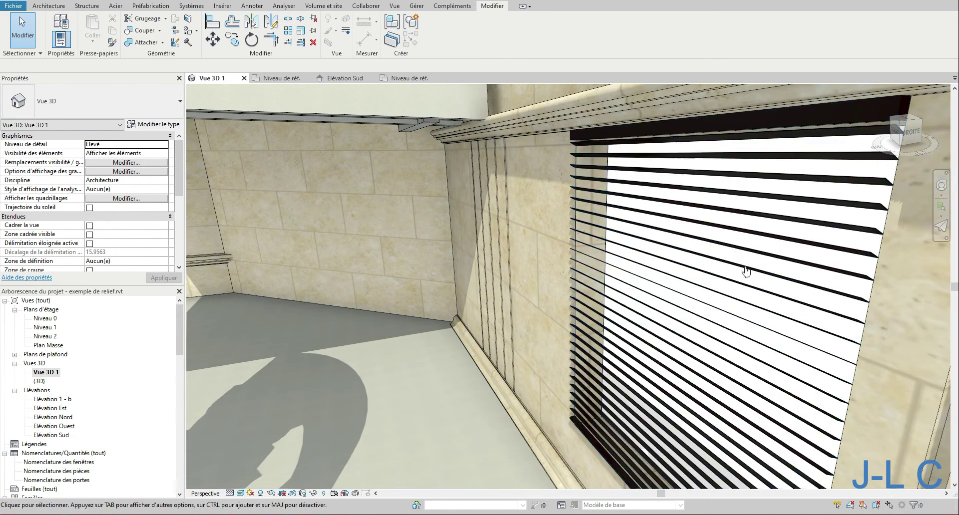
pyautogui.keyDown('shift'); pyautogui.moveTo(452, 250); pyautogui.dragTo(617, 232, button='middle'); pyautogui.keyUp('shift')
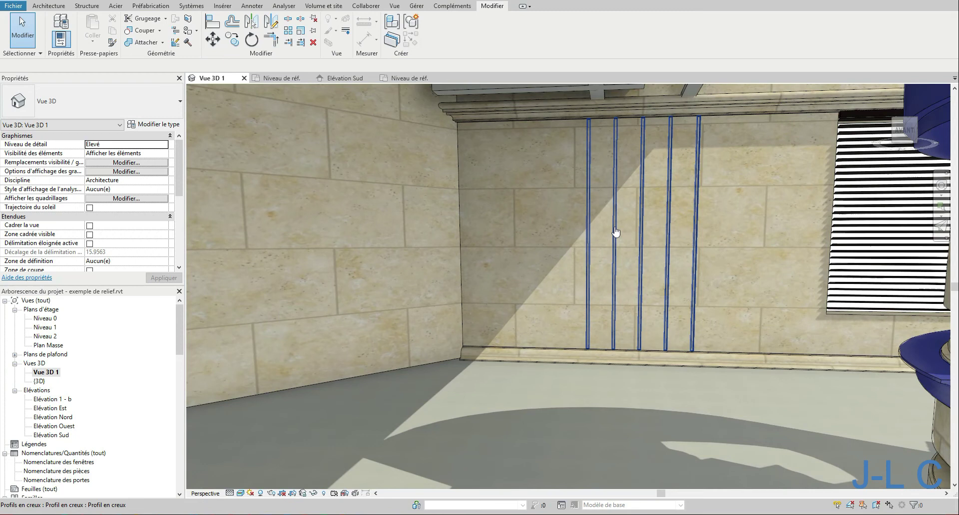
# Step: Select the vertical hollow profiles on the wall and display them in the Elévation Sud view
pyautogui.click(615, 232)
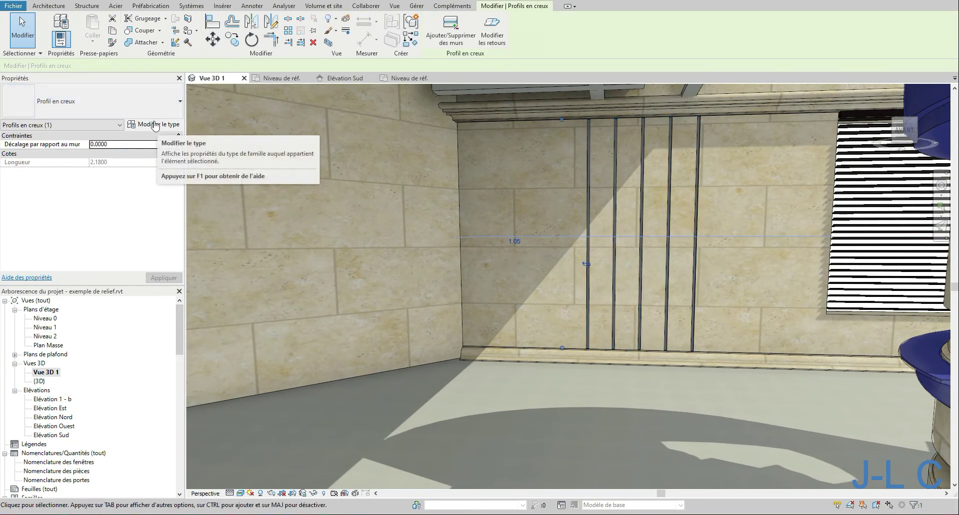
pyautogui.doubleClick(52, 435)
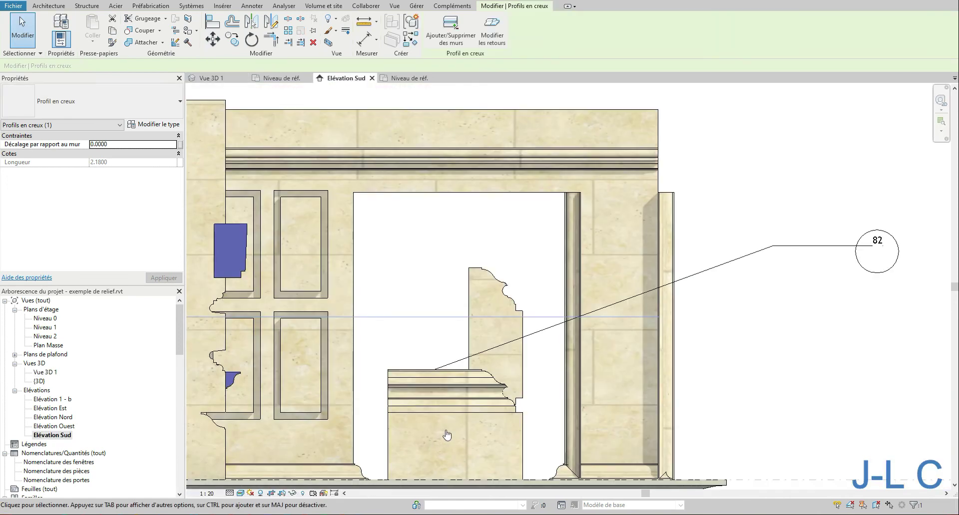
pyautogui.scroll(3, 638, 334)
pyautogui.moveTo(638, 334); pyautogui.dragTo(876, 351, button='middle')
pyautogui.moveTo(539, 332); pyautogui.dragTo(754, 351, button='middle')
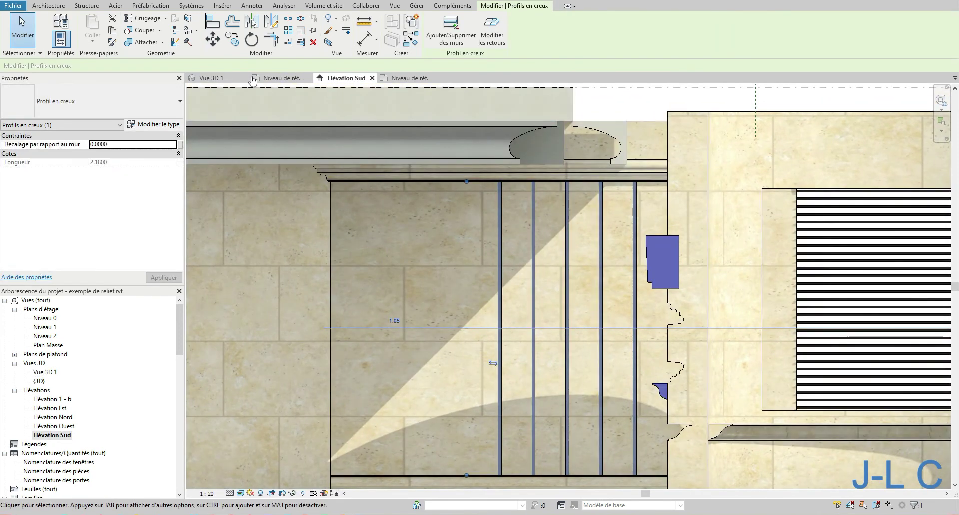
# Step: Try to rotate the selected vertical hollow profiles 90° counterclockwise about their centre
pyautogui.click(252, 39)
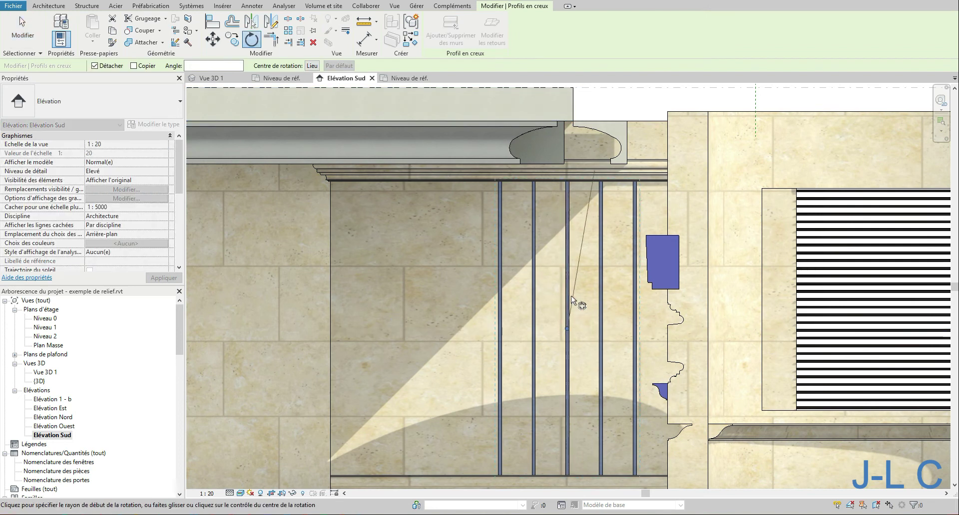
pyautogui.click(570, 134)
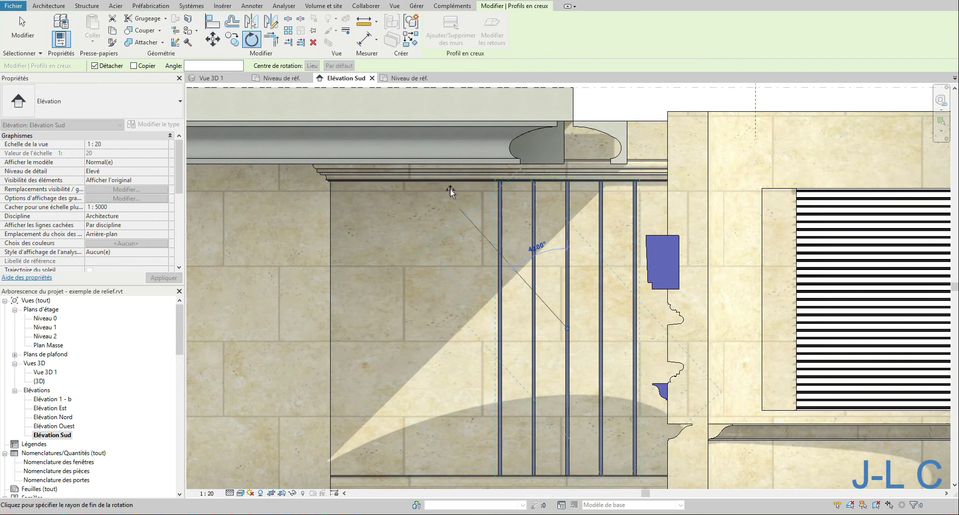
pyautogui.click(407, 330)
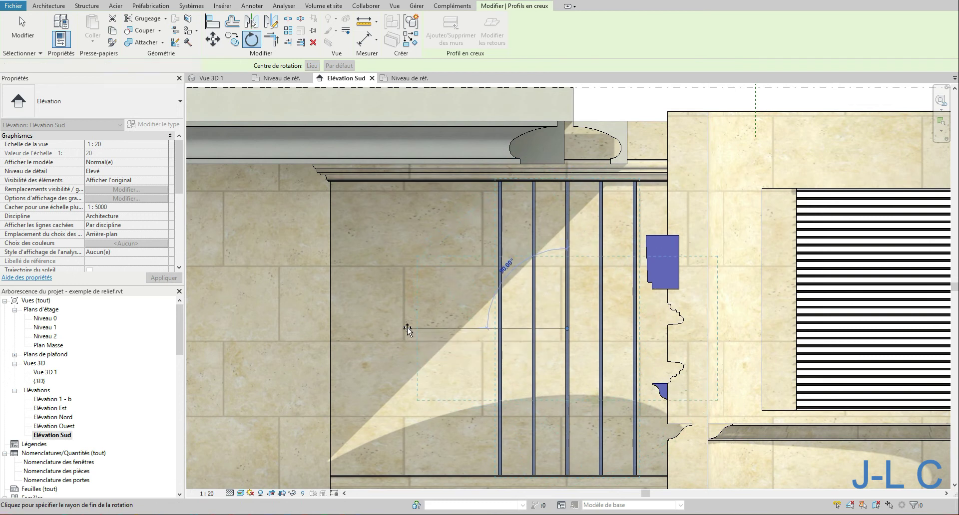
pyautogui.click(408, 330)
pyautogui.moveTo(539, 352); pyautogui.dragTo(494, 314, button='middle')
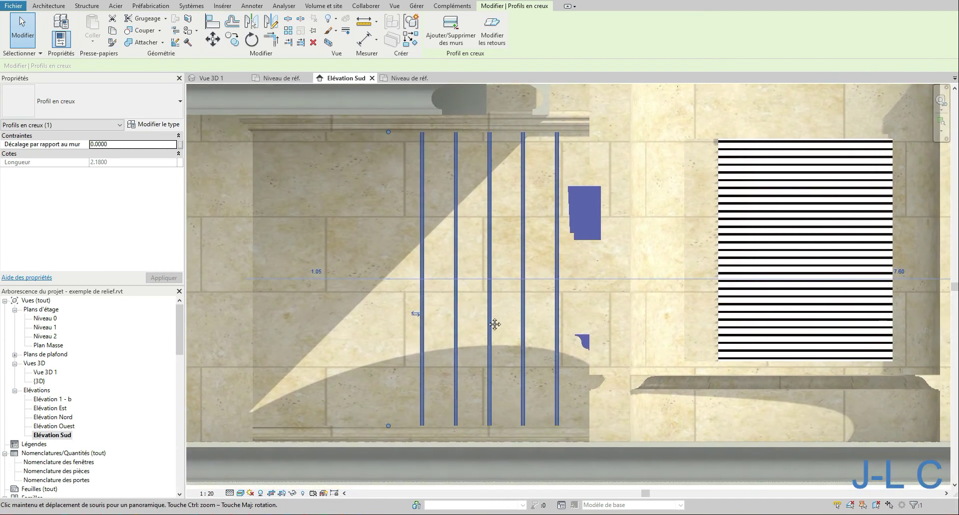
pyautogui.scroll(-3, 549, 317)
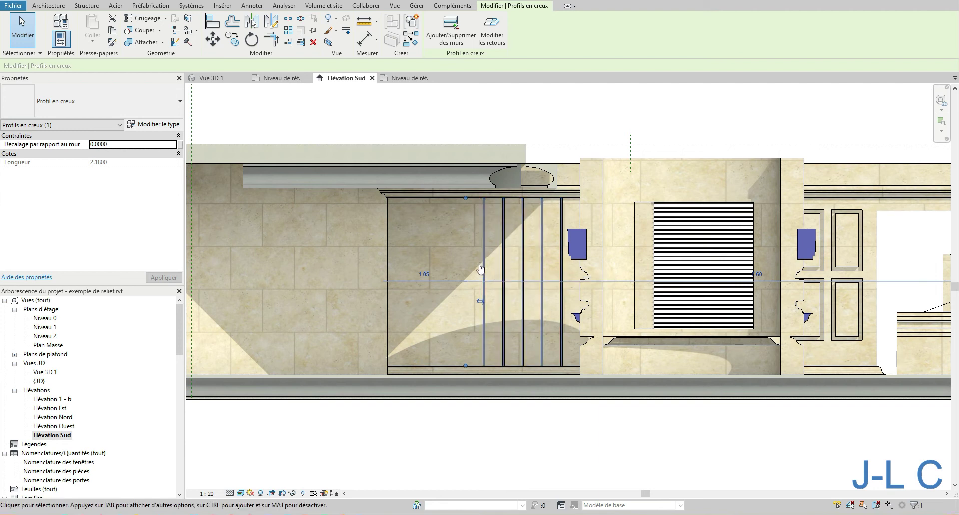
pyautogui.moveTo(519, 275); pyautogui.dragTo(467, 271, button='middle')
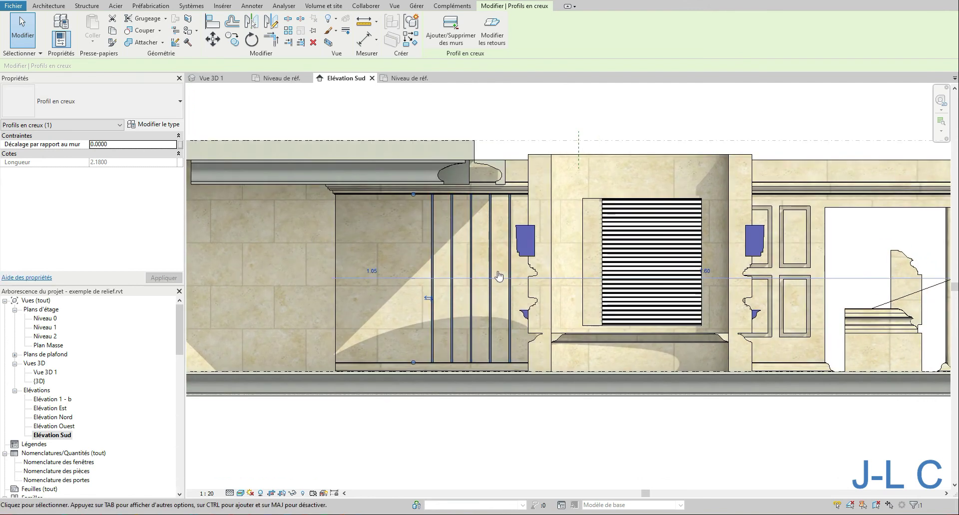
# Step: Close Vue 3D 1 and the profil jean 2.rfa family without saving the family's changes
pyautogui.click(231, 1)
pyautogui.click(373, 79)
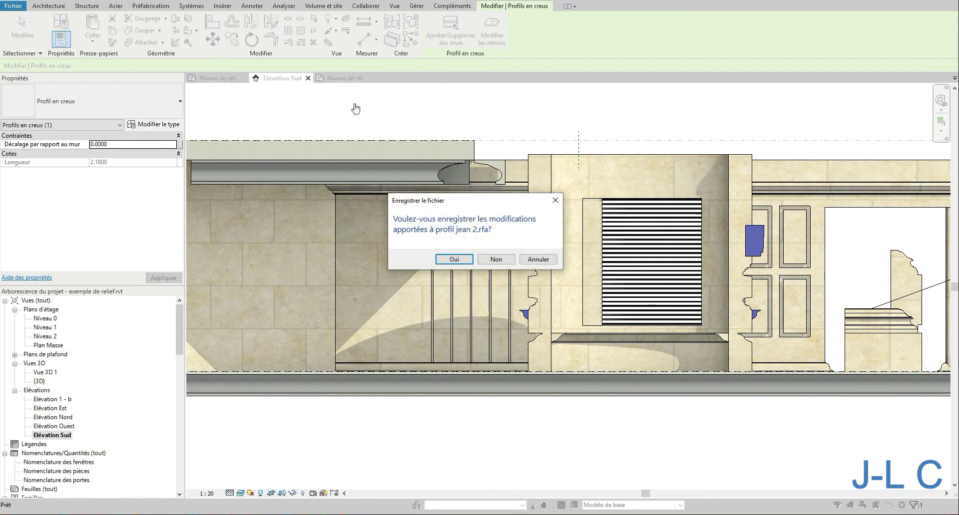
pyautogui.click(496, 261)
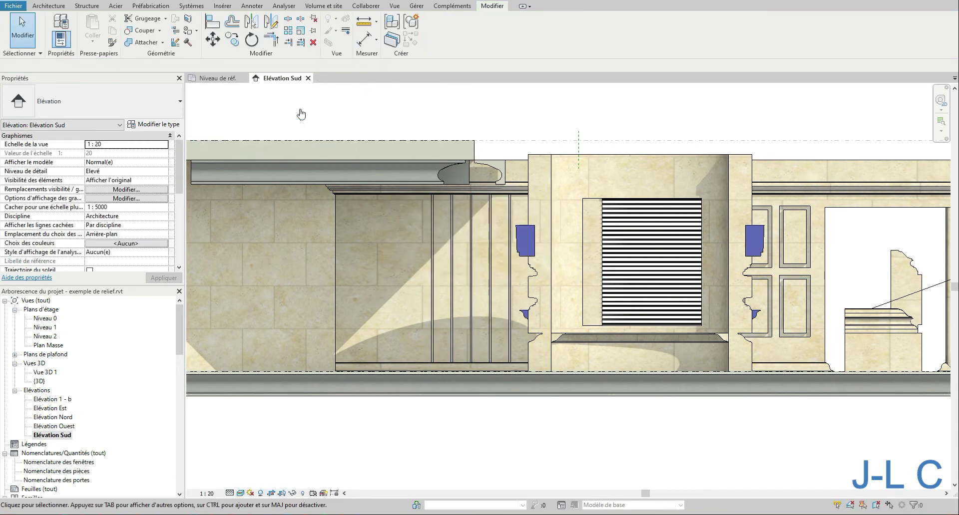
# Step: Close the scotie droite inversé.rfa profile family and save its changes
pyautogui.click(219, 78)
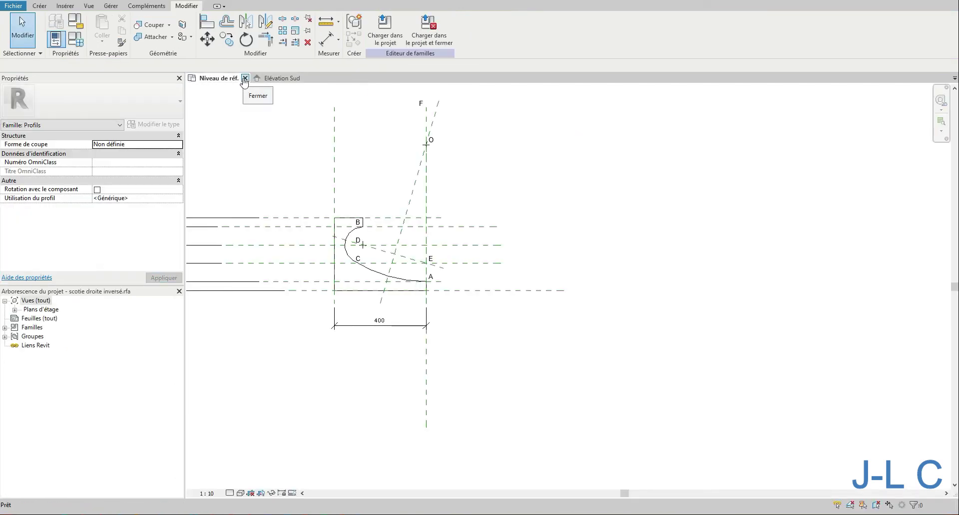
pyautogui.click(245, 79)
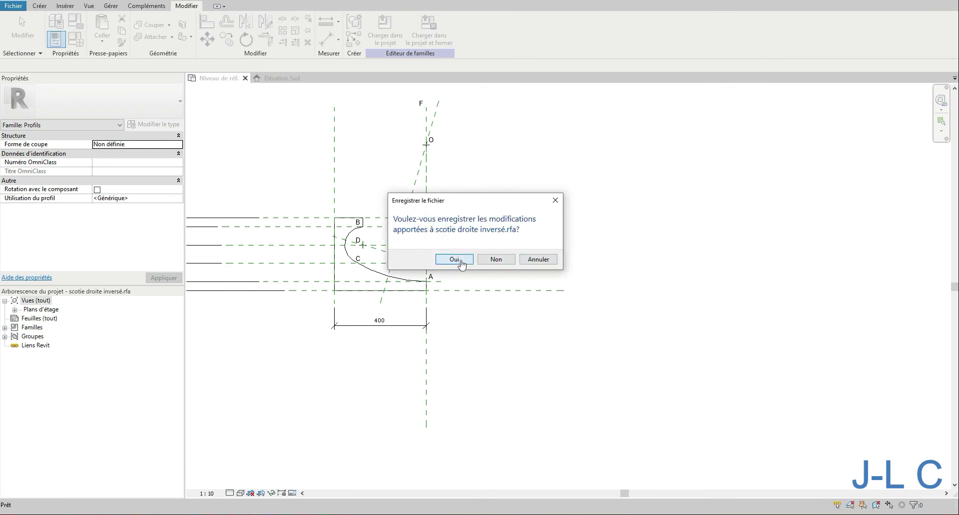
pyautogui.click(469, 264)
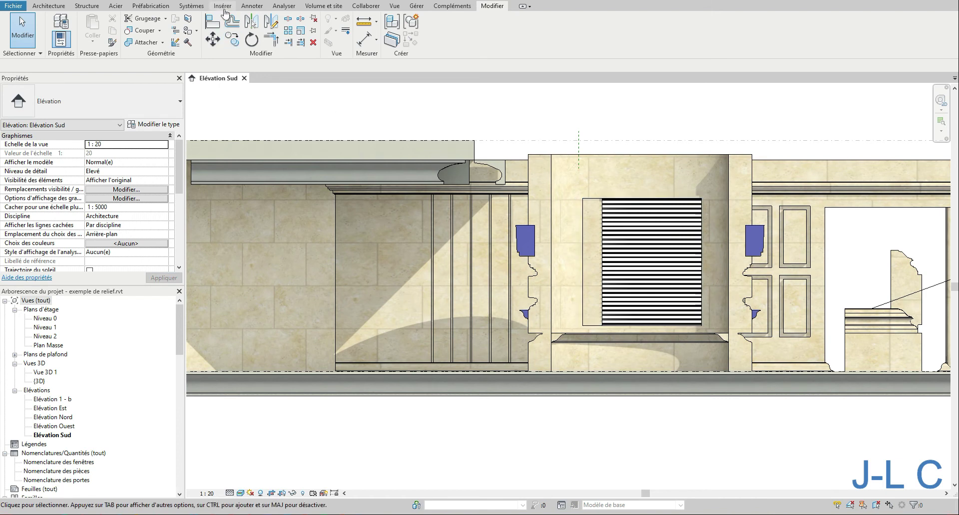
pyautogui.click(224, 7)
pyautogui.click(503, 40)
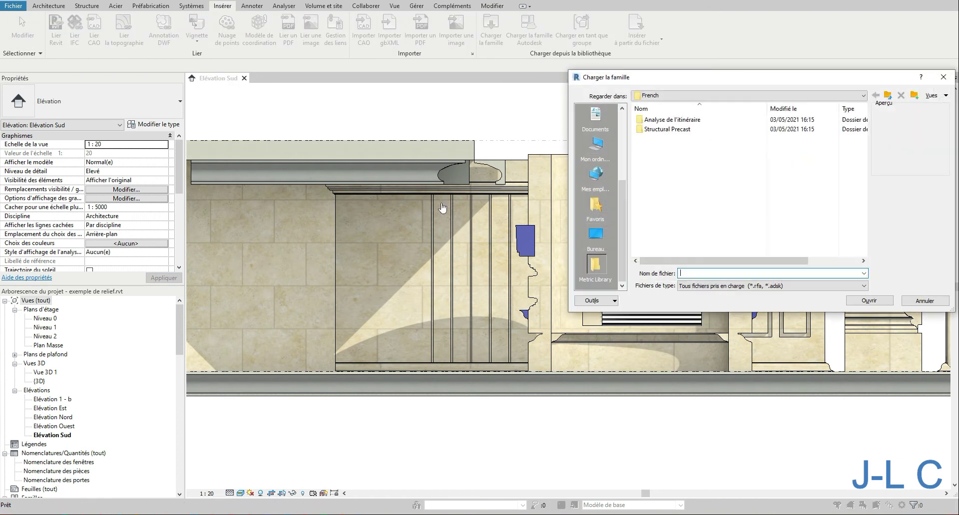
pyautogui.scroll(4, 600, 212)
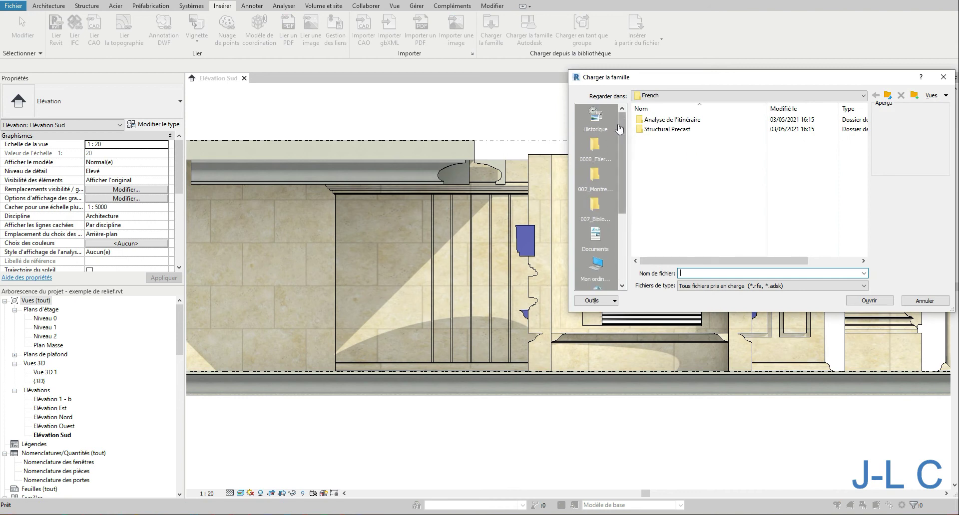
pyautogui.click(595, 147)
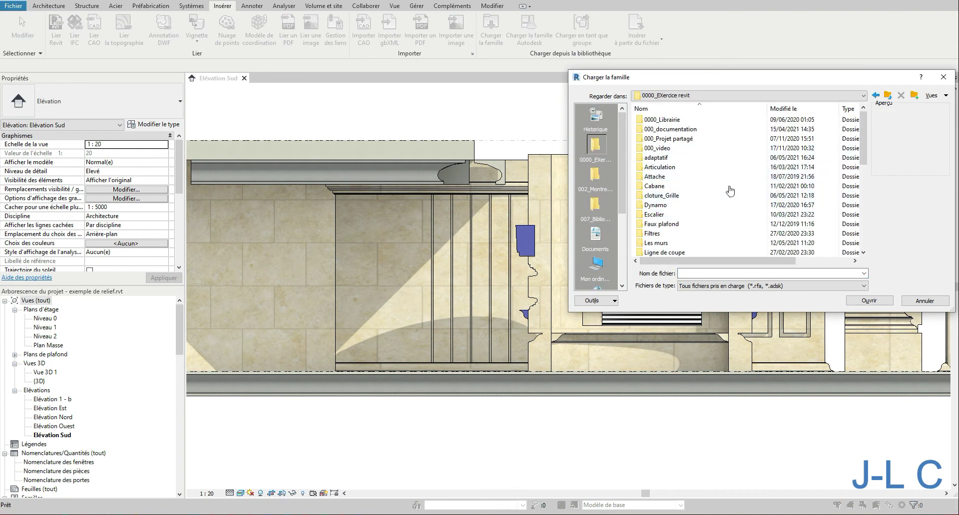
pyautogui.moveTo(685, 84); pyautogui.dragTo(97, 35)
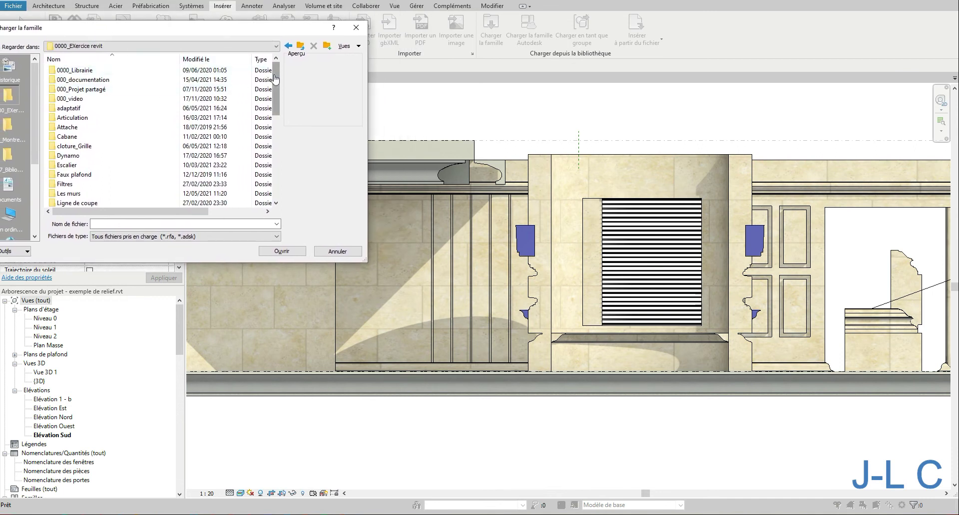
pyautogui.moveTo(278, 80); pyautogui.dragTo(282, 103)
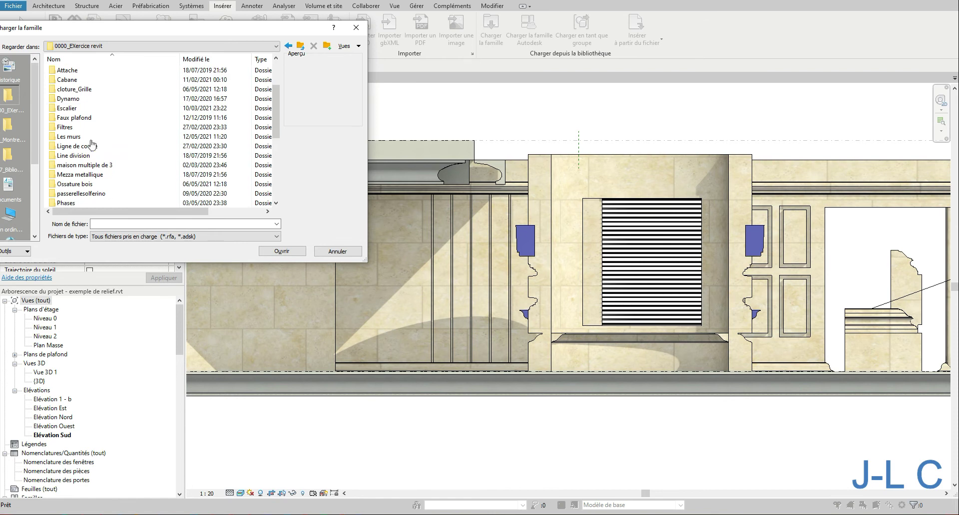
pyautogui.doubleClick(73, 137)
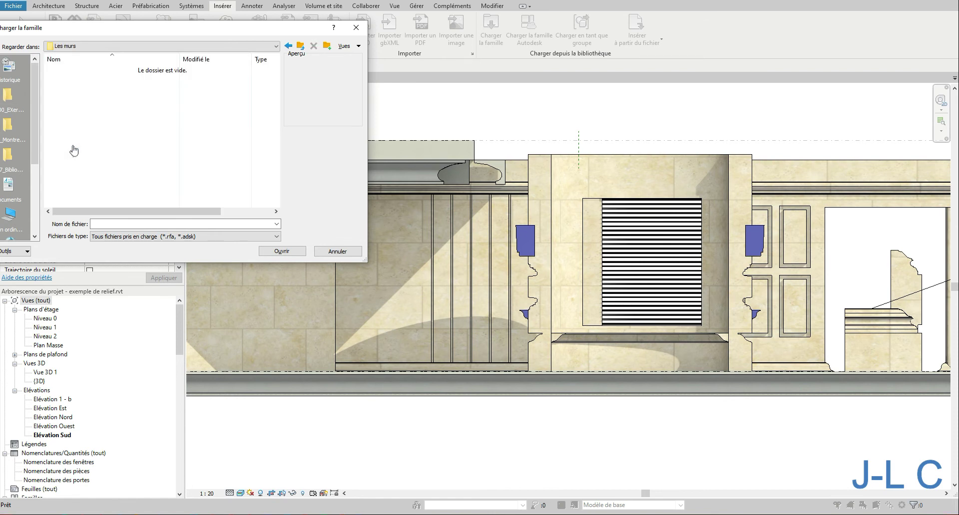
pyautogui.click(170, 239)
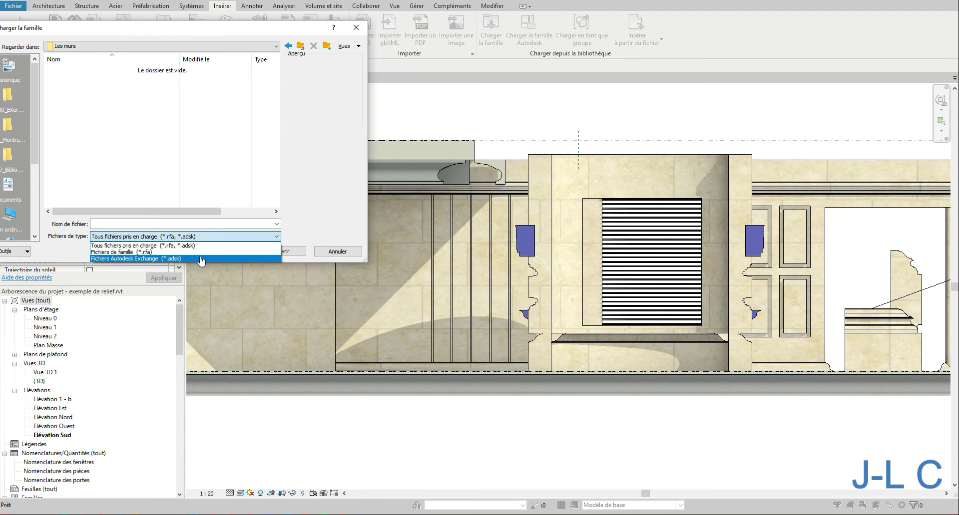
pyautogui.click(326, 254)
pyautogui.click(325, 254)
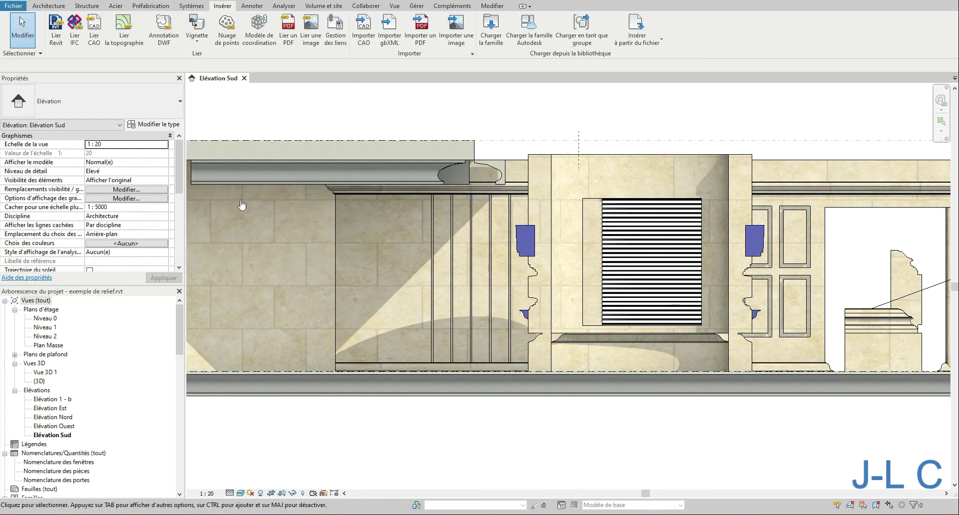
# Step: Start opening a file and browse to the Les murs folder inside 0000_EXercice revit
pyautogui.hotkey('ctrl', 'o')
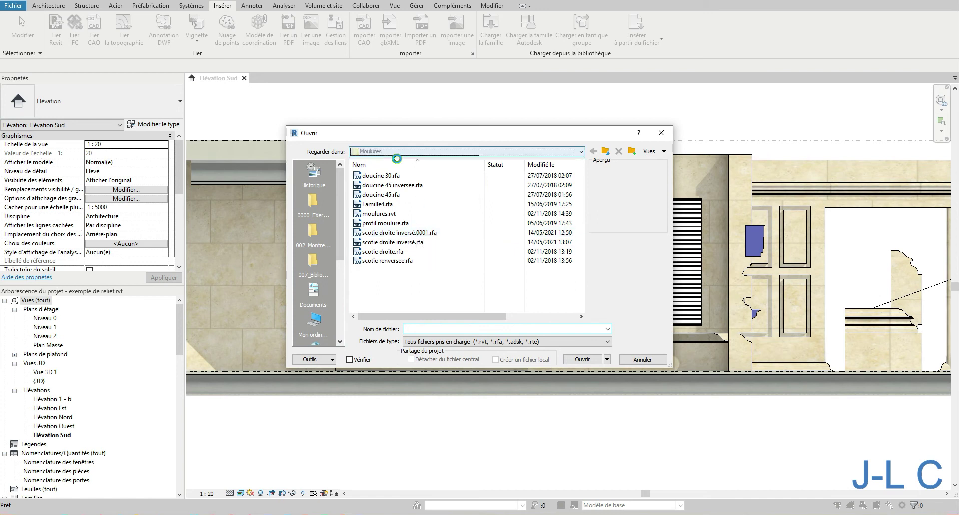
pyautogui.click(396, 152)
pyautogui.click(416, 195)
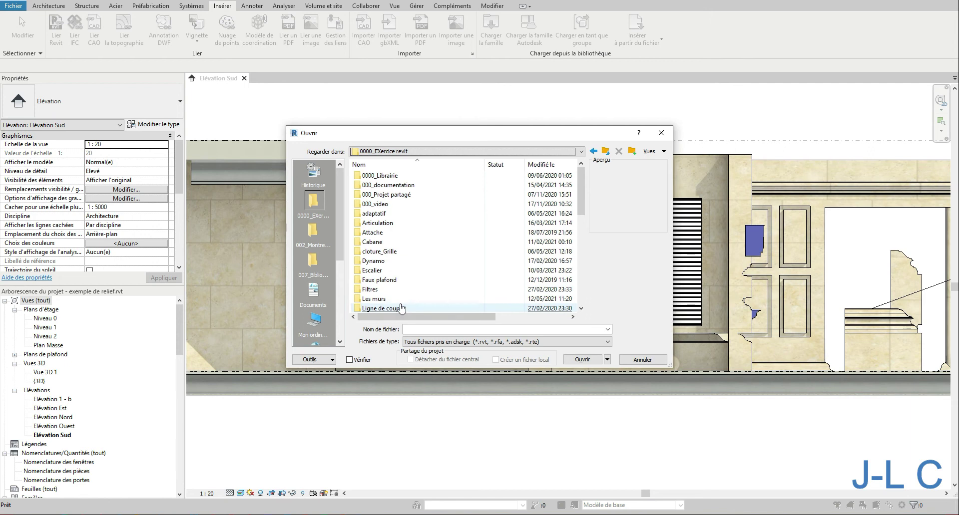
pyautogui.click(395, 301)
pyautogui.doubleClick(395, 300)
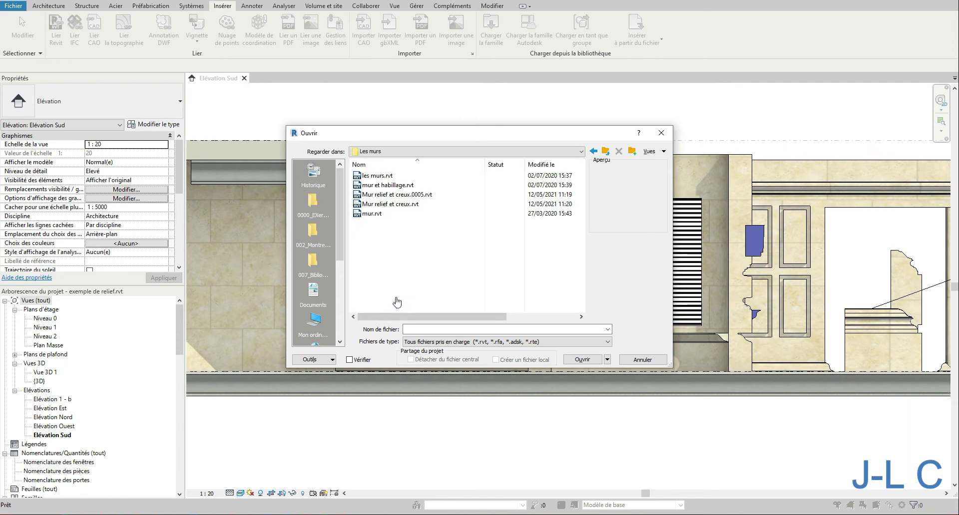
# Step: Preview Mur relief et creux.rvt, mur.rvt, les murs.rvt and mur et habillage.rvt in the Les murs folder
pyautogui.click(372, 204)
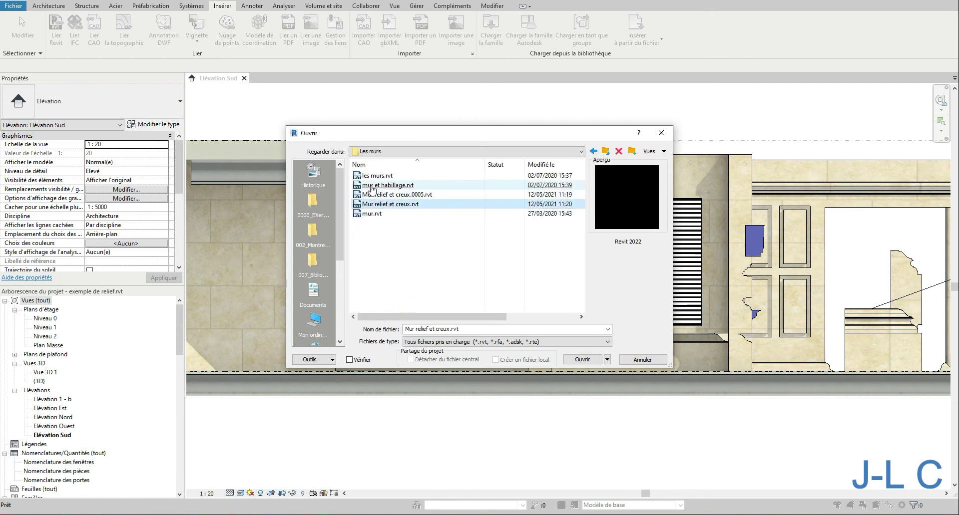
pyautogui.click(373, 187)
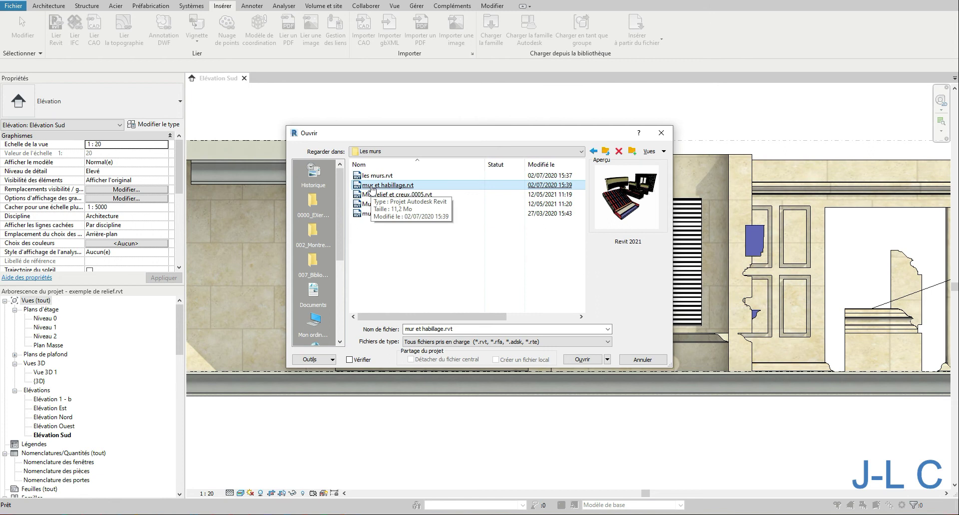
pyautogui.rightClick(372, 188)
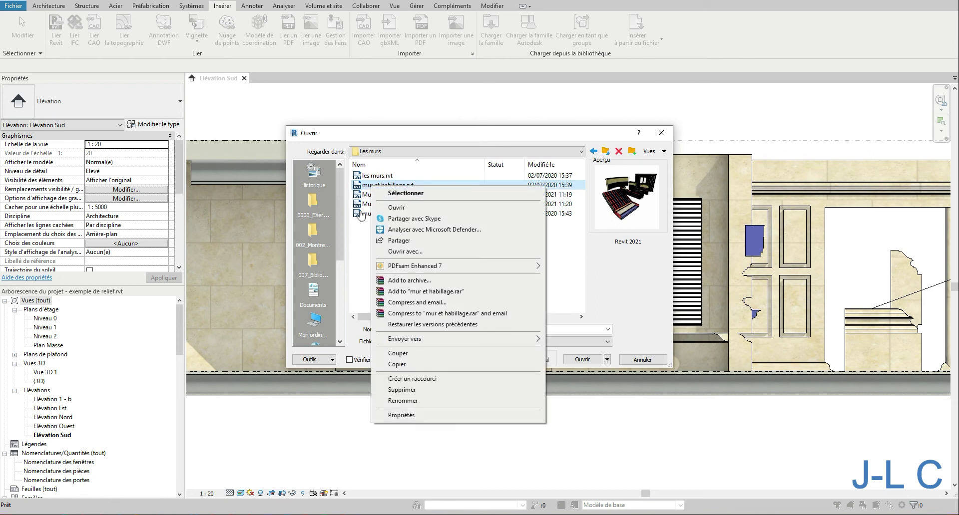
pyautogui.click(361, 252)
pyautogui.click(373, 215)
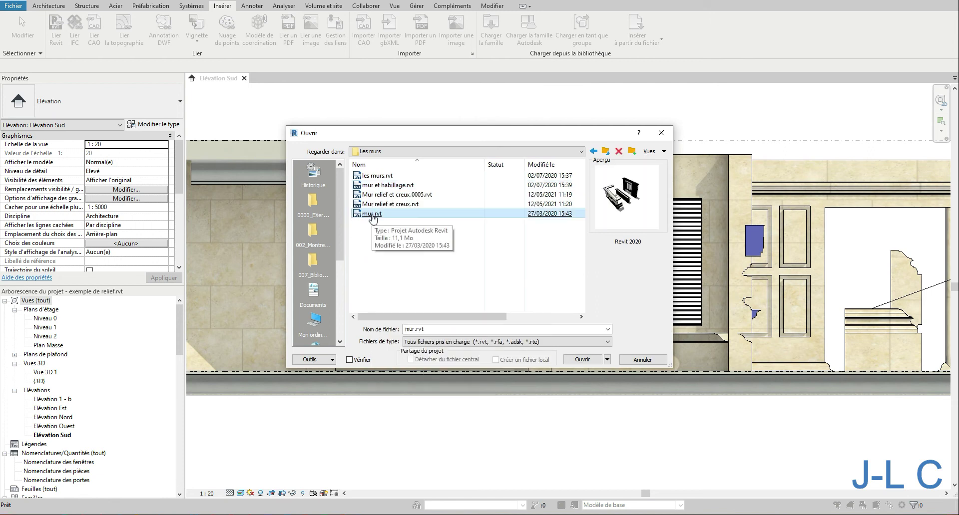
pyautogui.click(372, 177)
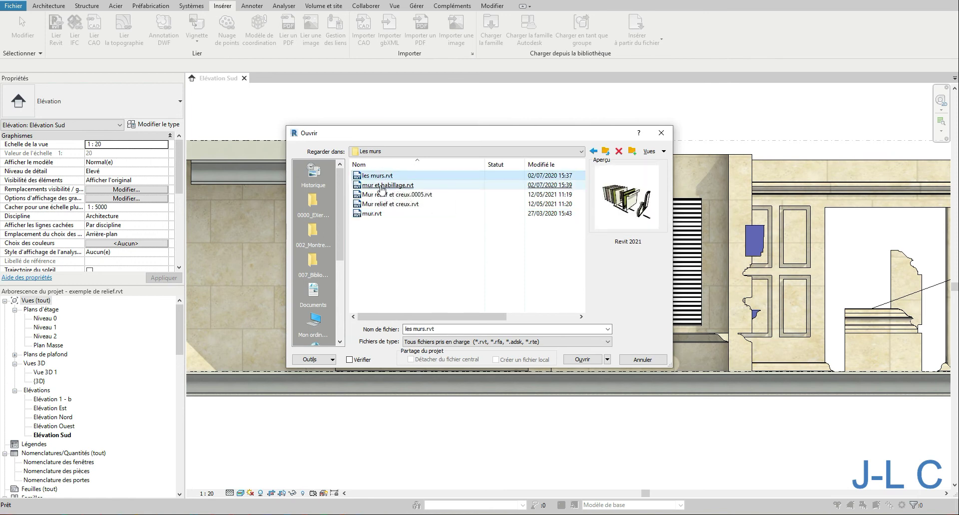
pyautogui.click(382, 187)
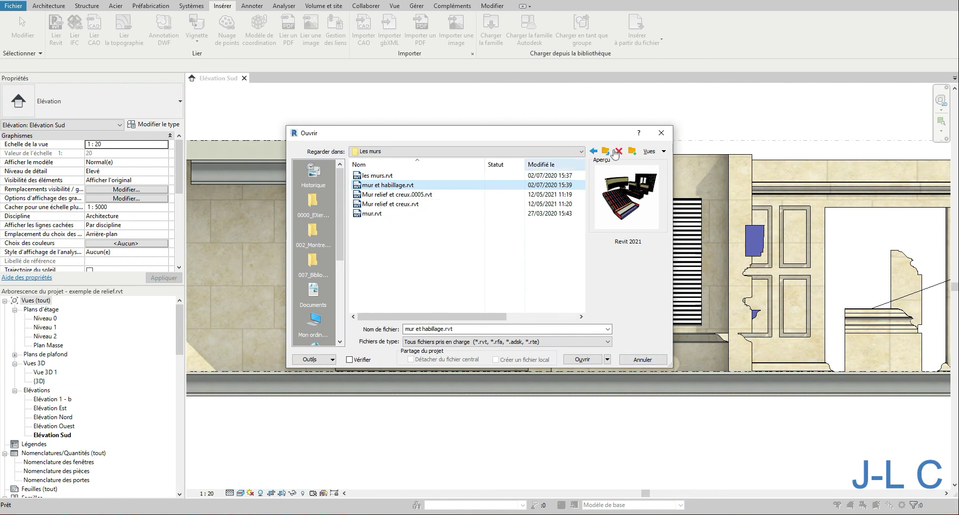
# Step: Browse to the Profil folder inside 0000_EXercice revit and preview exemple de relief.0001.rvt and profil en creux et en relief.rvt
pyautogui.click(606, 150)
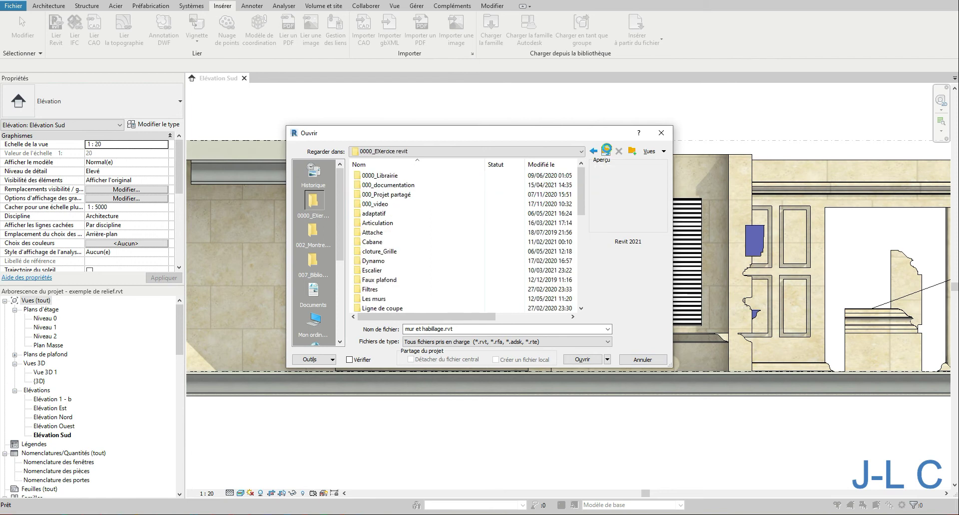
pyautogui.moveTo(583, 203); pyautogui.dragTo(587, 276)
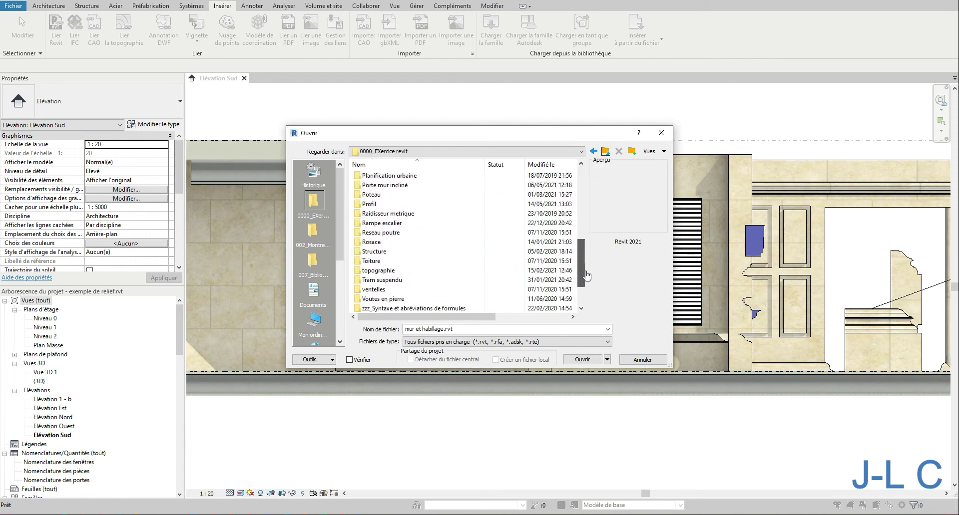
pyautogui.click(395, 204)
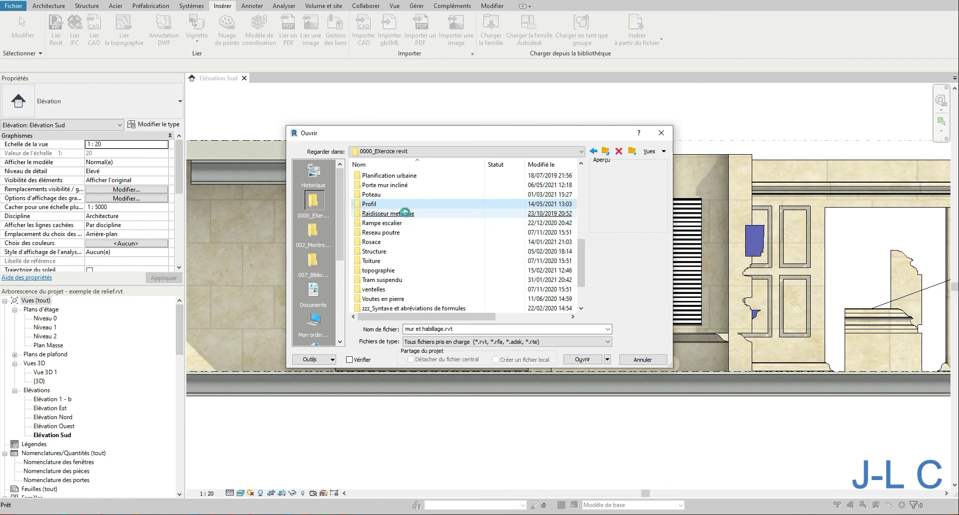
pyautogui.click(393, 205)
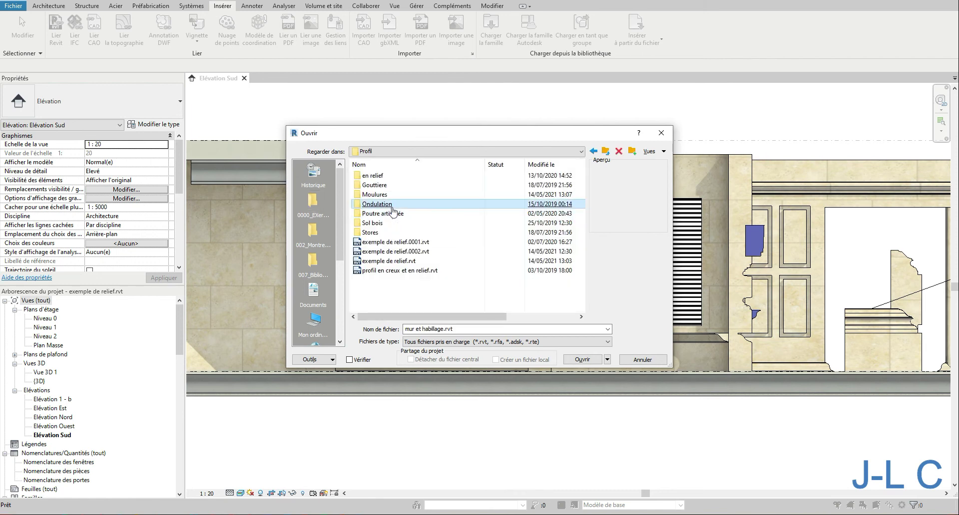
pyautogui.click(389, 243)
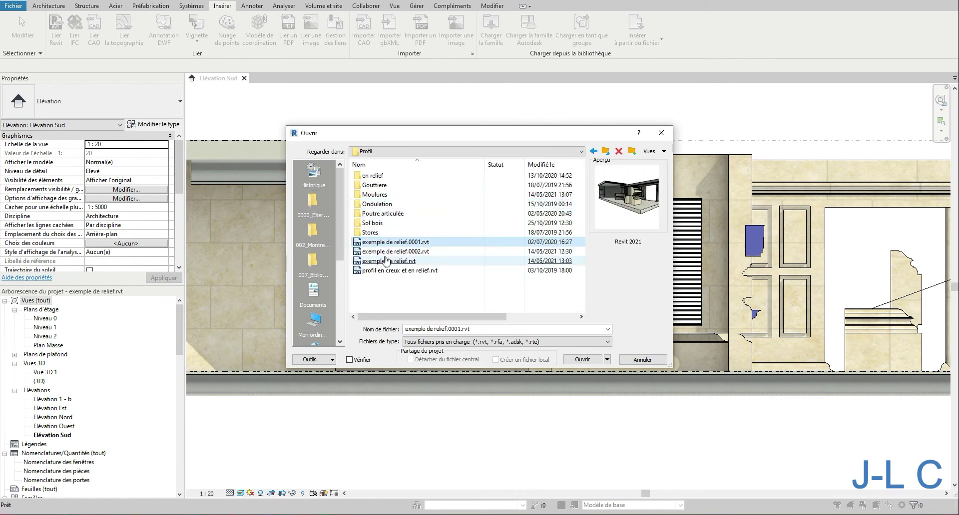
pyautogui.click(385, 271)
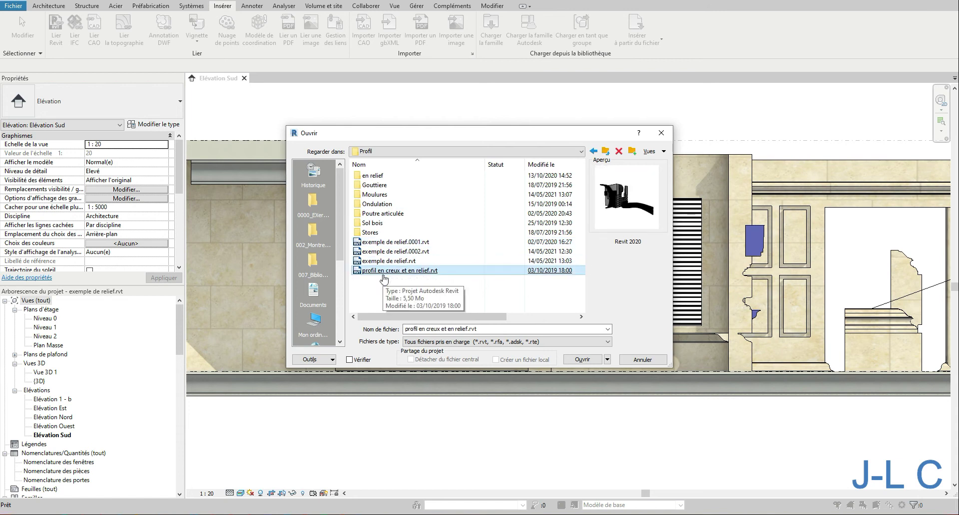
# Step: Check the Profil subfolders, preview moulures.rvt in the Moulures folder, and cancel opening a file
pyautogui.click(378, 233)
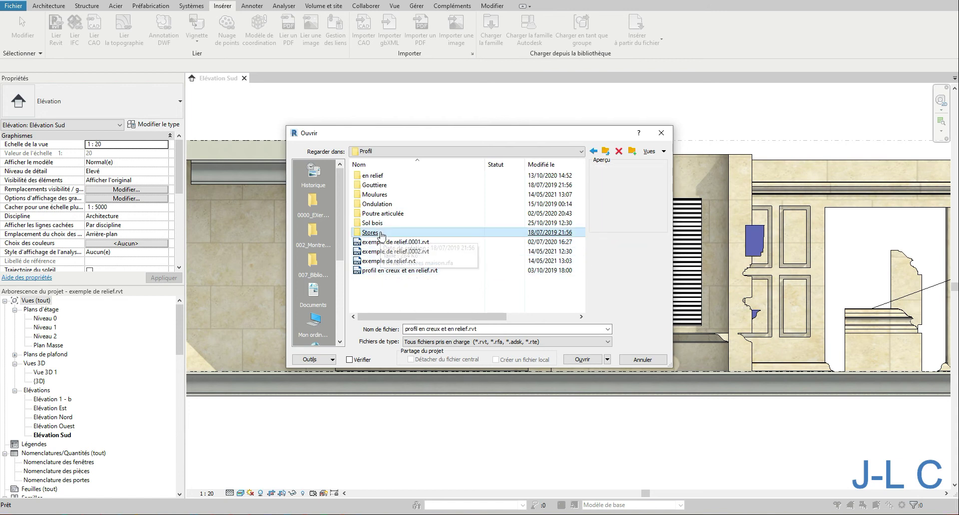
pyautogui.click(382, 214)
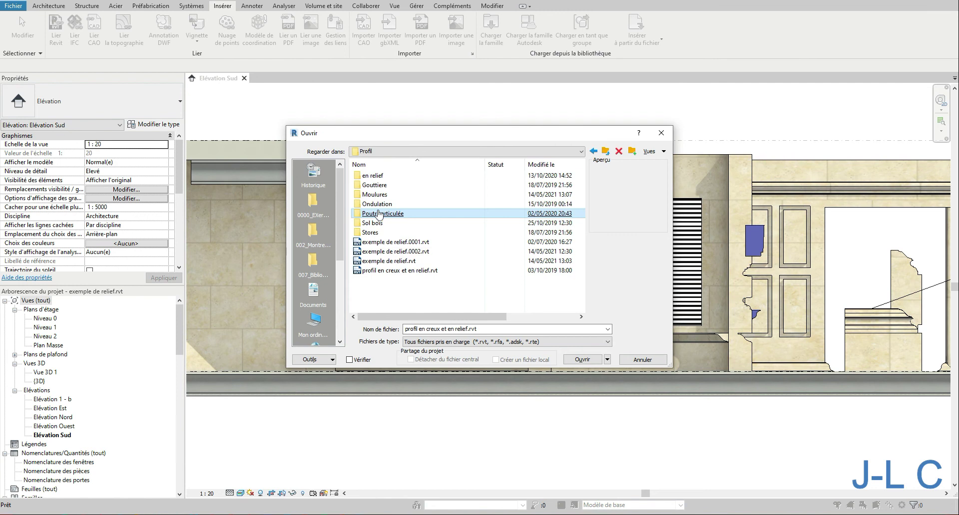
pyautogui.click(380, 204)
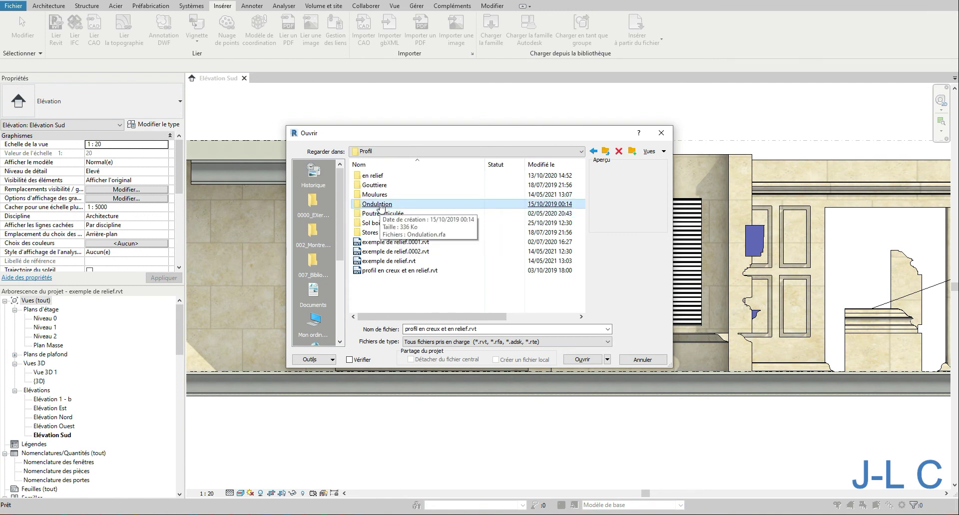
pyautogui.click(382, 196)
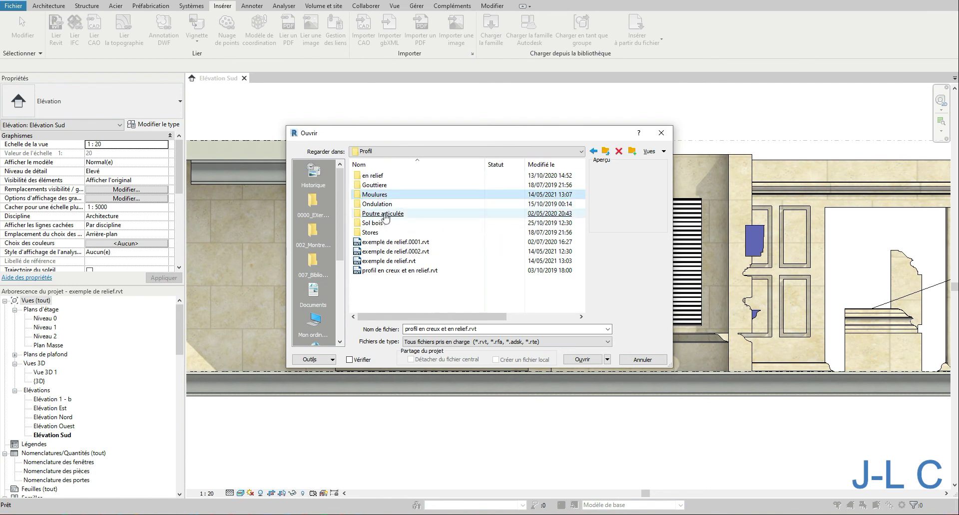
pyautogui.doubleClick(382, 196)
pyautogui.click(380, 223)
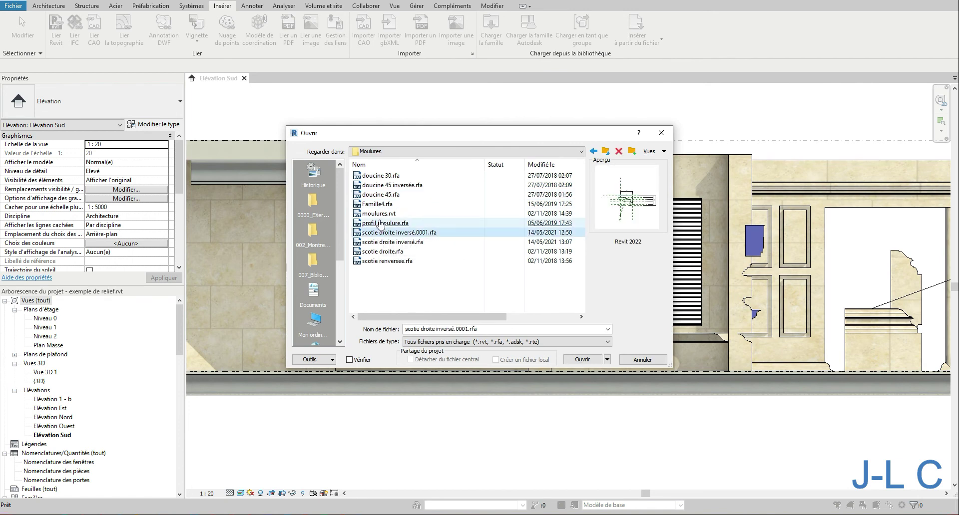
pyautogui.click(376, 216)
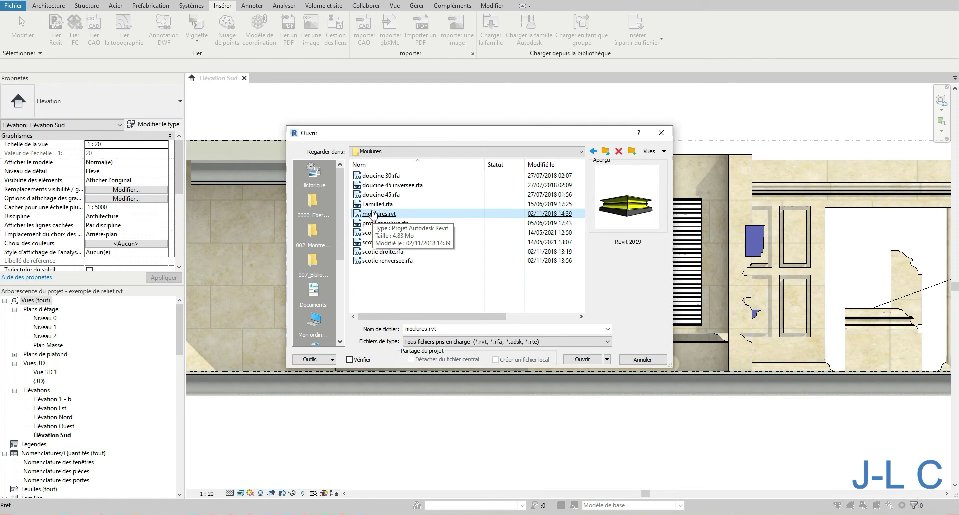
pyautogui.click(633, 361)
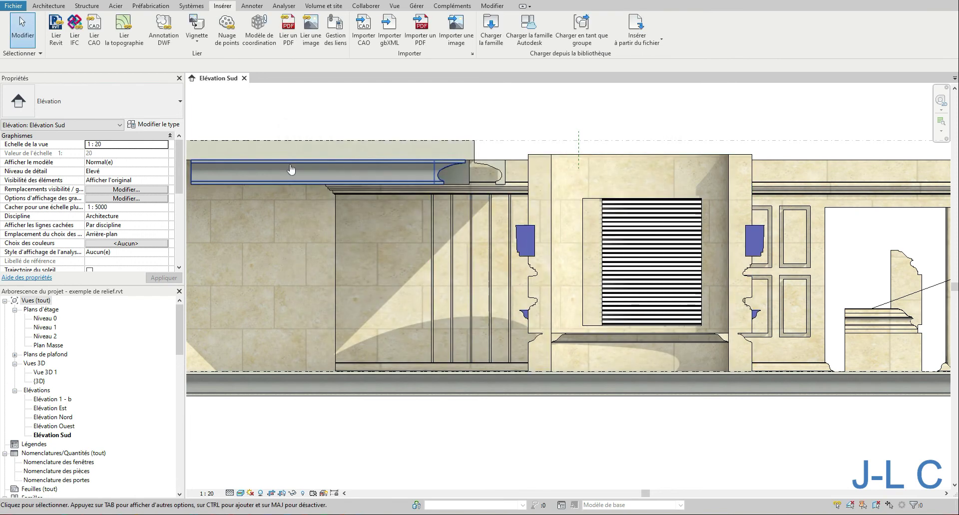
# Step: Open the project mur et habillage.rvt from the Les murs folder inside 0000_EXercice revit
pyautogui.hotkey('ctrl', 'o')
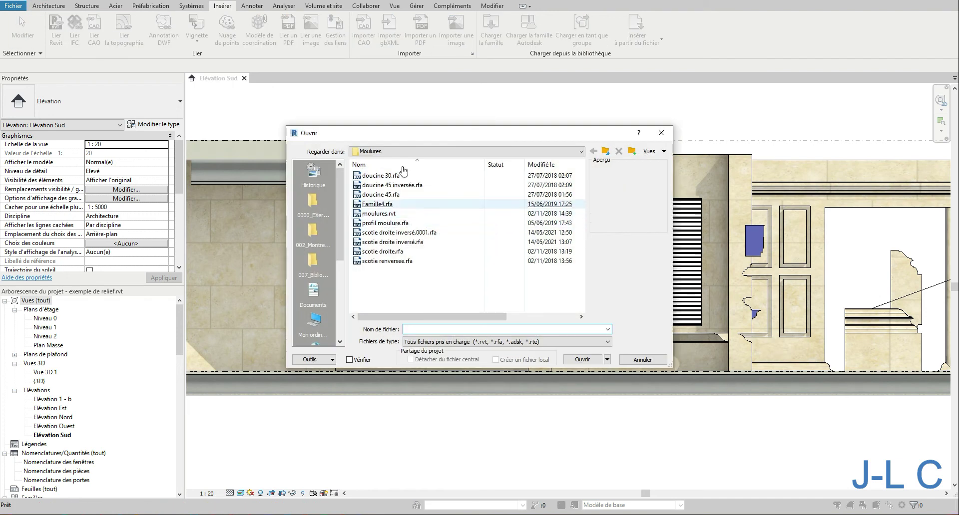
pyautogui.click(312, 205)
pyautogui.moveTo(580, 189); pyautogui.dragTo(580, 222)
pyautogui.doubleClick(394, 214)
pyautogui.click(386, 185)
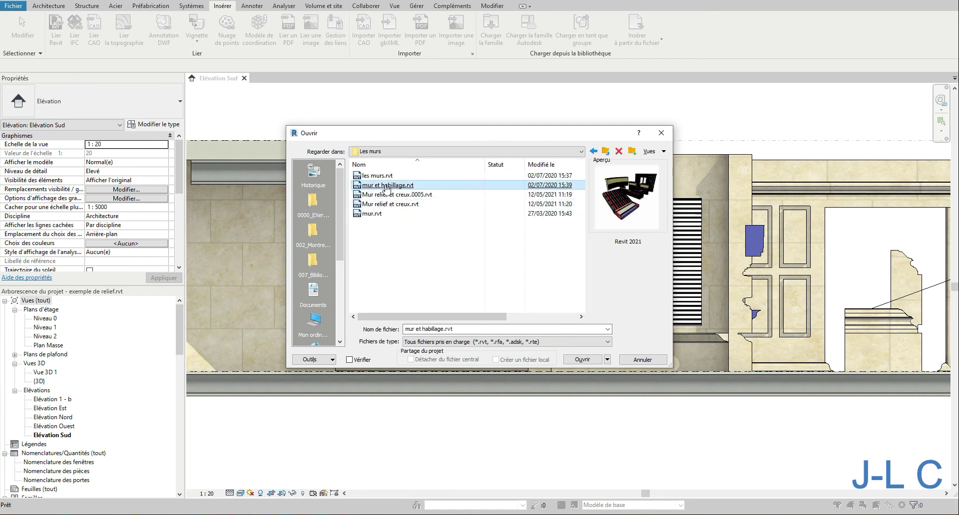
pyautogui.doubleClick(386, 187)
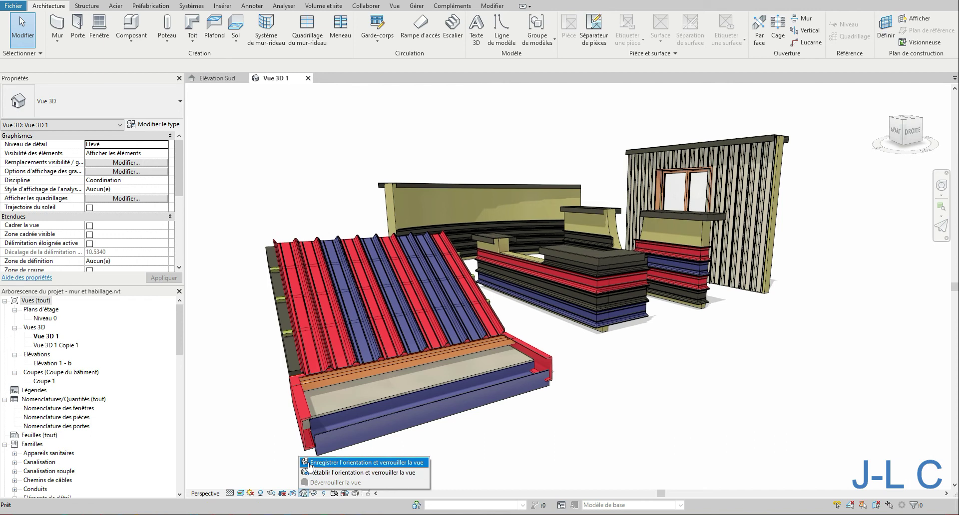
# Step: Select a vertical steel cladding strip on the wall with the window and open its Linéaire Bac acier family
pyautogui.click(302, 493)
pyautogui.click(340, 485)
pyautogui.keyDown('shift'); pyautogui.moveTo(592, 352); pyautogui.dragTo(653, 349, button='middle'); pyautogui.keyUp('shift')
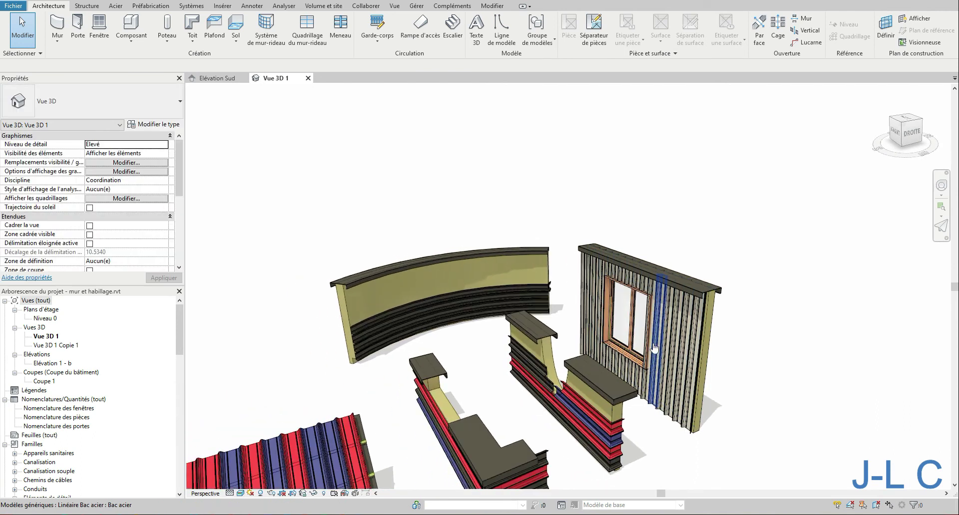
pyautogui.scroll(2, 690, 351)
pyautogui.scroll(5, 690, 351)
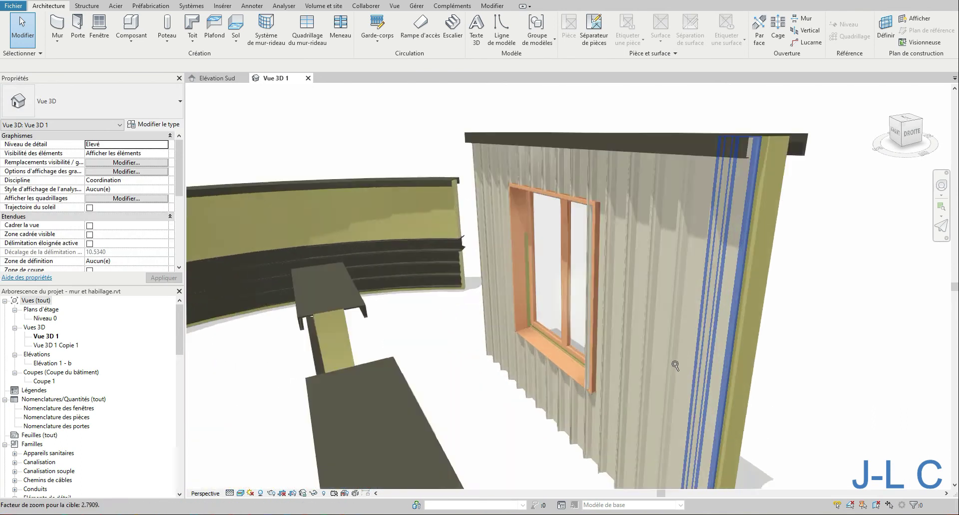
pyautogui.keyDown('shift'); pyautogui.moveTo(699, 363); pyautogui.dragTo(640, 242, button='middle'); pyautogui.keyUp('shift')
pyautogui.click(620, 187)
pyautogui.scroll(-5, 640, 243)
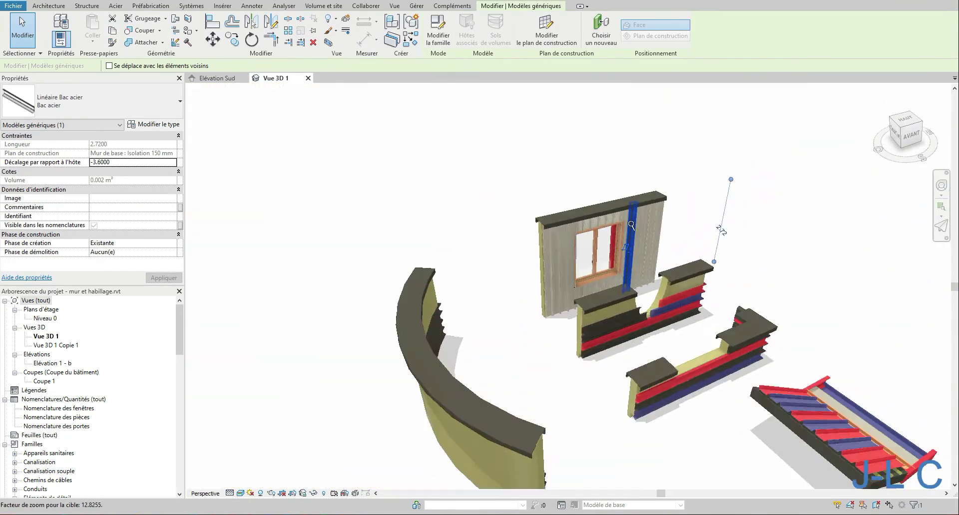
pyautogui.scroll(3, 630, 235)
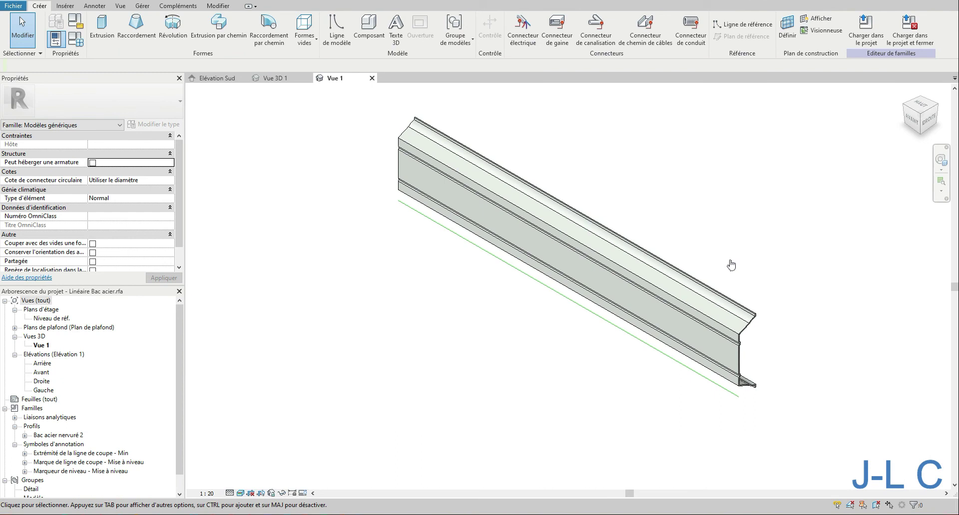
# Step: Examine the Linéaire Bac acier family in 3D and in the Avant elevation, and close it without saving changes
pyautogui.keyDown('shift'); pyautogui.moveTo(786, 382); pyautogui.dragTo(510, 342, button='middle'); pyautogui.keyUp('shift')
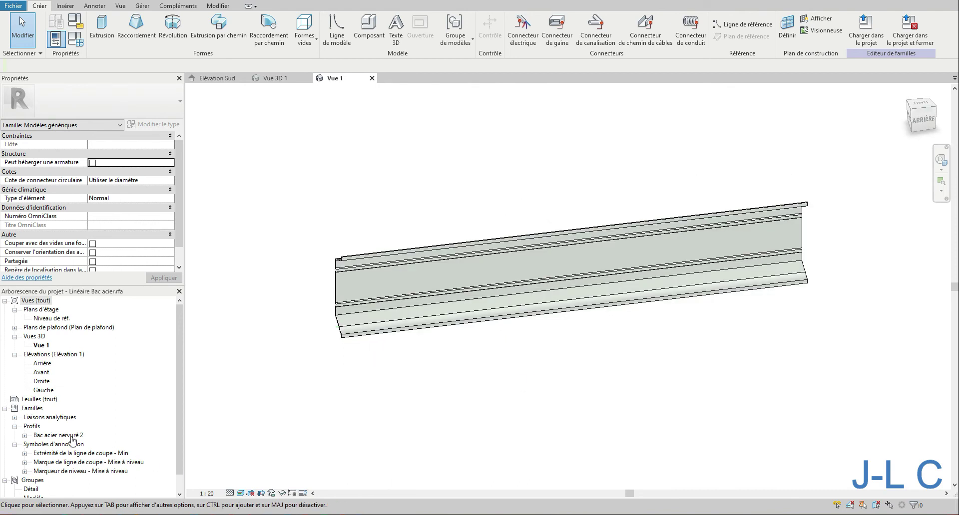
pyautogui.doubleClick(47, 373)
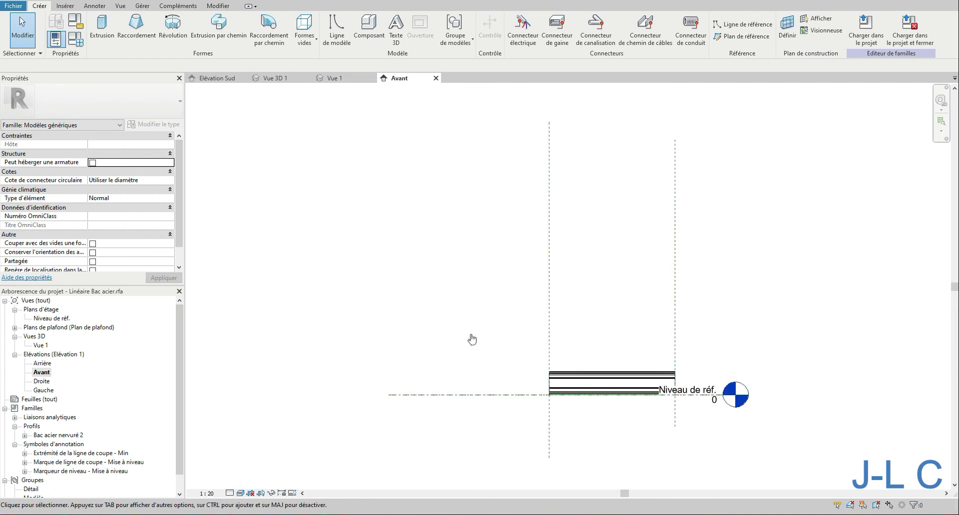
pyautogui.moveTo(471, 344); pyautogui.dragTo(430, 326, button='middle')
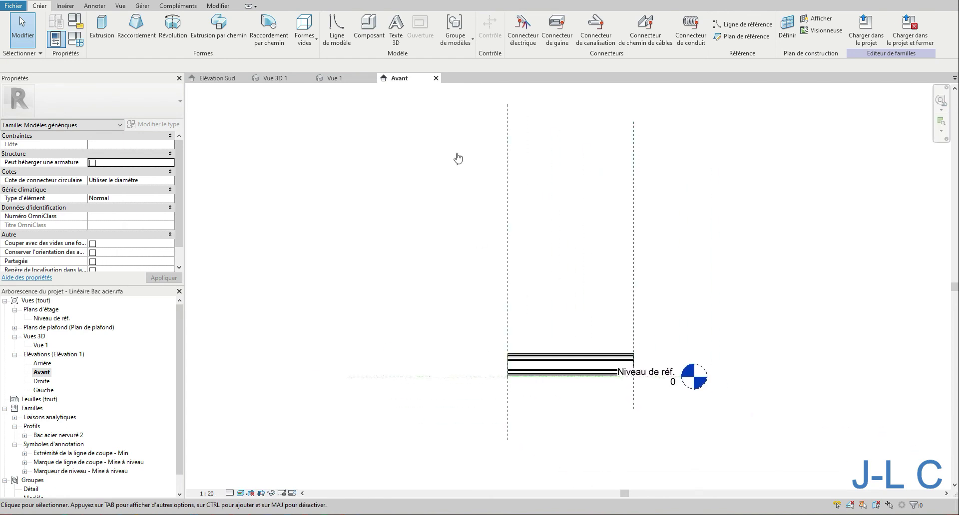
pyautogui.click(435, 78)
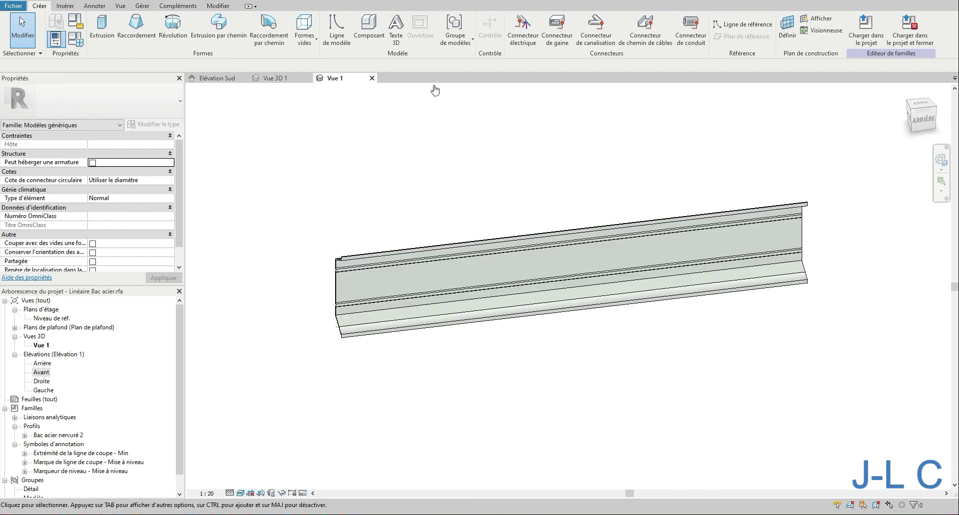
pyautogui.click(371, 79)
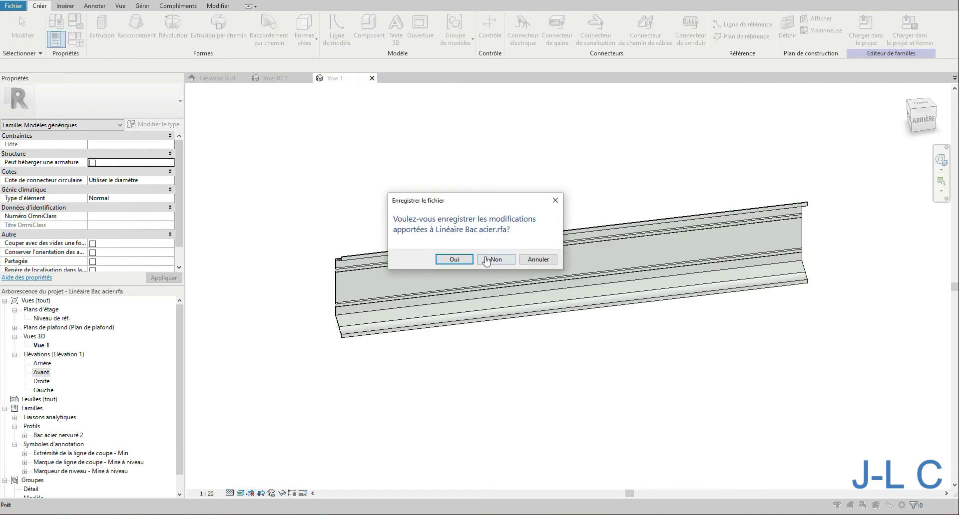
pyautogui.click(487, 259)
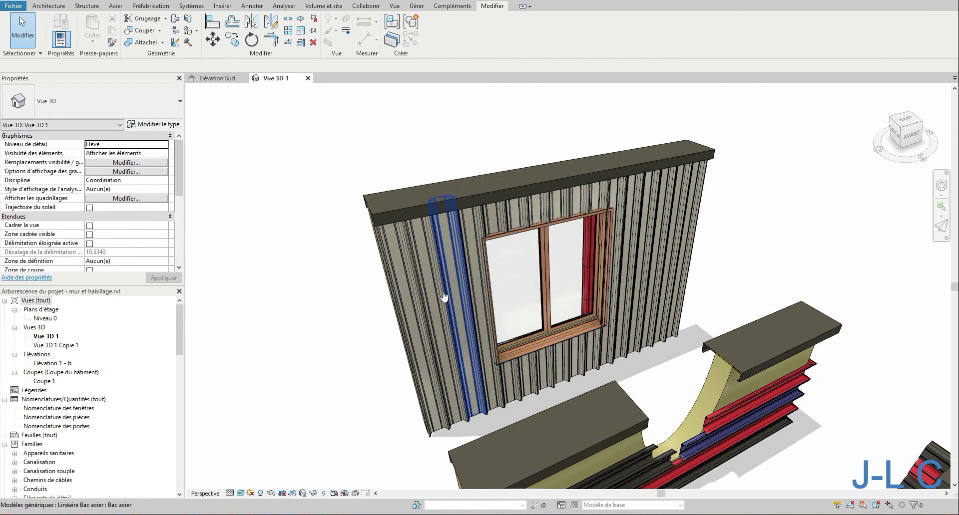
# Step: Inspect the coloured horizontal cladding parts of the low walls by selecting them in the 3D view
pyautogui.keyDown('shift'); pyautogui.moveTo(514, 285); pyautogui.dragTo(419, 342, button='middle'); pyautogui.keyUp('shift')
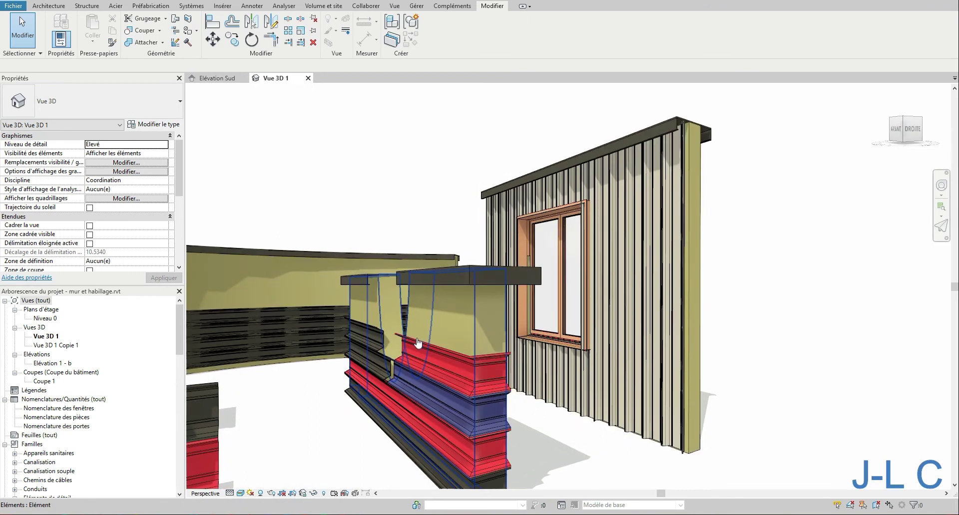
pyautogui.click(412, 344)
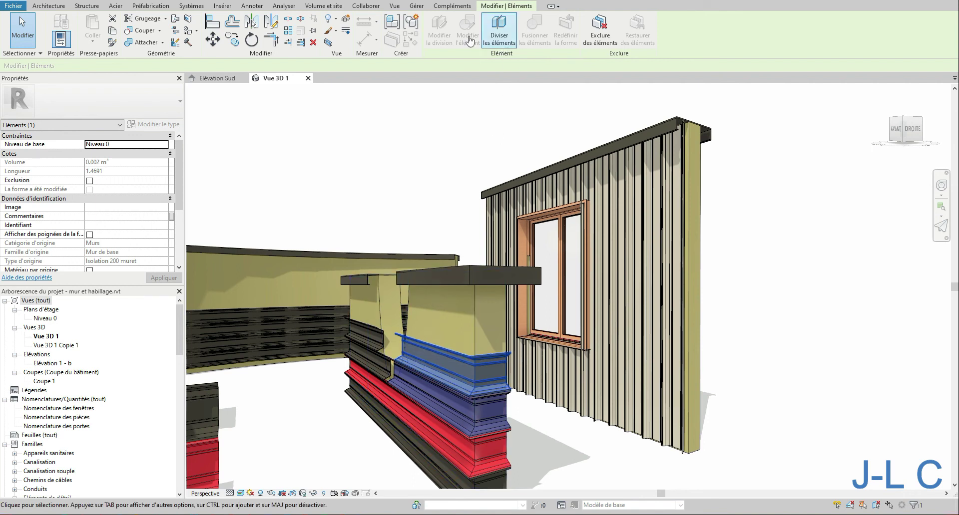
pyautogui.press('Escape')
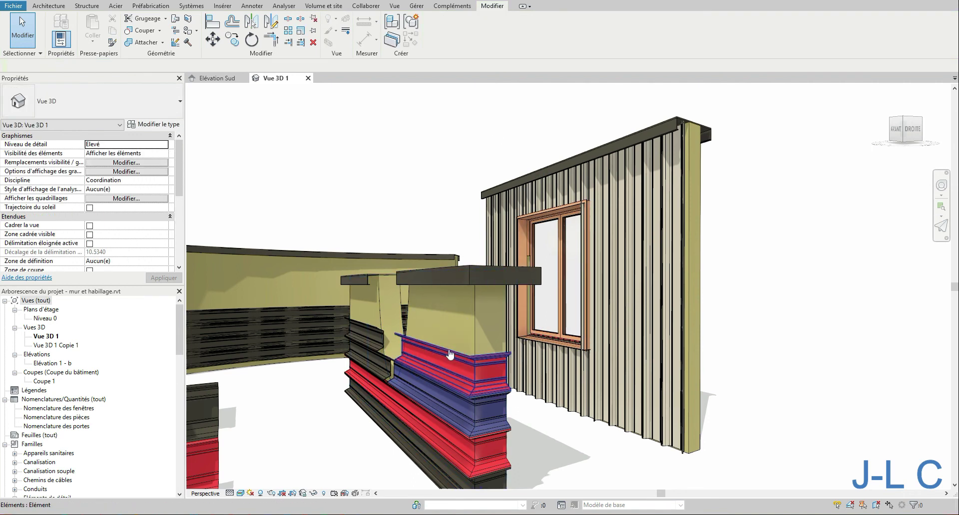
pyautogui.click(447, 354)
pyautogui.keyDown('shift'); pyautogui.moveTo(479, 157); pyautogui.dragTo(780, 152, button='middle'); pyautogui.keyUp('shift')
pyautogui.click(506, 286)
# Step: Examine the clad low walls and the sloped steel roof from several sides
pyautogui.keyDown('shift'); pyautogui.moveTo(570, 286); pyautogui.dragTo(529, 216, button='middle'); pyautogui.keyUp('shift')
pyautogui.moveTo(492, 267); pyautogui.dragTo(502, 322, button='middle')
pyautogui.keyDown('shift'); pyautogui.moveTo(553, 169); pyautogui.dragTo(408, 229, button='middle'); pyautogui.keyUp('shift')
pyautogui.keyDown('shift'); pyautogui.moveTo(547, 344); pyautogui.dragTo(200, 310, button='middle'); pyautogui.keyUp('shift')
pyautogui.moveTo(756, 177); pyautogui.dragTo(839, 134, button='middle')
pyautogui.moveTo(633, 229); pyautogui.dragTo(701, 176, button='middle')
pyautogui.keyDown('shift'); pyautogui.moveTo(493, 417); pyautogui.dragTo(474, 398, button='middle'); pyautogui.keyUp('shift')
pyautogui.scroll(3, 510, 407)
pyautogui.moveTo(717, 370); pyautogui.dragTo(761, 327, button='middle')
pyautogui.moveTo(698, 407); pyautogui.dragTo(751, 336, button='middle')
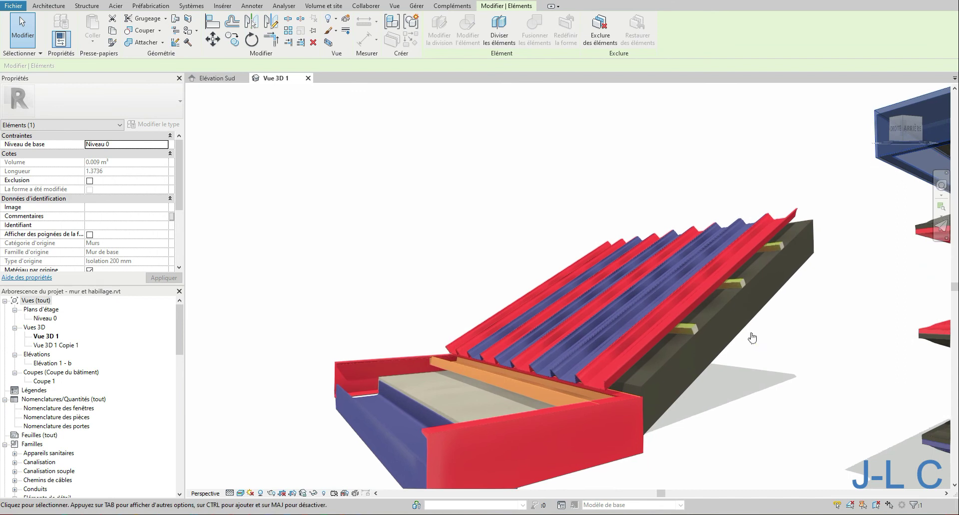
# Step: Inspect the Liteau brute batten and the outermost bac acier poutre sheet on the sloped roof
pyautogui.click(694, 328)
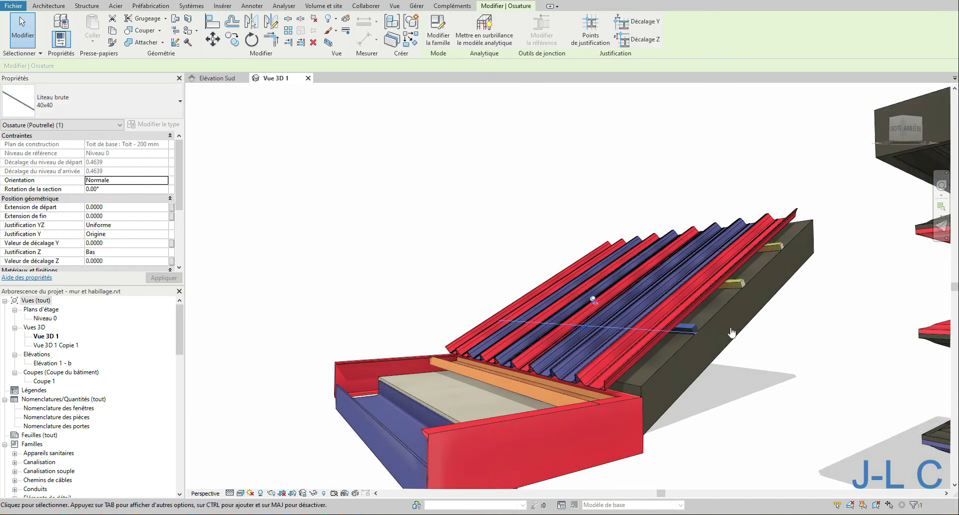
pyautogui.click(685, 315)
pyautogui.keyDown('shift'); pyautogui.moveTo(549, 474); pyautogui.dragTo(547, 467, button='middle'); pyautogui.keyUp('shift')
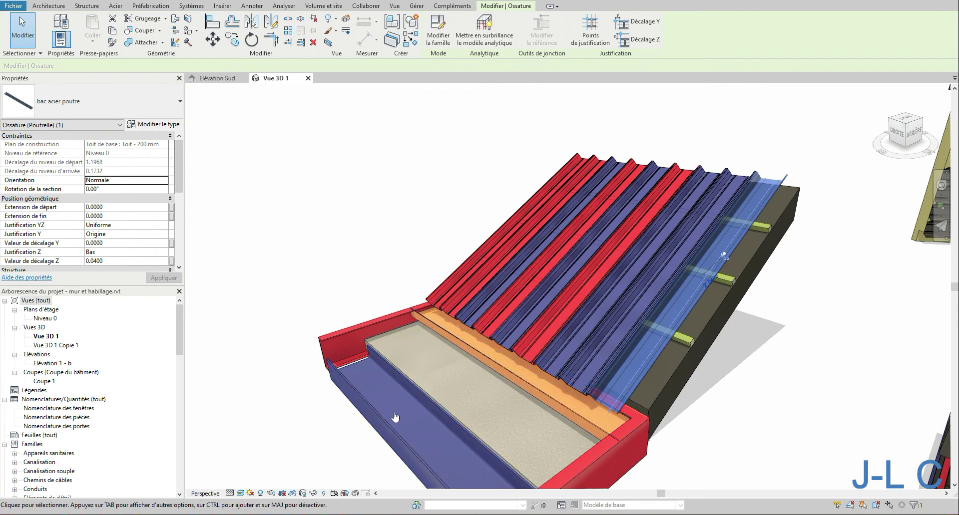
pyautogui.keyDown('shift'); pyautogui.moveTo(407, 406); pyautogui.dragTo(725, 442, button='middle'); pyautogui.keyUp('shift')
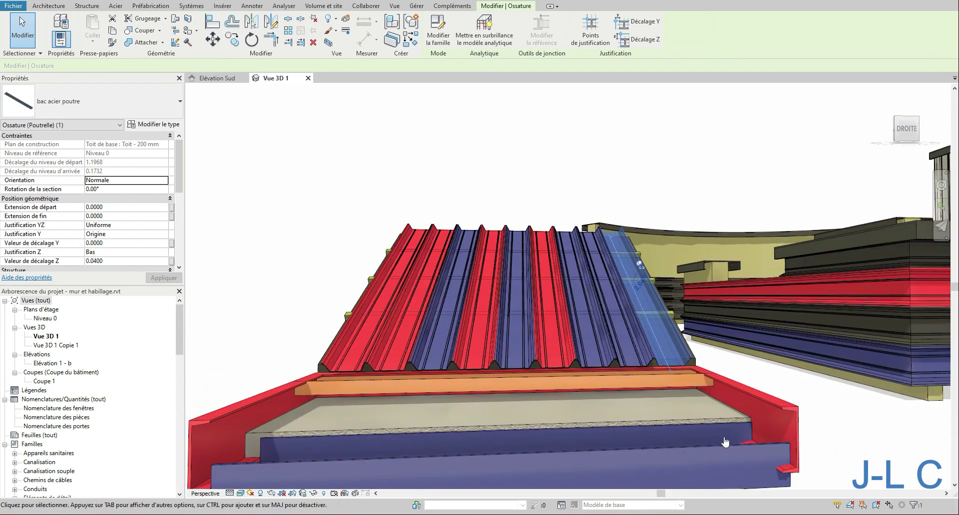
# Step: Inspect the Bord de dalle canal slab edge below the sloped roof and review the surrounding clad walls
pyautogui.click(790, 414)
pyautogui.keyDown('shift'); pyautogui.moveTo(790, 415); pyautogui.dragTo(196, 444, button='middle'); pyautogui.keyUp('shift')
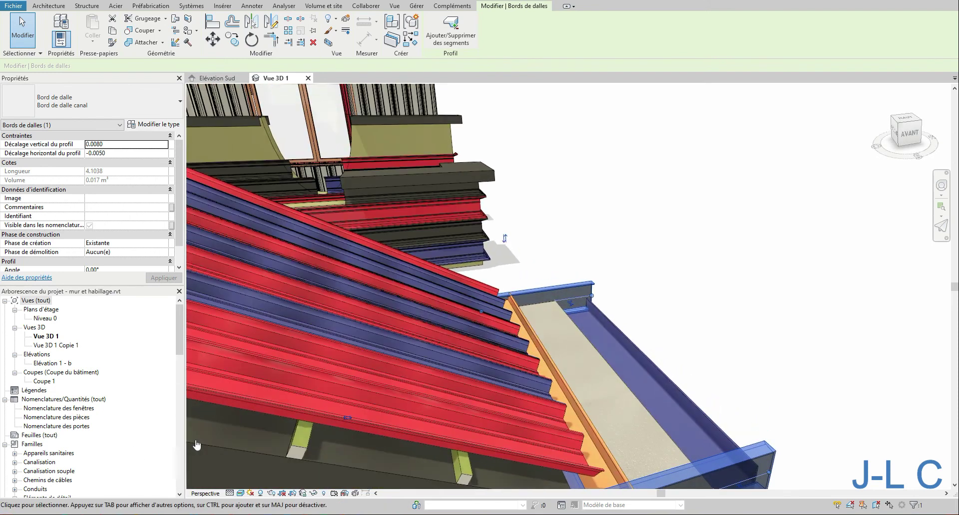
pyautogui.moveTo(231, 391); pyautogui.dragTo(642, 335, button='middle')
pyautogui.moveTo(335, 300); pyautogui.dragTo(293, 396, button='middle')
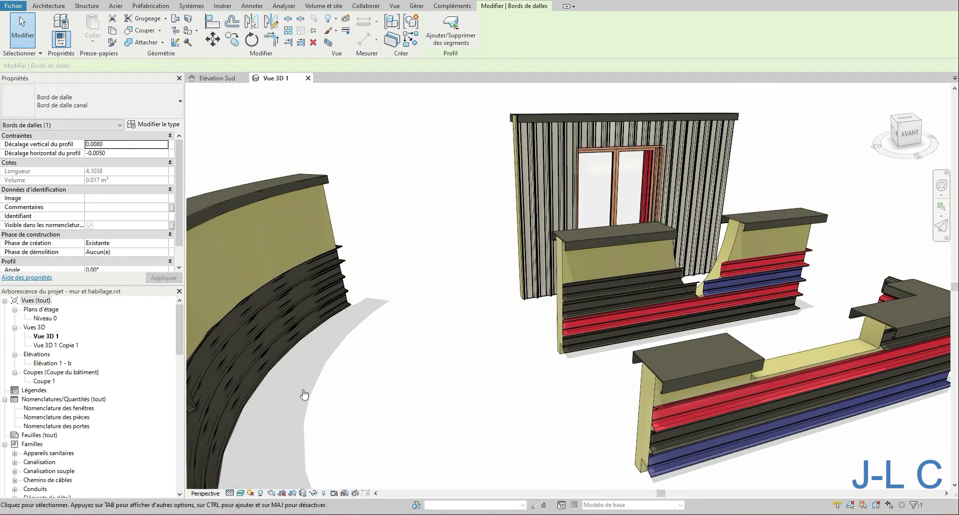
# Step: Open the project Mur relief et creux.rvt from the Les murs folder
pyautogui.hotkey('ctrl', 'o')
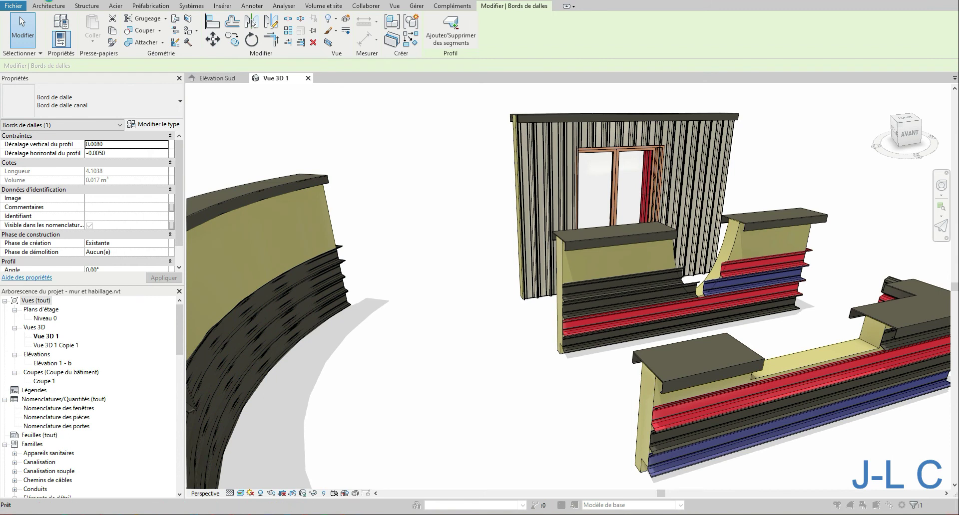
pyautogui.click(405, 205)
pyautogui.rightClick(406, 212)
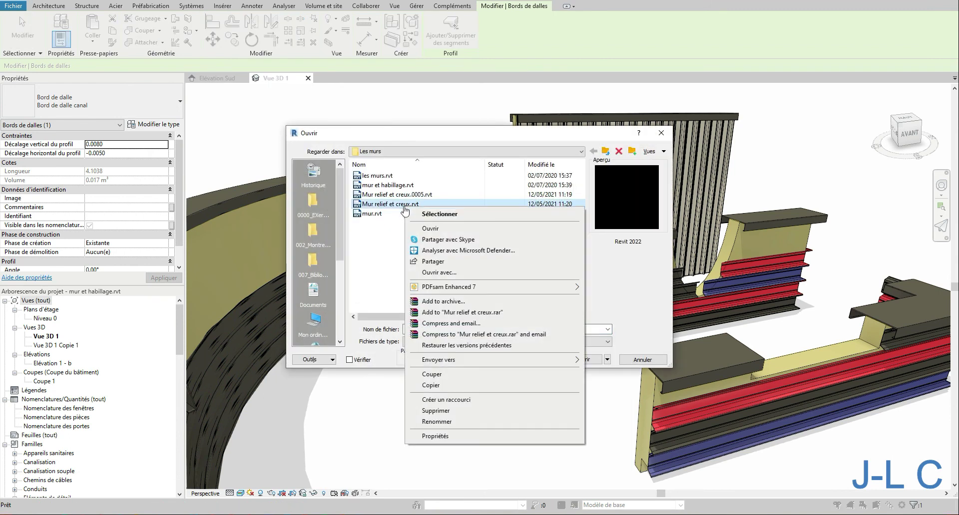
pyautogui.click(432, 228)
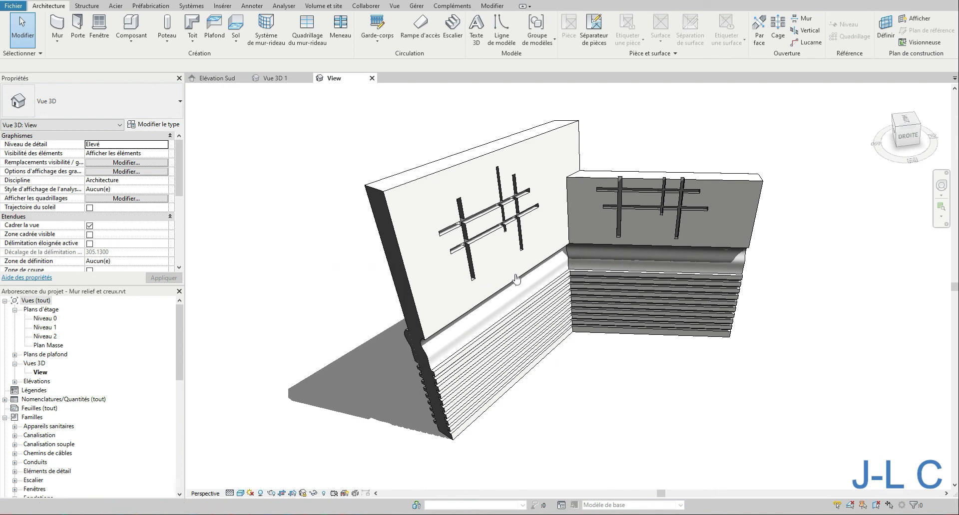
# Step: Move the creux par face grid to about 1.25 m elevation on its wall and the creux par mur grid to about 1.62 m
pyautogui.click(643, 194)
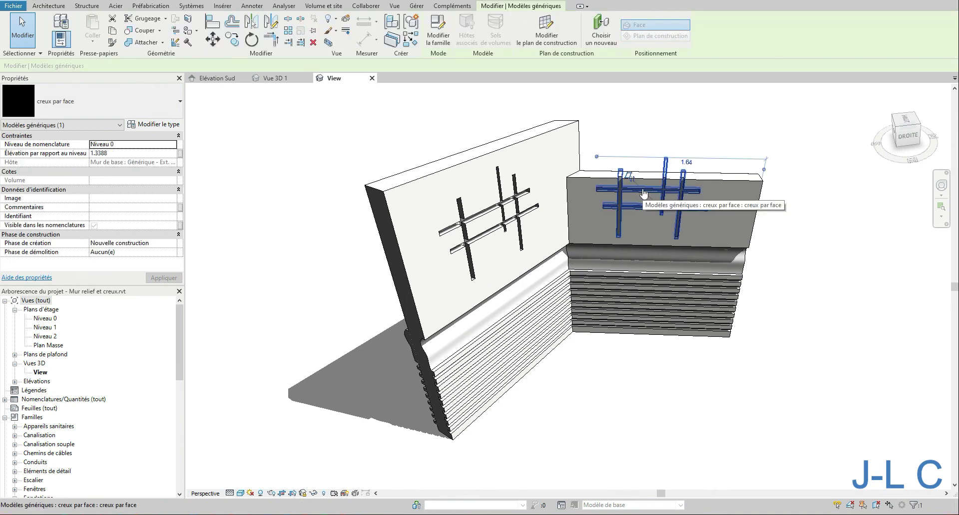
pyautogui.moveTo(711, 225); pyautogui.dragTo(728, 221)
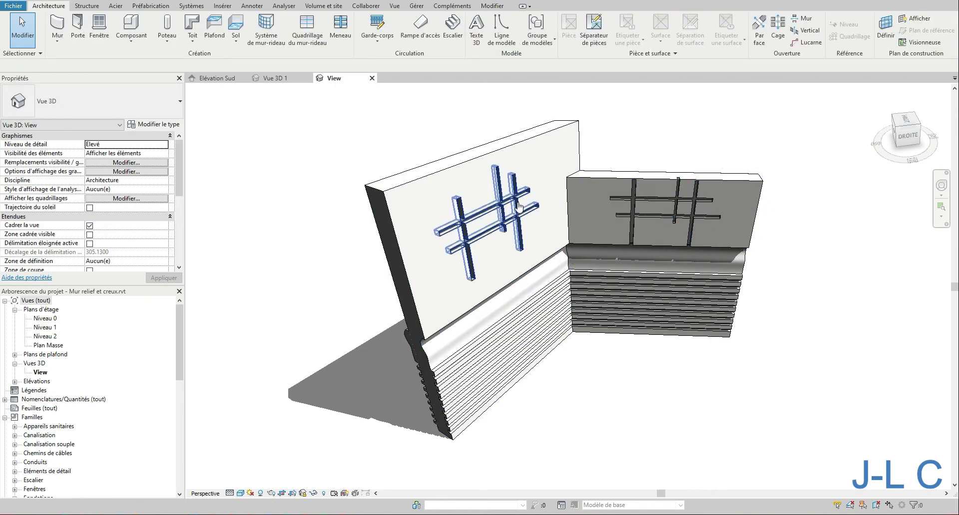
pyautogui.click(466, 198)
pyautogui.moveTo(465, 197); pyautogui.dragTo(471, 181)
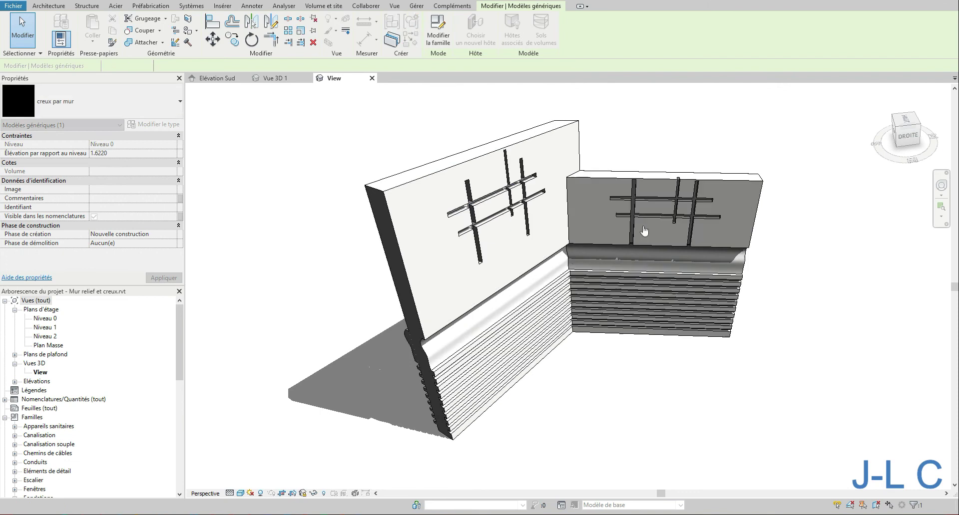
# Step: Open the creux par mur family for editing, and from its wall face open the nested creux par face family
pyautogui.doubleClick(519, 179)
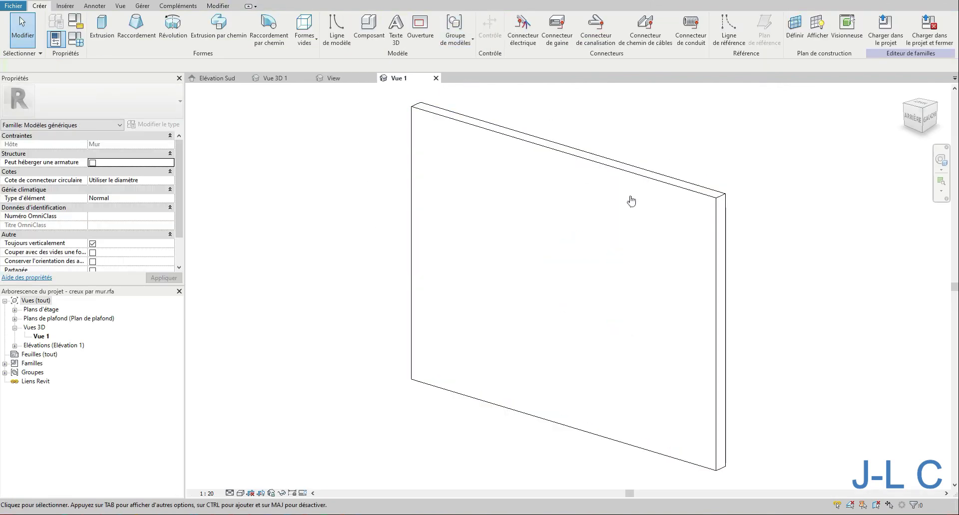
pyautogui.keyDown('shift'); pyautogui.moveTo(719, 152); pyautogui.dragTo(598, 298, button='middle'); pyautogui.keyUp('shift')
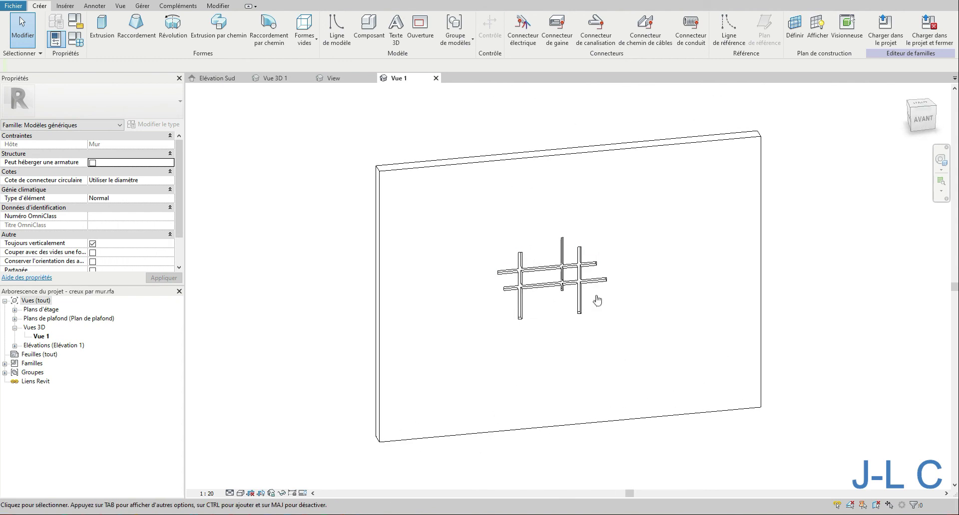
pyautogui.click(577, 268)
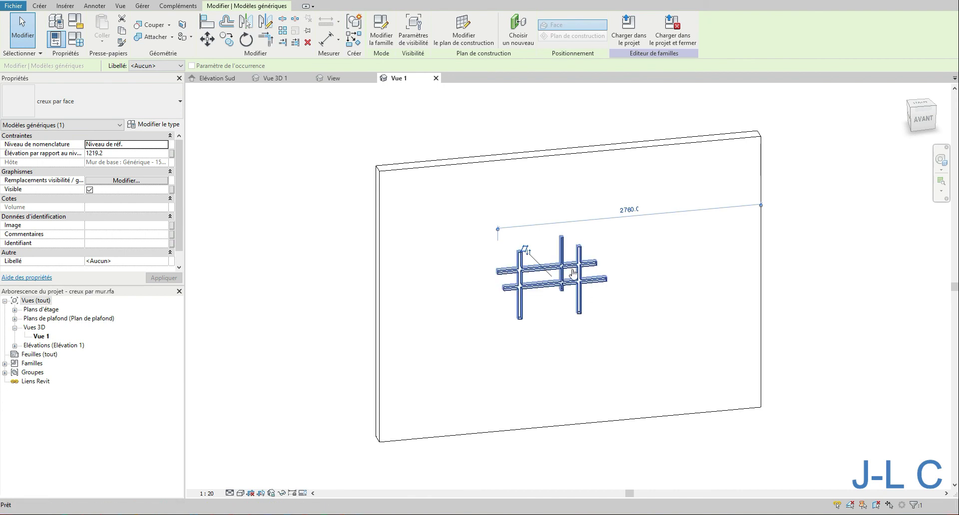
pyautogui.doubleClick(573, 272)
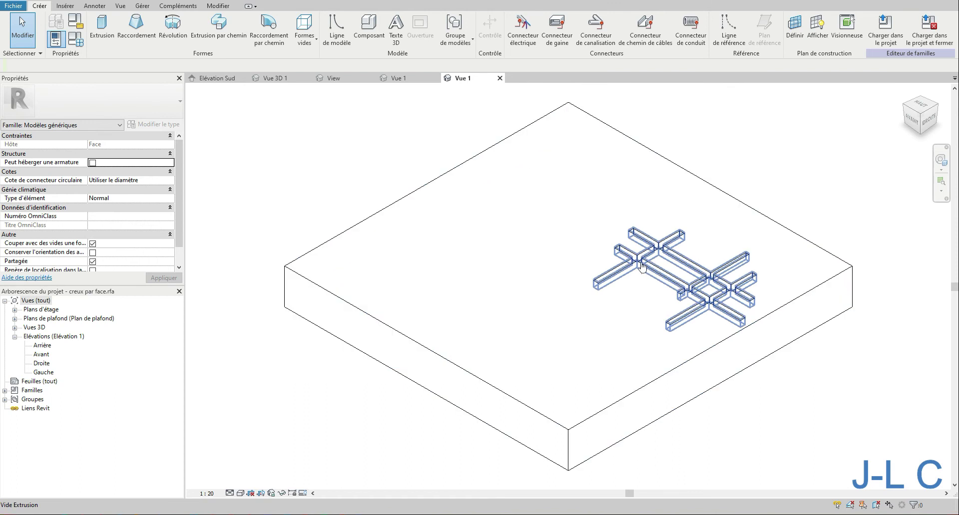
# Step: Inspect the void extrusion's sketch and the host block in the creux par face family, and close that family
pyautogui.click(732, 294)
pyautogui.doubleClick(731, 294)
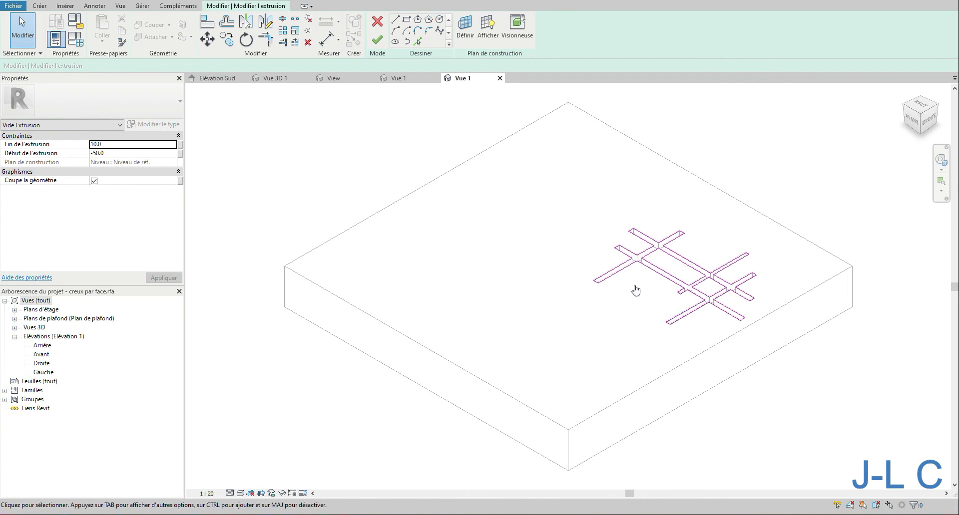
pyautogui.click(382, 29)
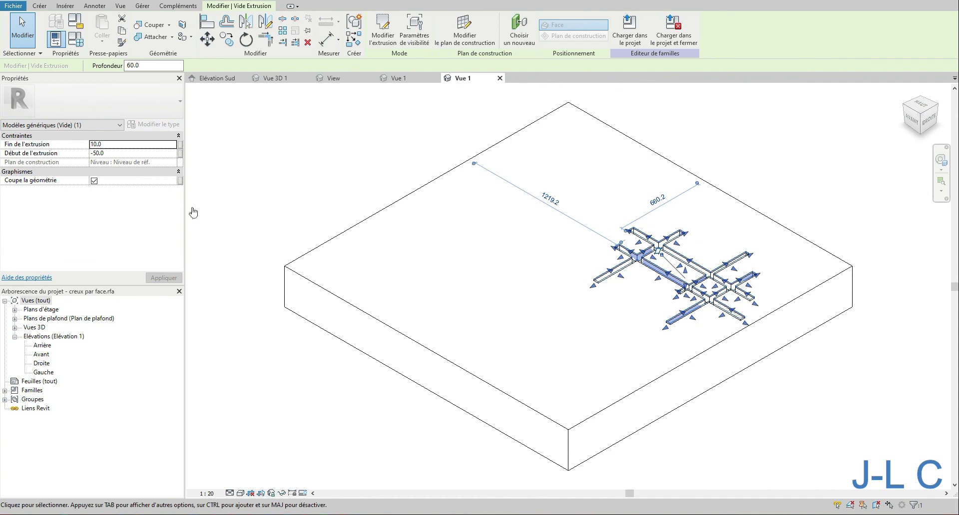
pyautogui.click(312, 206)
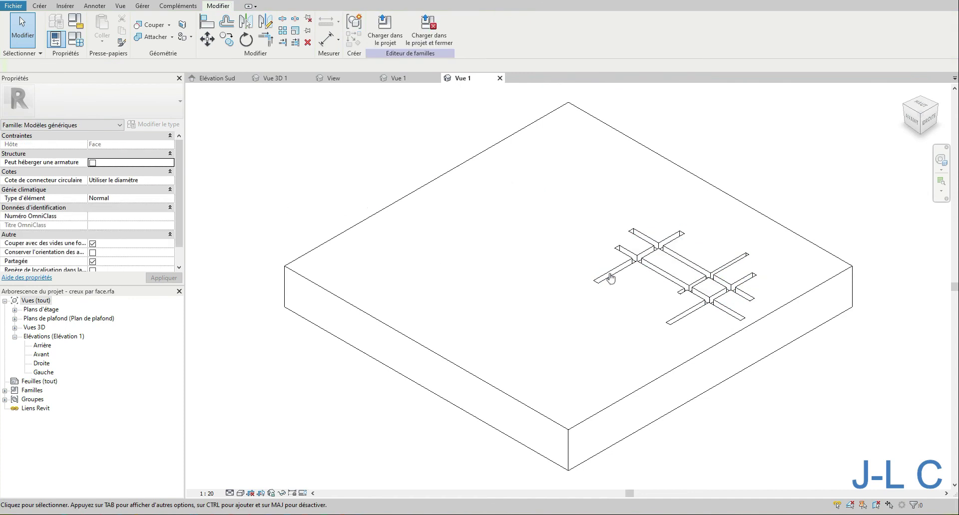
pyautogui.click(688, 294)
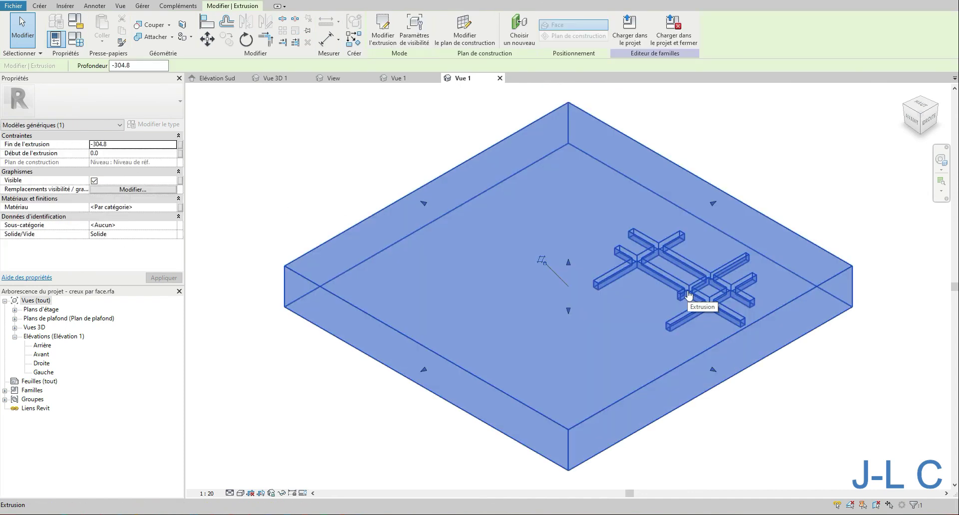
pyautogui.moveTo(475, 124); pyautogui.dragTo(819, 387)
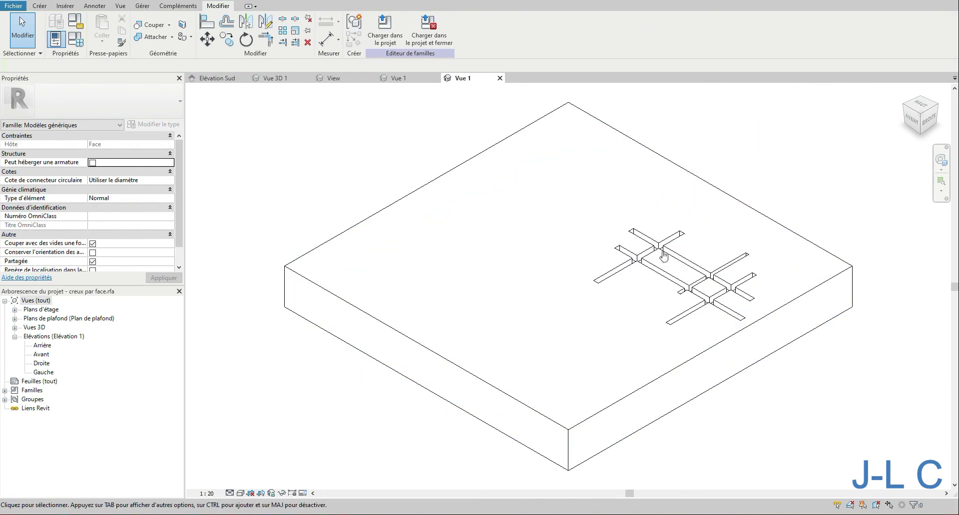
pyautogui.click(499, 78)
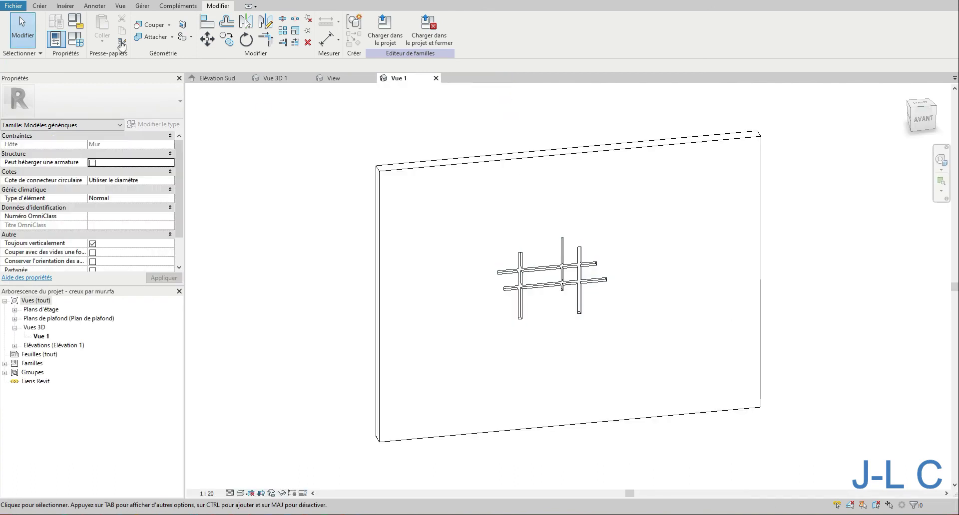
# Step: Browse the new-family templates down to the Modèle générique métrique variants without creating one, and close creux par mur.rfa without saving
pyautogui.click(19, 1)
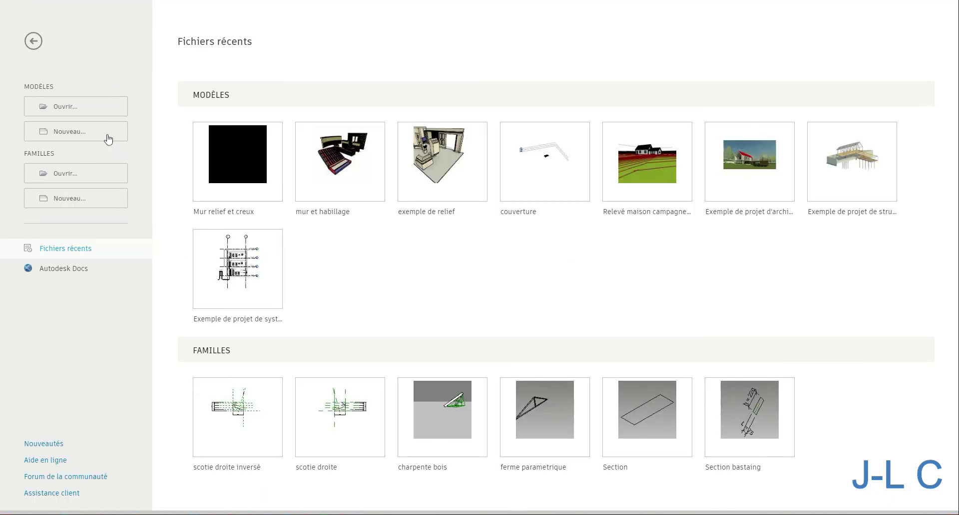
pyautogui.click(85, 201)
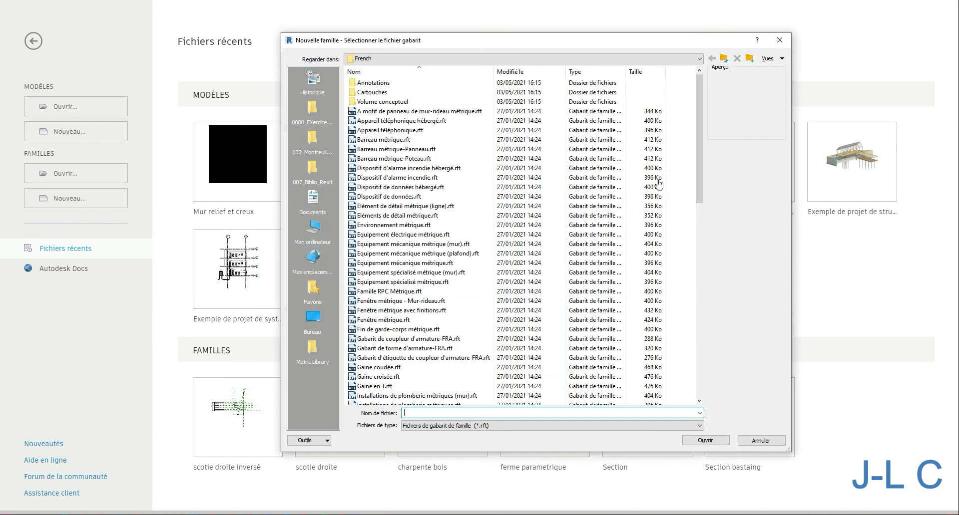
pyautogui.moveTo(700, 148); pyautogui.dragTo(712, 271)
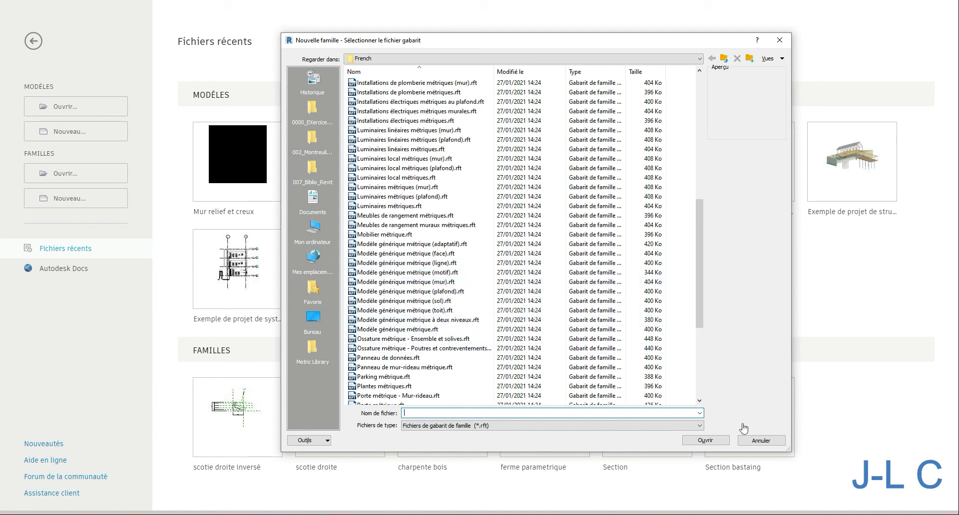
pyautogui.click(749, 442)
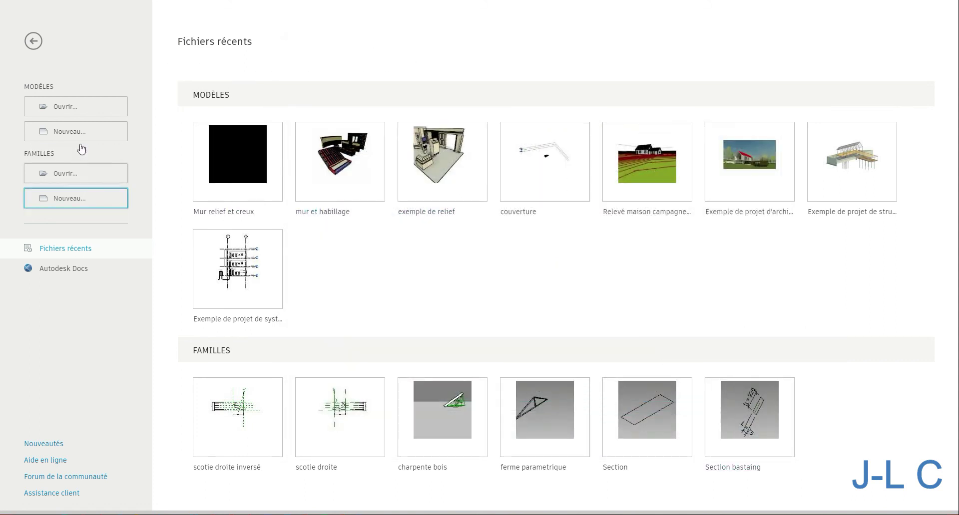
pyautogui.click(33, 41)
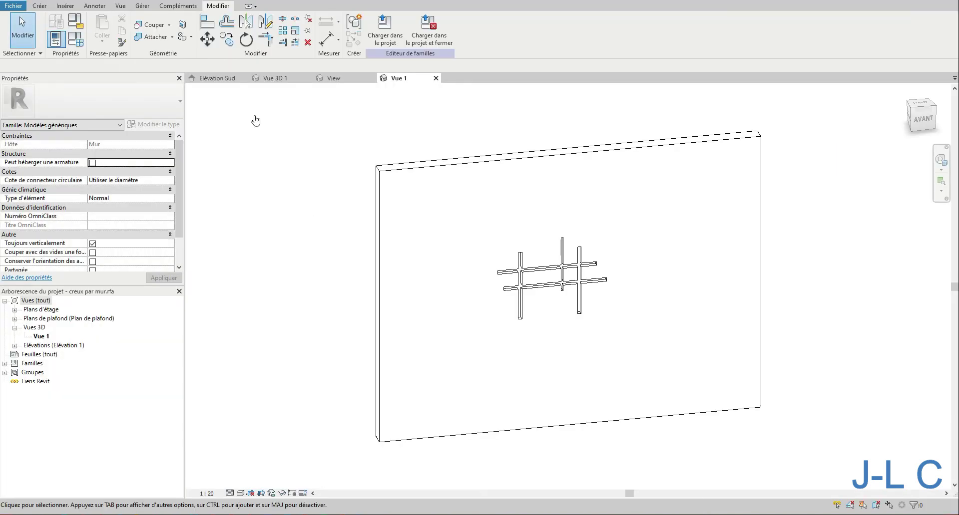
pyautogui.click(436, 77)
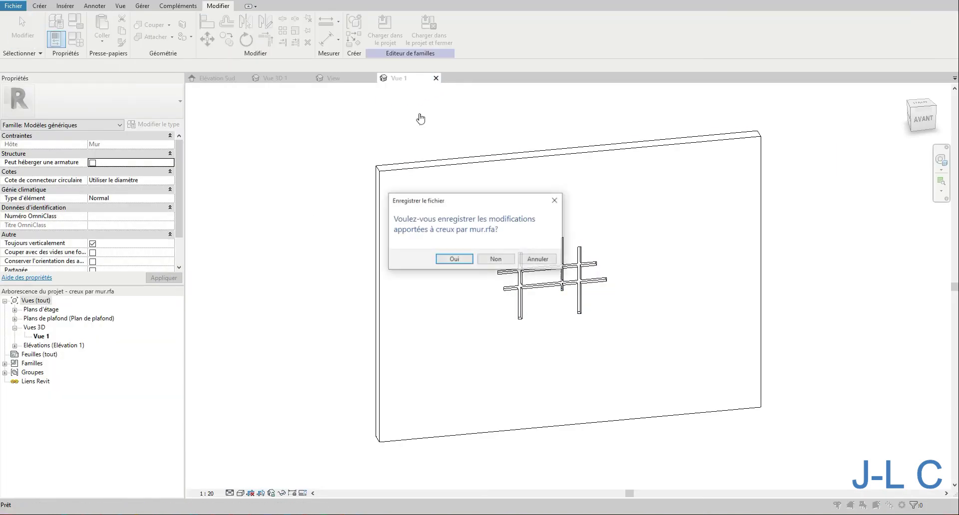
pyautogui.click(496, 259)
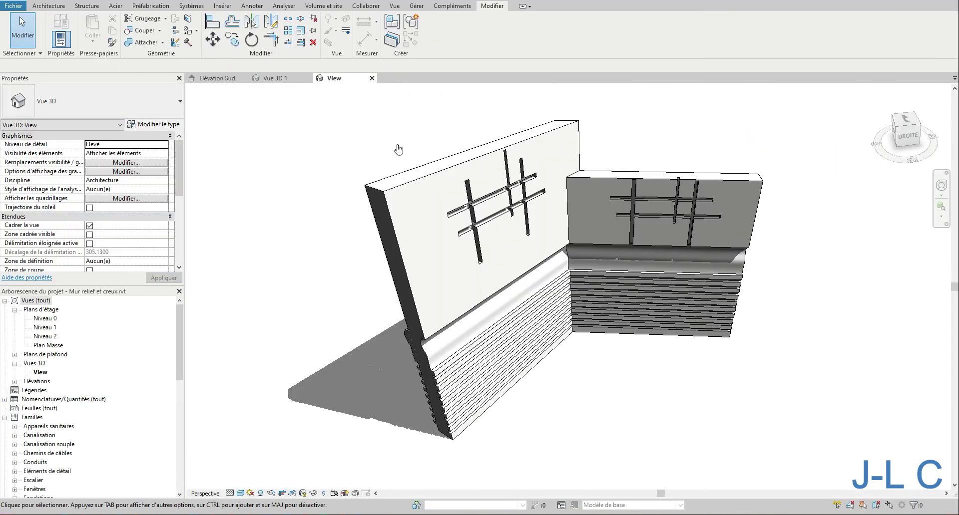
# Step: Move the creux par mur grid to the outer upper corner of the tall wall, at about 2.00 m elevation
pyautogui.click(507, 191)
pyautogui.moveTo(507, 192); pyautogui.dragTo(500, 171)
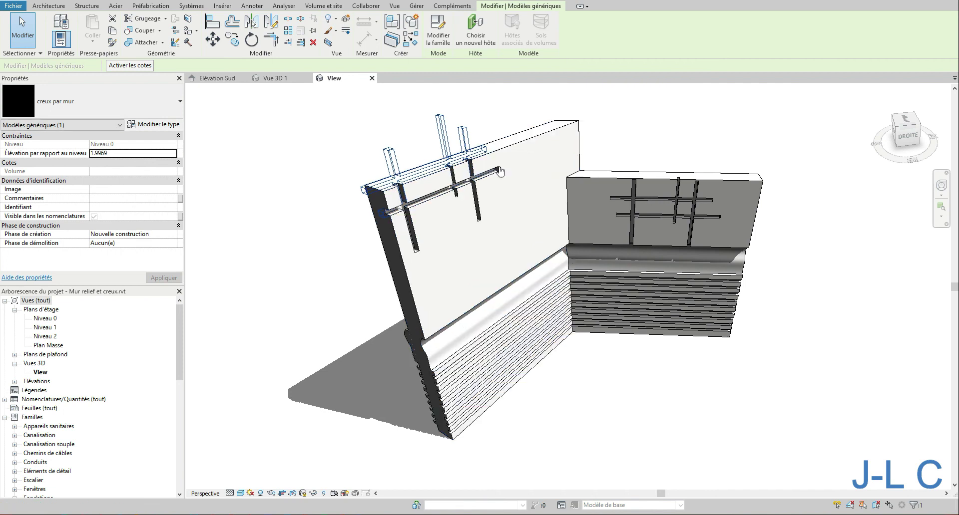
pyautogui.click(505, 111)
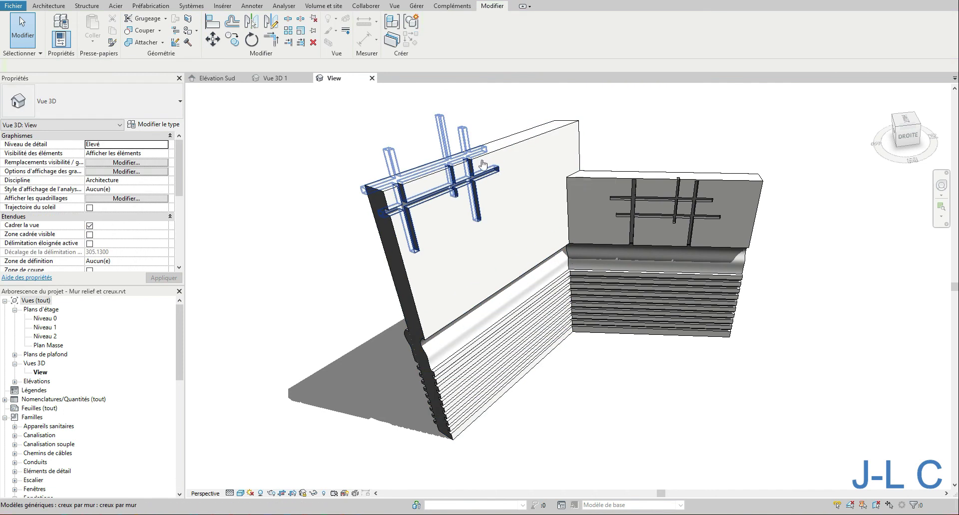
# Step: Raise the wall hosting the creux par mur grid to about 2.97 m high and shift it sideways, lengthening it to about 2.38 m
pyautogui.click(497, 144)
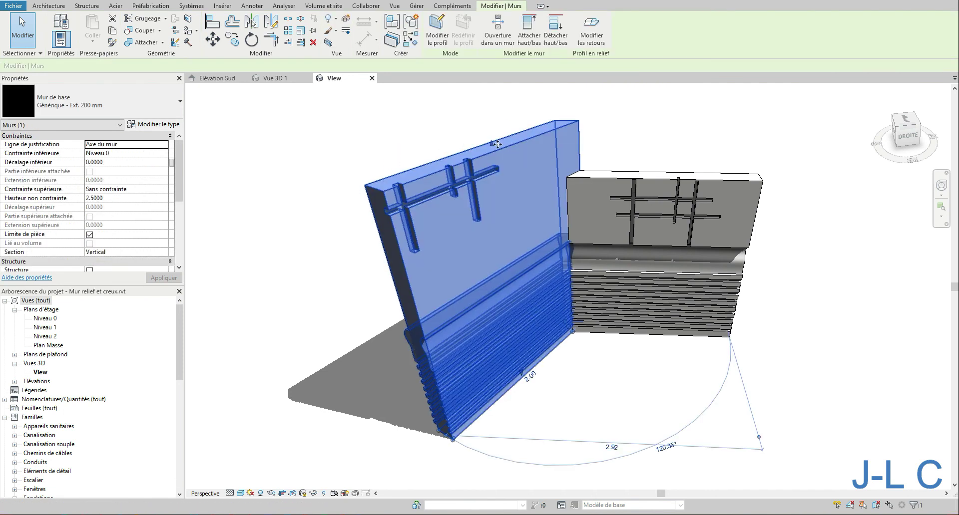
pyautogui.moveTo(497, 143); pyautogui.dragTo(495, 110)
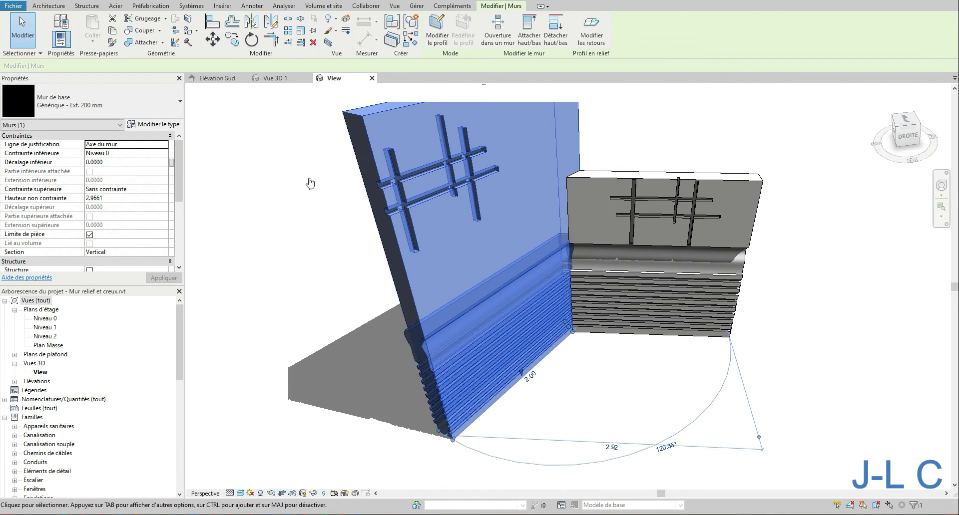
pyautogui.moveTo(475, 187); pyautogui.dragTo(572, 225)
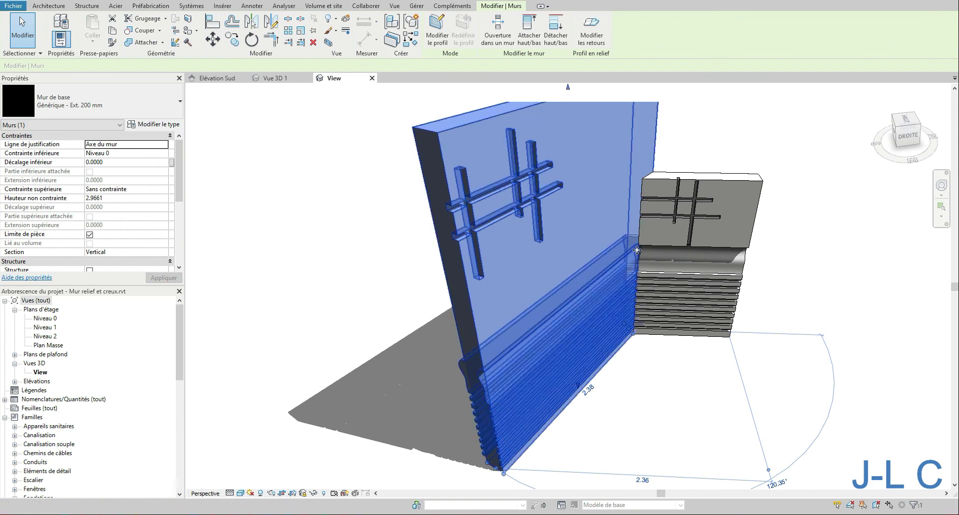
pyautogui.click(713, 392)
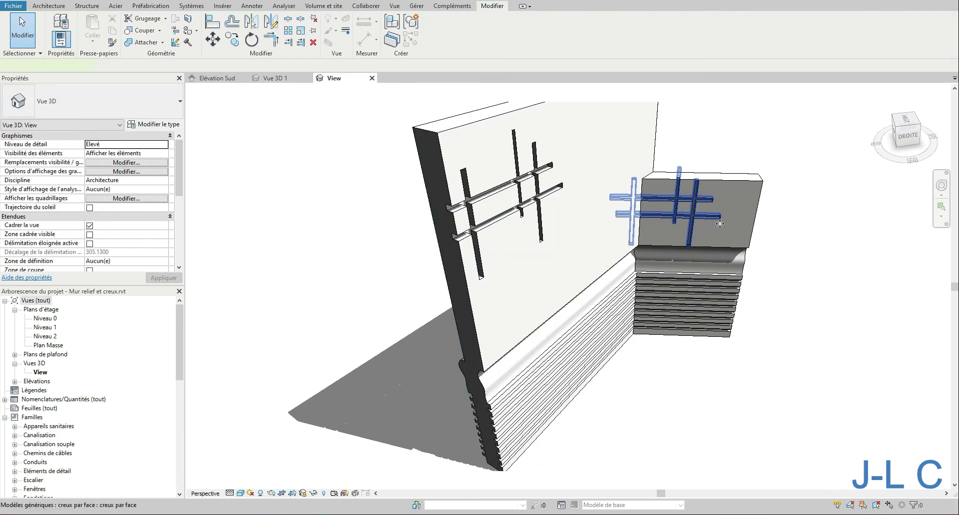
# Step: Slide the creux par face grid along the shorter wall, away from the corner, so it lies within the exposed face
pyautogui.click(719, 223)
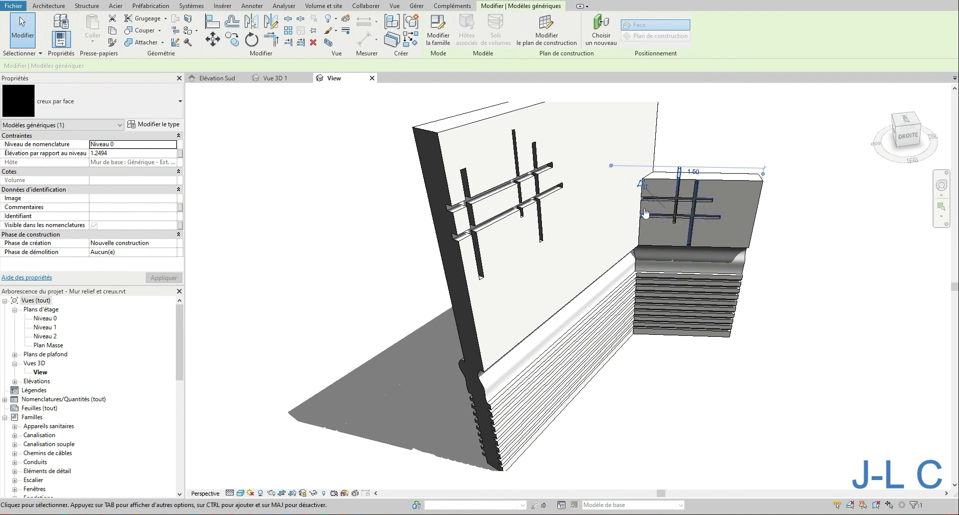
pyautogui.click(766, 260)
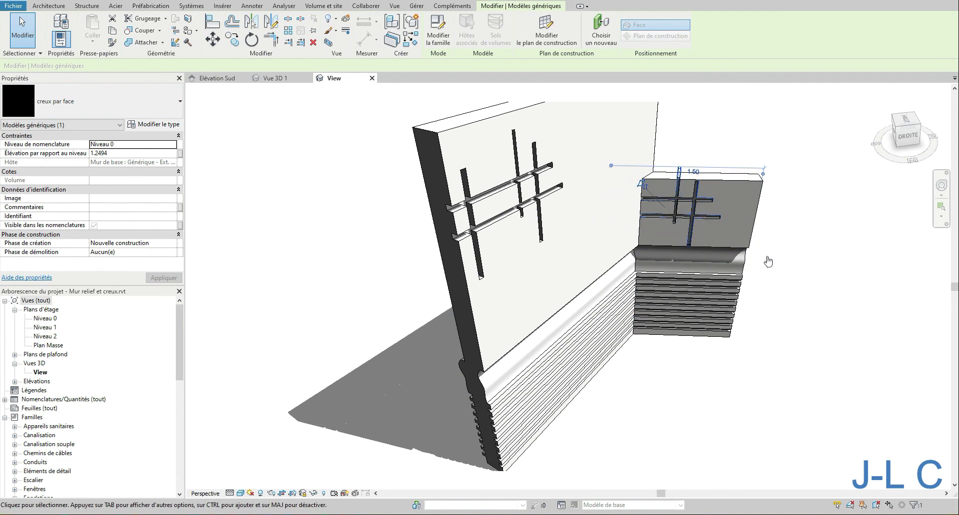
pyautogui.click(702, 219)
pyautogui.moveTo(723, 216); pyautogui.dragTo(751, 227)
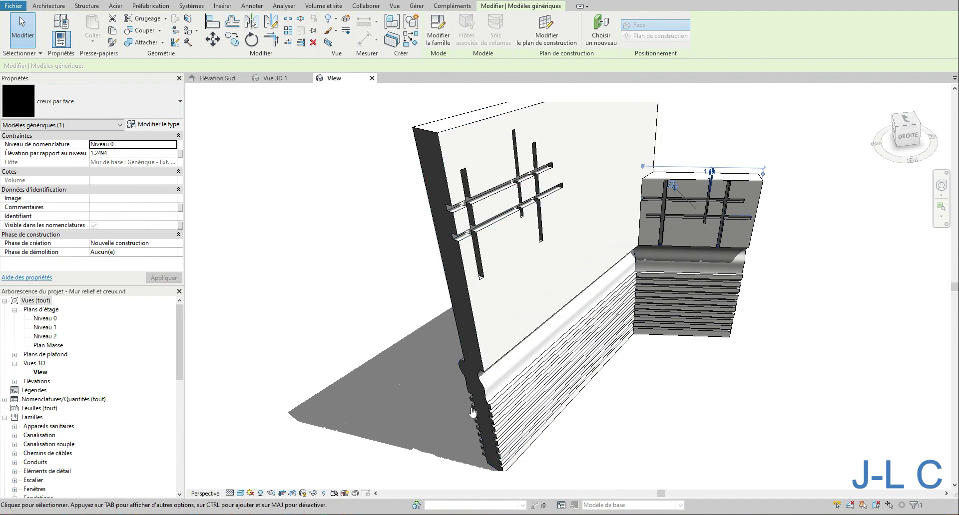
# Step: Examine the sectional preview of the tall wall's type, Générique - Ext. 200 mm, in its type properties and cancel without editing
pyautogui.click(498, 406)
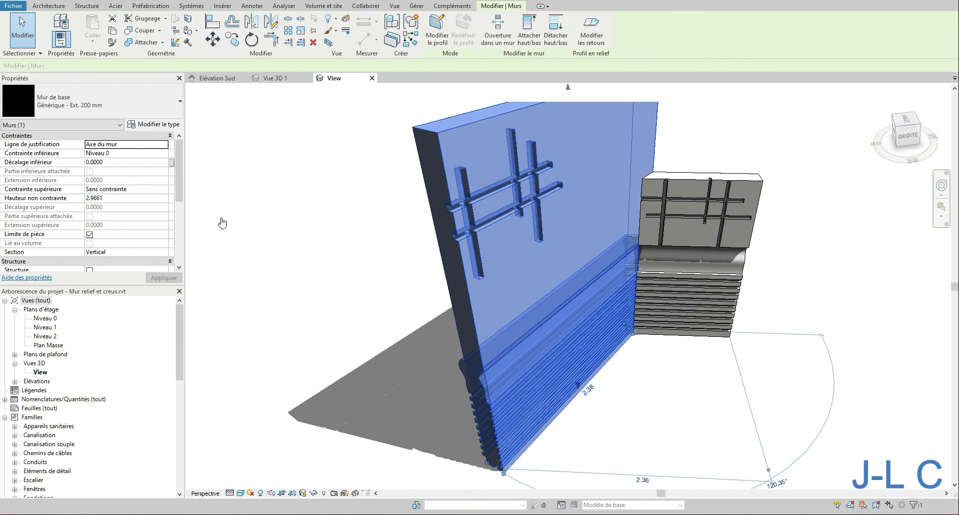
pyautogui.click(153, 125)
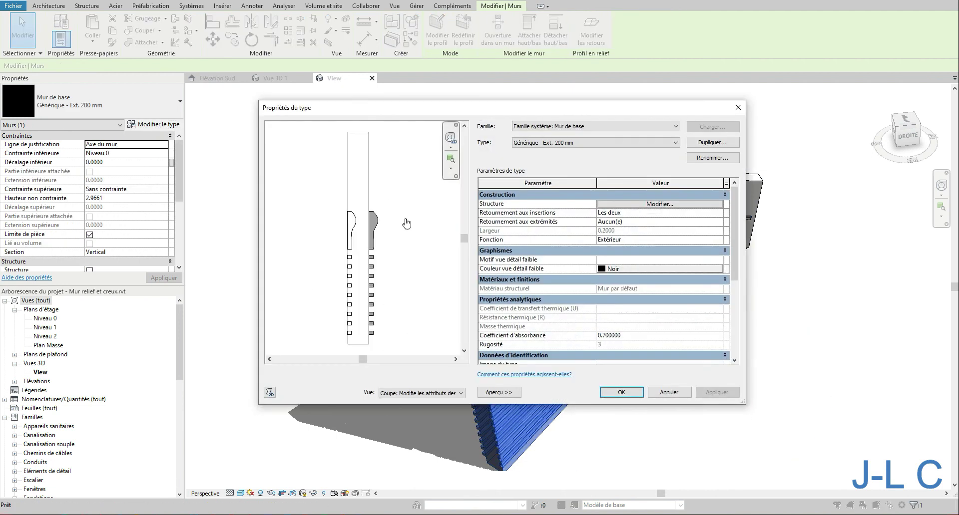
pyautogui.moveTo(436, 115); pyautogui.dragTo(217, 49)
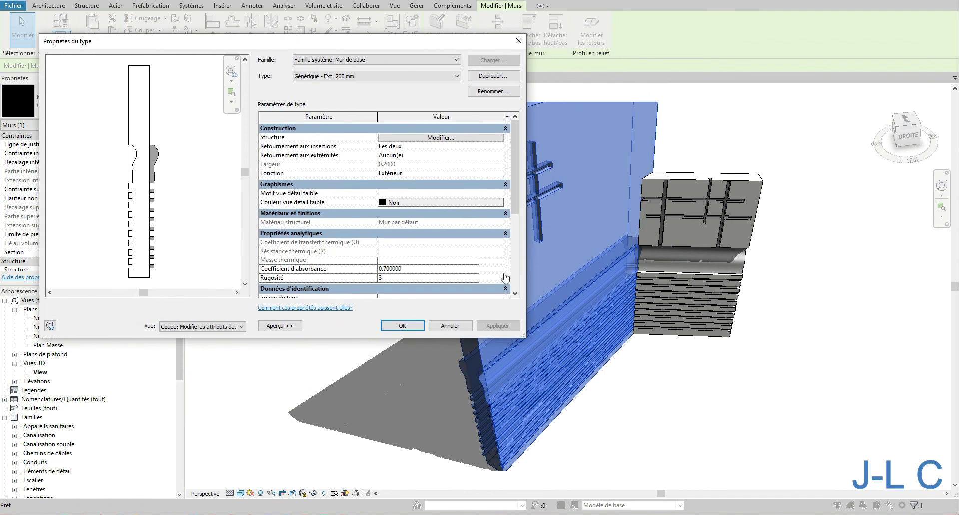
pyautogui.moveTo(526, 278); pyautogui.dragTo(391, 233)
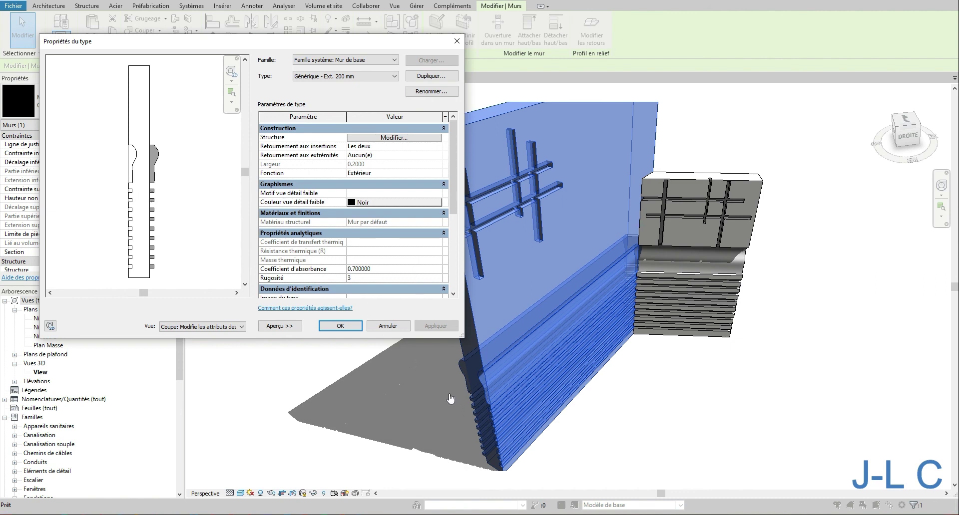
pyautogui.click(388, 327)
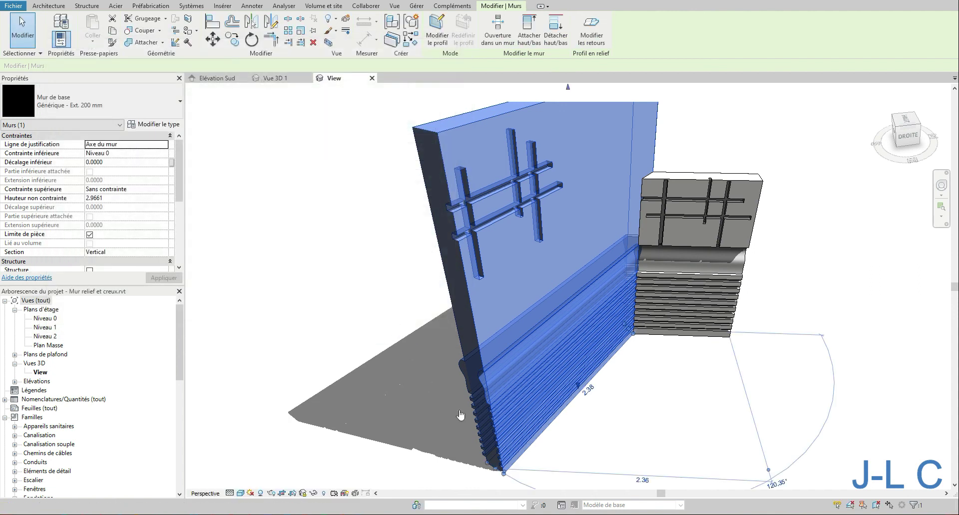
# Step: Turn off cropping (Cadrer la vue) in the 3D view and inspect the relief and hollow profiles on both walls
pyautogui.click(302, 493)
pyautogui.click(328, 482)
pyautogui.keyDown('shift'); pyautogui.moveTo(439, 402); pyautogui.dragTo(554, 277, button='middle'); pyautogui.keyUp('shift')
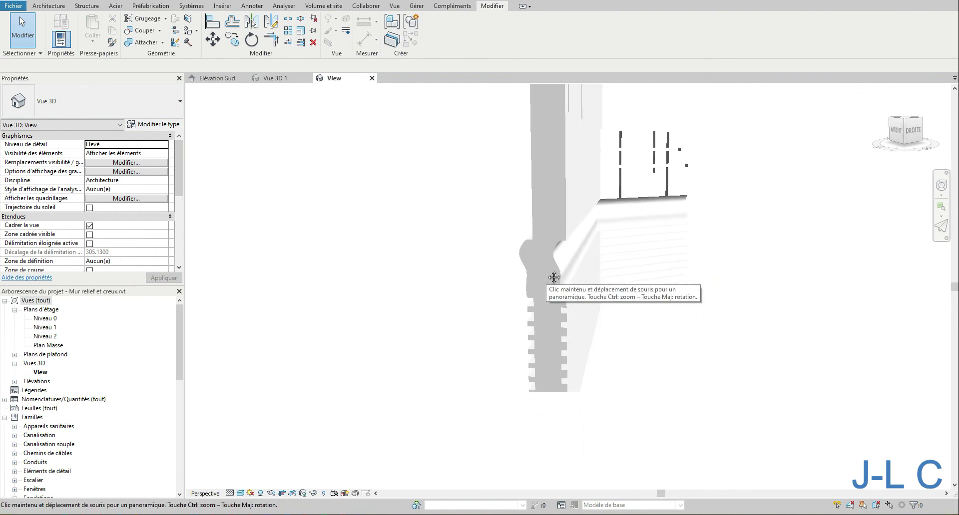
pyautogui.click(282, 493)
pyautogui.click(294, 494)
pyautogui.click(296, 494)
pyautogui.keyDown('shift'); pyautogui.moveTo(475, 475); pyautogui.dragTo(488, 371, button='middle'); pyautogui.keyUp('shift')
pyautogui.keyDown('shift'); pyautogui.moveTo(574, 469); pyautogui.dragTo(457, 467, button='middle'); pyautogui.keyUp('shift')
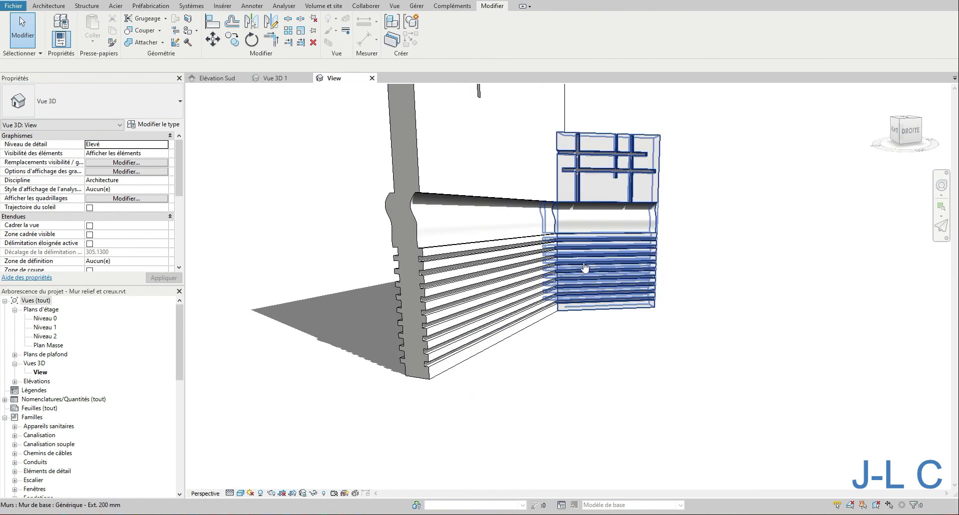
pyautogui.click(592, 276)
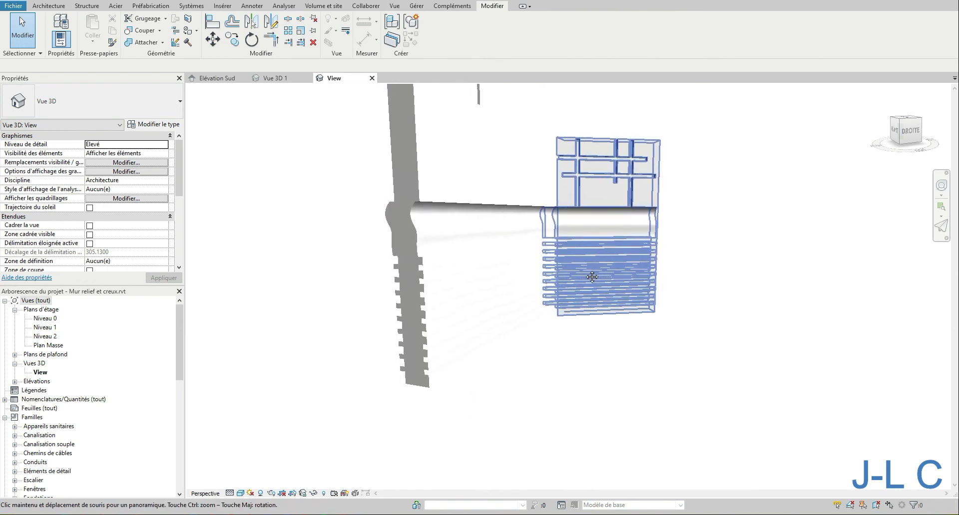
pyautogui.moveTo(592, 276)
pyautogui.keyDown('shift'); pyautogui.mouseDown(button='middle')
pyautogui.moveTo(558, 412)
pyautogui.moveTo(611, 371)
pyautogui.mouseUp(button='middle'); pyautogui.keyUp('shift')
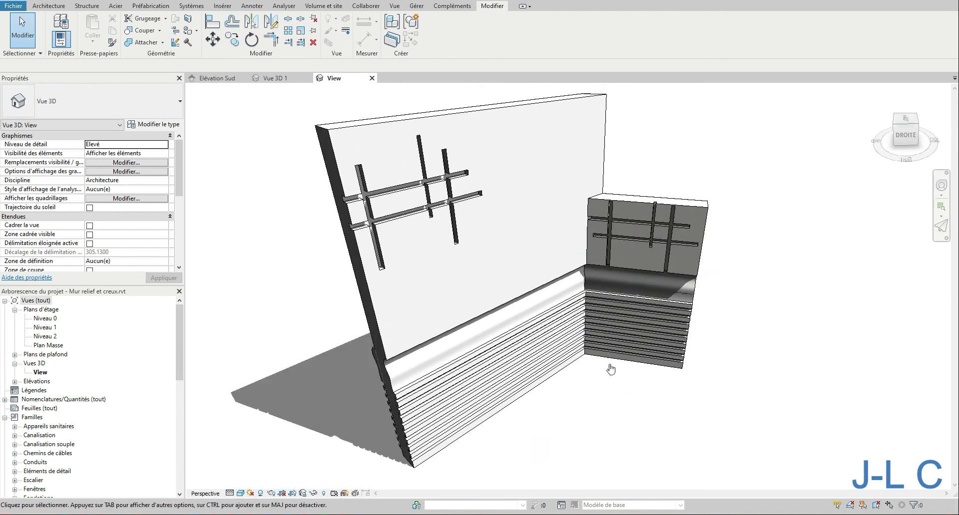